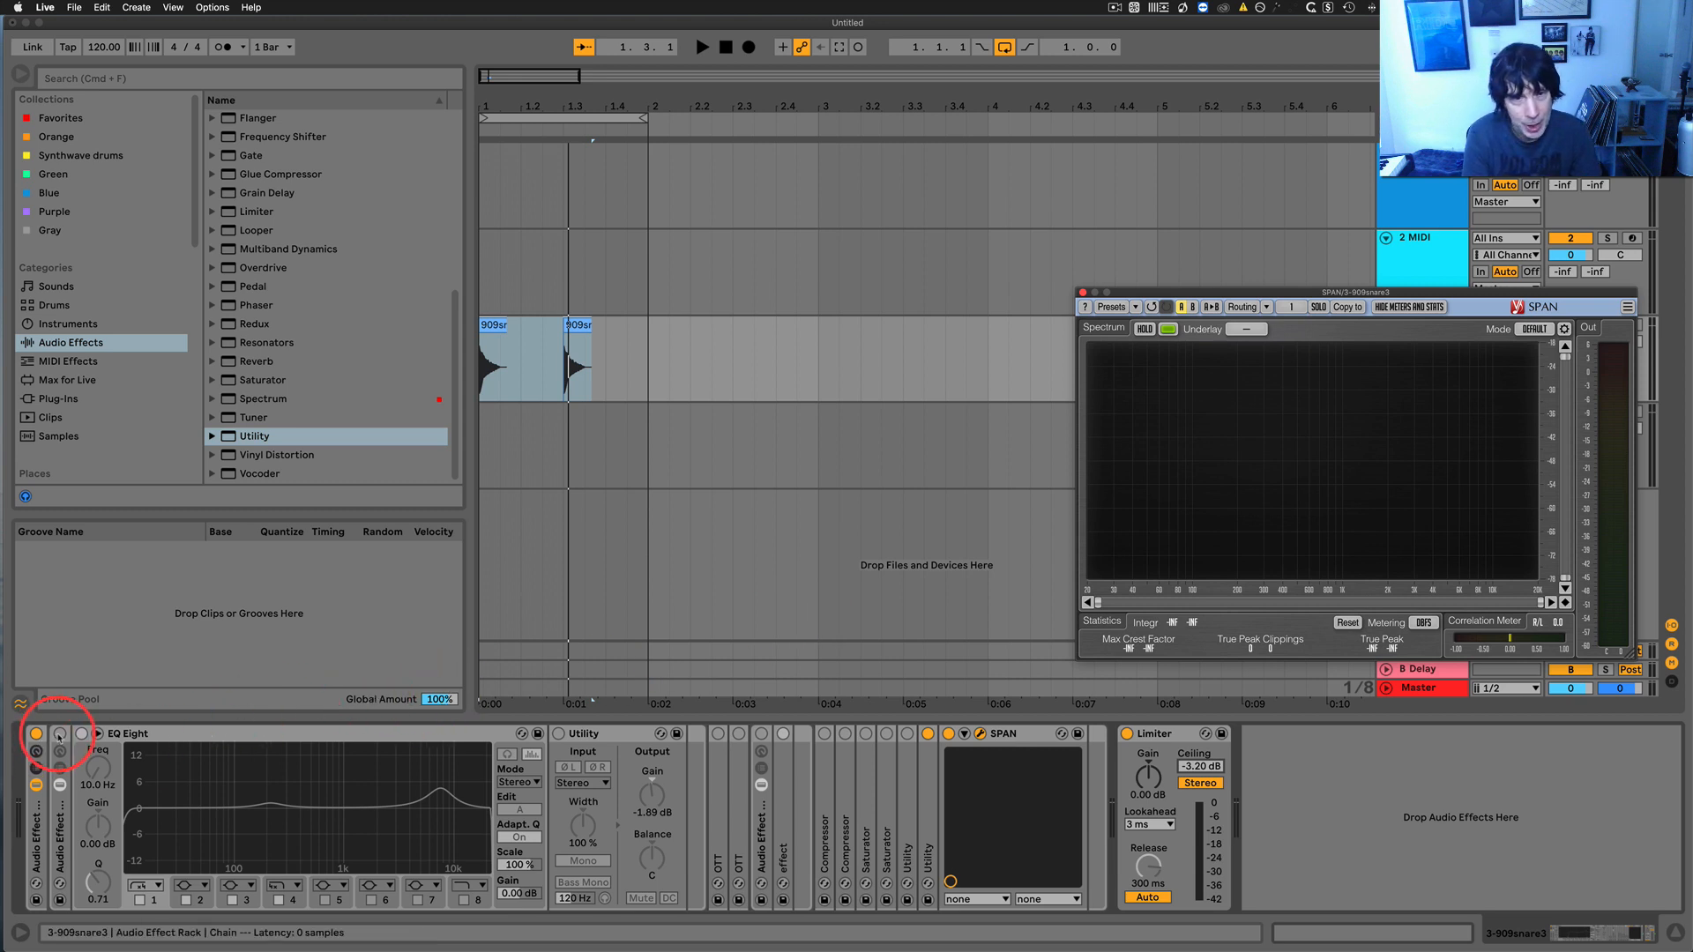
Compare the looping 909 snare with the Audio Effect Rack containing EQ Eight switched on and off
{"action": "key", "text": "space"}
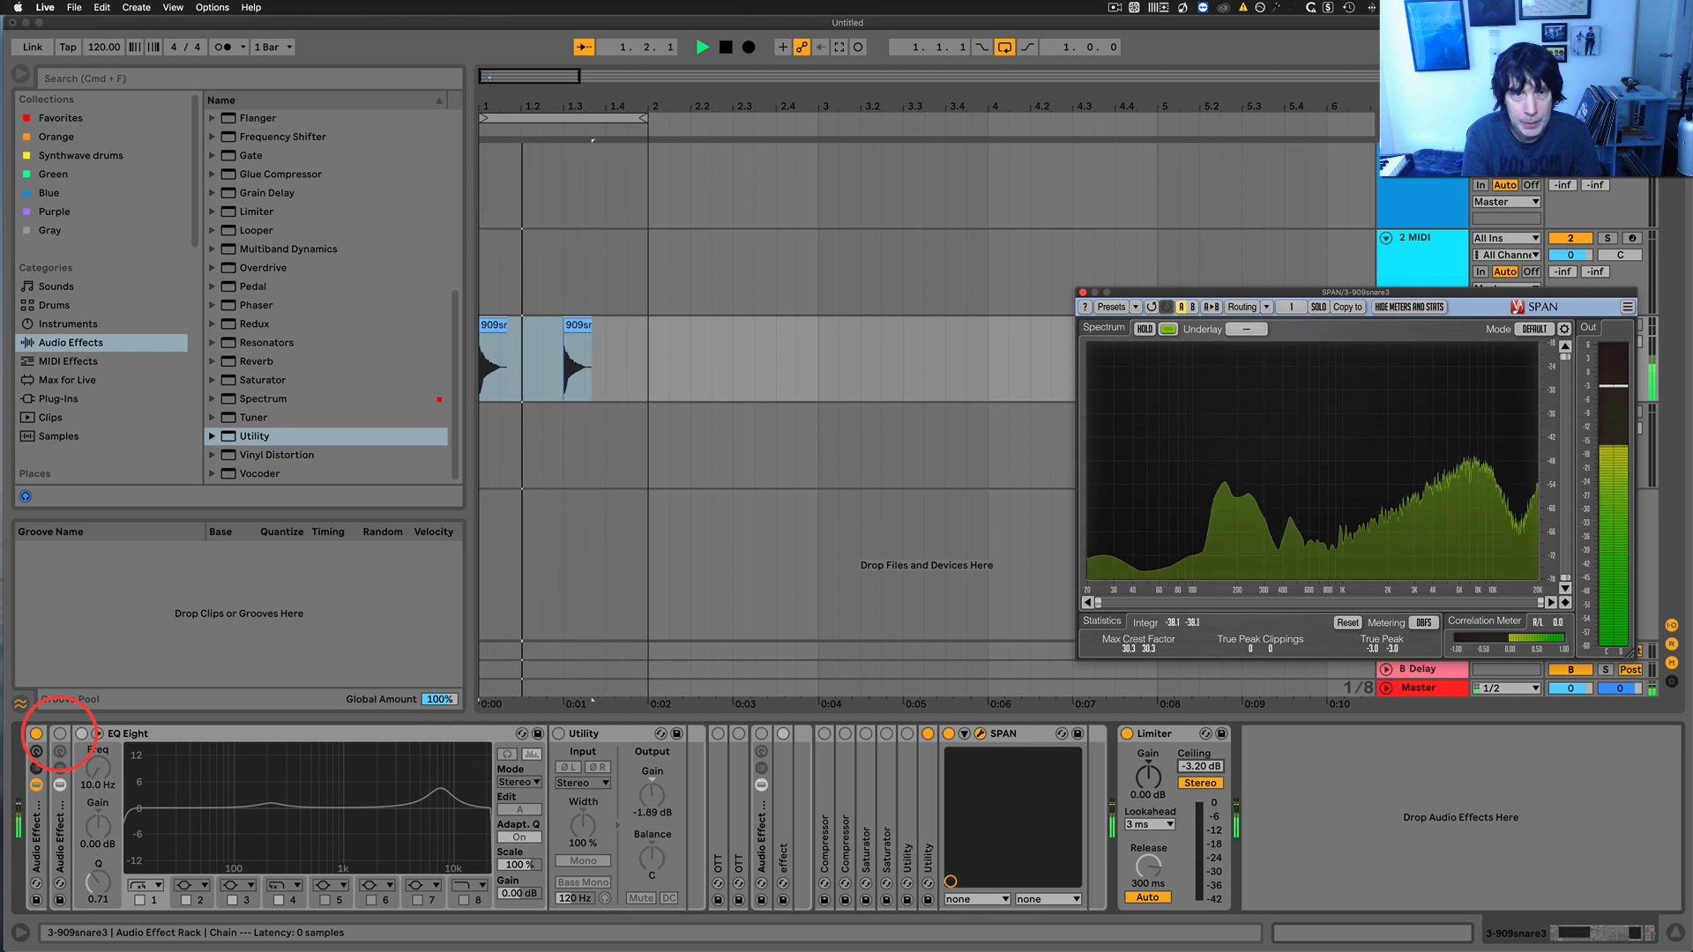
{"action": "left_click", "coordinate": [60, 733]}
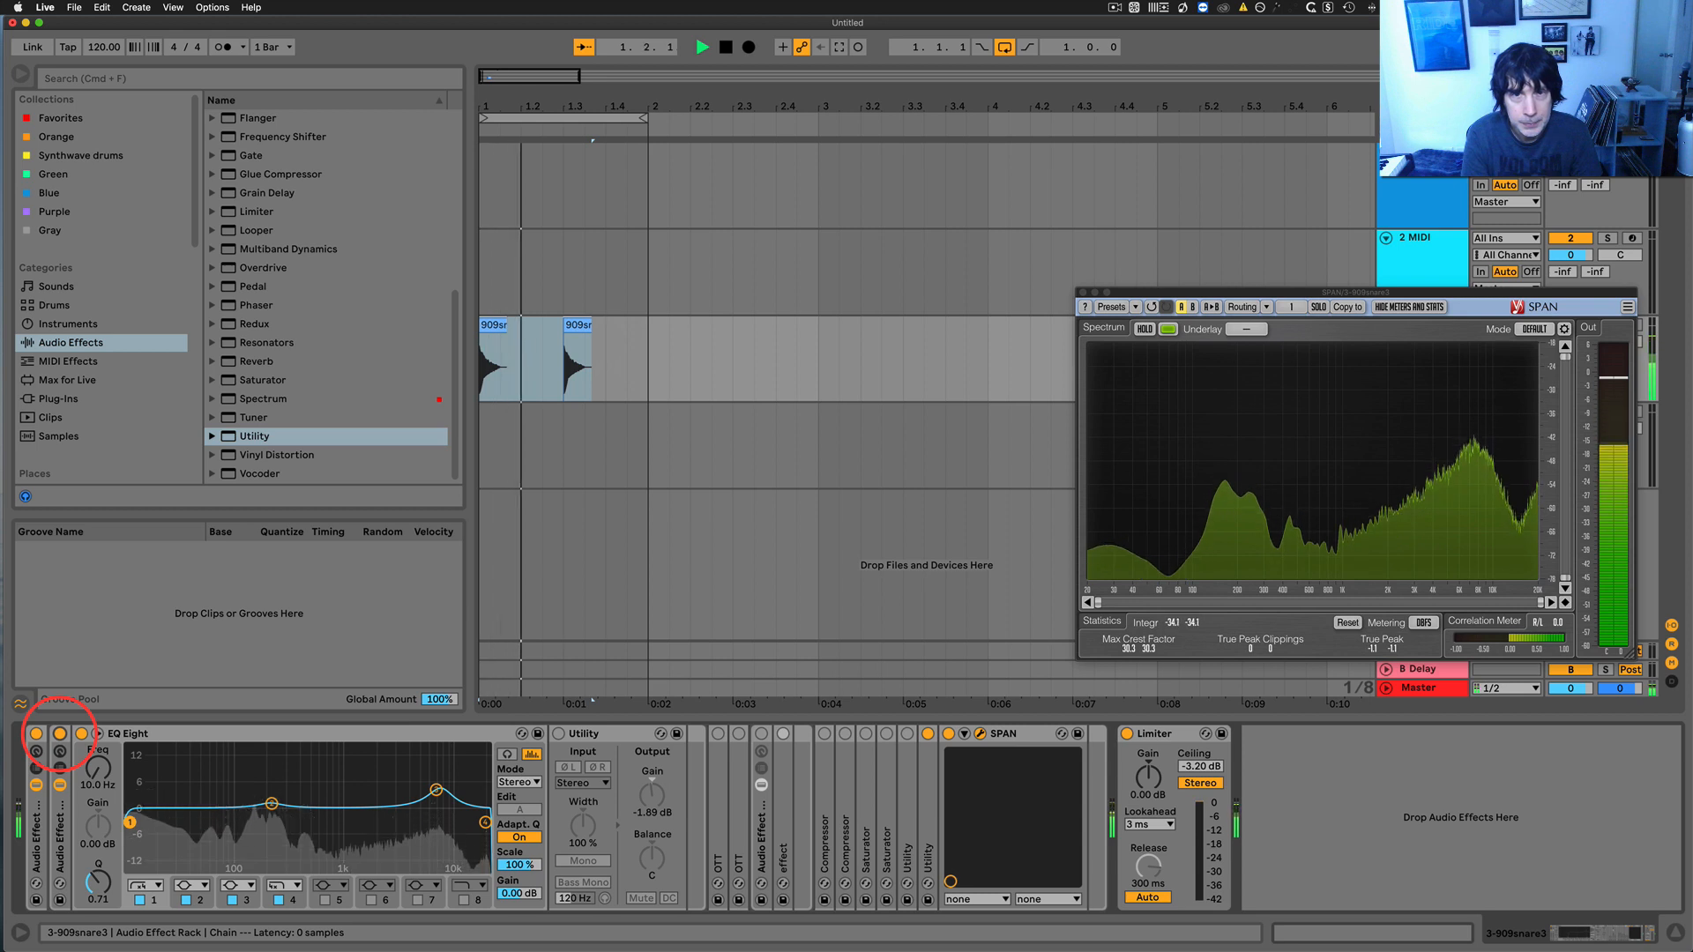
{"action": "left_click", "coordinate": [60, 734]}
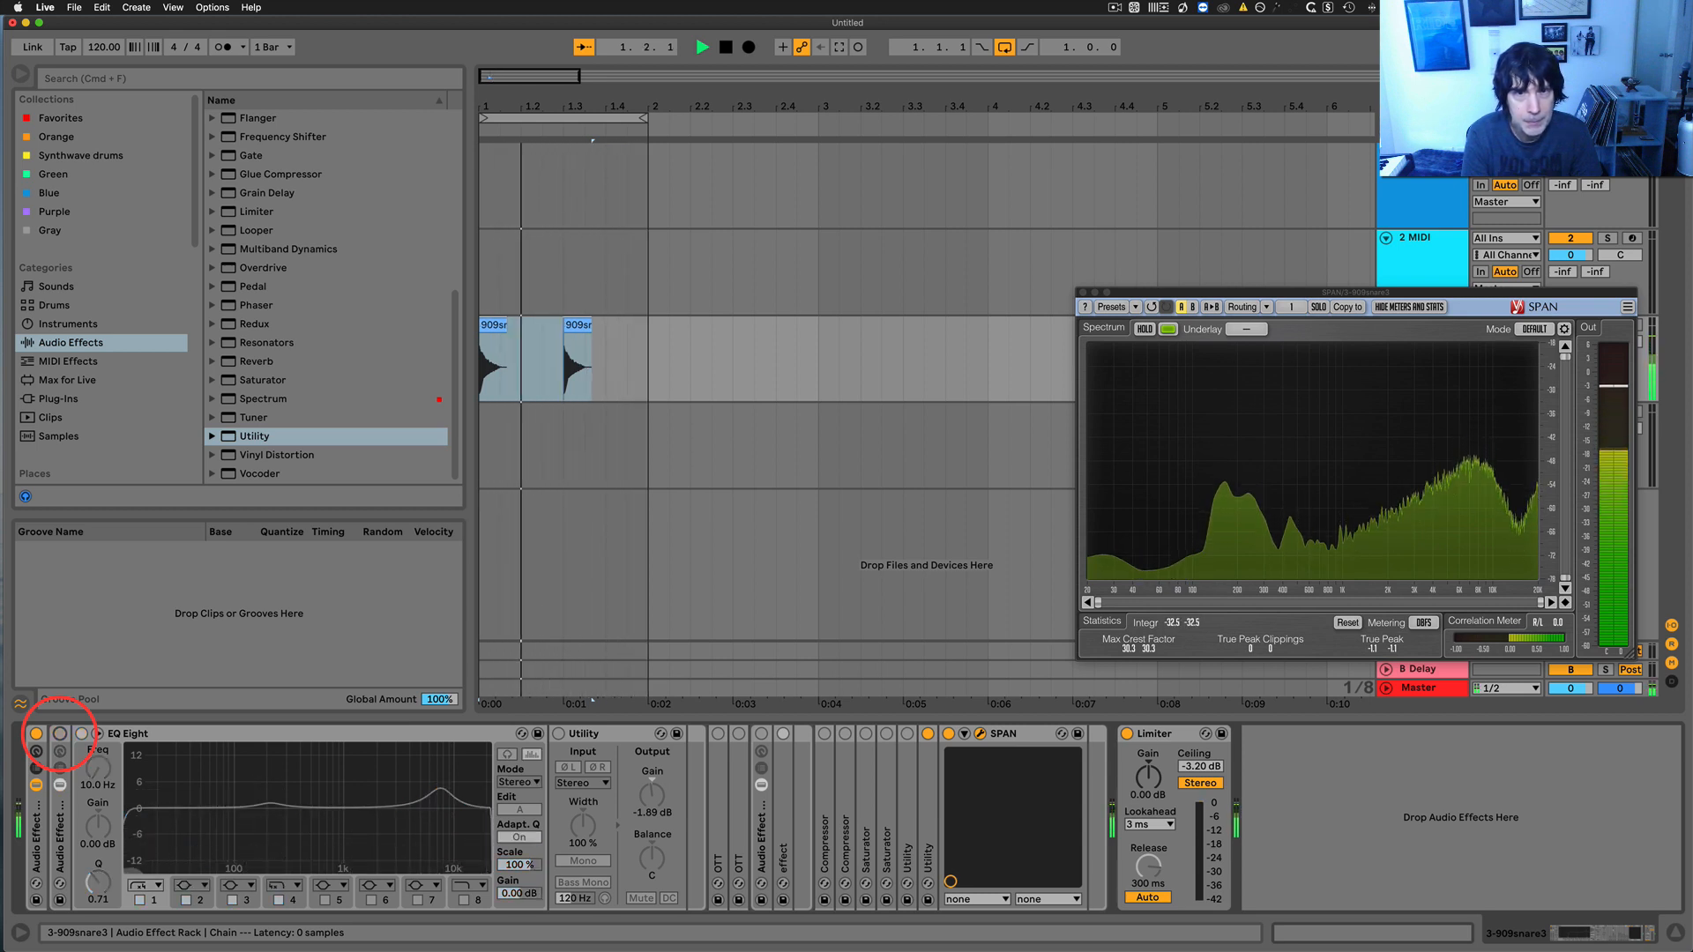
{"action": "left_click", "coordinate": [60, 734]}
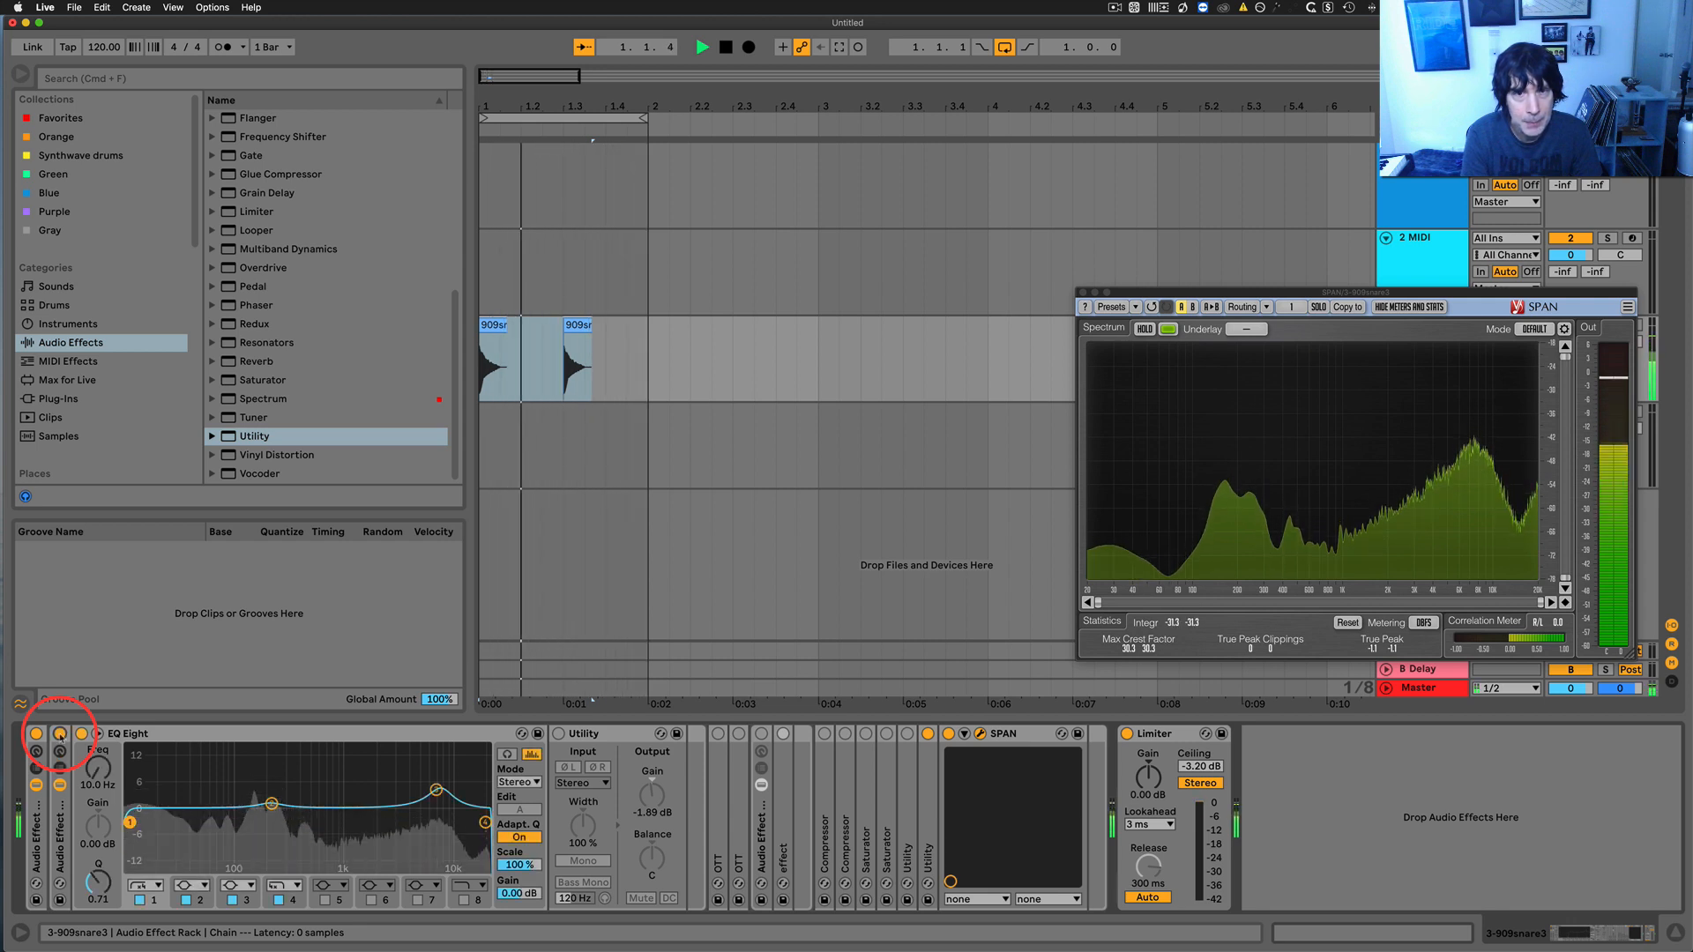
{"action": "left_click", "coordinate": [60, 734]}
{"action": "key", "text": "space"}
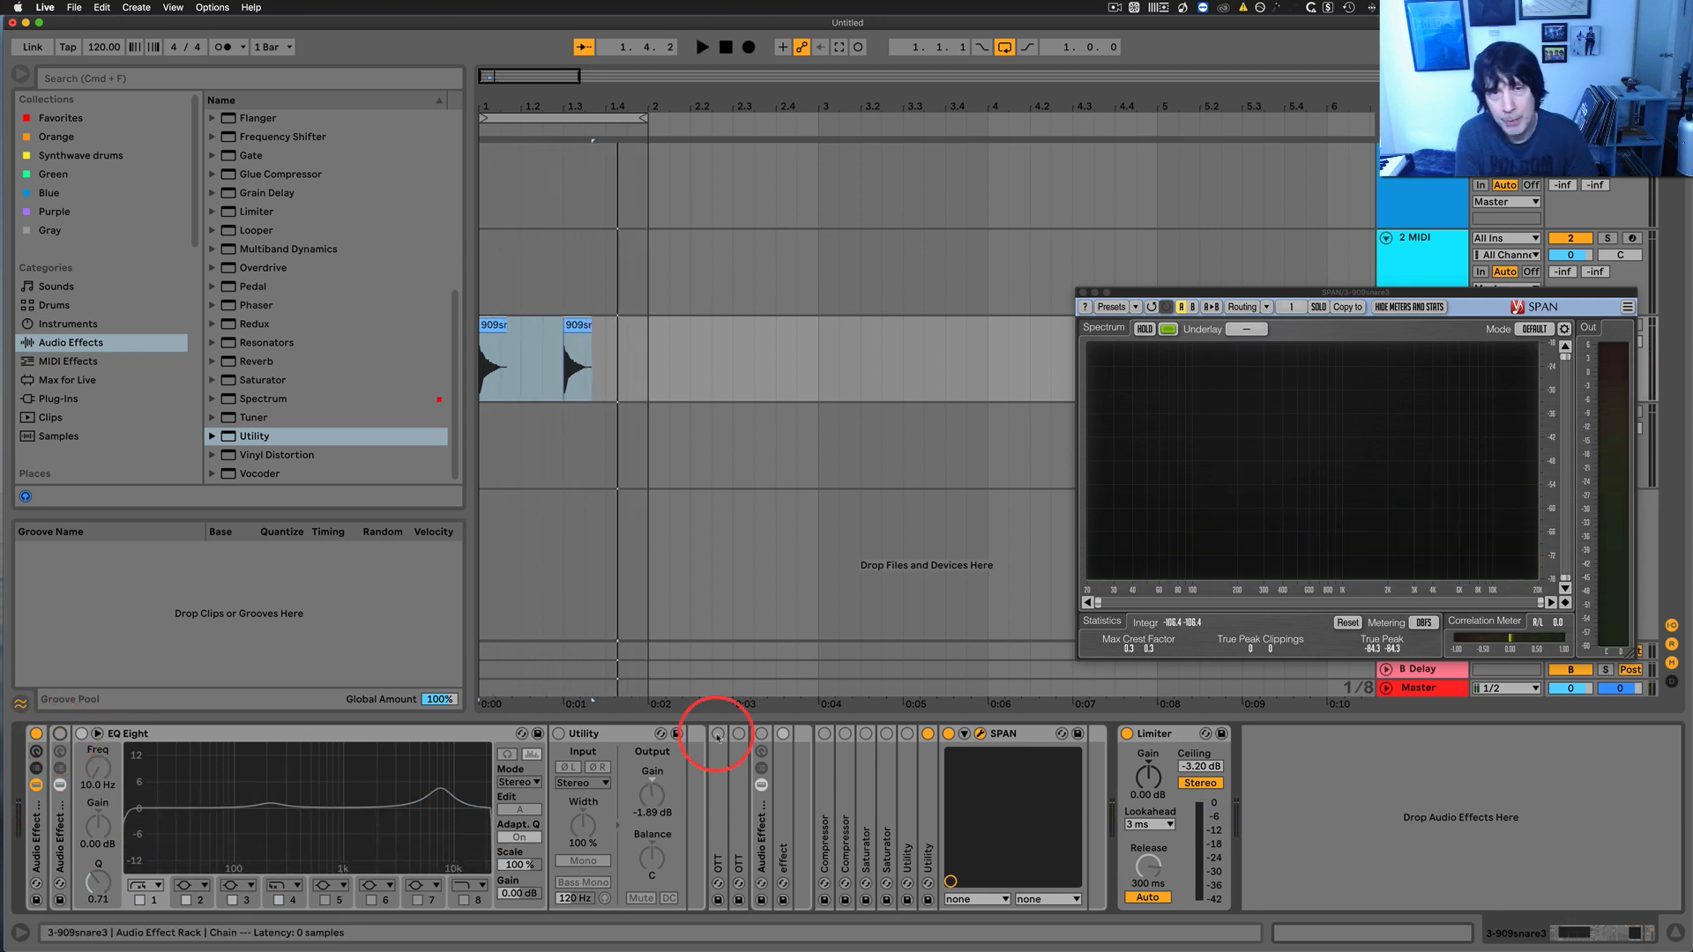
Compare the looping snare with the first OTT device switched on and off, leaving it bypassed
{"action": "key", "text": "space"}
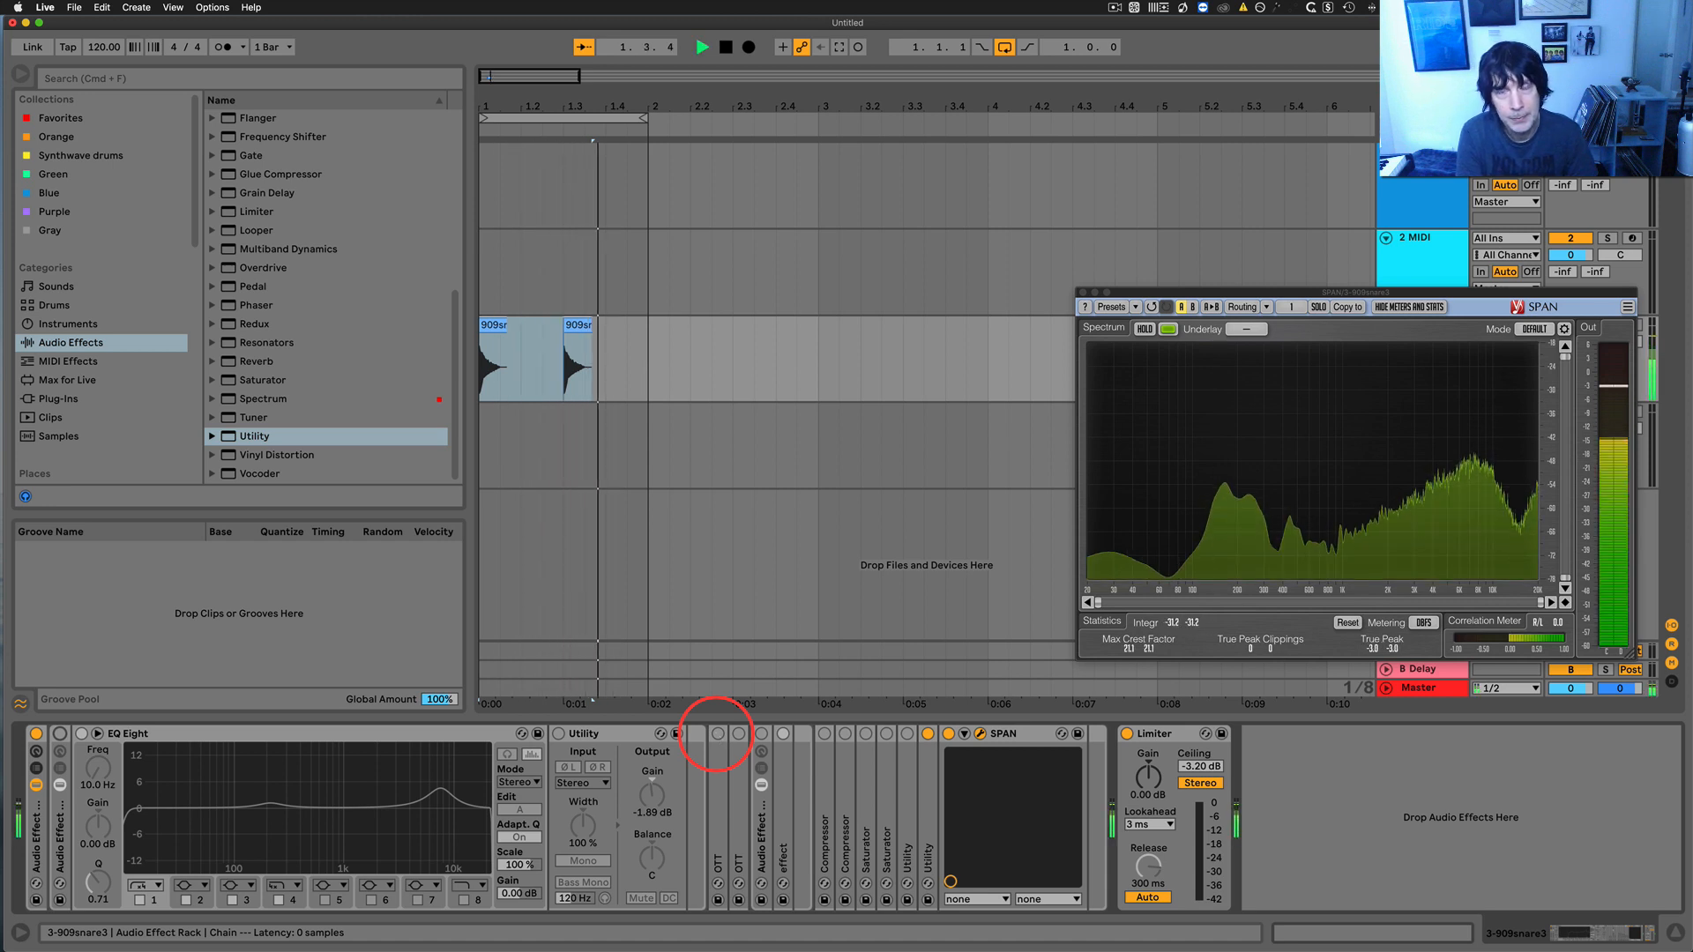
{"action": "left_click", "coordinate": [718, 735]}
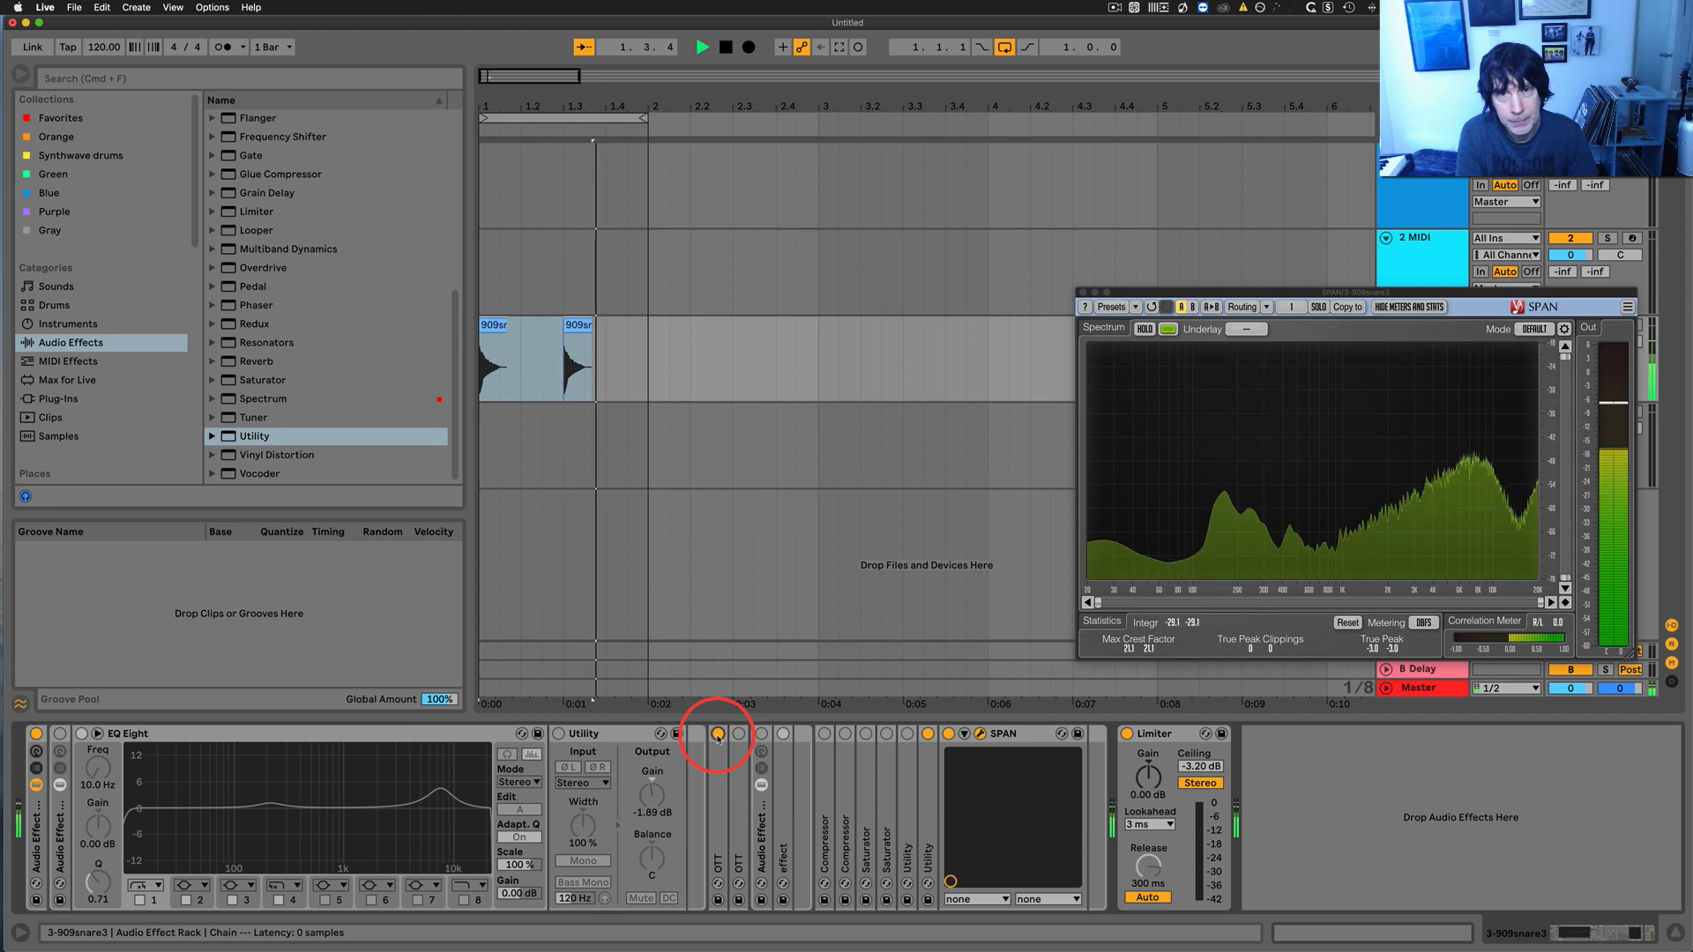
{"action": "left_click", "coordinate": [718, 735]}
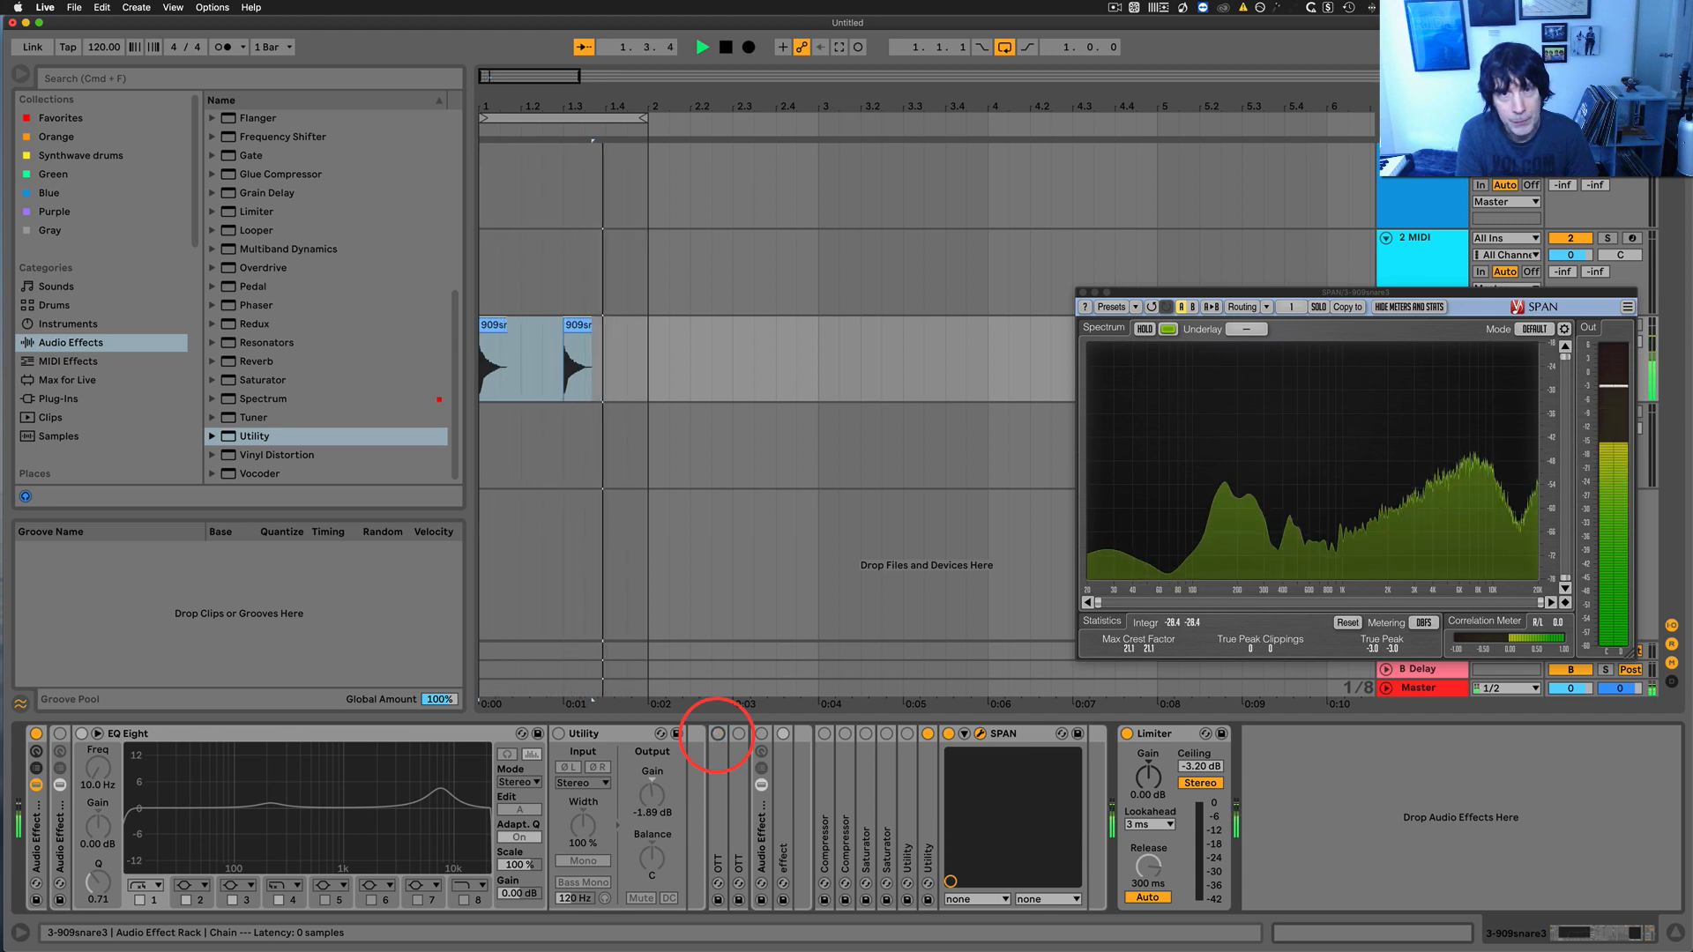
{"action": "left_click", "coordinate": [718, 735]}
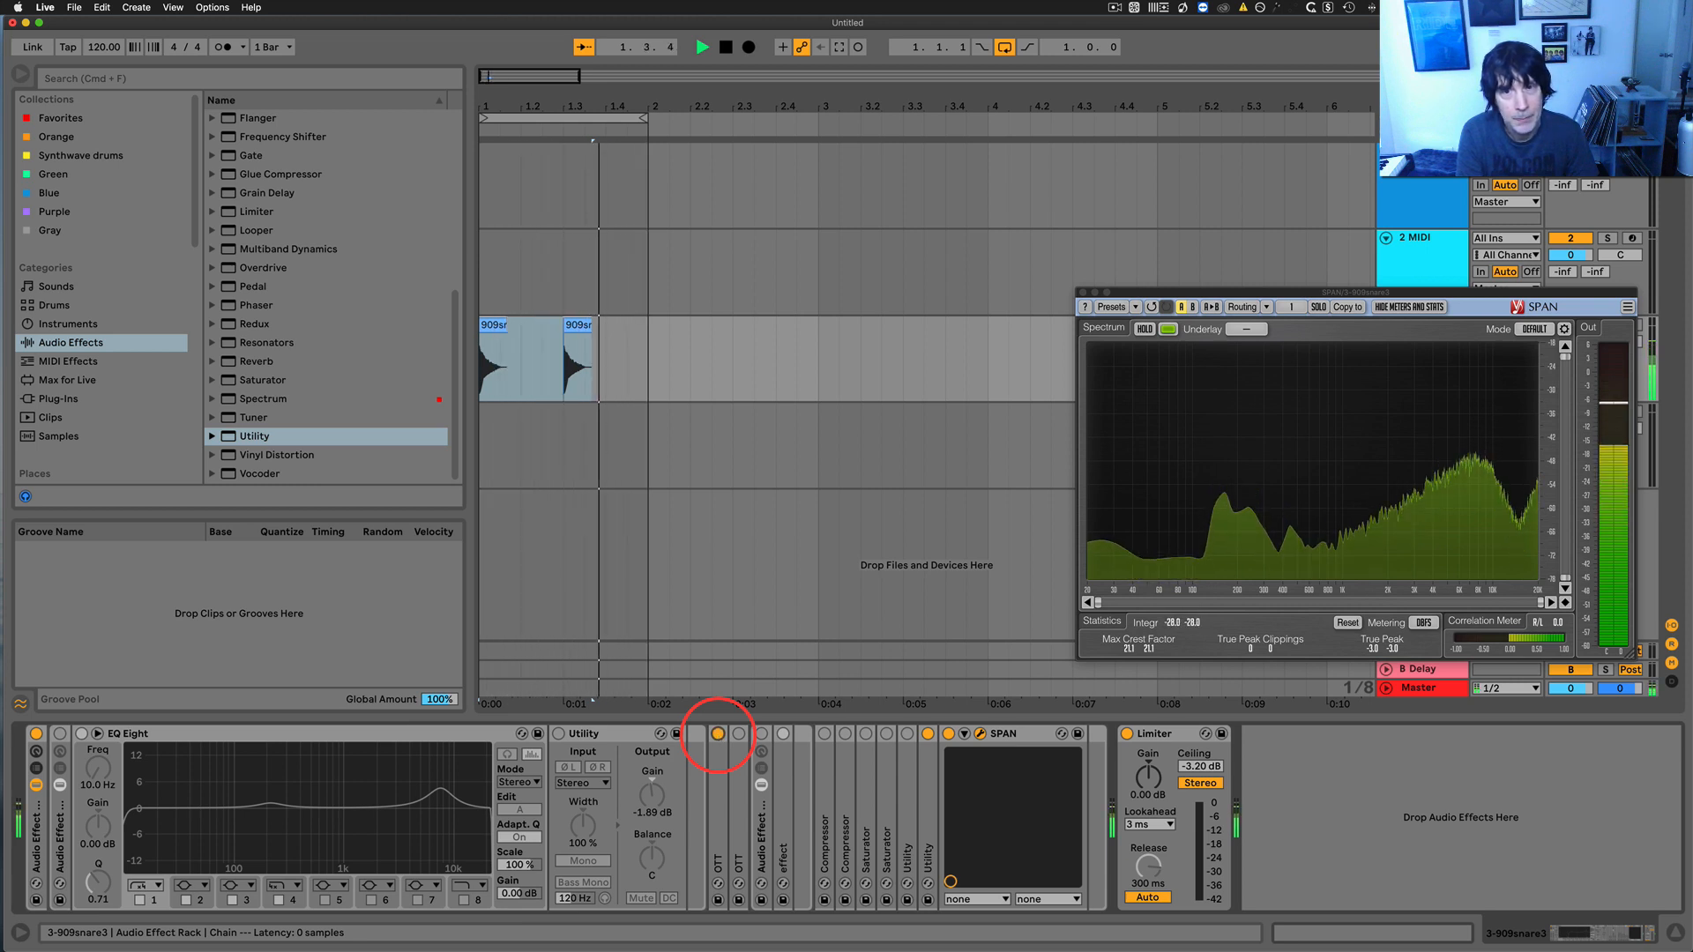
{"action": "left_click", "coordinate": [717, 734]}
{"action": "key", "text": "space"}
Compare the looping snare with the Audio Effect Rack after the OTT devices switched on and off
{"action": "key", "text": "space"}
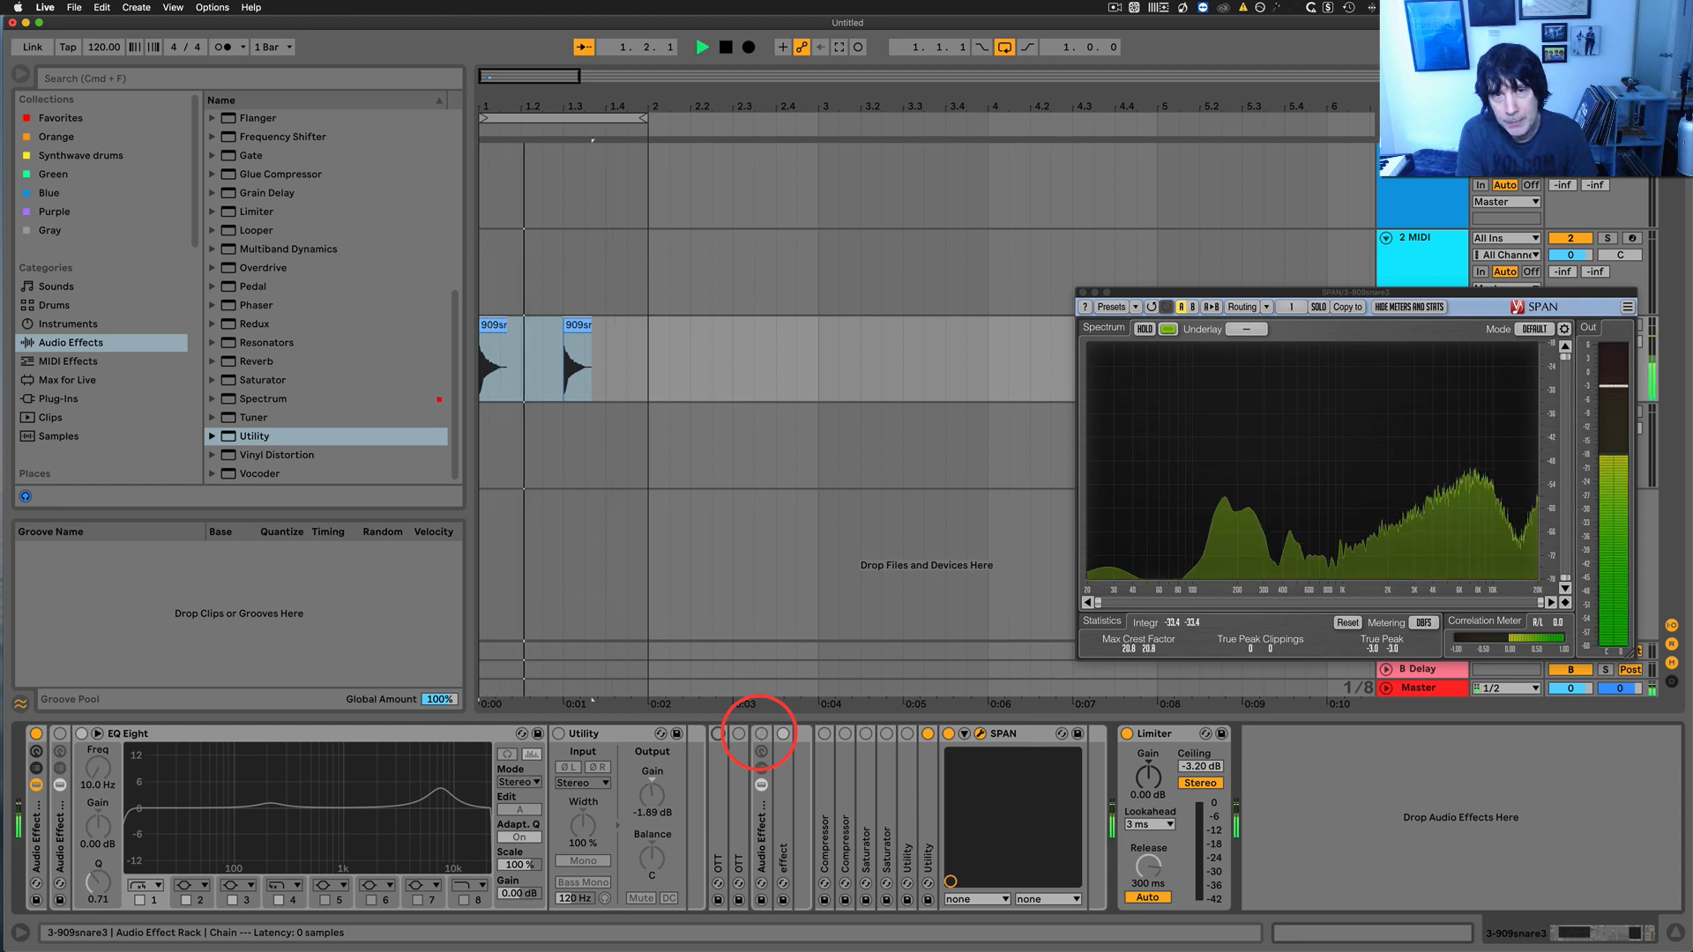
{"action": "left_click", "coordinate": [761, 734]}
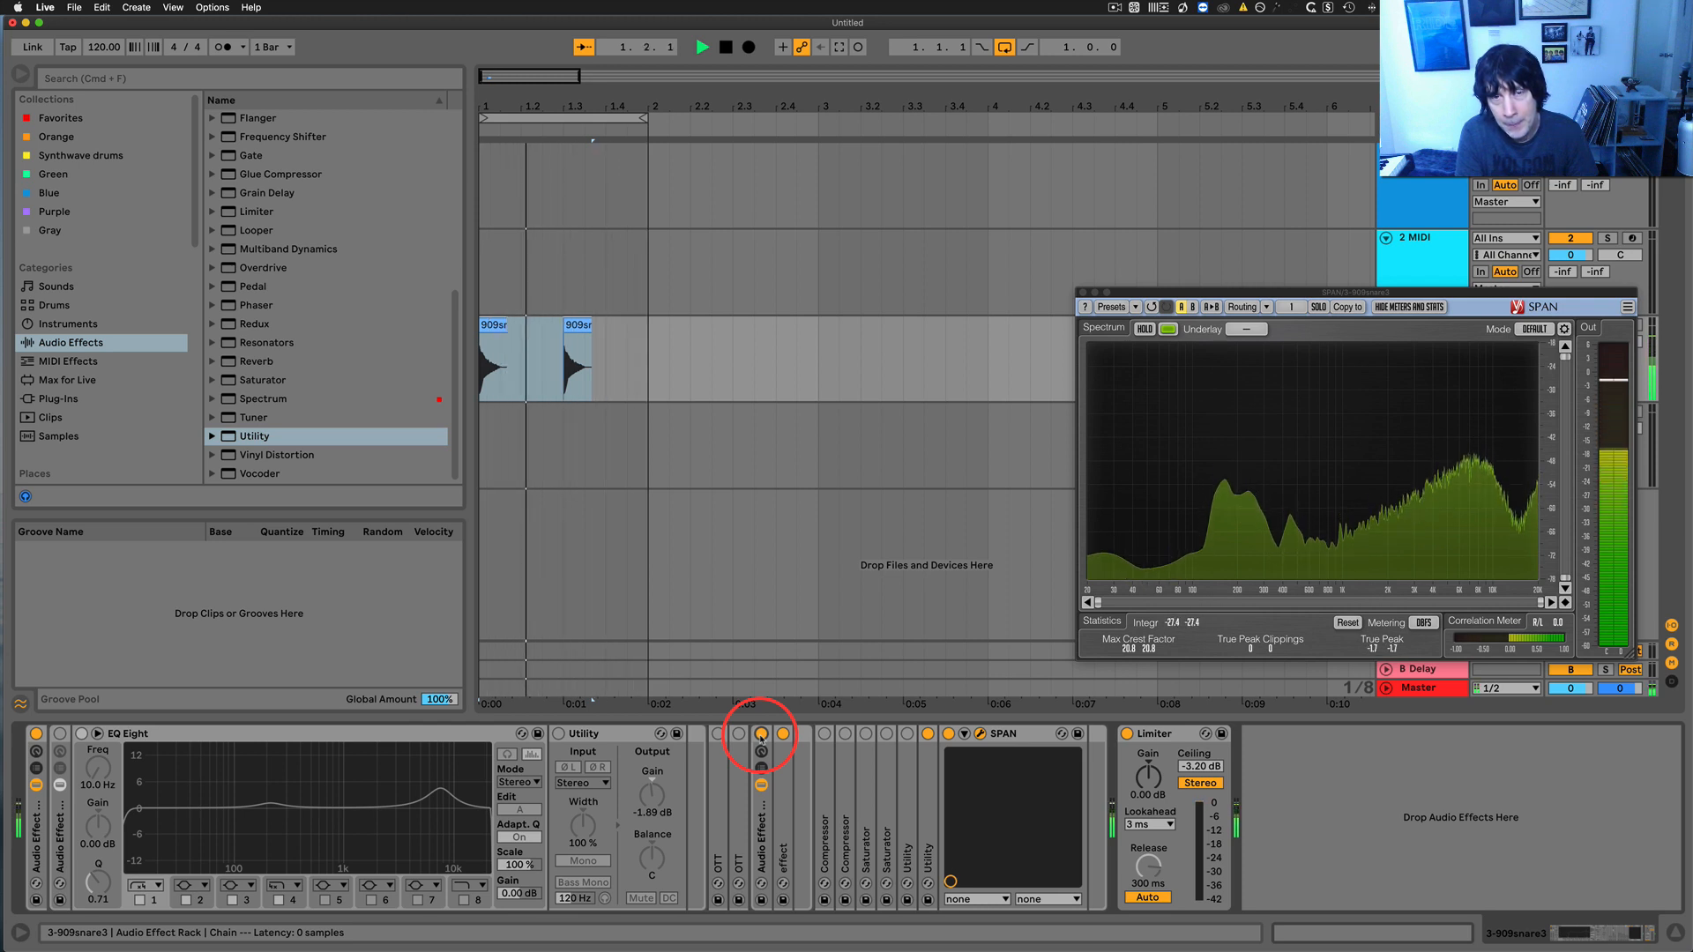
{"action": "left_click", "coordinate": [761, 735]}
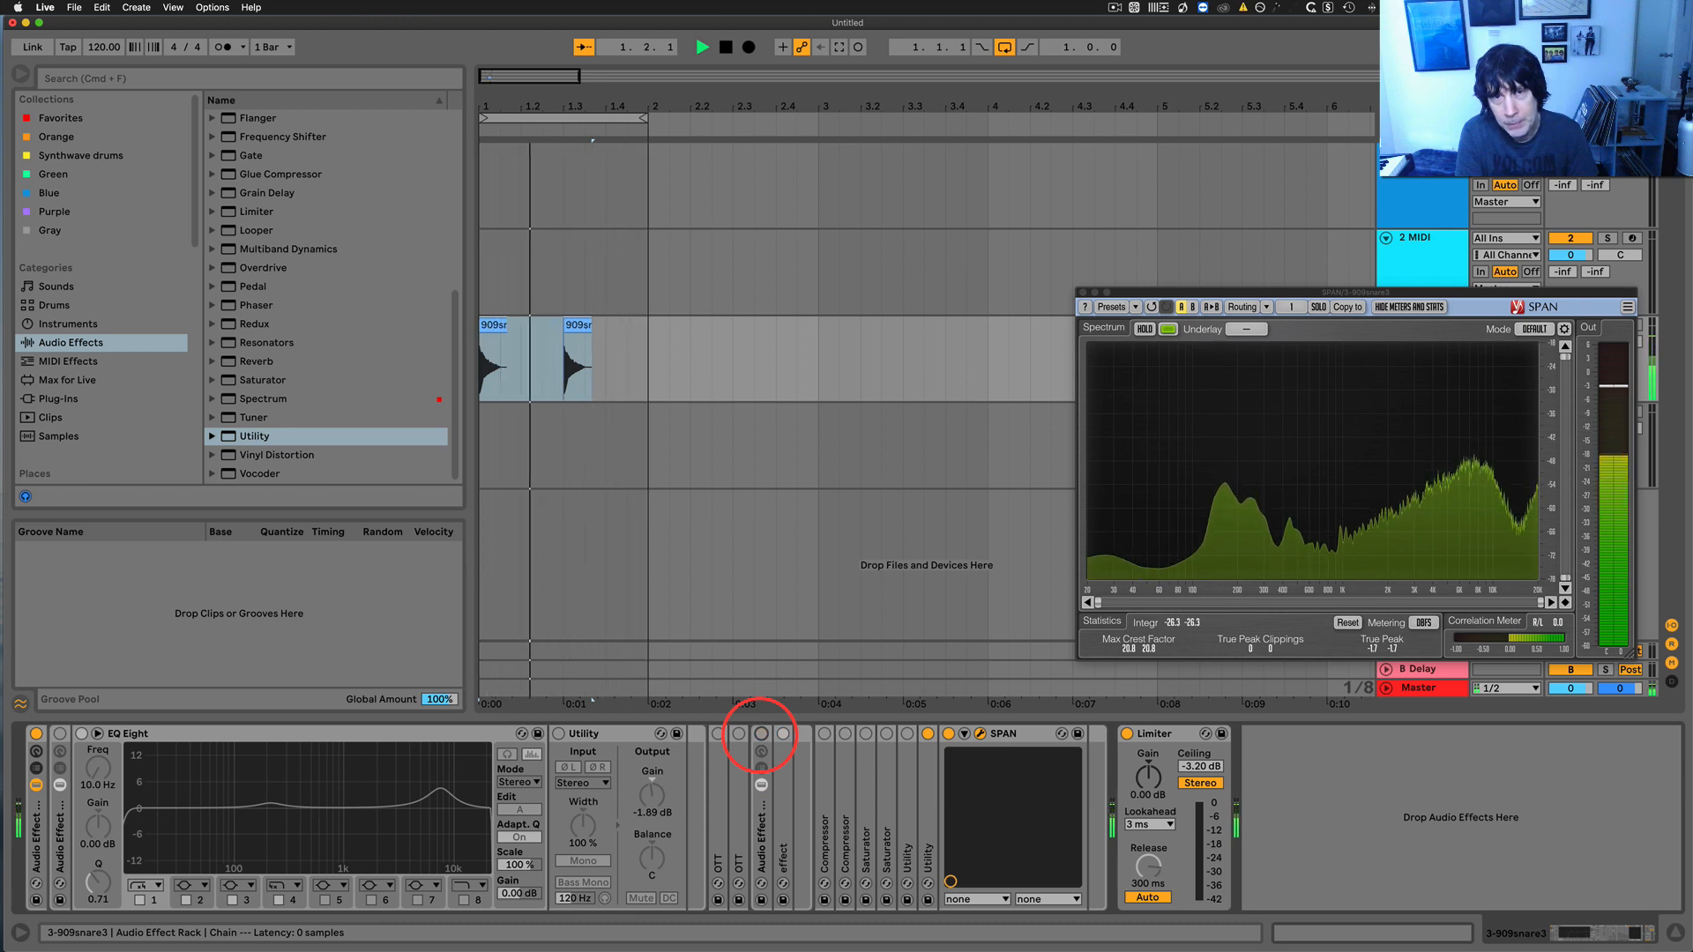
{"action": "left_click", "coordinate": [761, 735]}
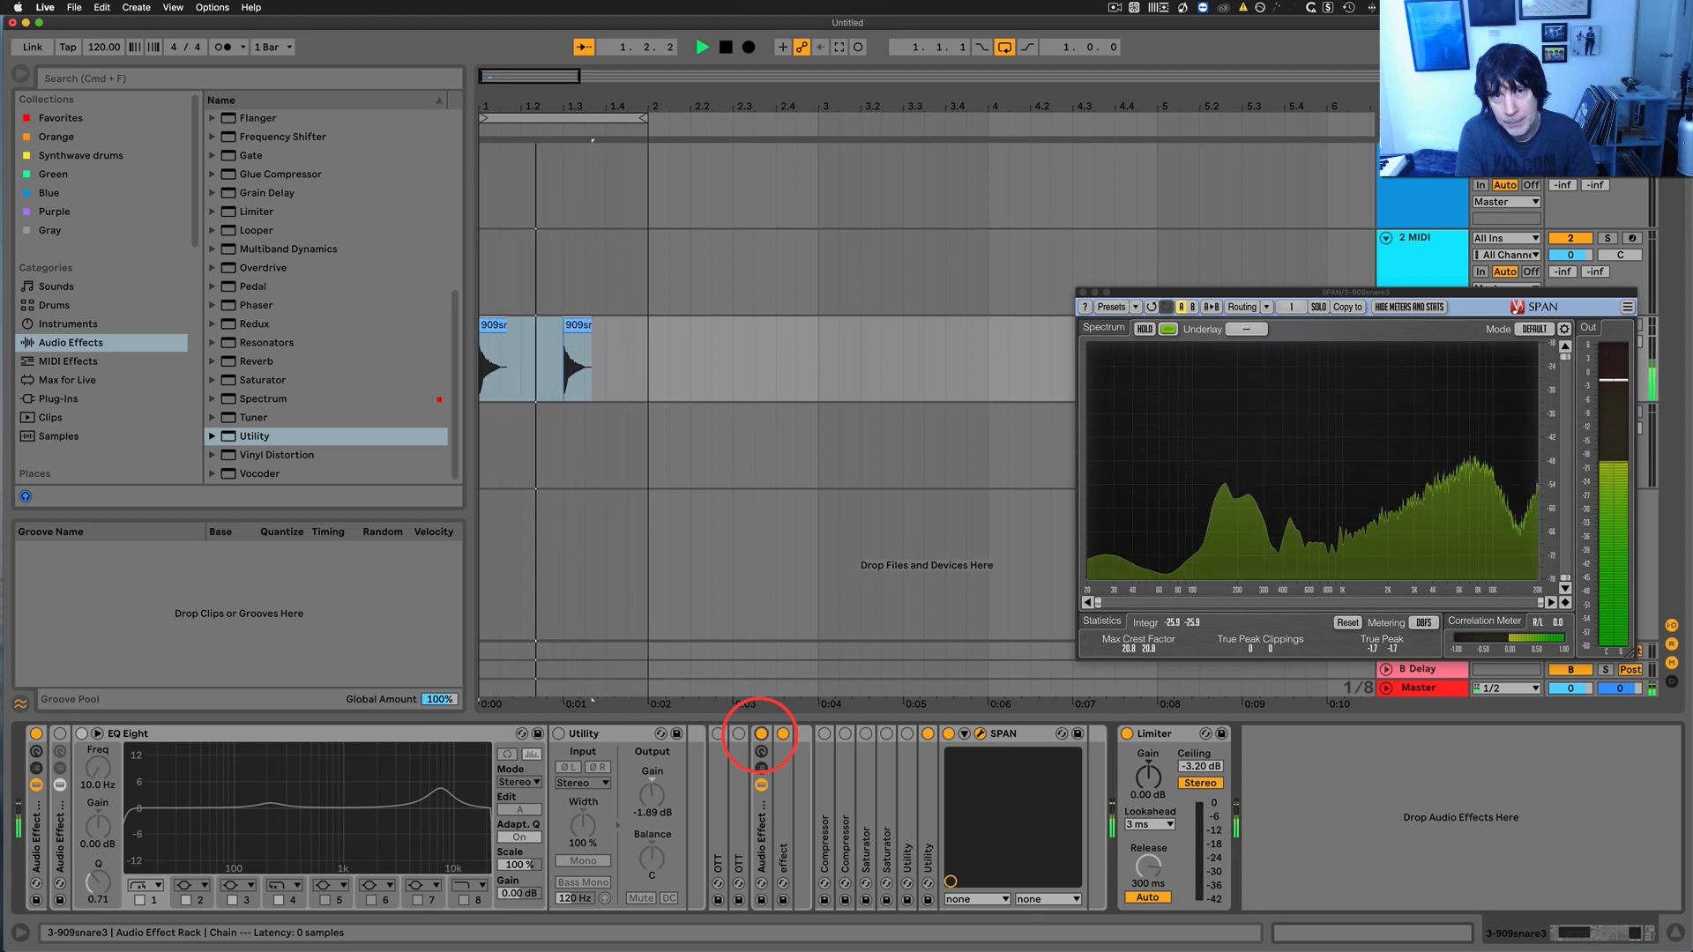
{"action": "key", "text": "space"}
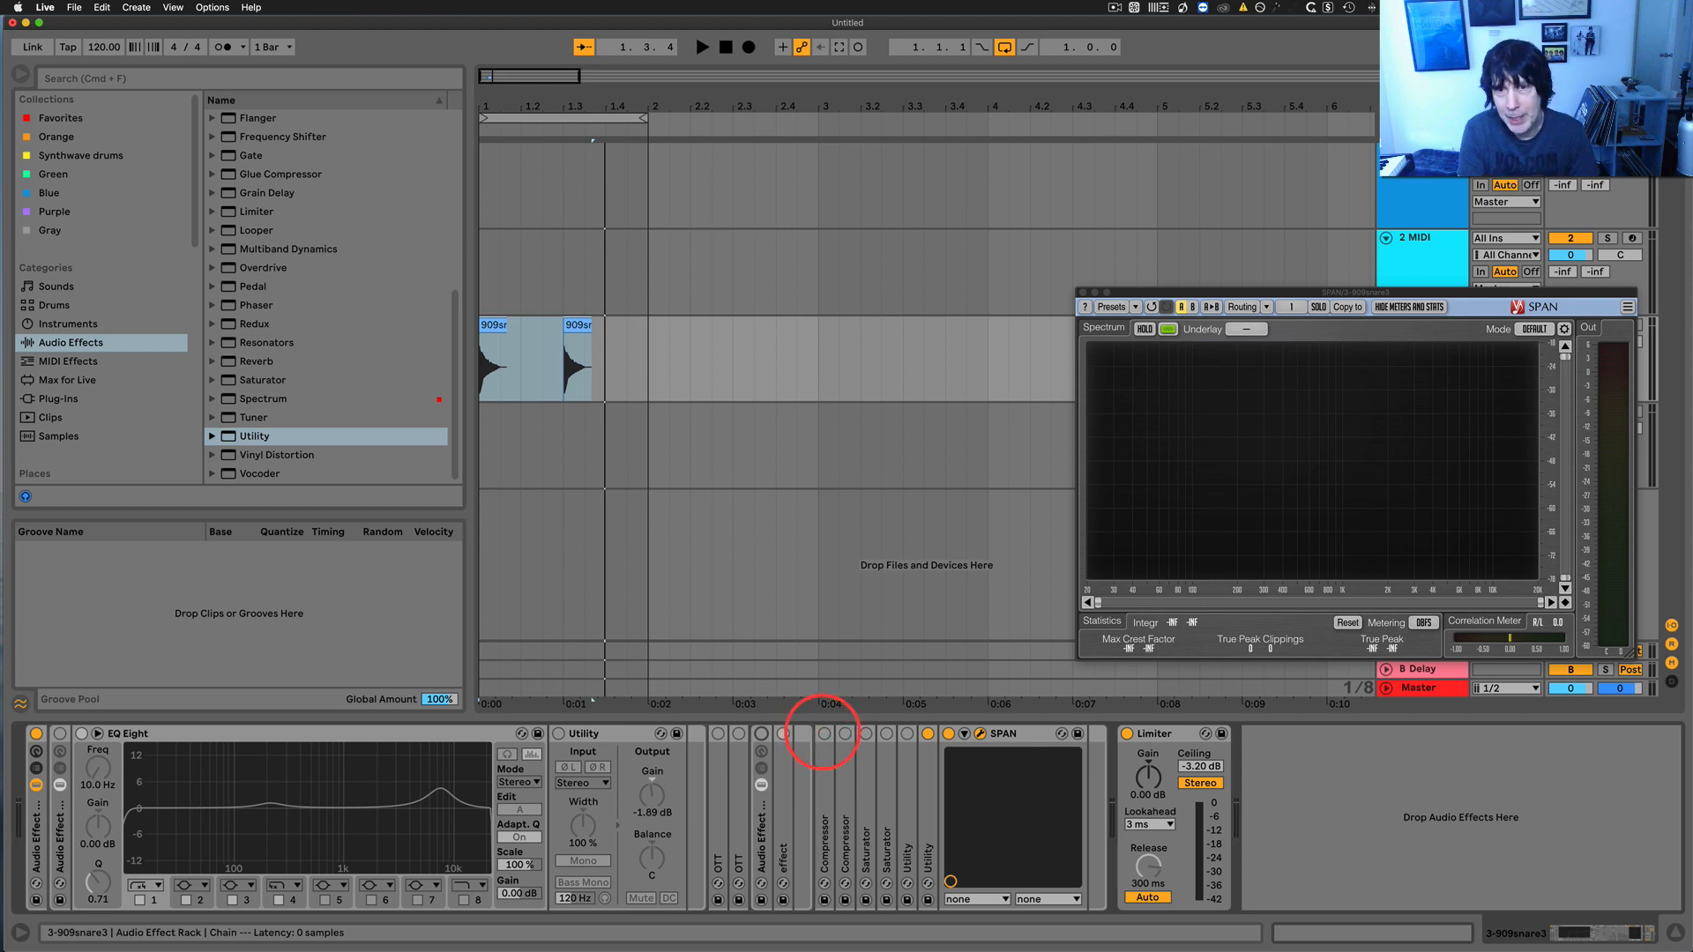
Compare the looping snare with the first Compressor switched on and off while watching SPAN
{"action": "key", "text": "space"}
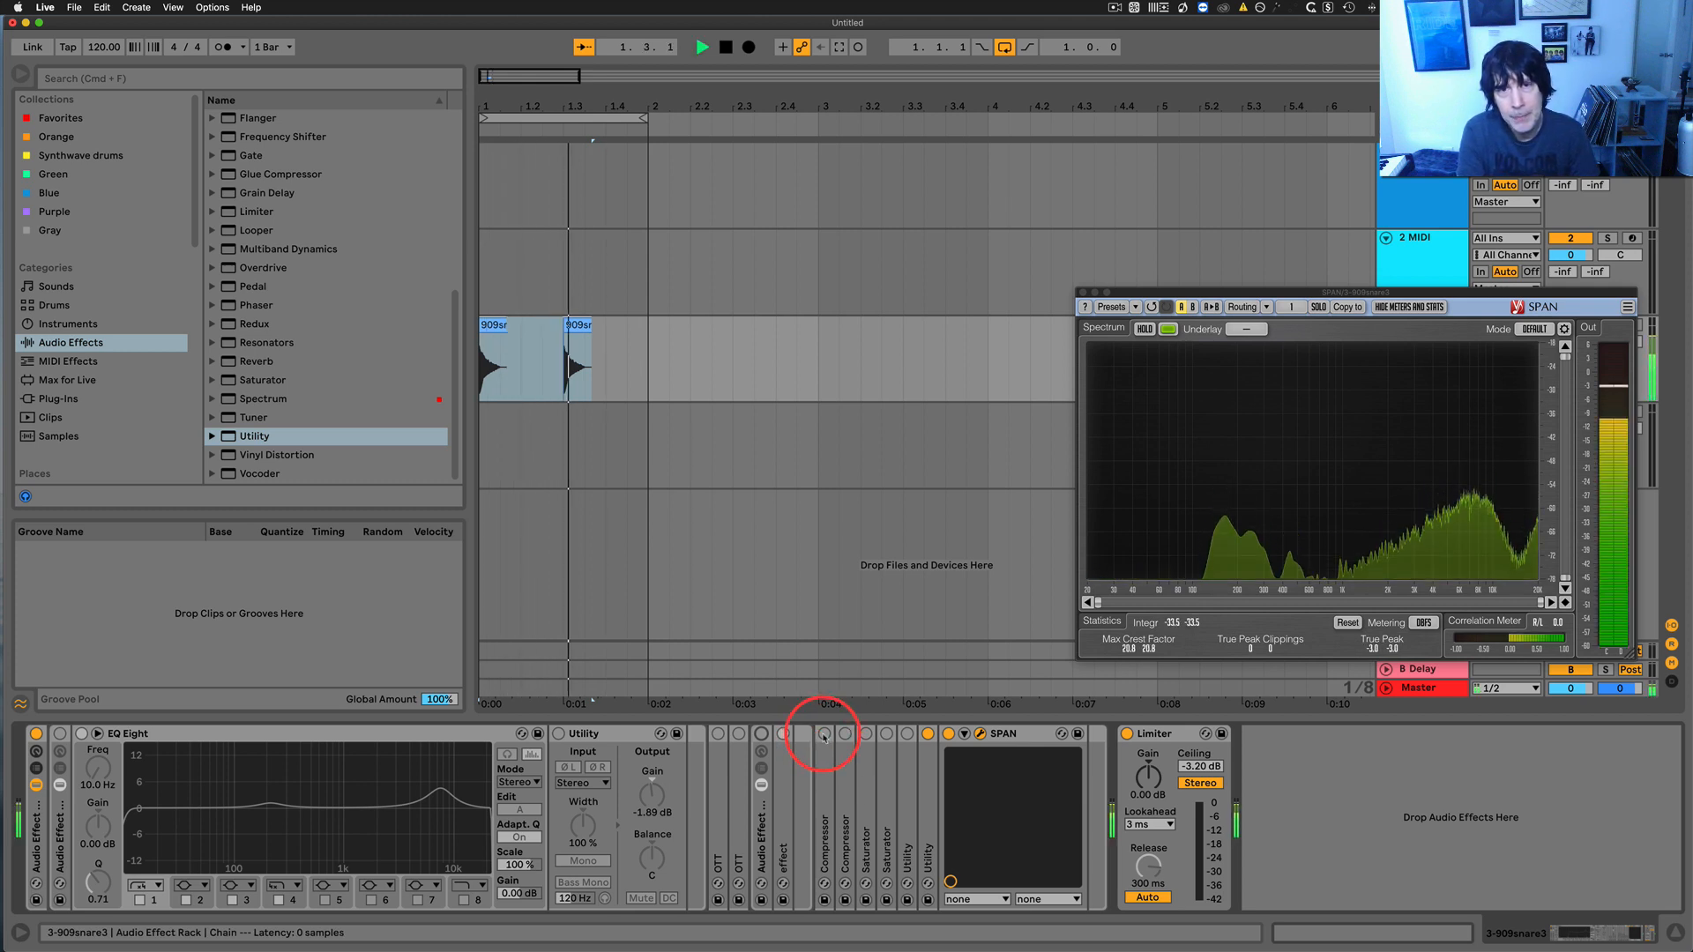
{"action": "left_click", "coordinate": [824, 734]}
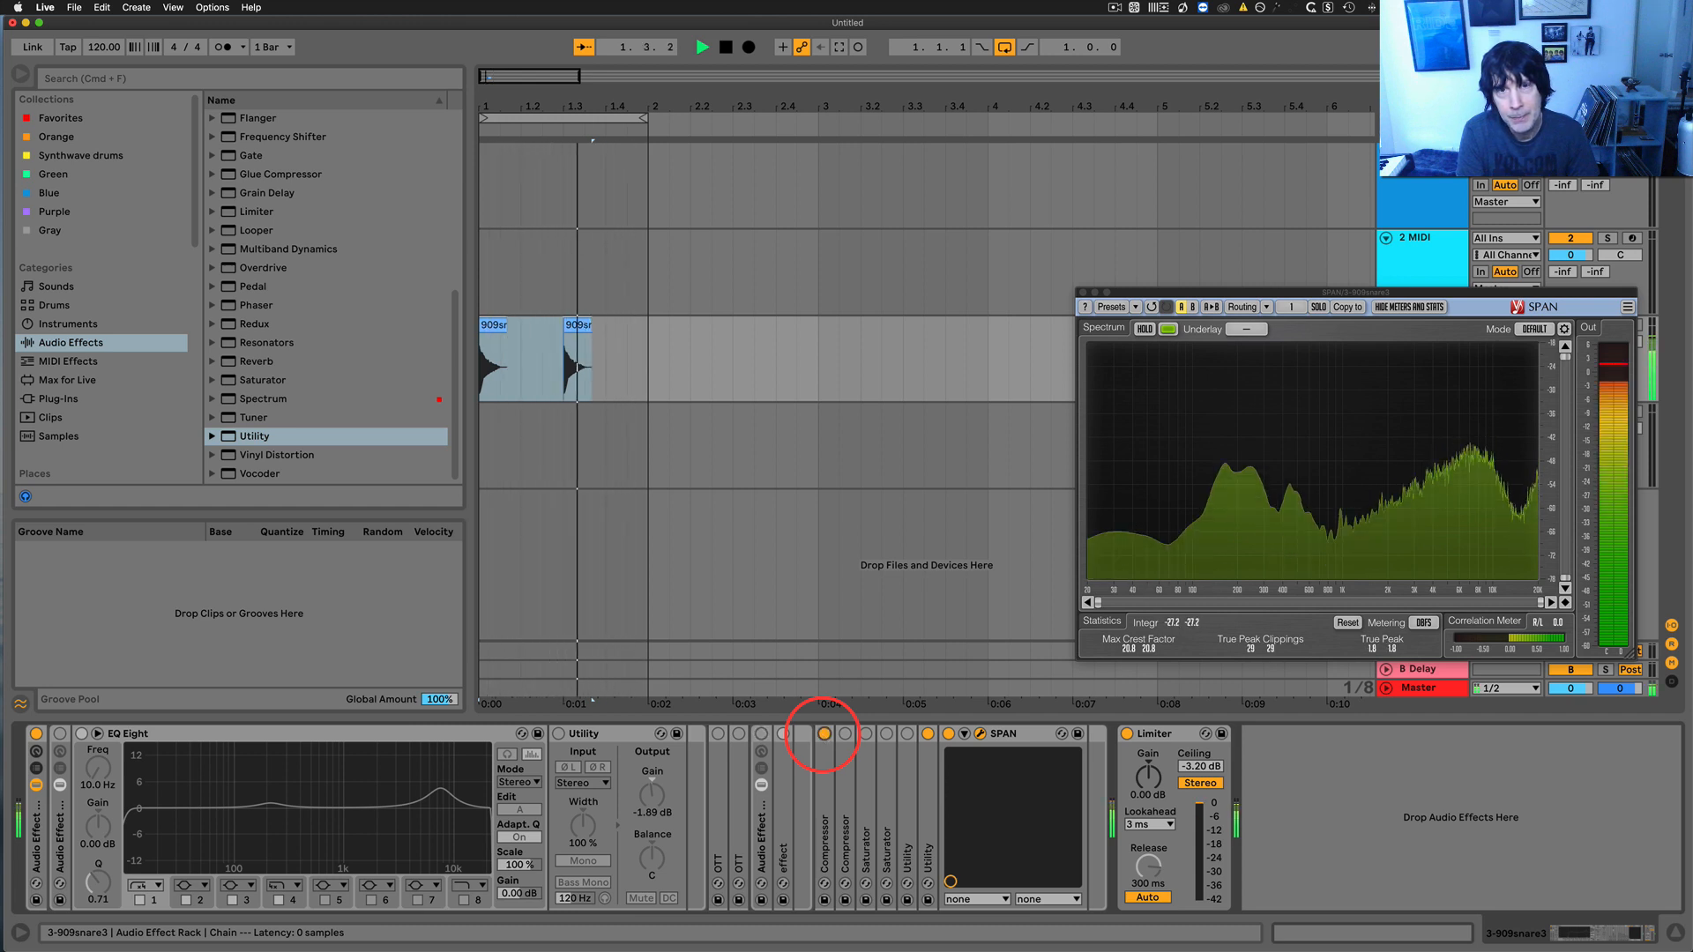
{"action": "left_click", "coordinate": [824, 734]}
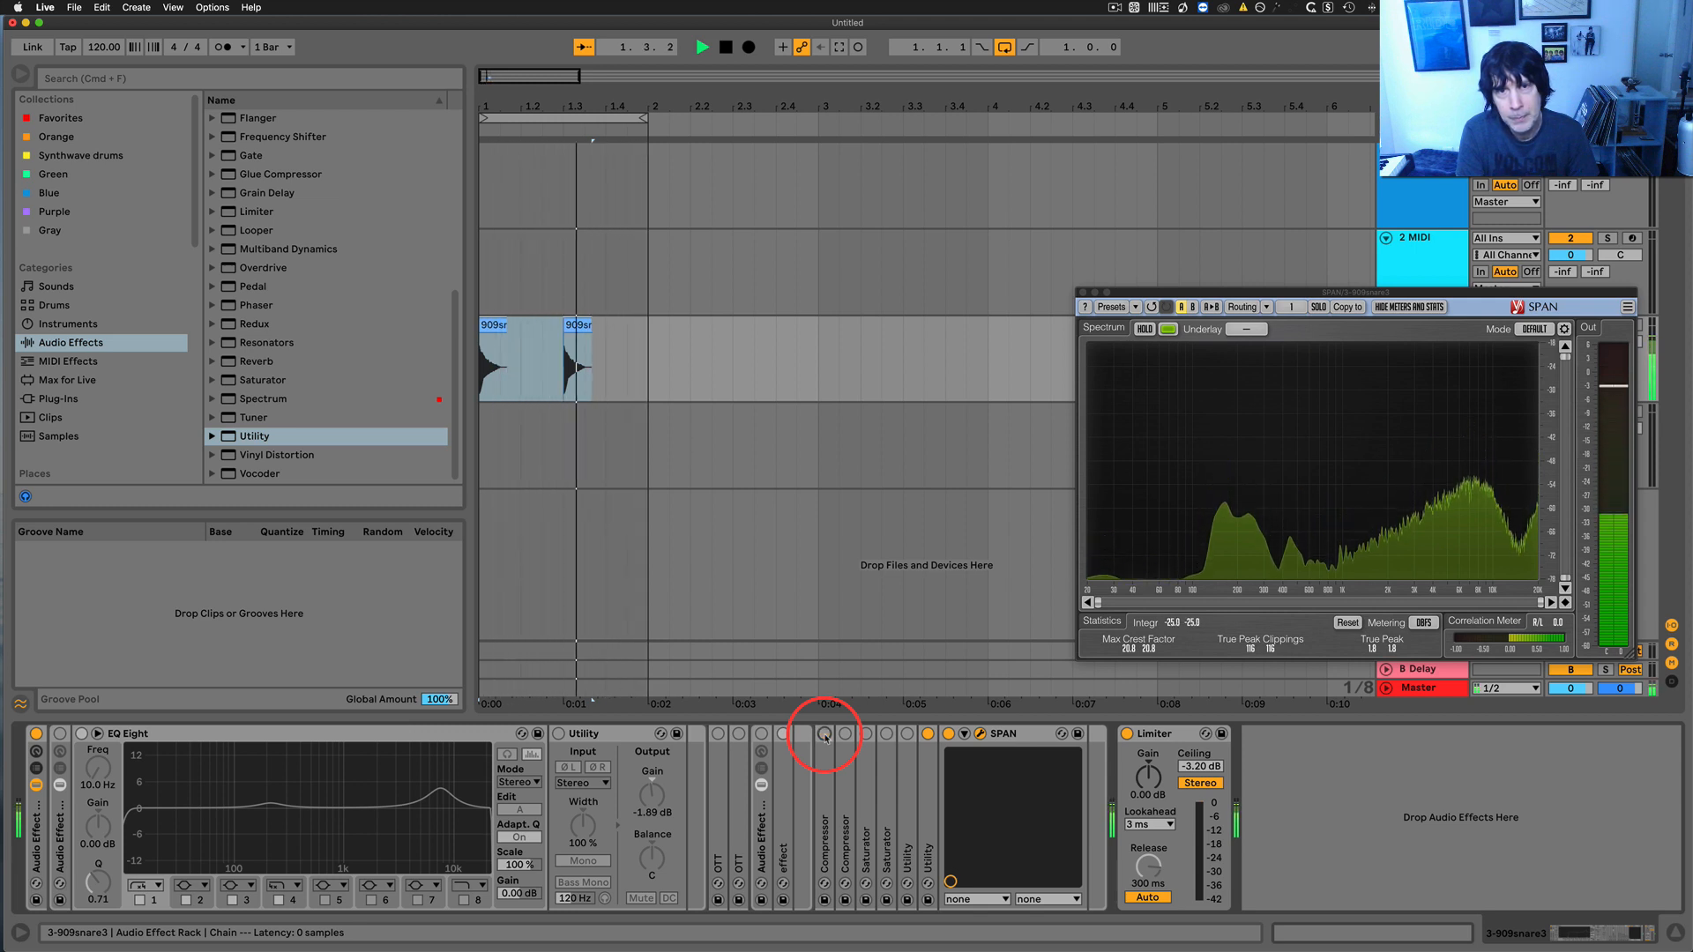
{"action": "left_click", "coordinate": [824, 734]}
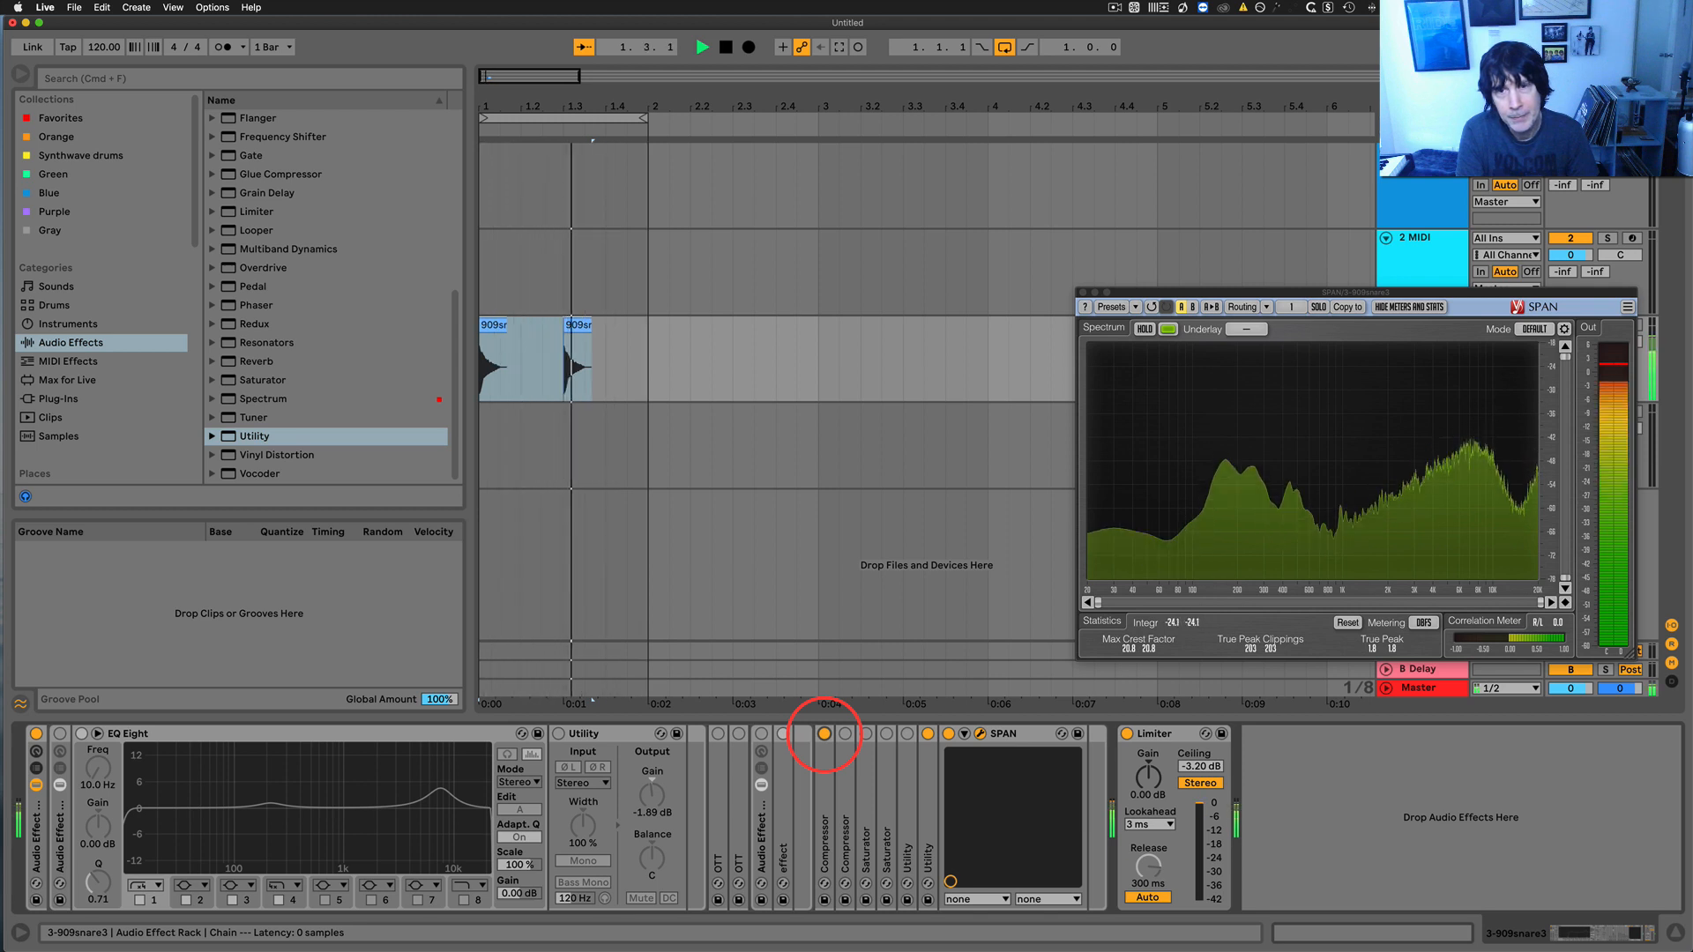
{"action": "key", "text": "space"}
Compare the looping snare with the first Saturator switched on and off, then stop playback
{"action": "left_click", "coordinate": [867, 734]}
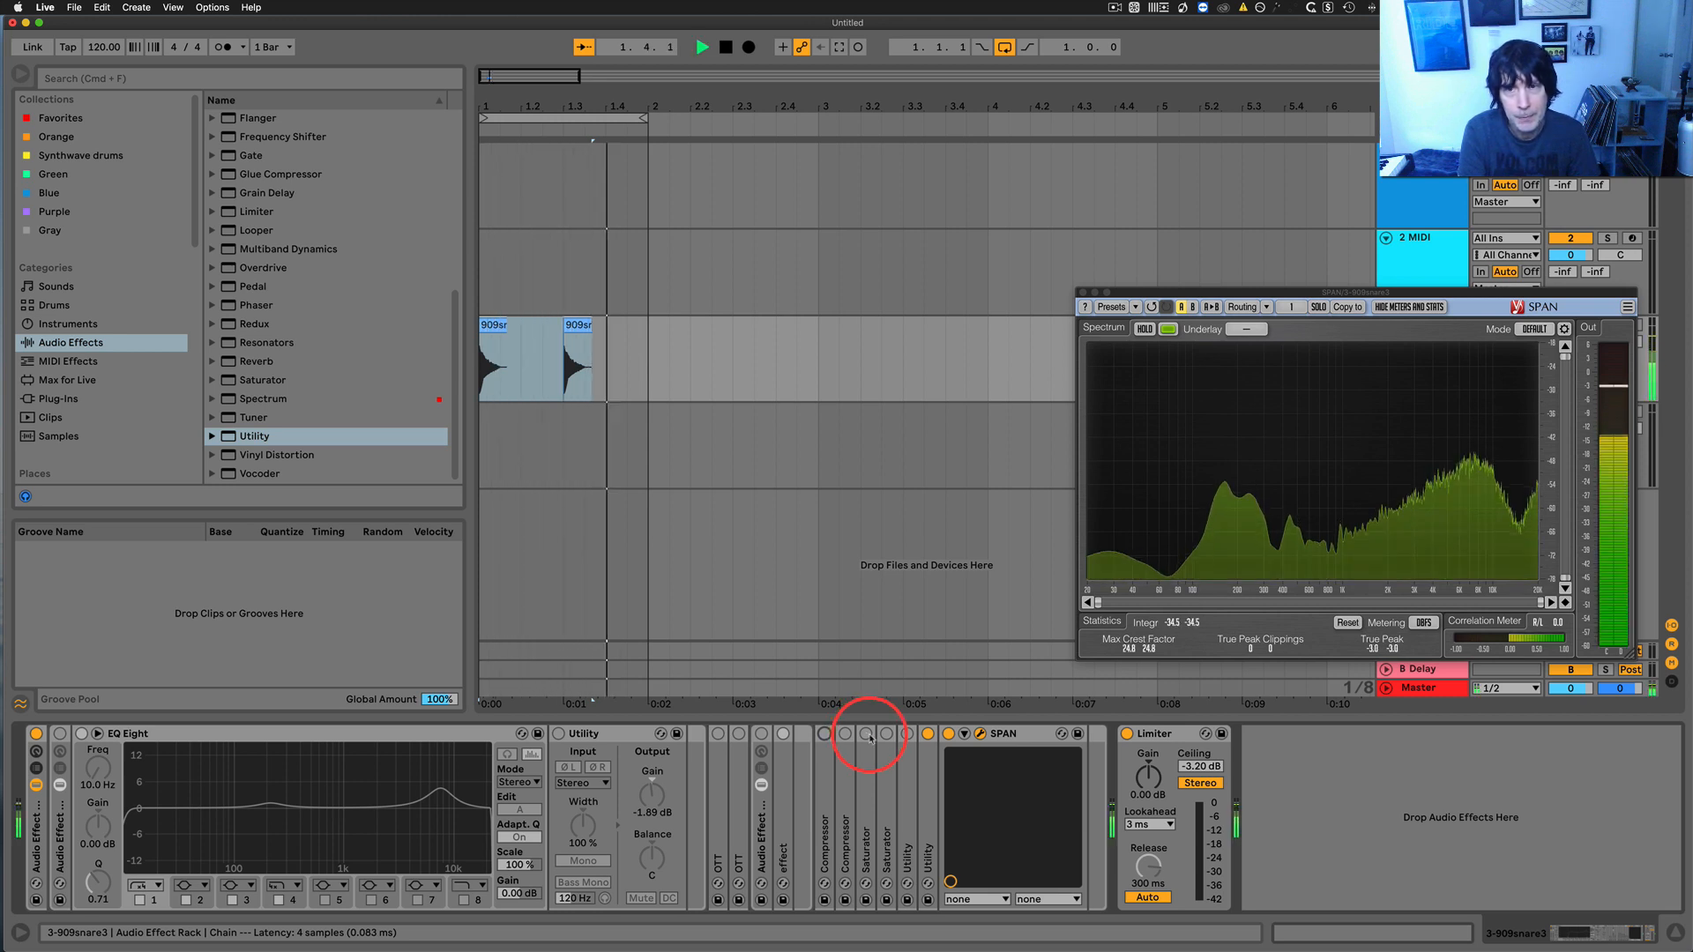
{"action": "left_click", "coordinate": [866, 734]}
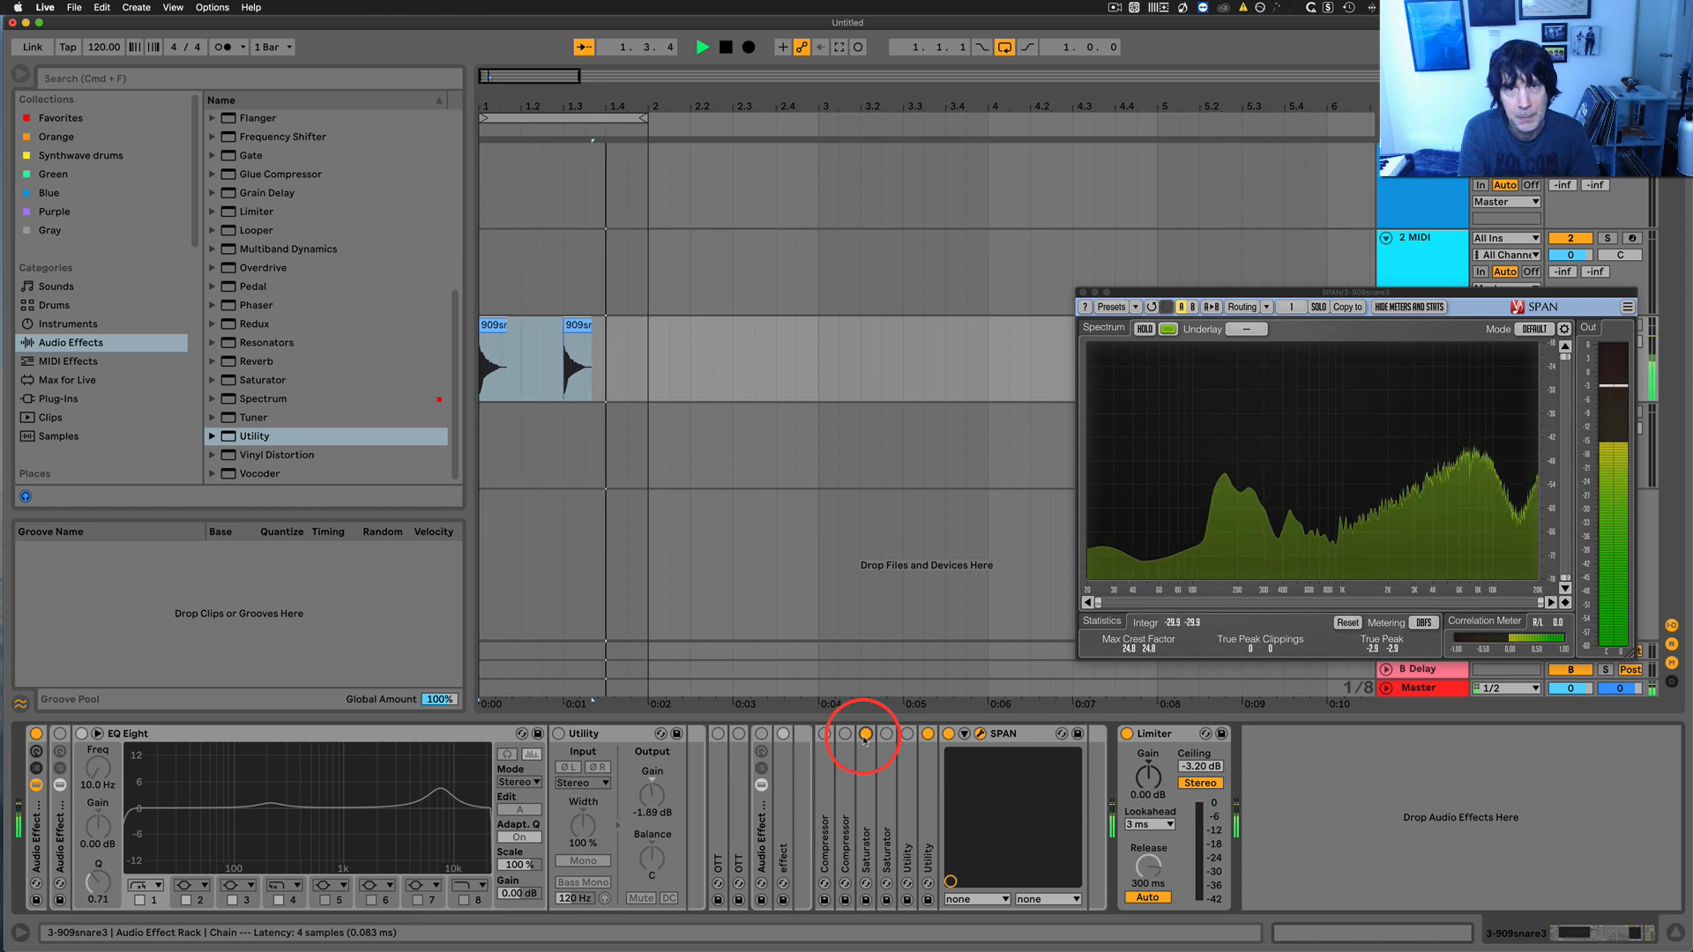
{"action": "left_click", "coordinate": [866, 733]}
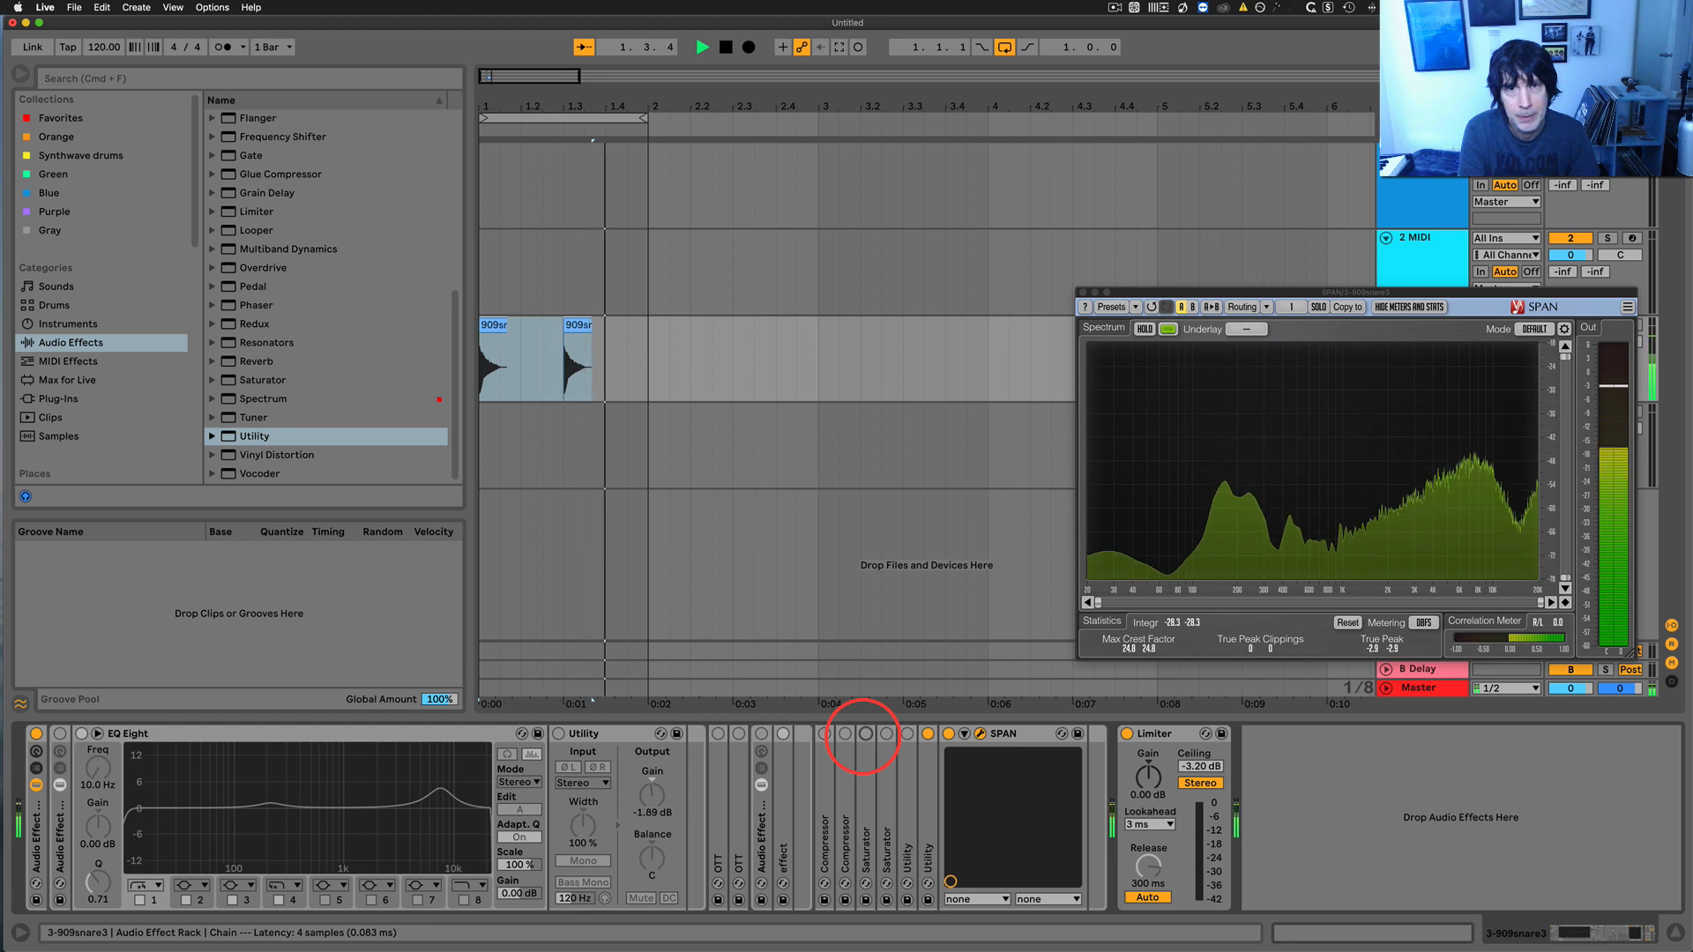
{"action": "left_click", "coordinate": [866, 733]}
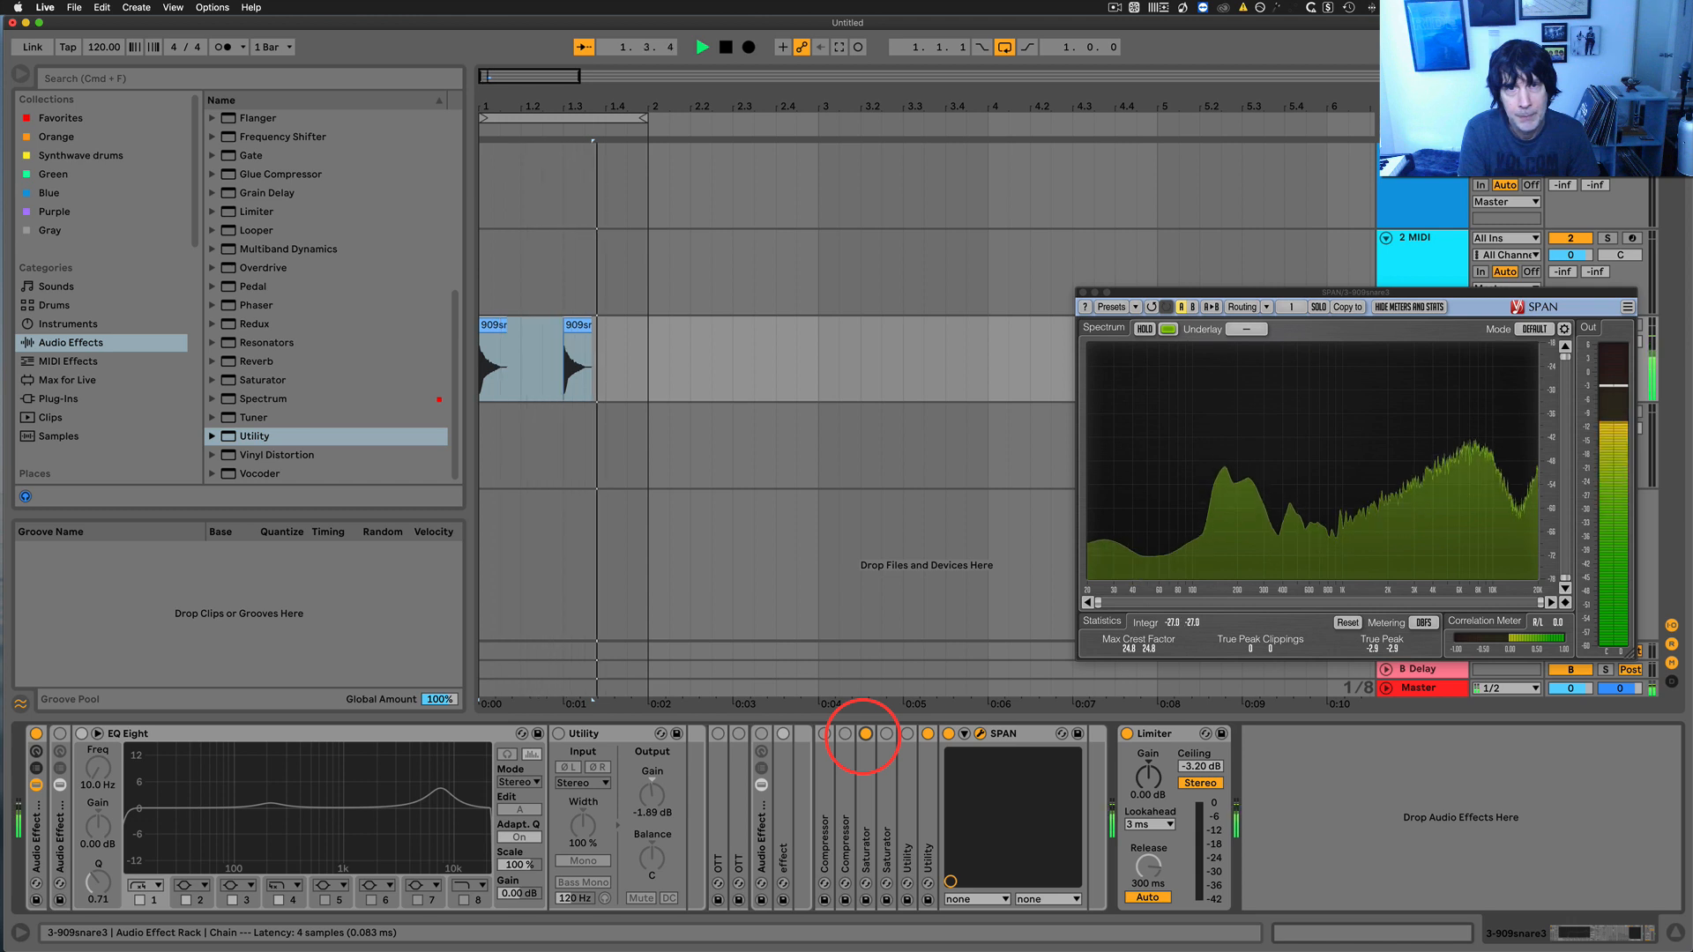
{"action": "key", "text": "space"}
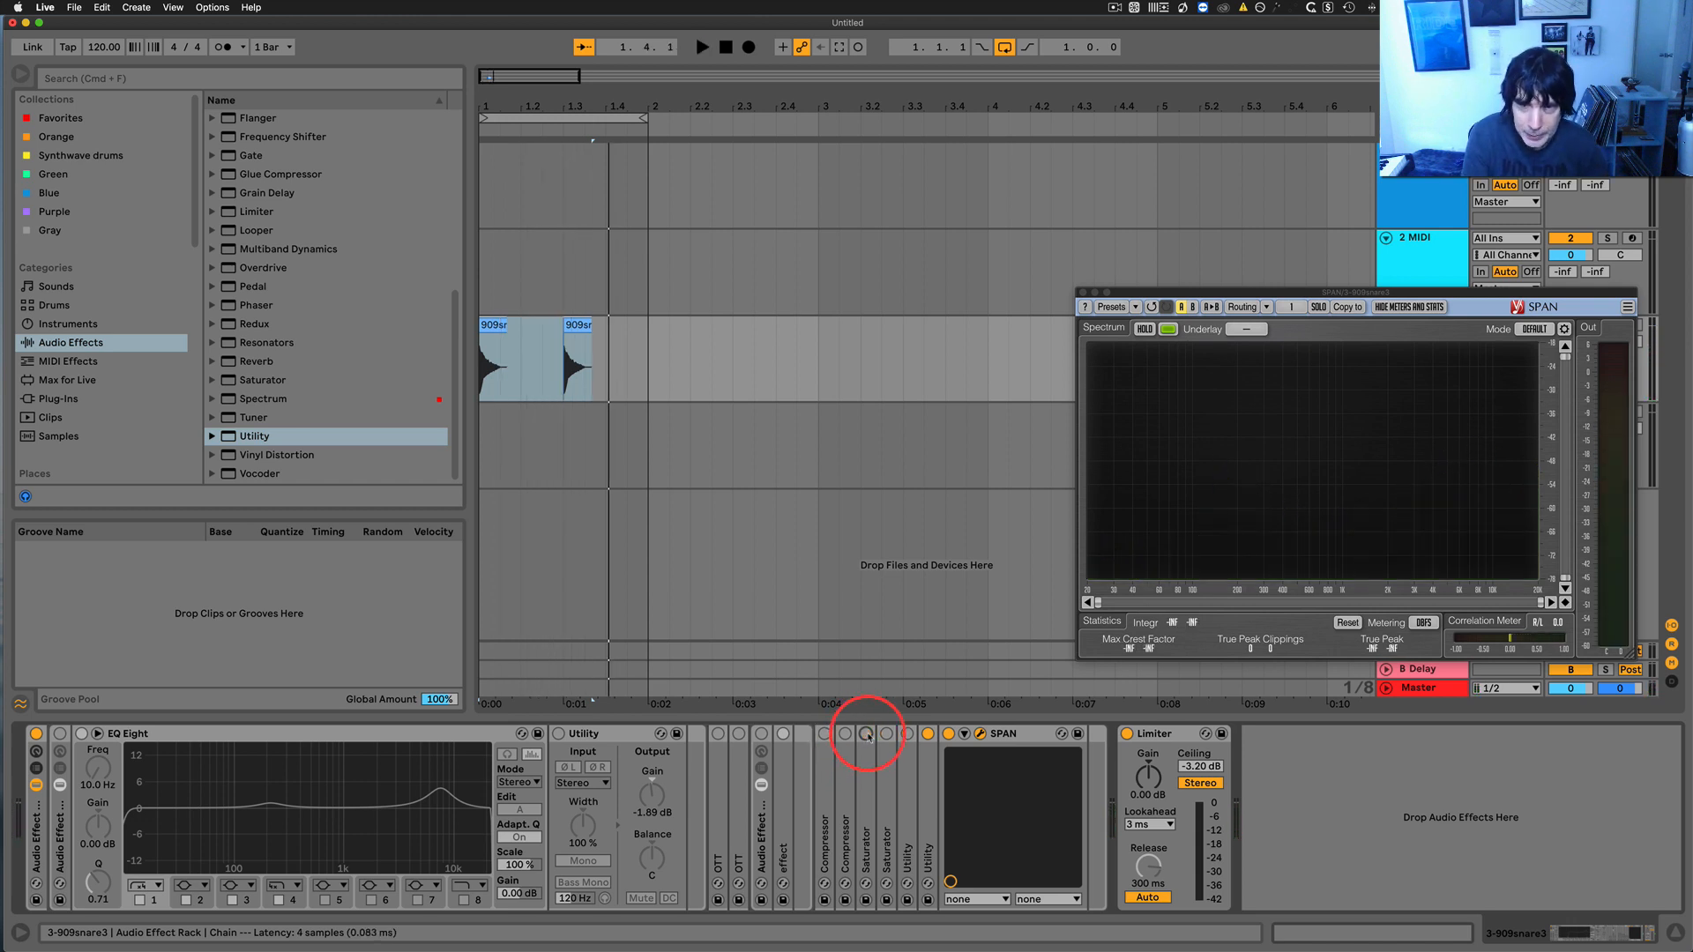
Enable the Audio Effect Rack containing EQ Eight and listen to the snare loop through it
{"action": "left_click", "coordinate": [987, 787]}
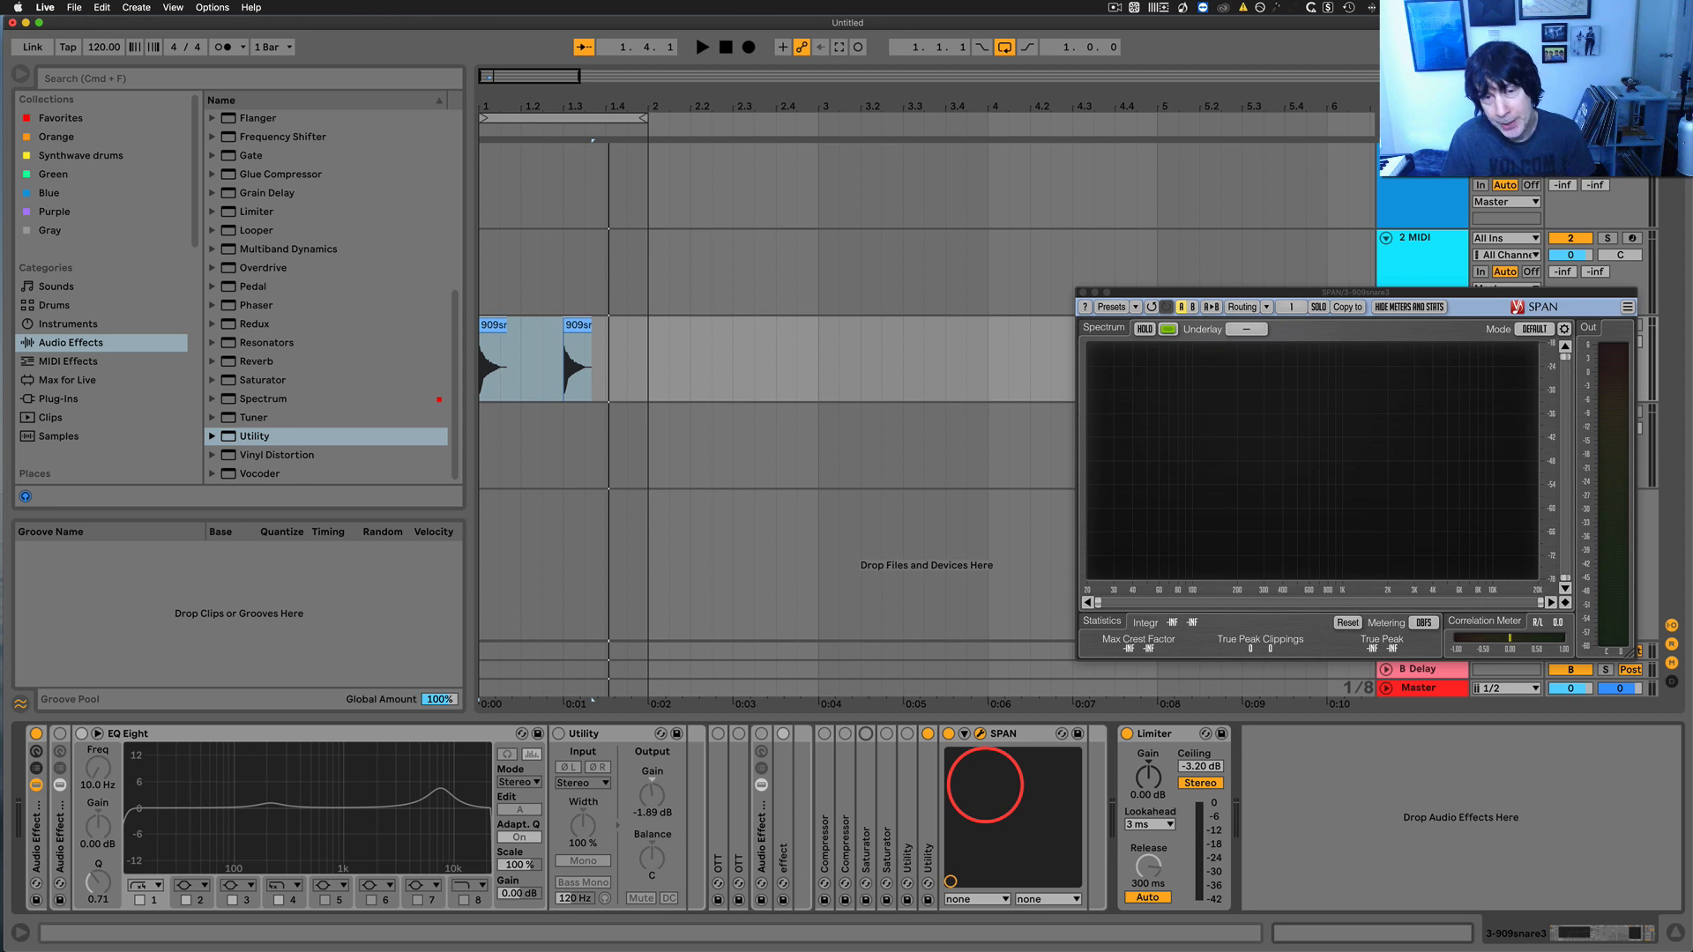
{"action": "left_click", "coordinate": [152, 733]}
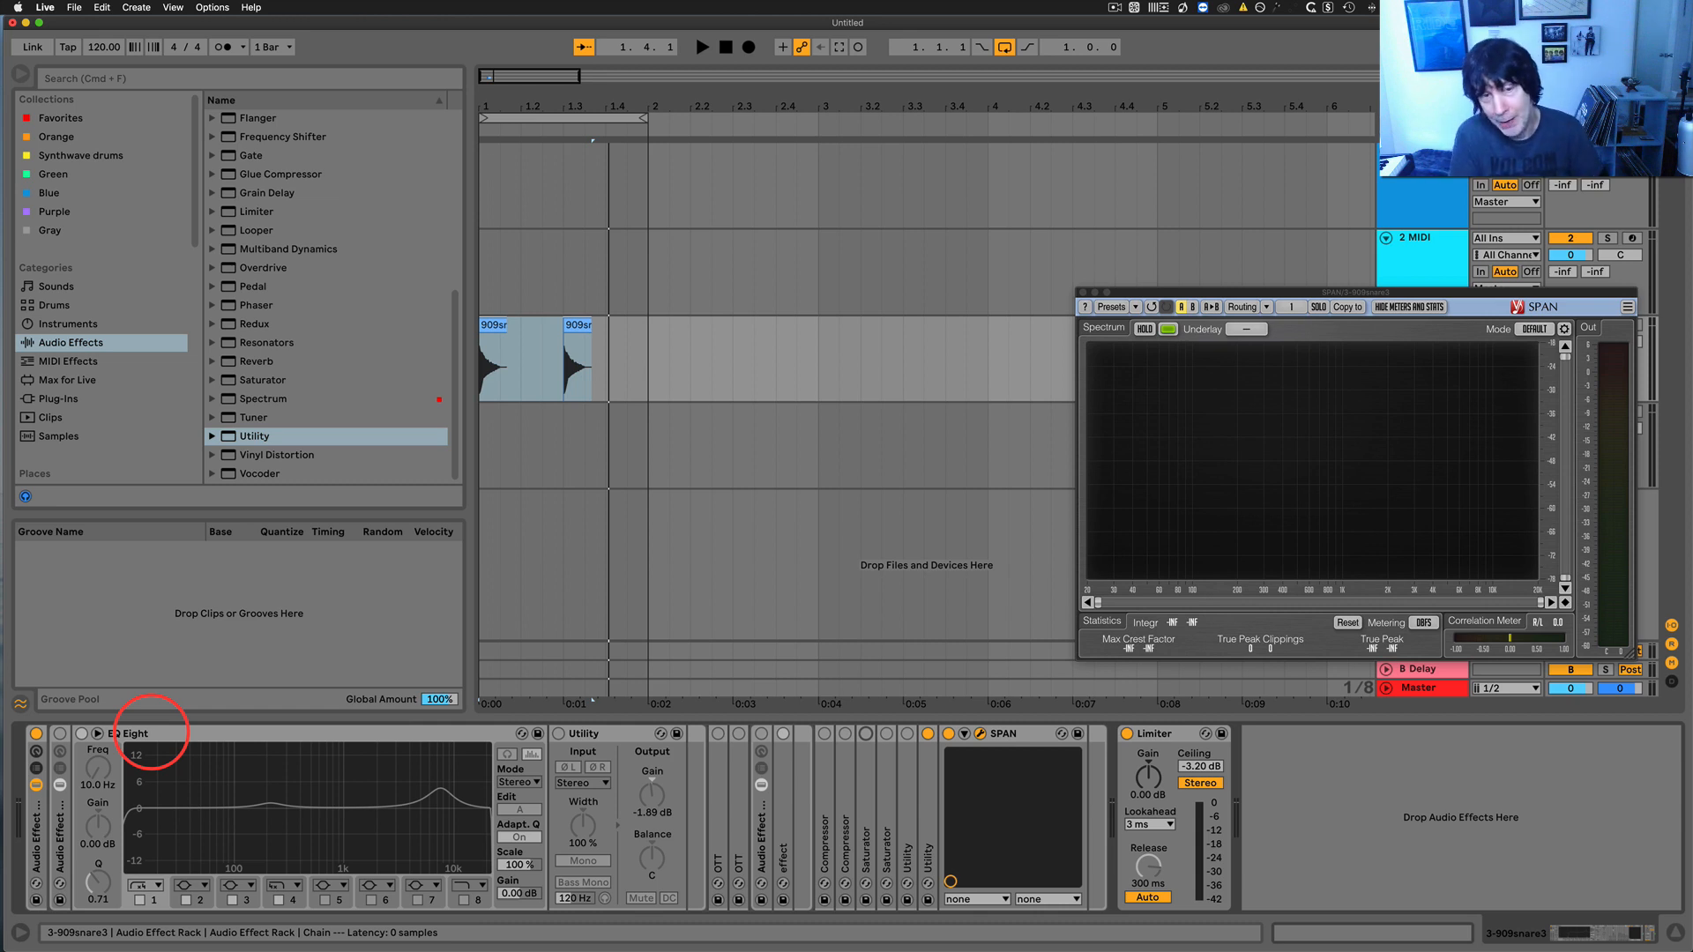
{"action": "key", "text": "space"}
{"action": "left_click", "coordinate": [59, 735]}
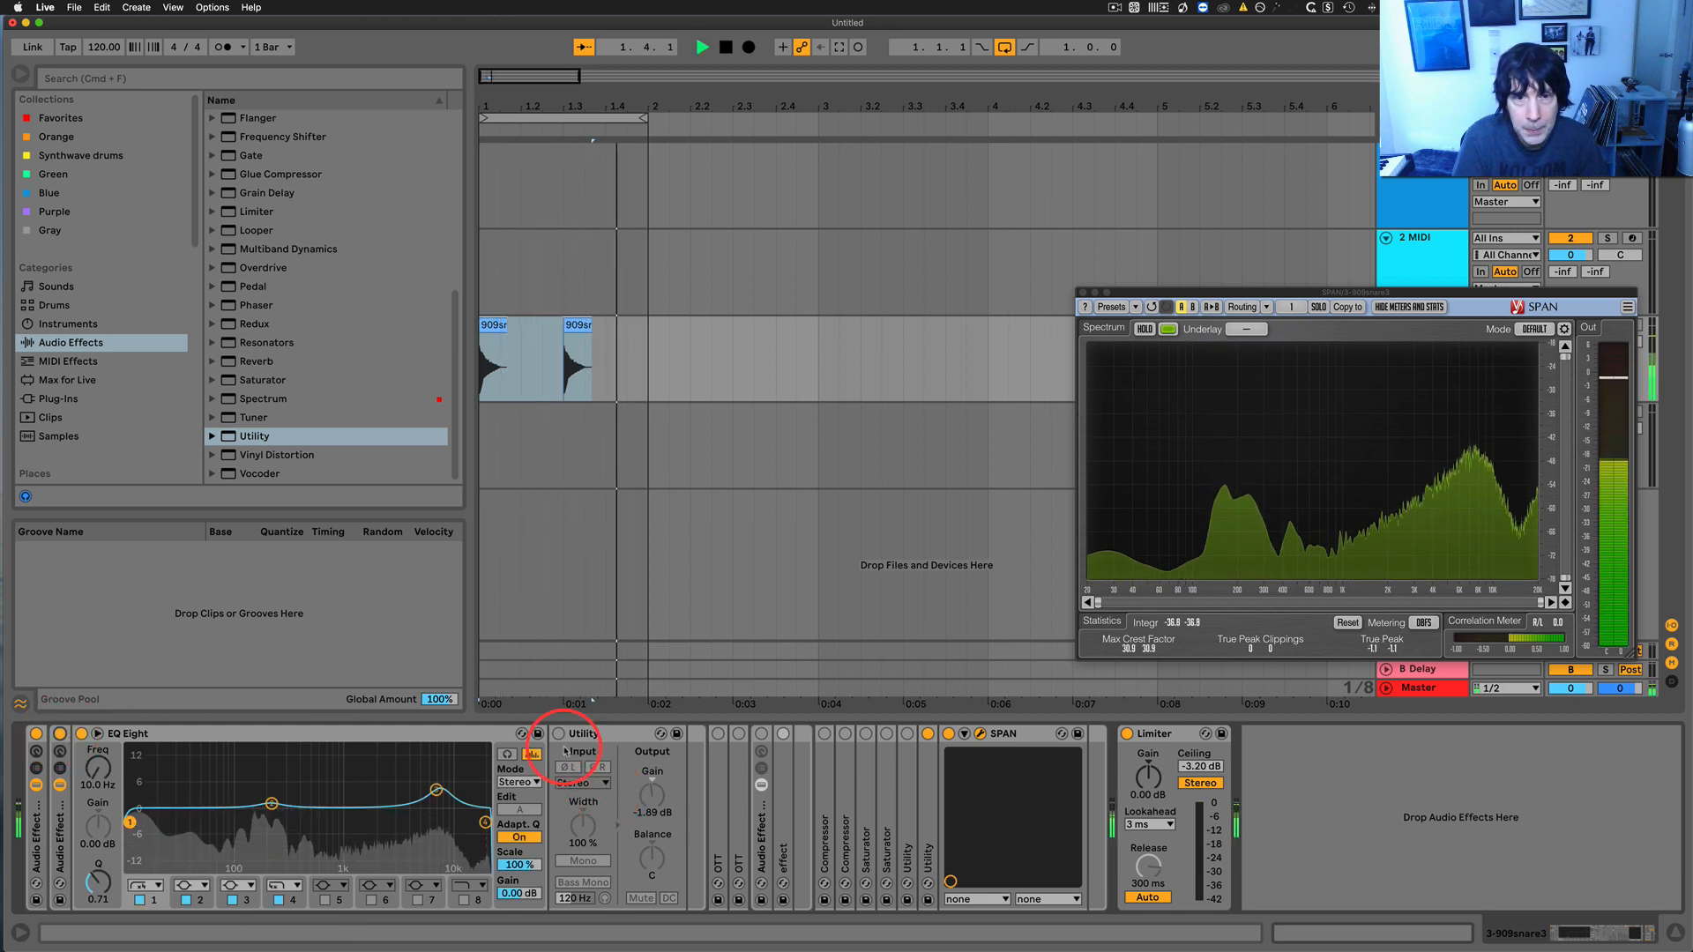
{"action": "key", "text": "space"}
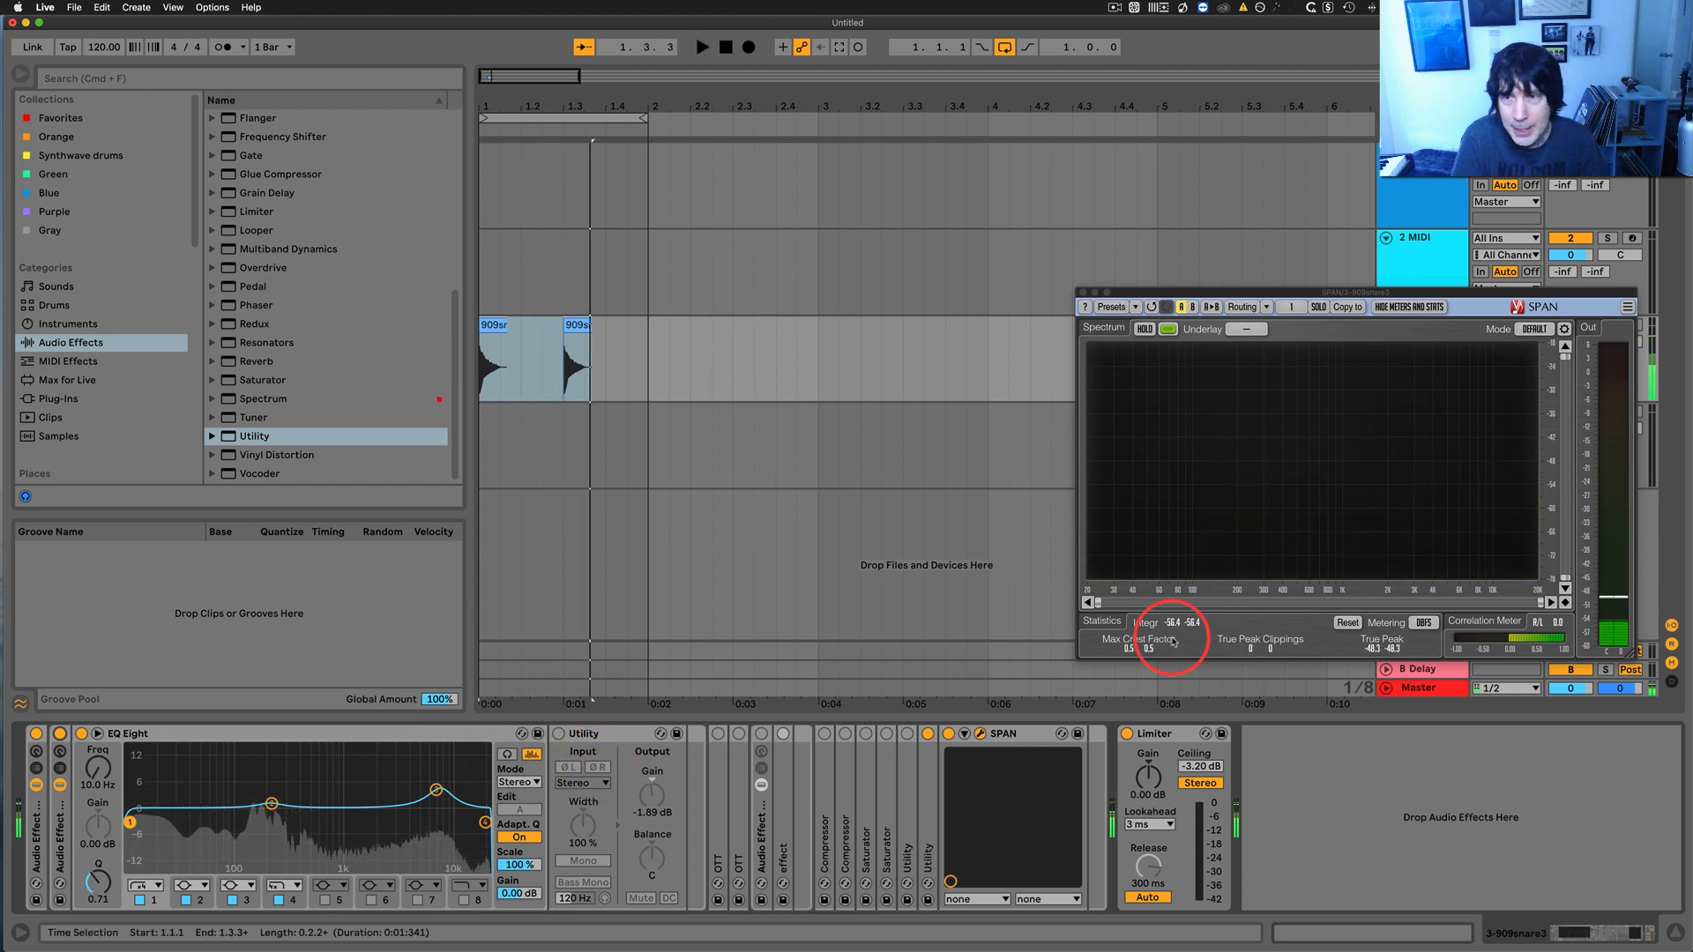
Move the SPAN window up slightly, search the plug-ins for "span", and clear the search
{"action": "left_click_drag", "start_coordinate": [1179, 294], "coordinate": [1174, 280]}
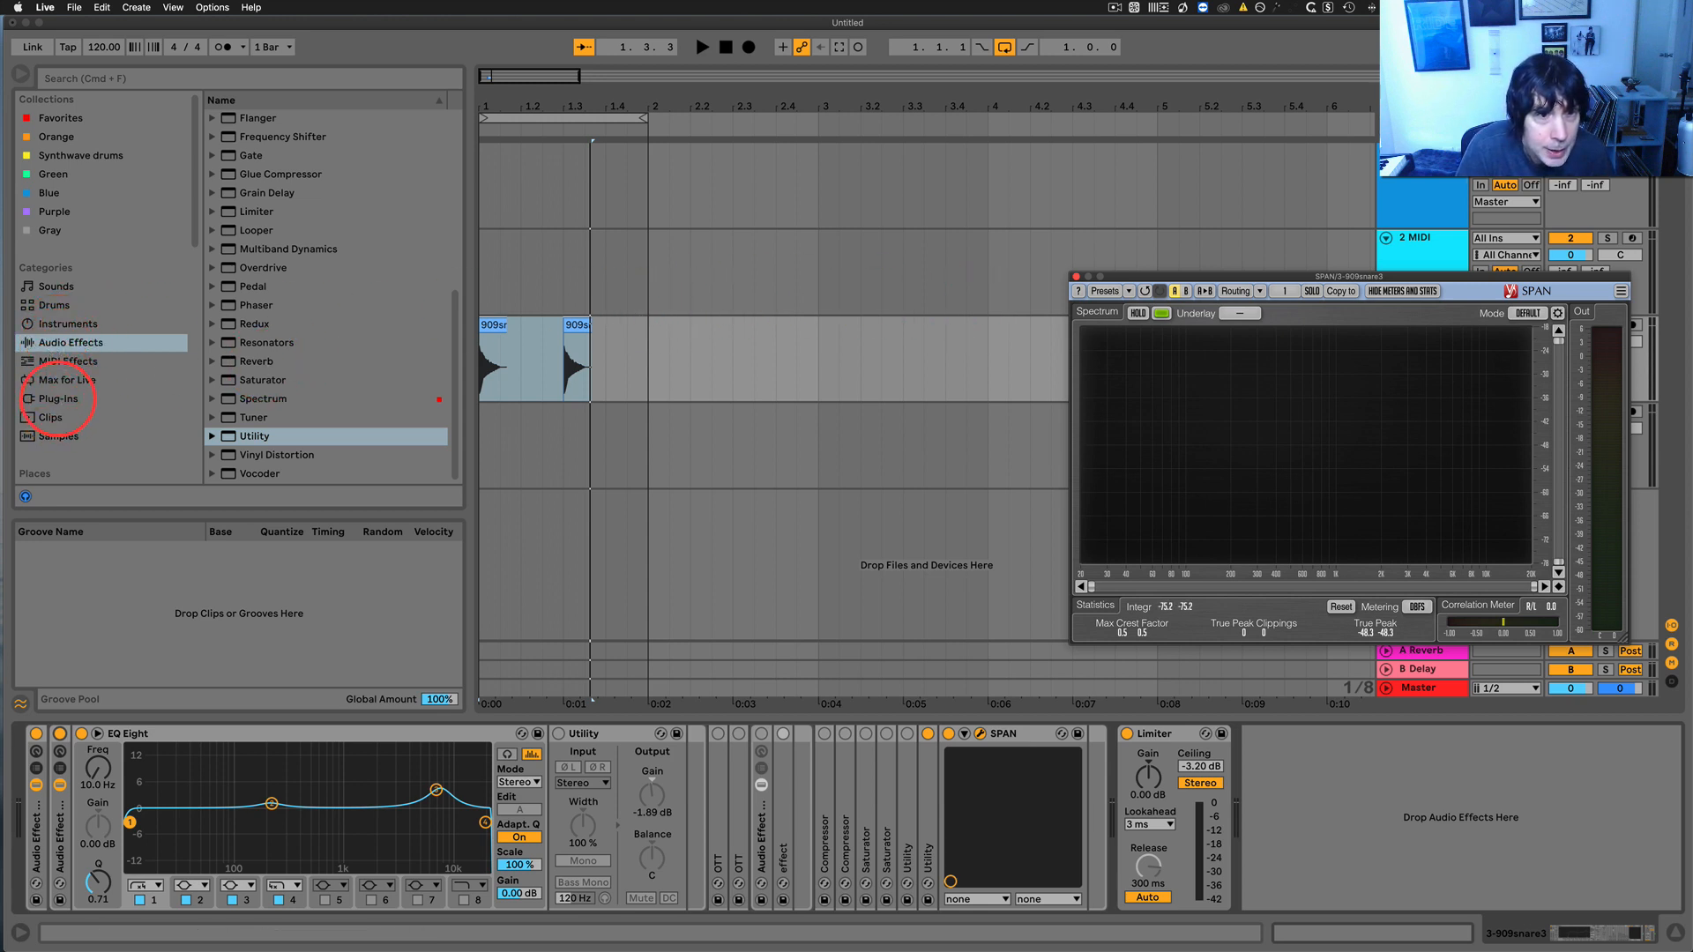
{"action": "left_click", "coordinate": [58, 399]}
{"action": "left_click", "coordinate": [221, 84]}
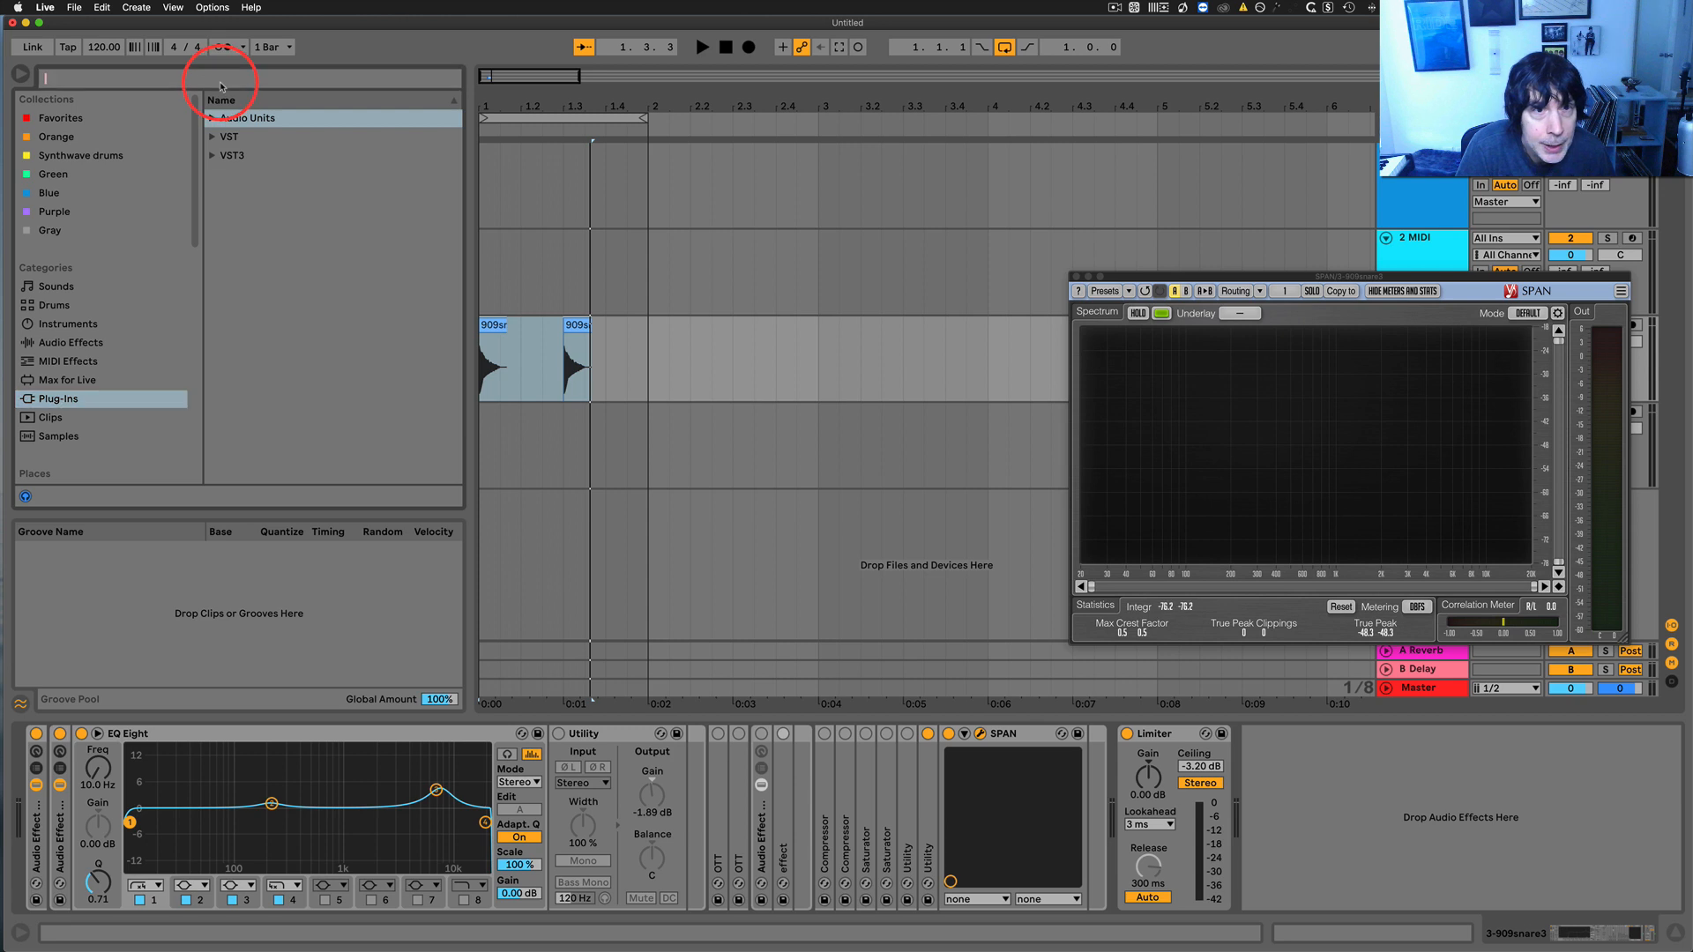
{"action": "type", "text": "span"}
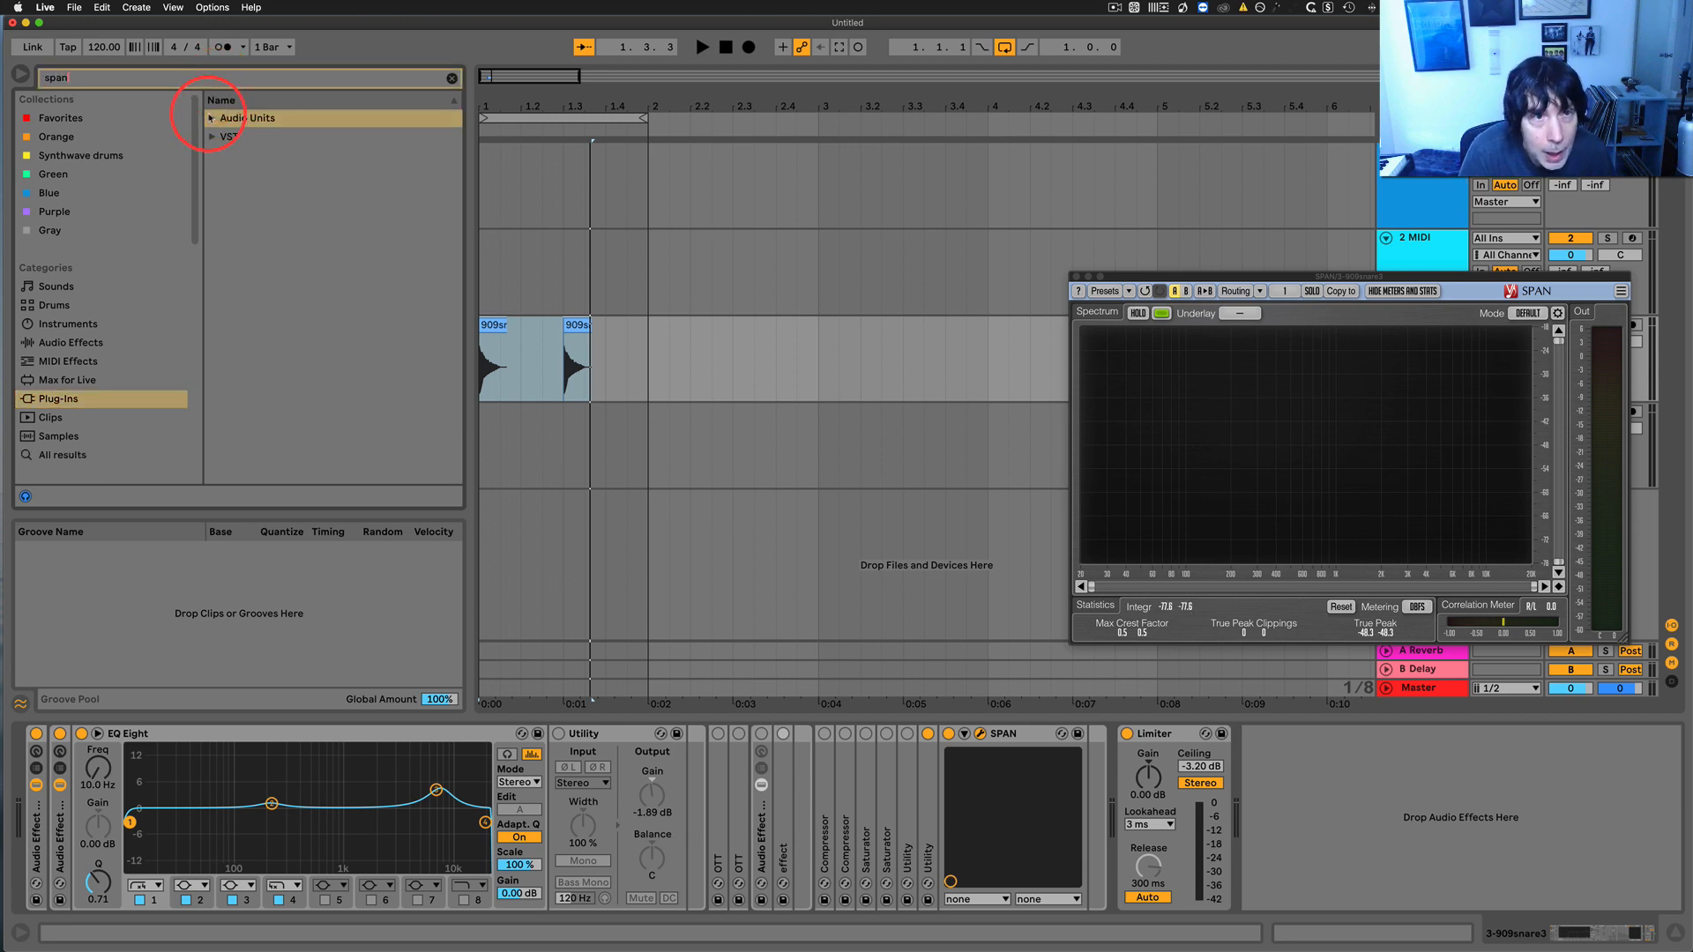
{"action": "left_click", "coordinate": [210, 118]}
{"action": "left_click", "coordinate": [274, 161]}
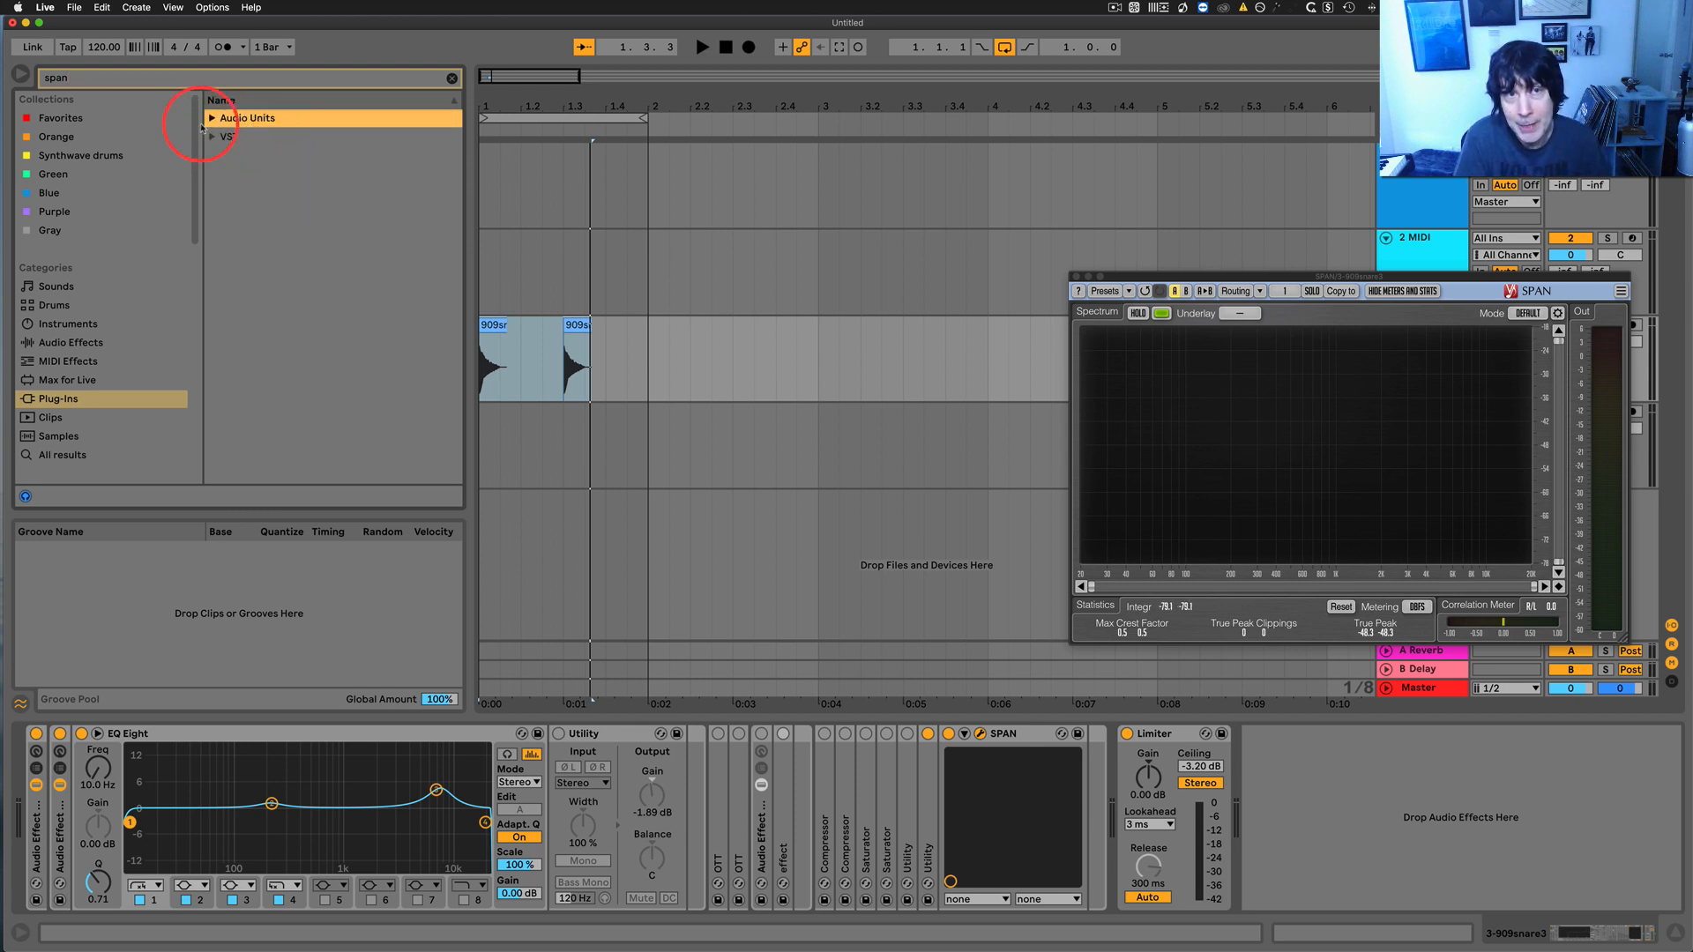
{"action": "left_click", "coordinate": [450, 80]}
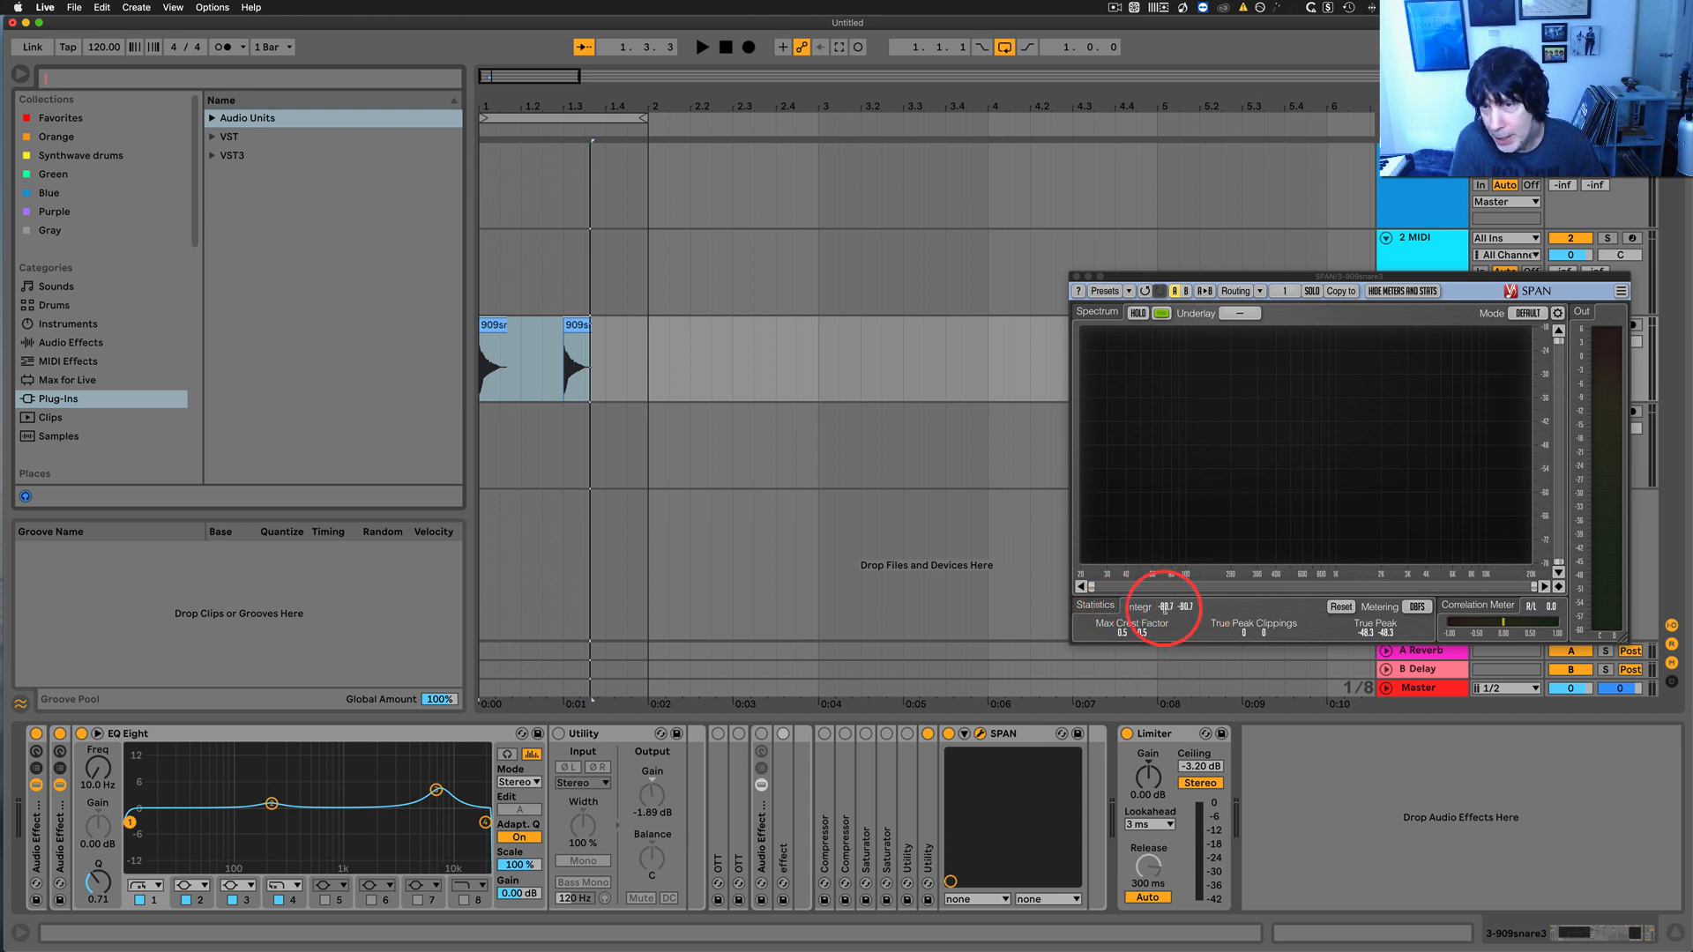
Reset SPAN's statistics and play the snare loop with the Audio Effect Rack containing EQ Eight bypassed
{"action": "left_click", "coordinate": [1418, 608]}
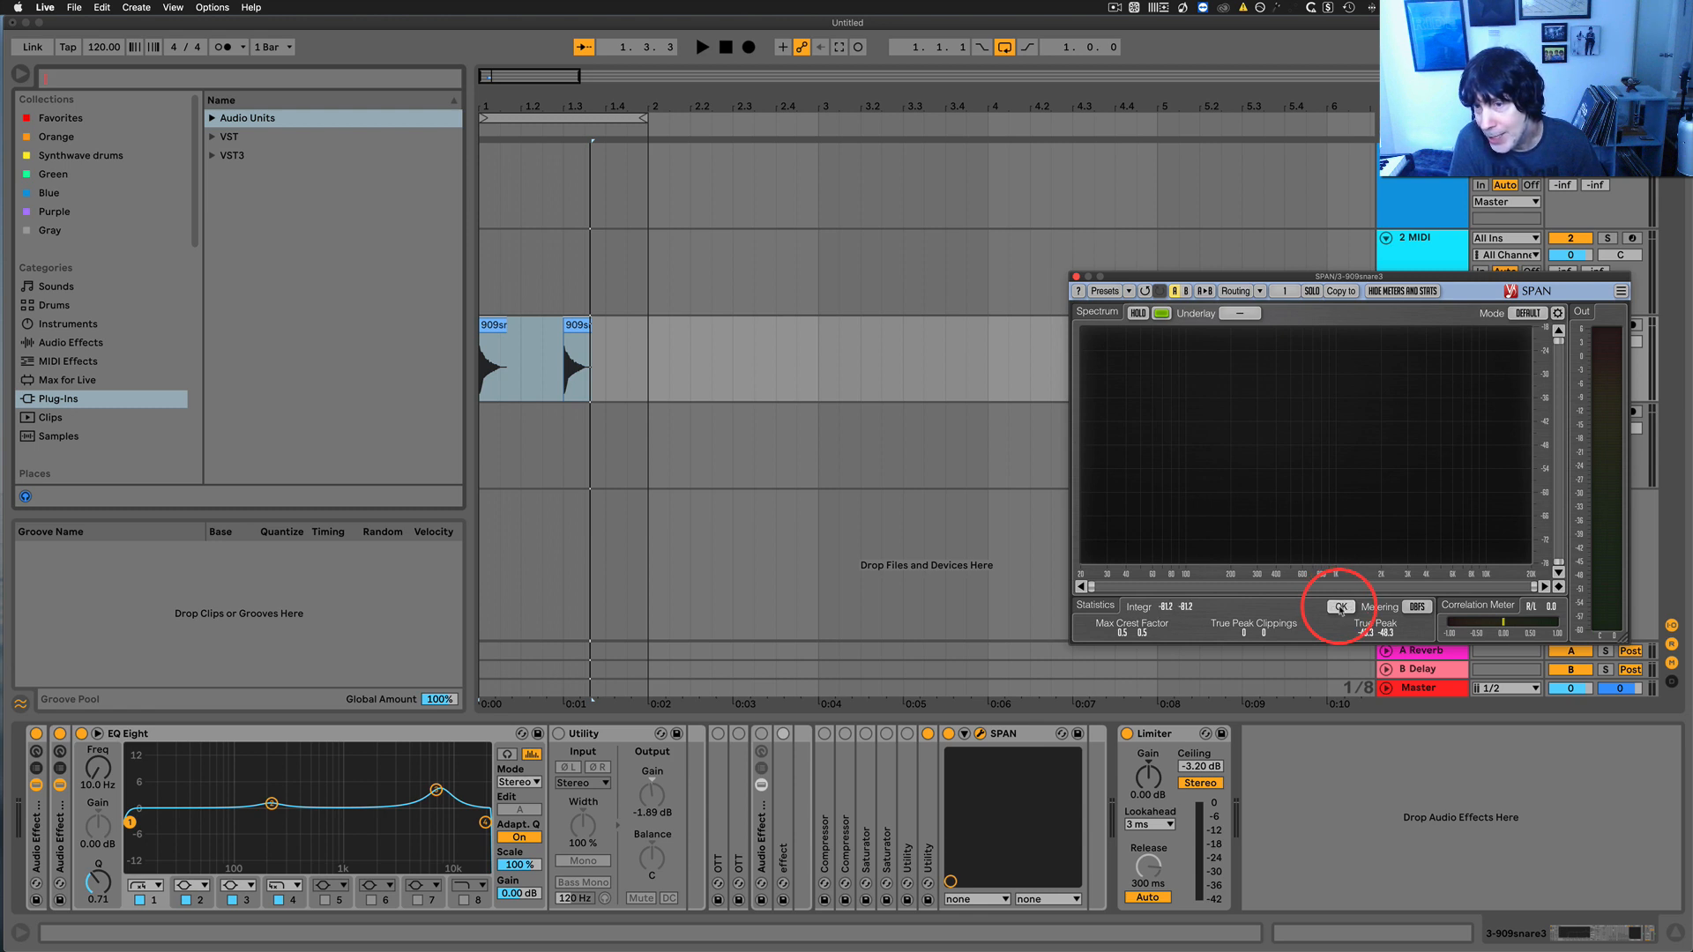
{"action": "left_click", "coordinate": [1340, 608]}
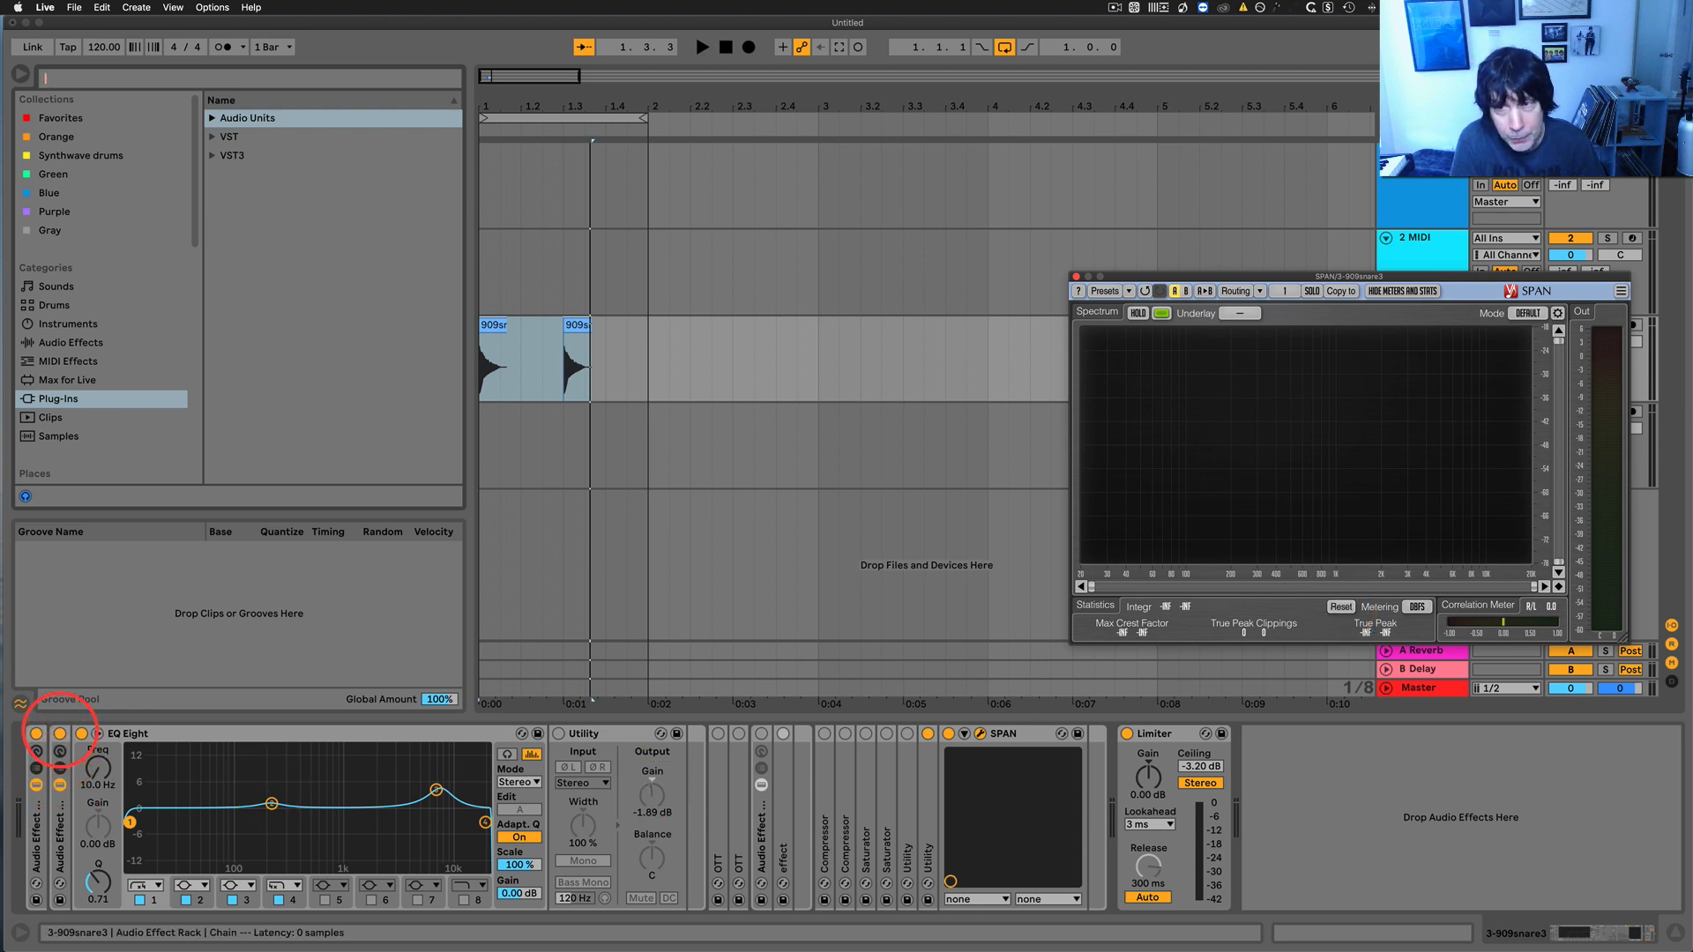
{"action": "left_click", "coordinate": [59, 733]}
{"action": "key", "text": "space"}
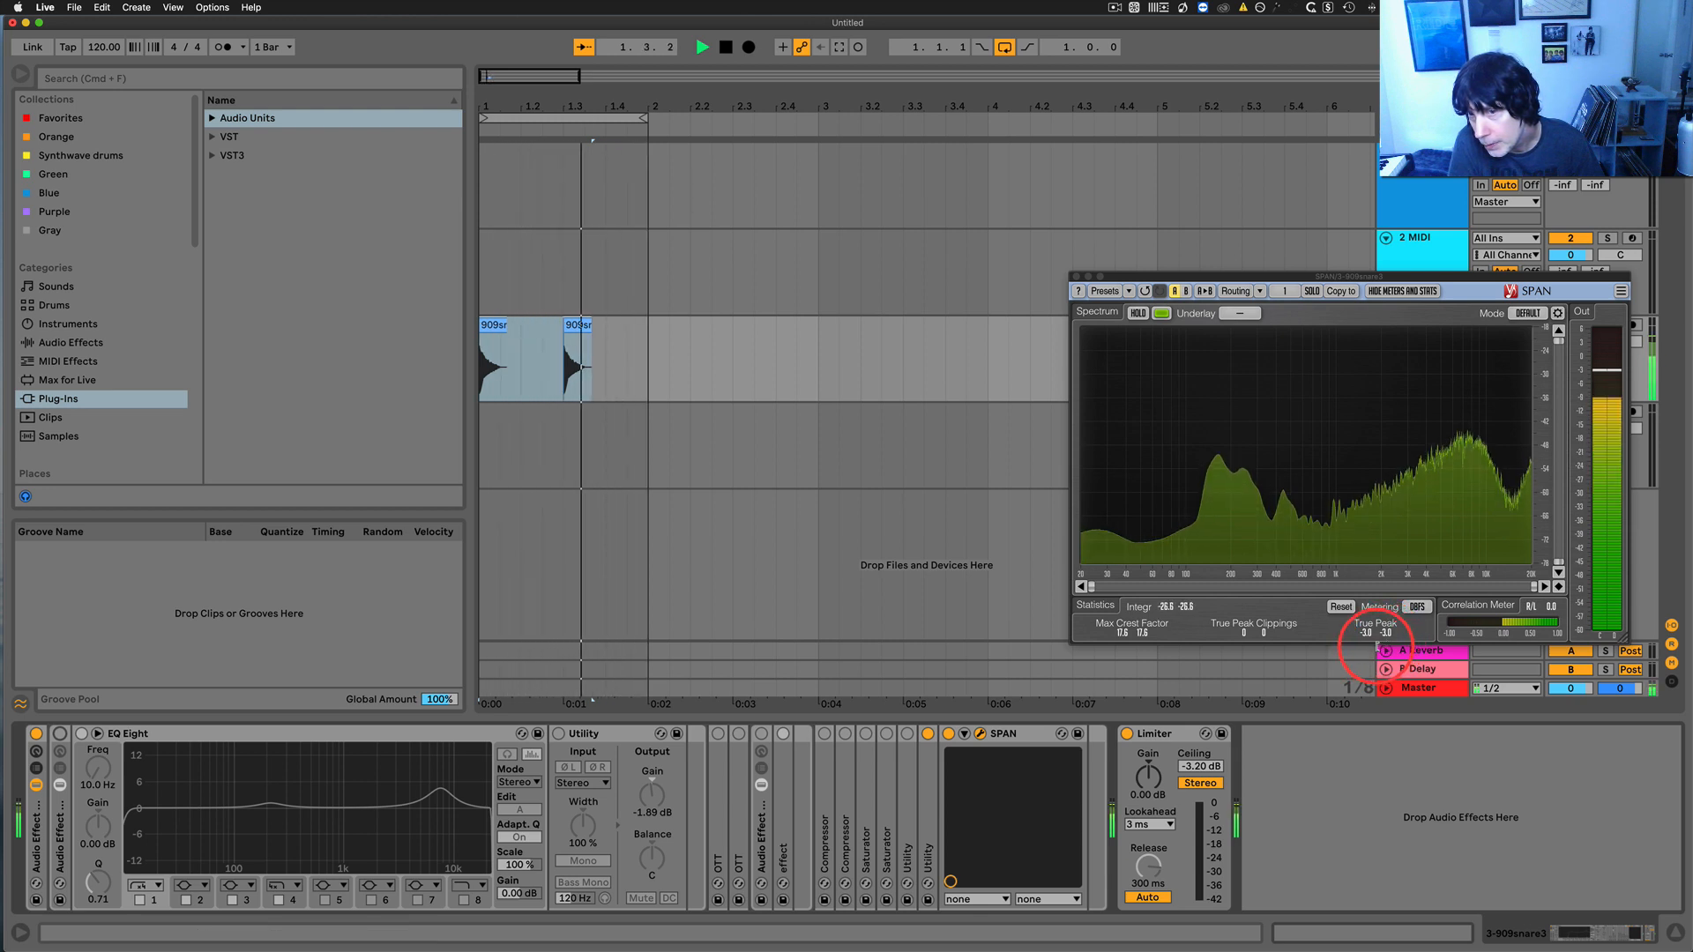
Enable the Audio Effect Rack containing EQ Eight and play the snare loop to check its true peak in SPAN
{"action": "key", "text": "space"}
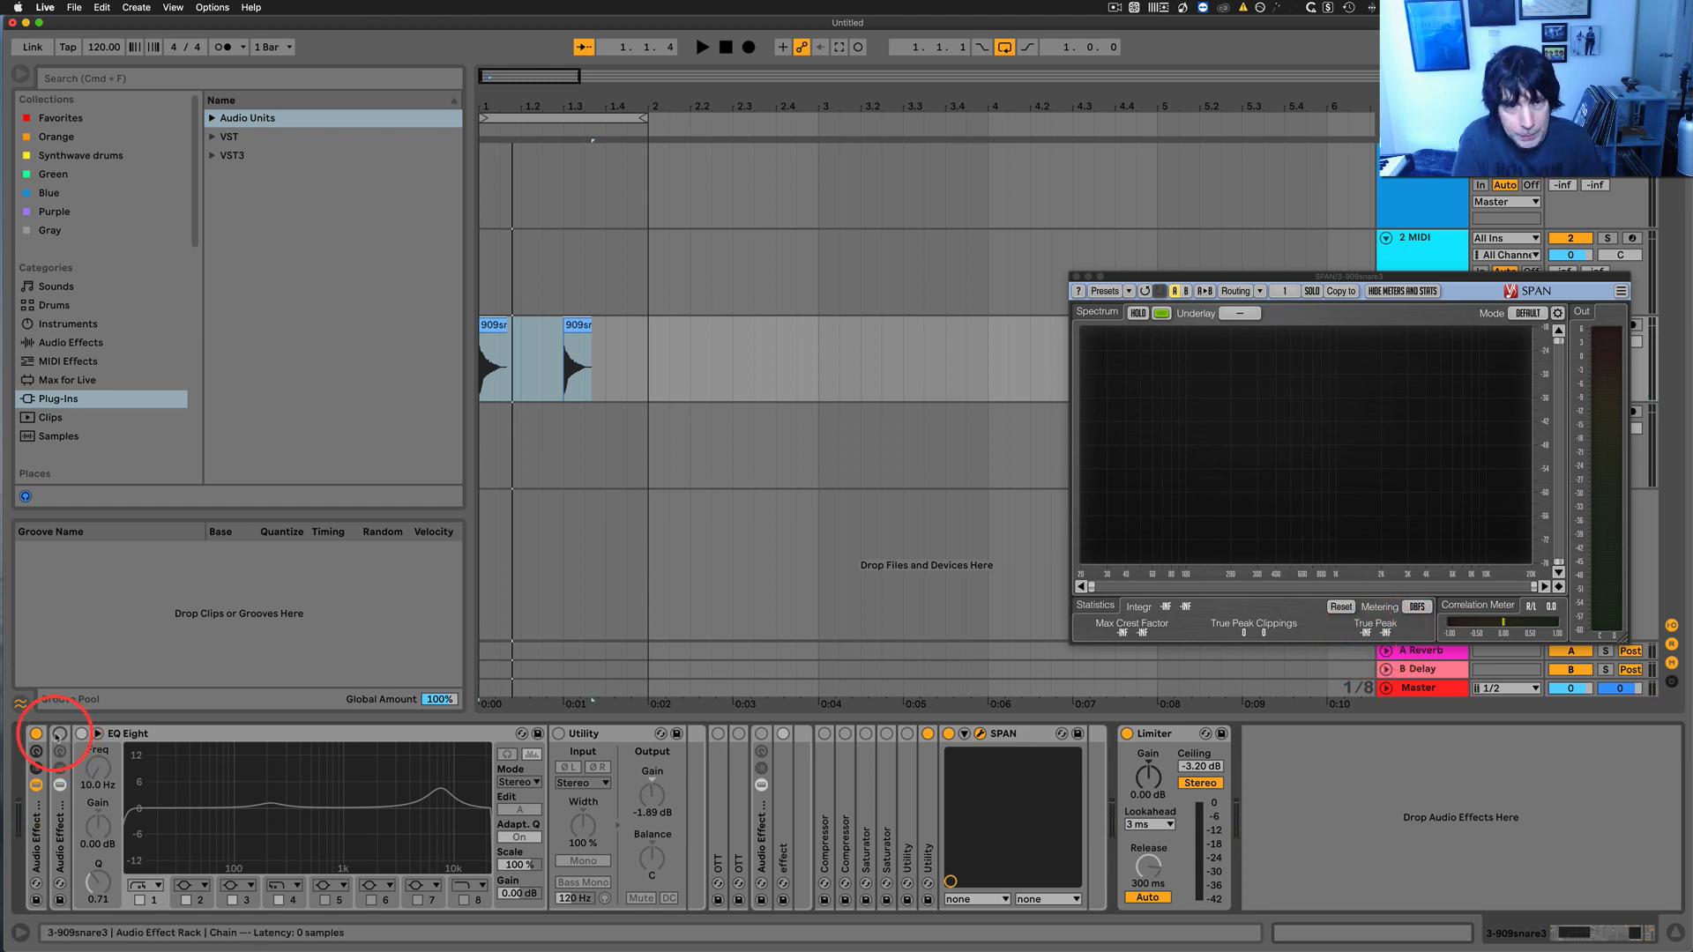
{"action": "left_click", "coordinate": [59, 733]}
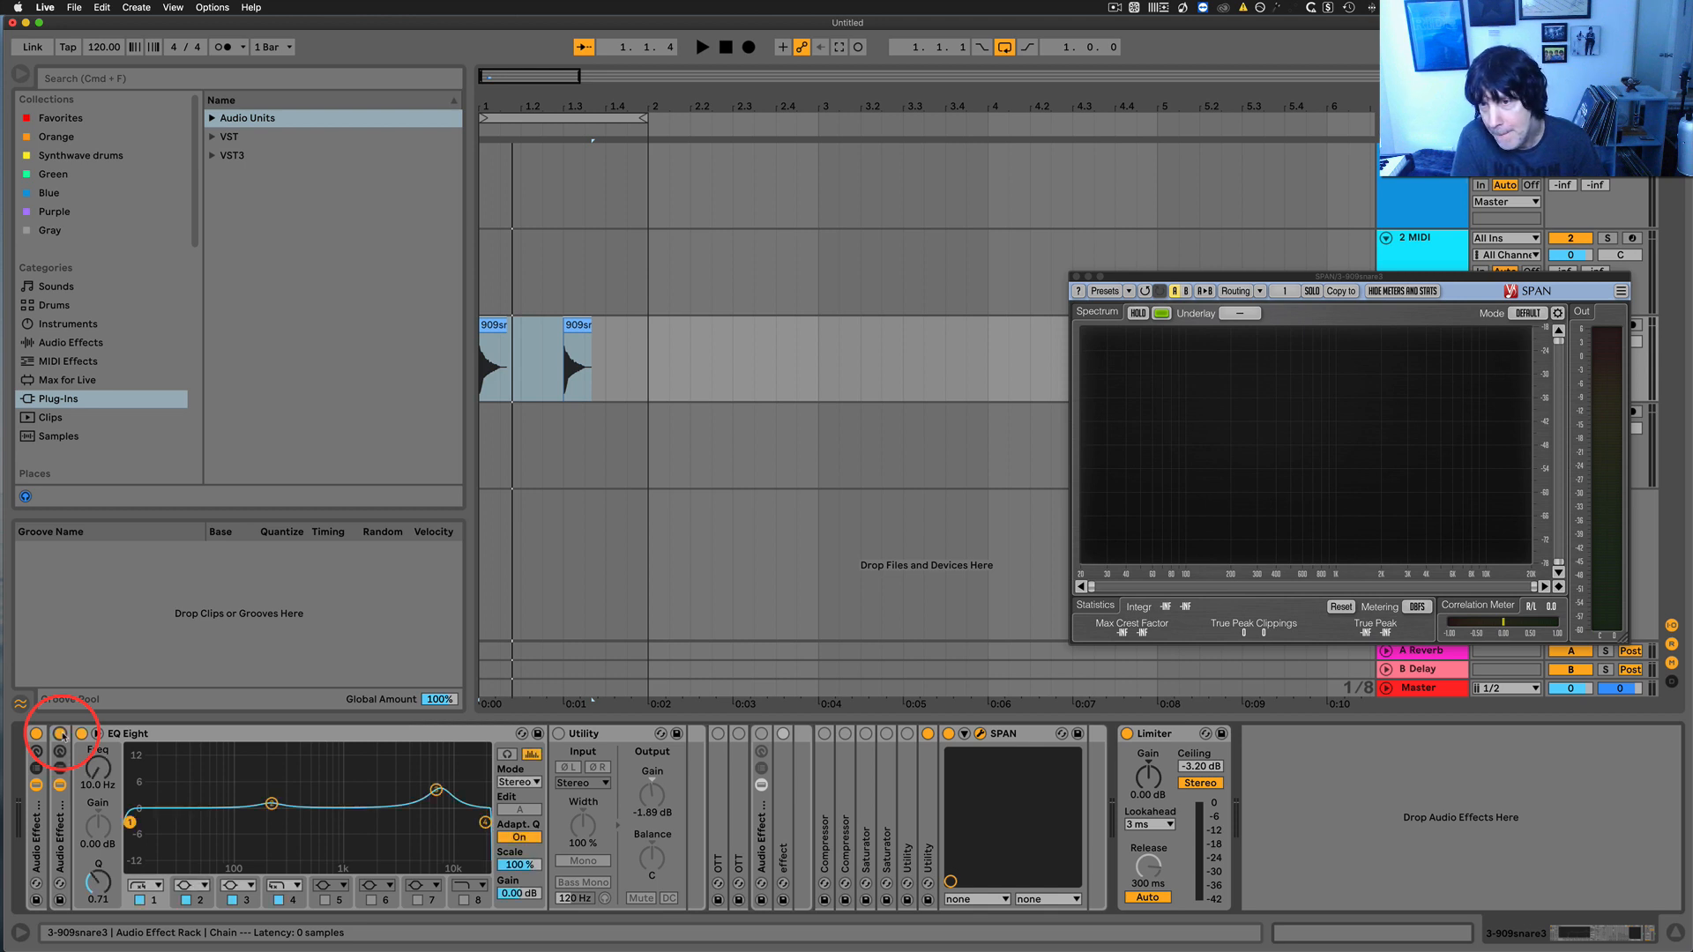
{"action": "key", "text": "space"}
{"action": "left_click", "coordinate": [1267, 623]}
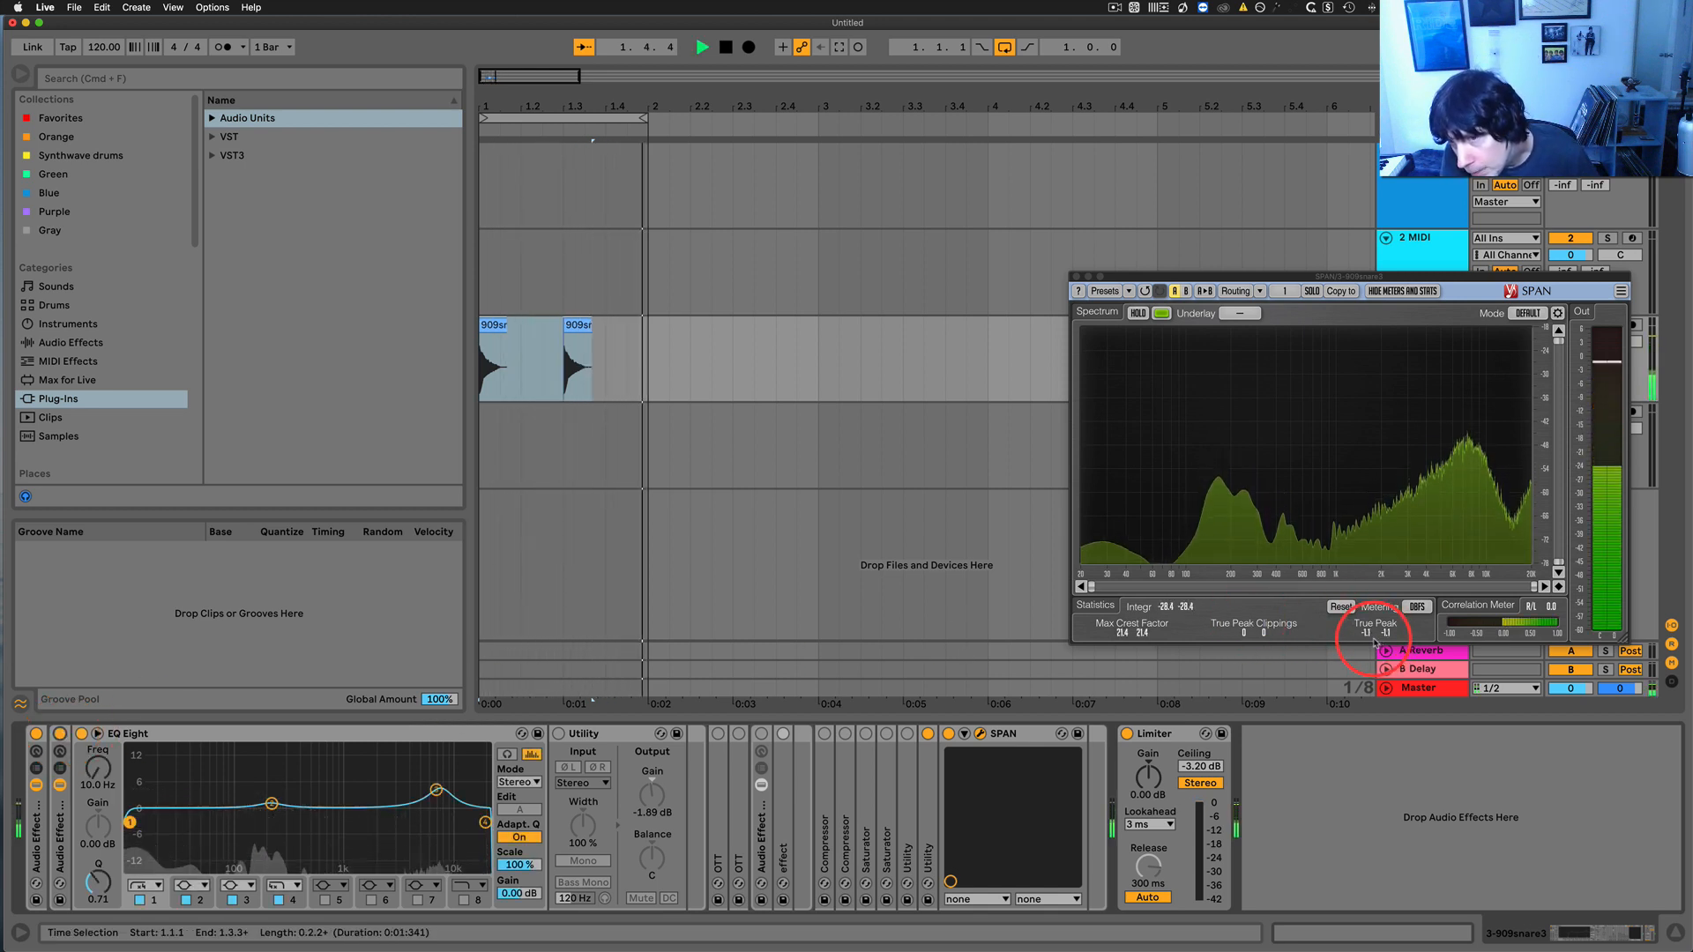
{"action": "key", "text": "space"}
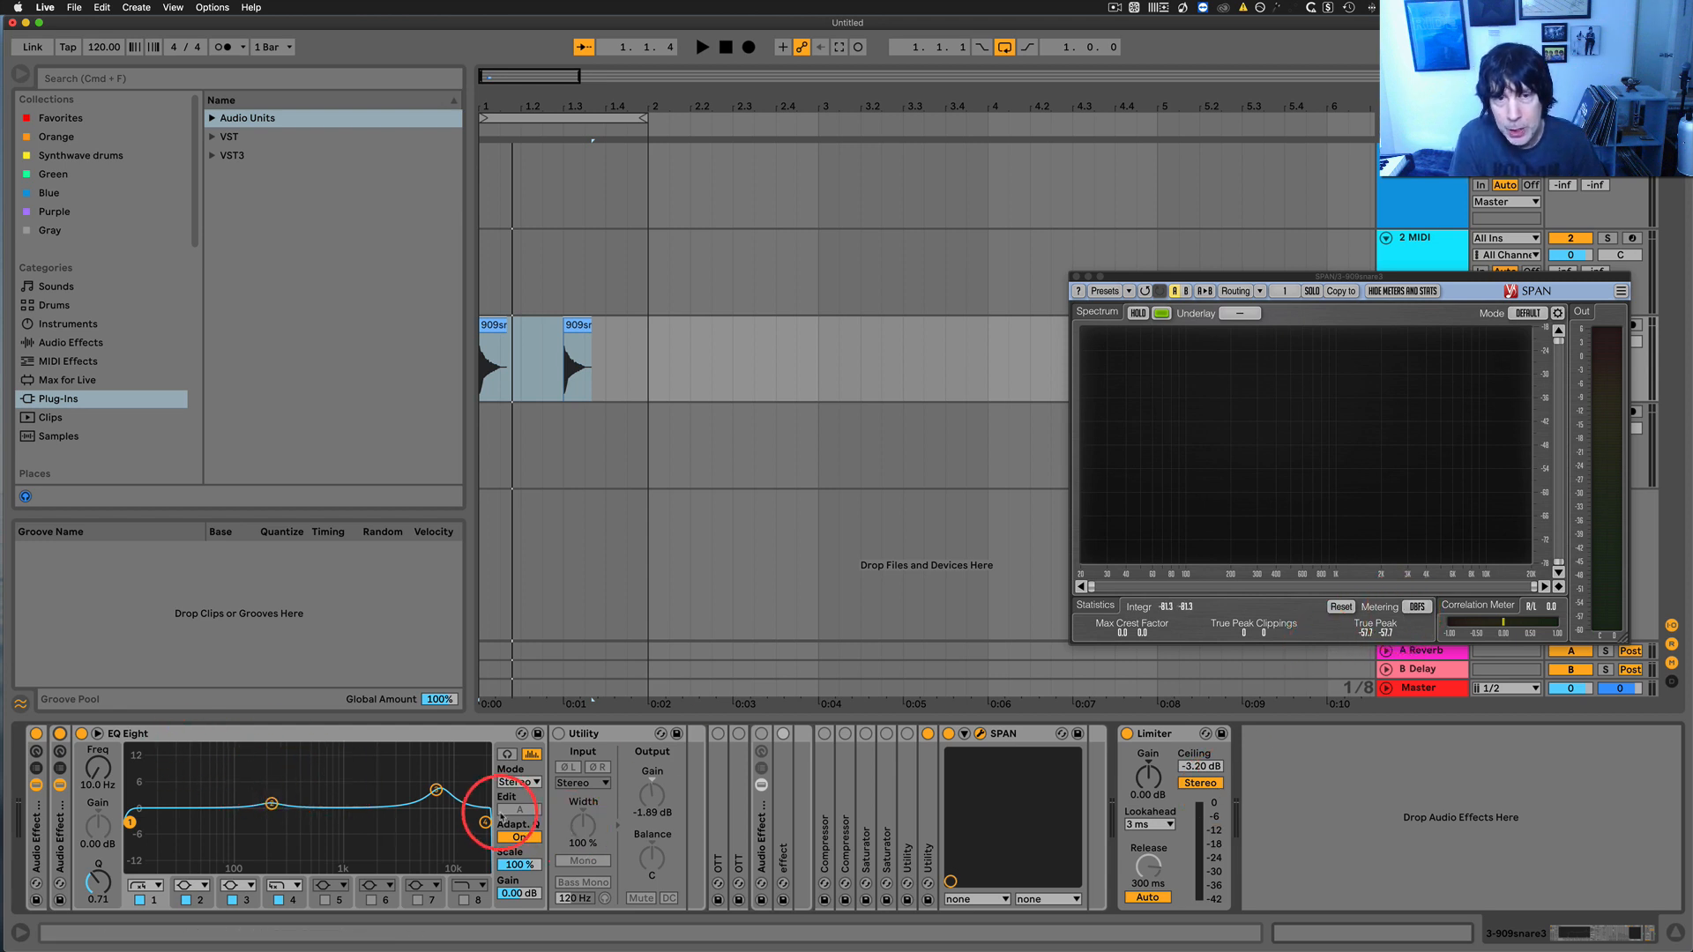
Turn on the Utility device following EQ Eight in the Audio Effect Rack
{"action": "left_click", "coordinate": [609, 738]}
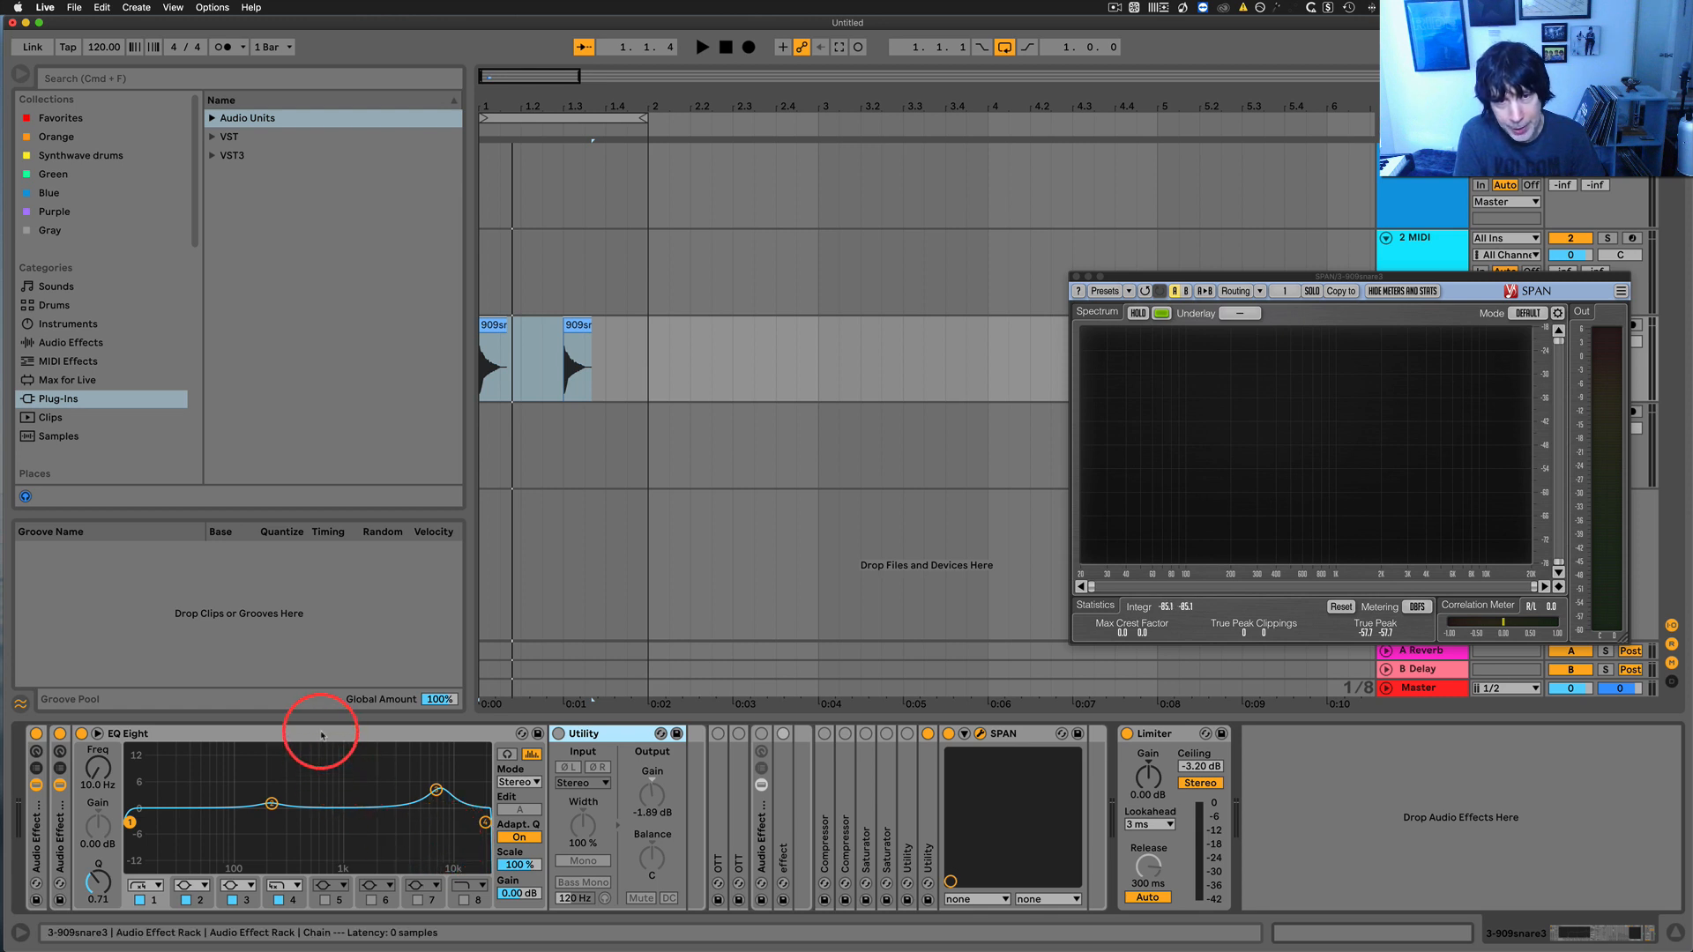
{"action": "left_click", "coordinate": [344, 757]}
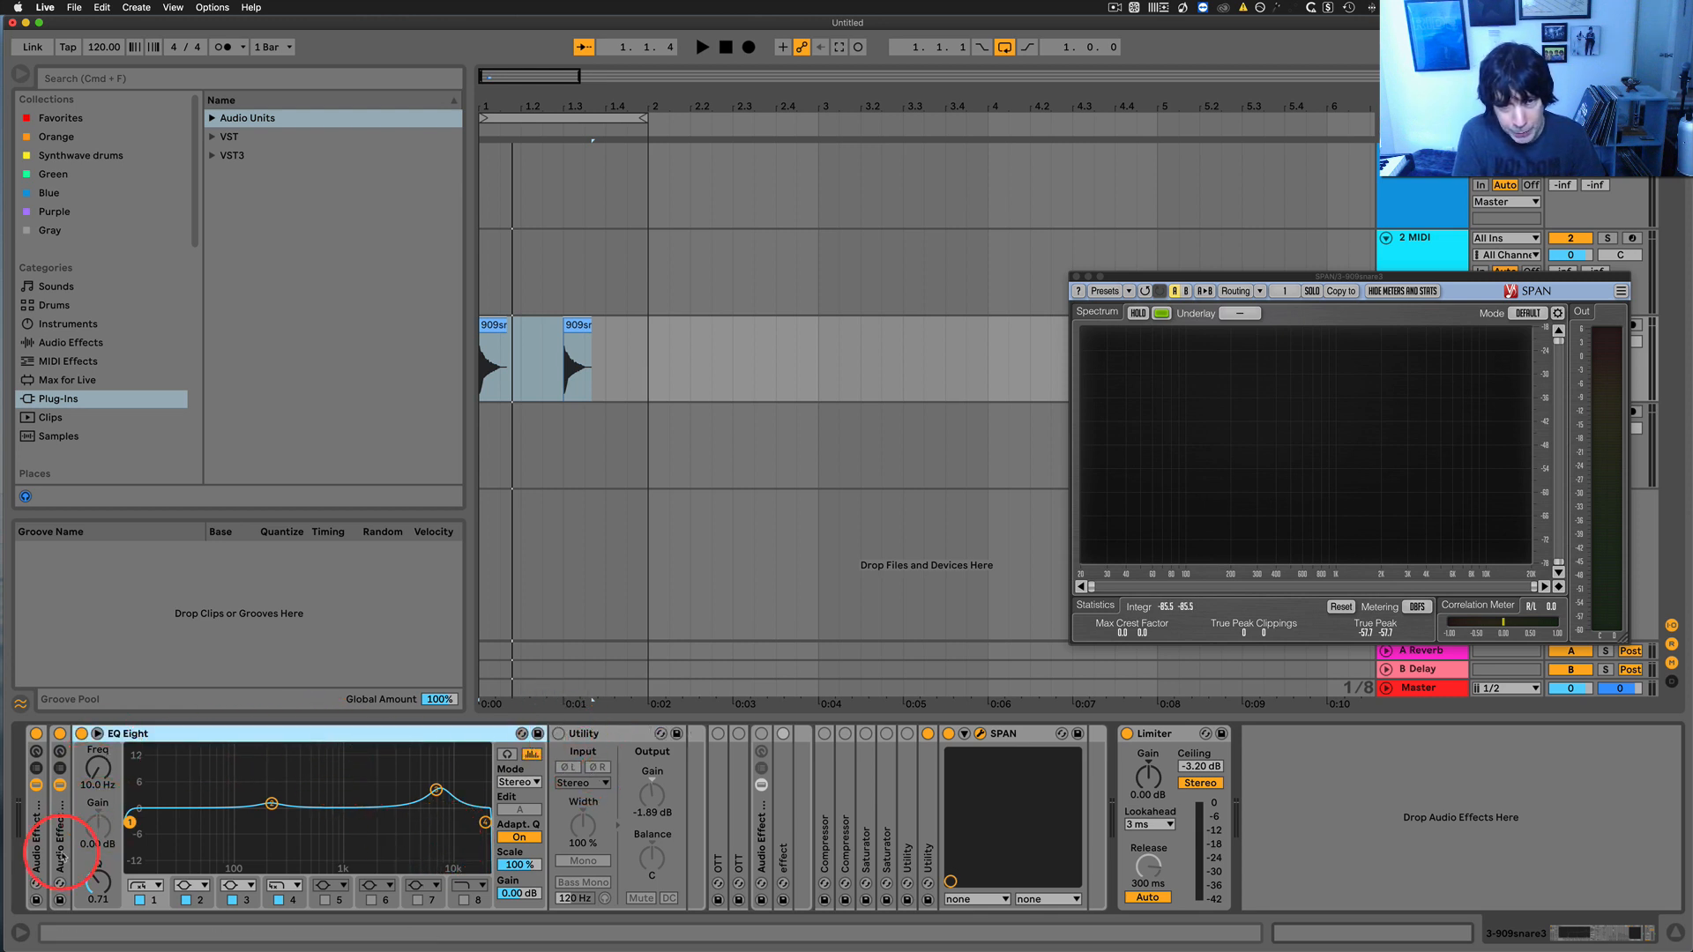
{"action": "left_click", "coordinate": [61, 855]}
{"action": "left_click", "coordinate": [59, 854]}
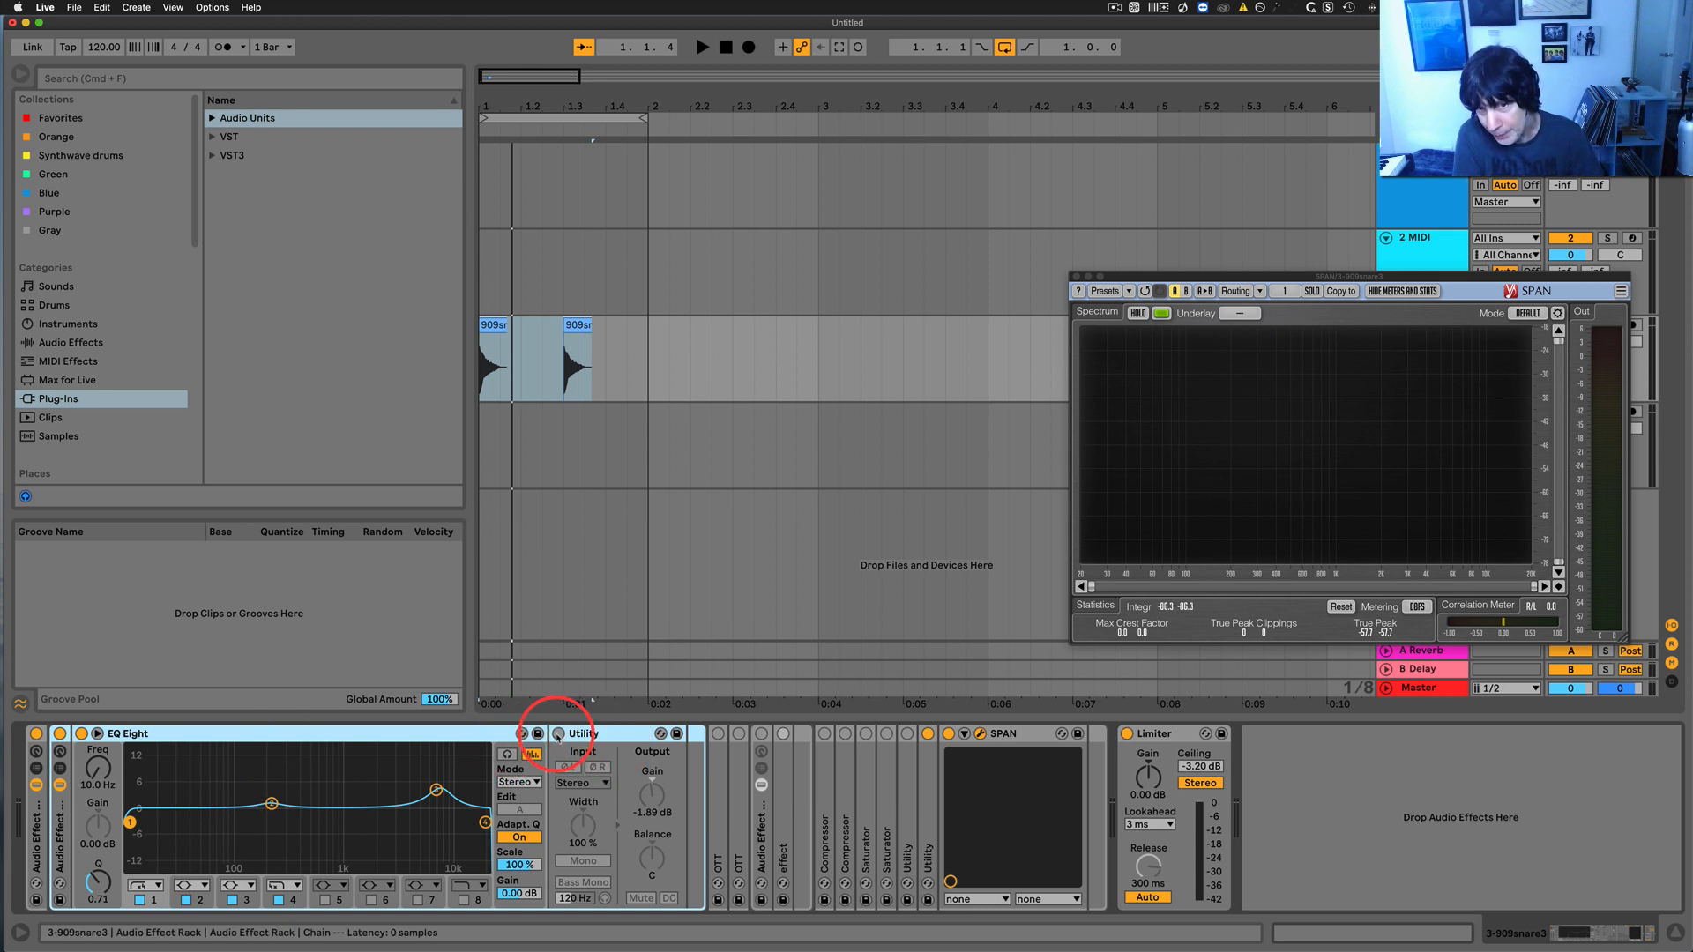
{"action": "left_click", "coordinate": [558, 733]}
{"action": "left_click", "coordinate": [731, 660]}
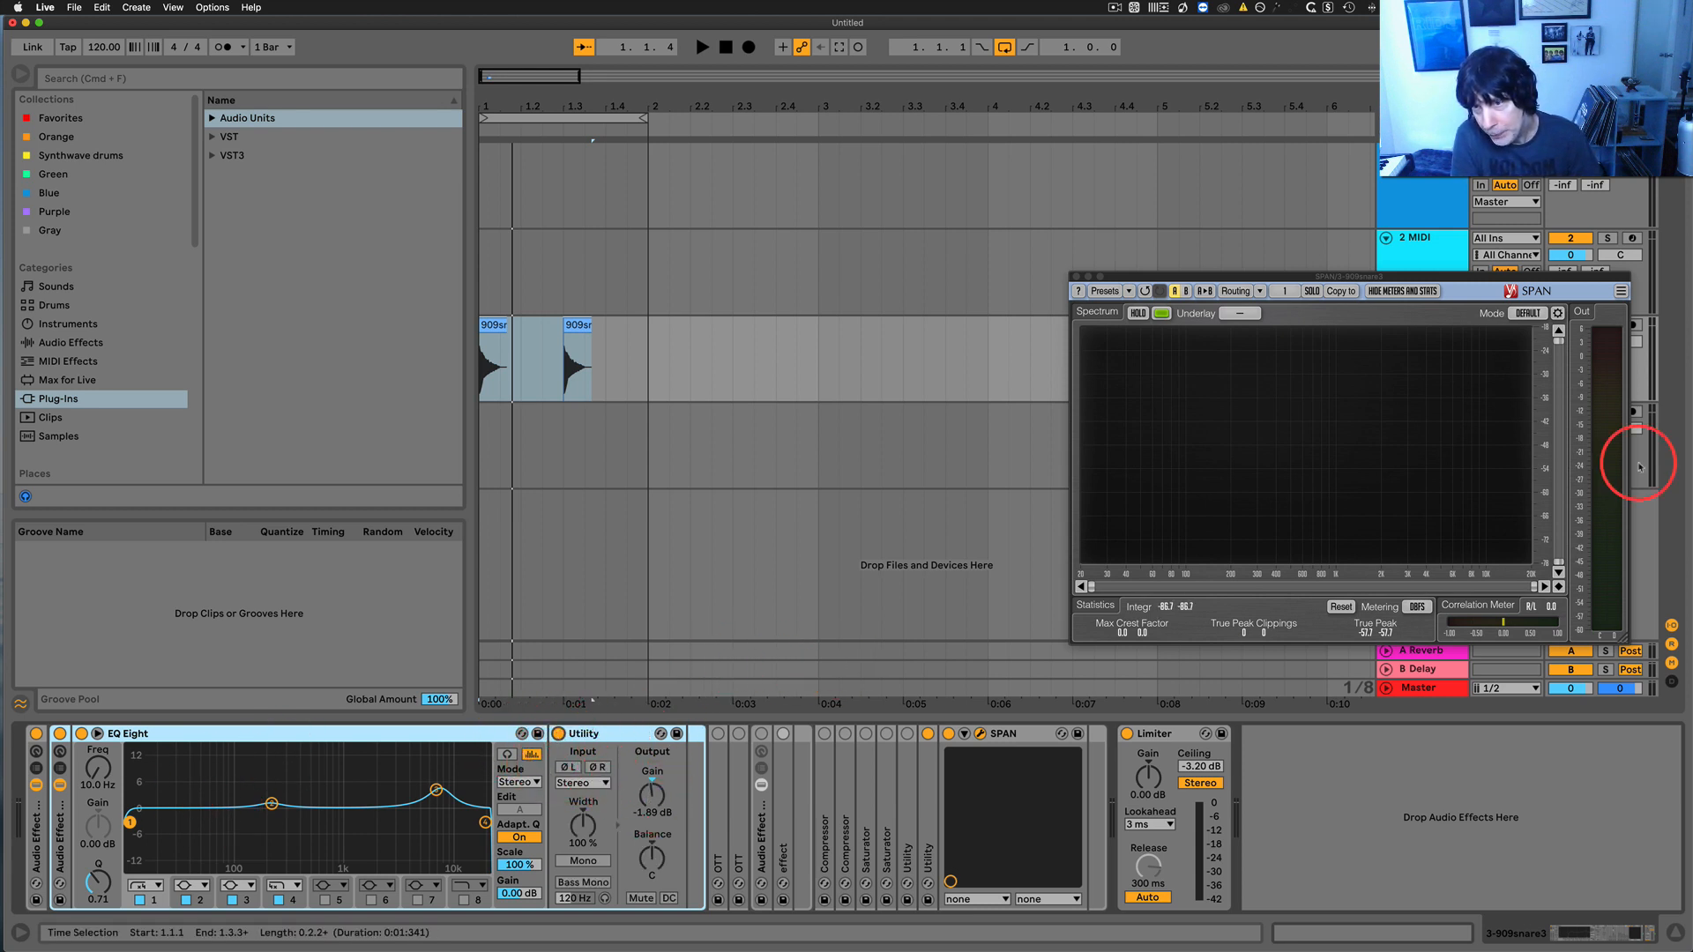
Reset SPAN's statistics and check the snare loop's true peak through EQ Eight and Utility
{"action": "left_click", "coordinate": [1341, 608]}
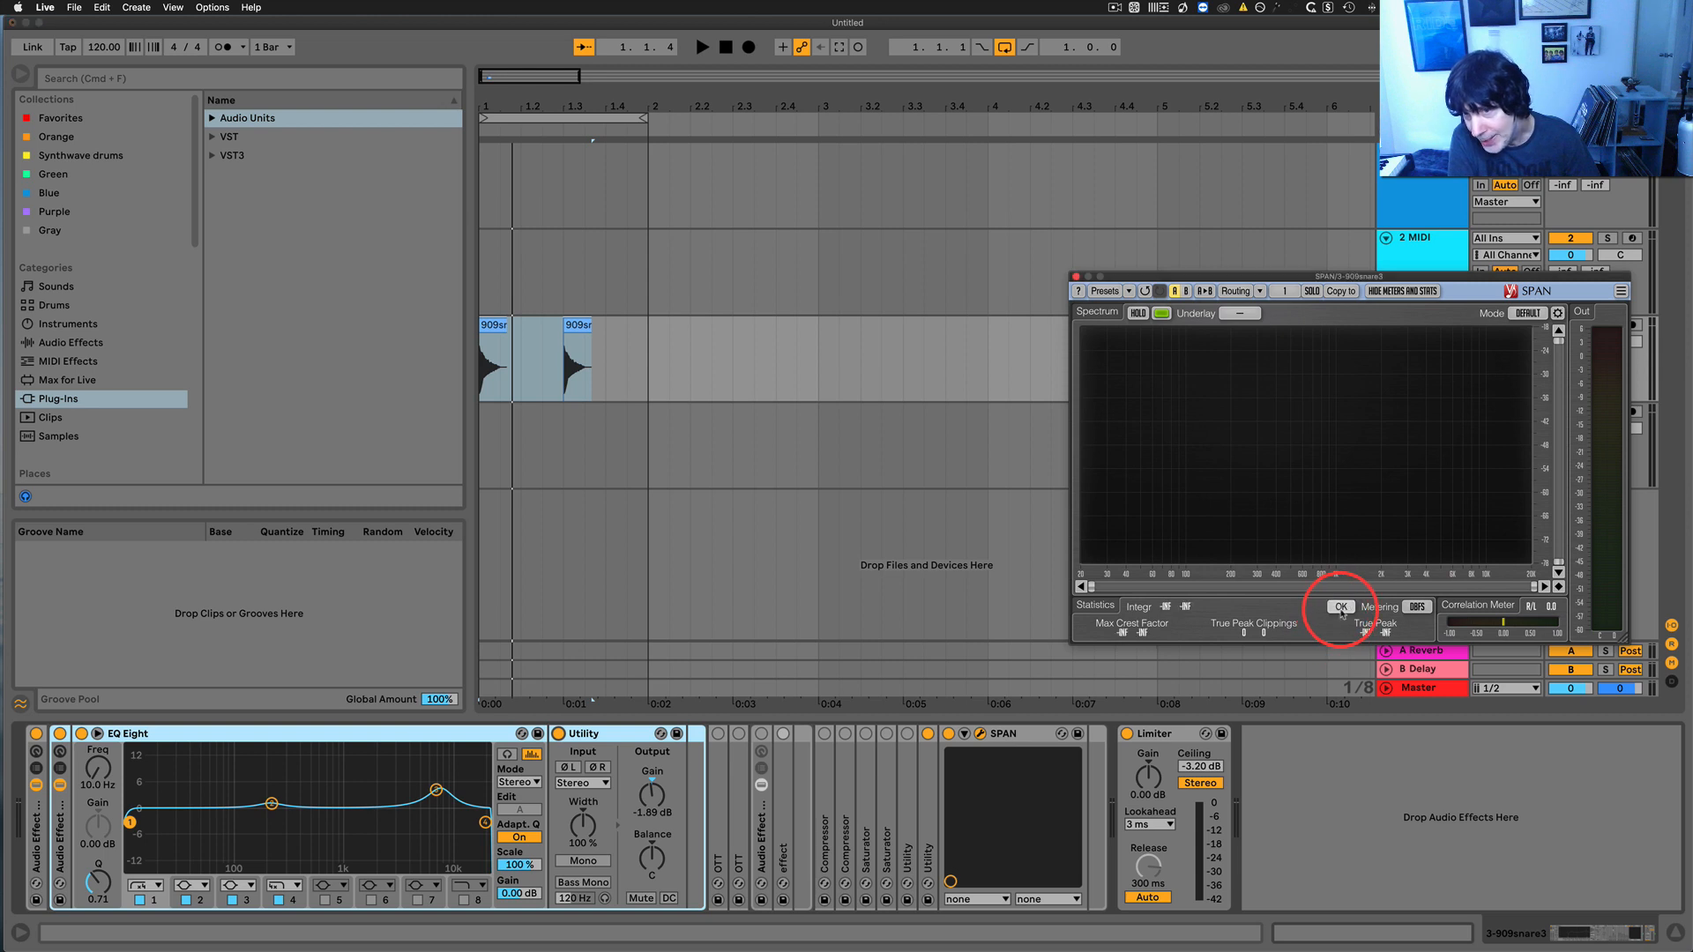
{"action": "key", "text": "space"}
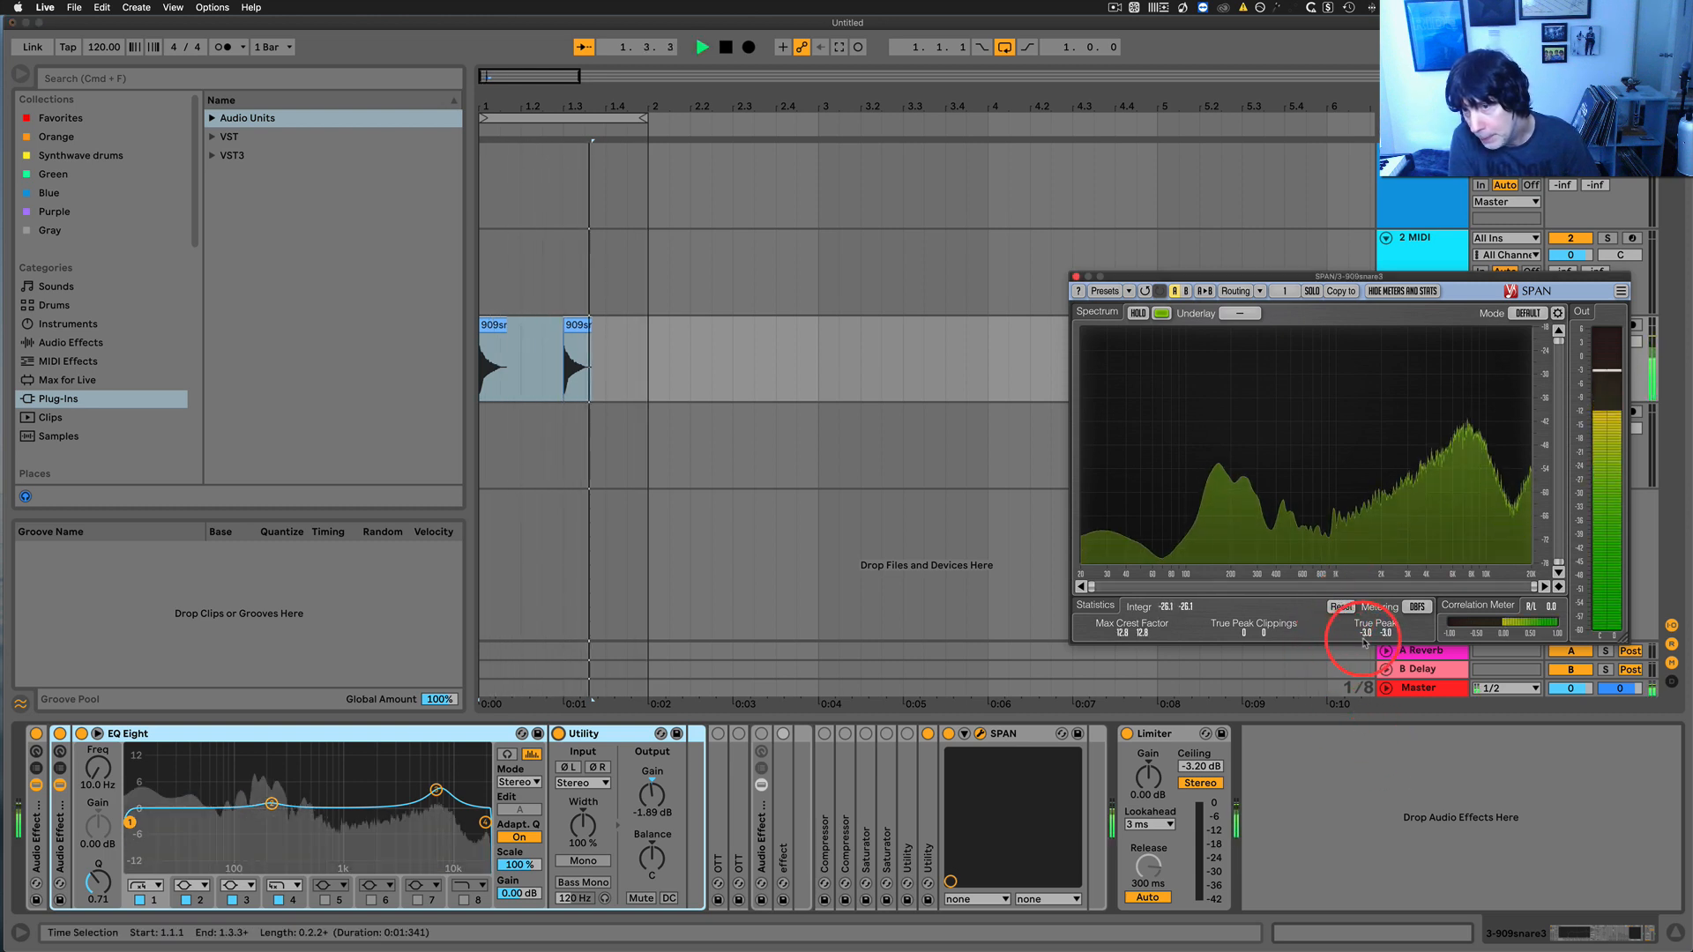
{"action": "key", "text": "space"}
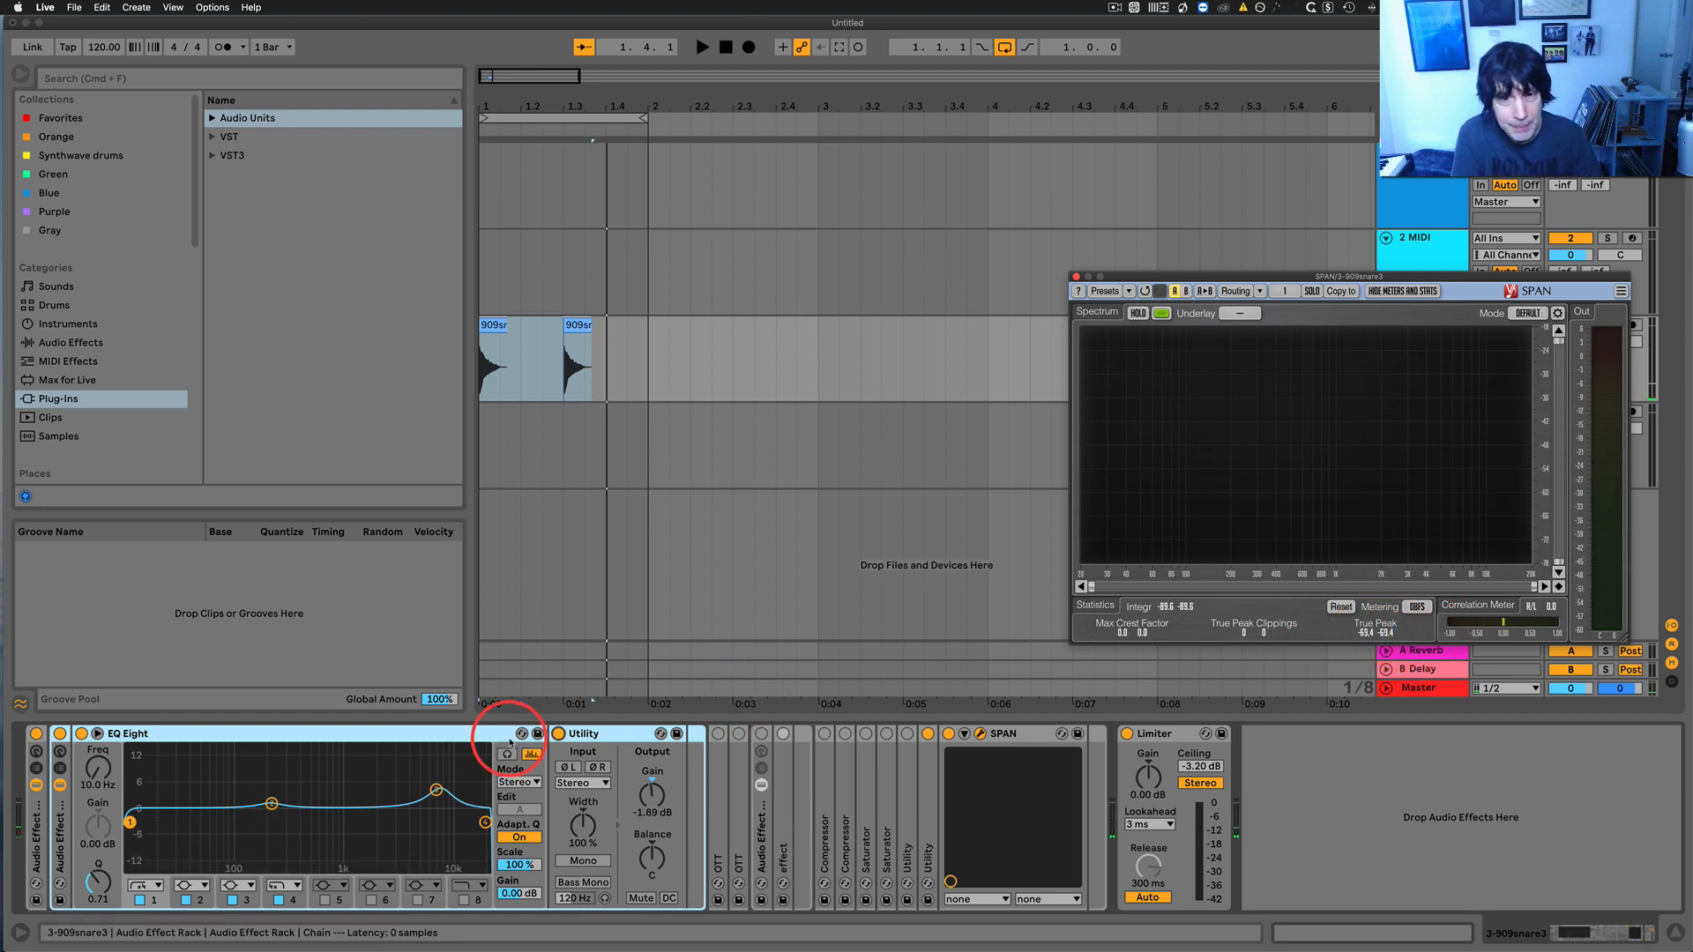
Compare the snare loop with the EQ Eight and Utility rack bypassed and enabled, and stop playback
{"action": "left_click", "coordinate": [59, 734]}
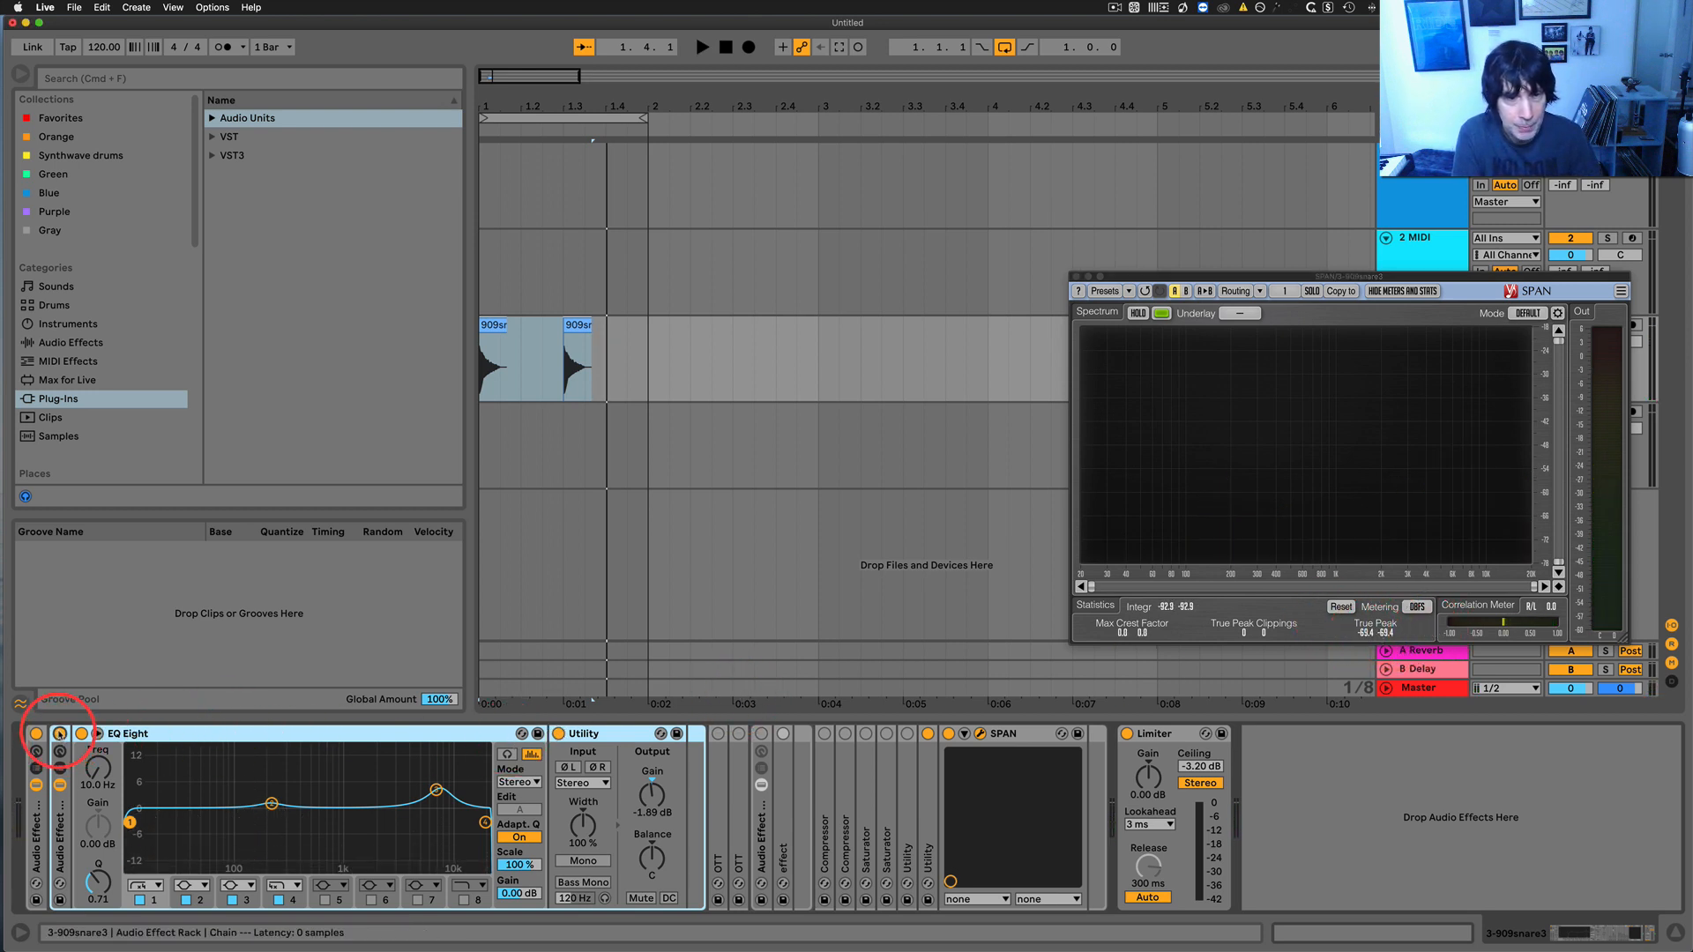
{"action": "key", "text": "space"}
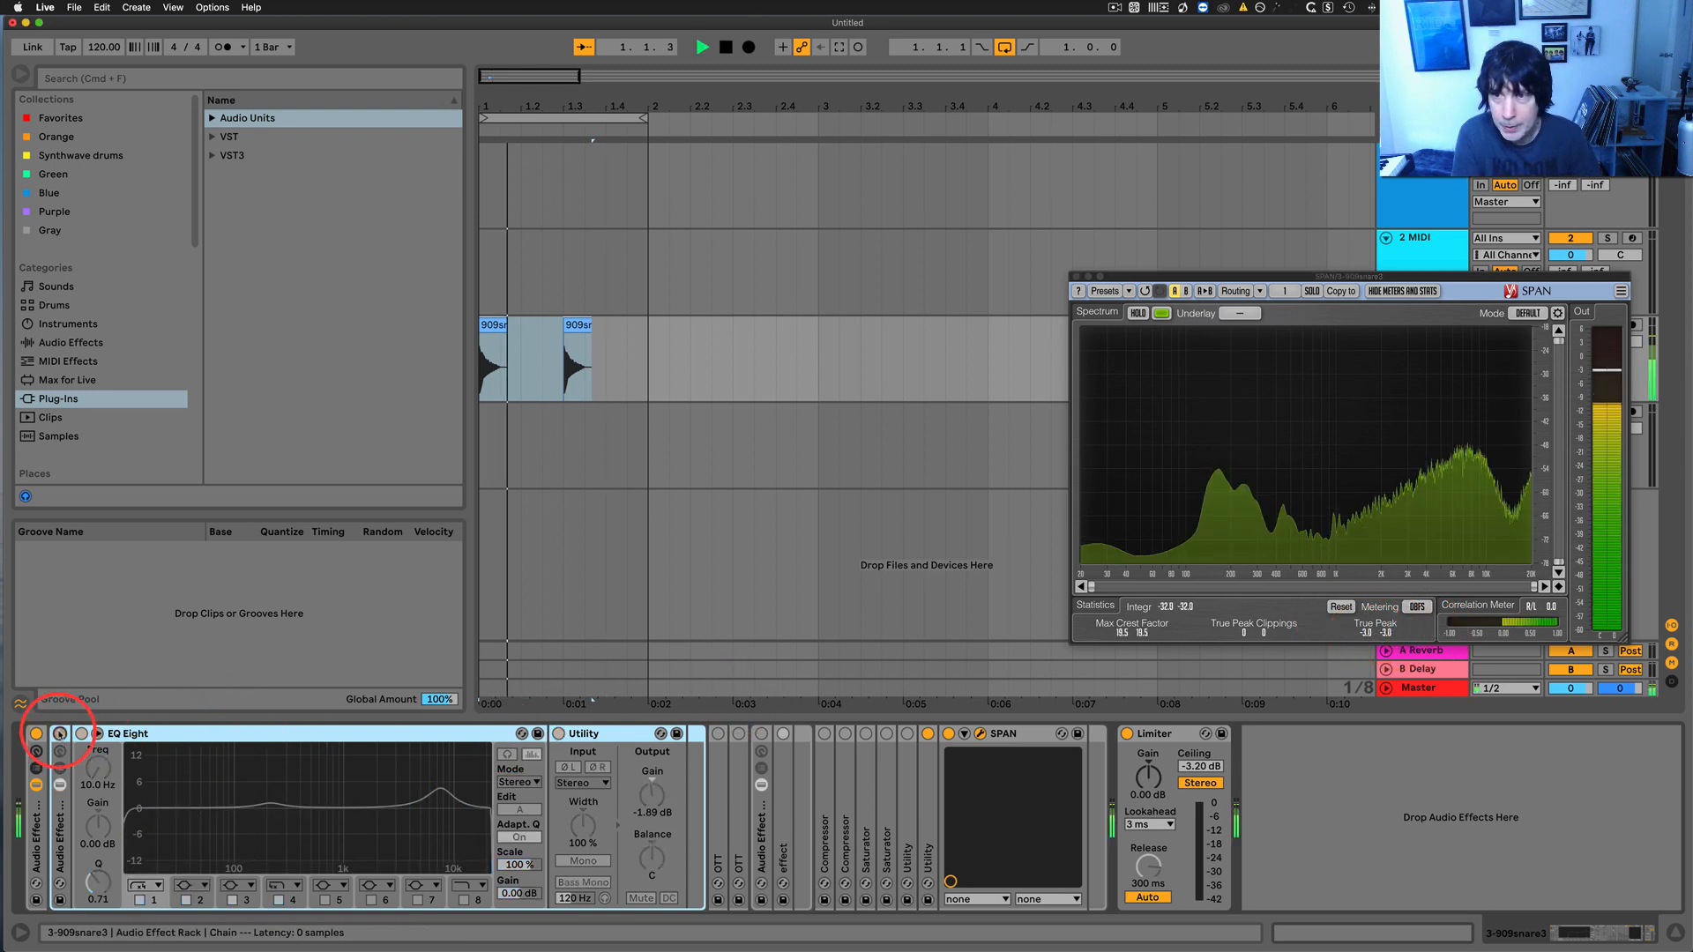
{"action": "left_click", "coordinate": [59, 734]}
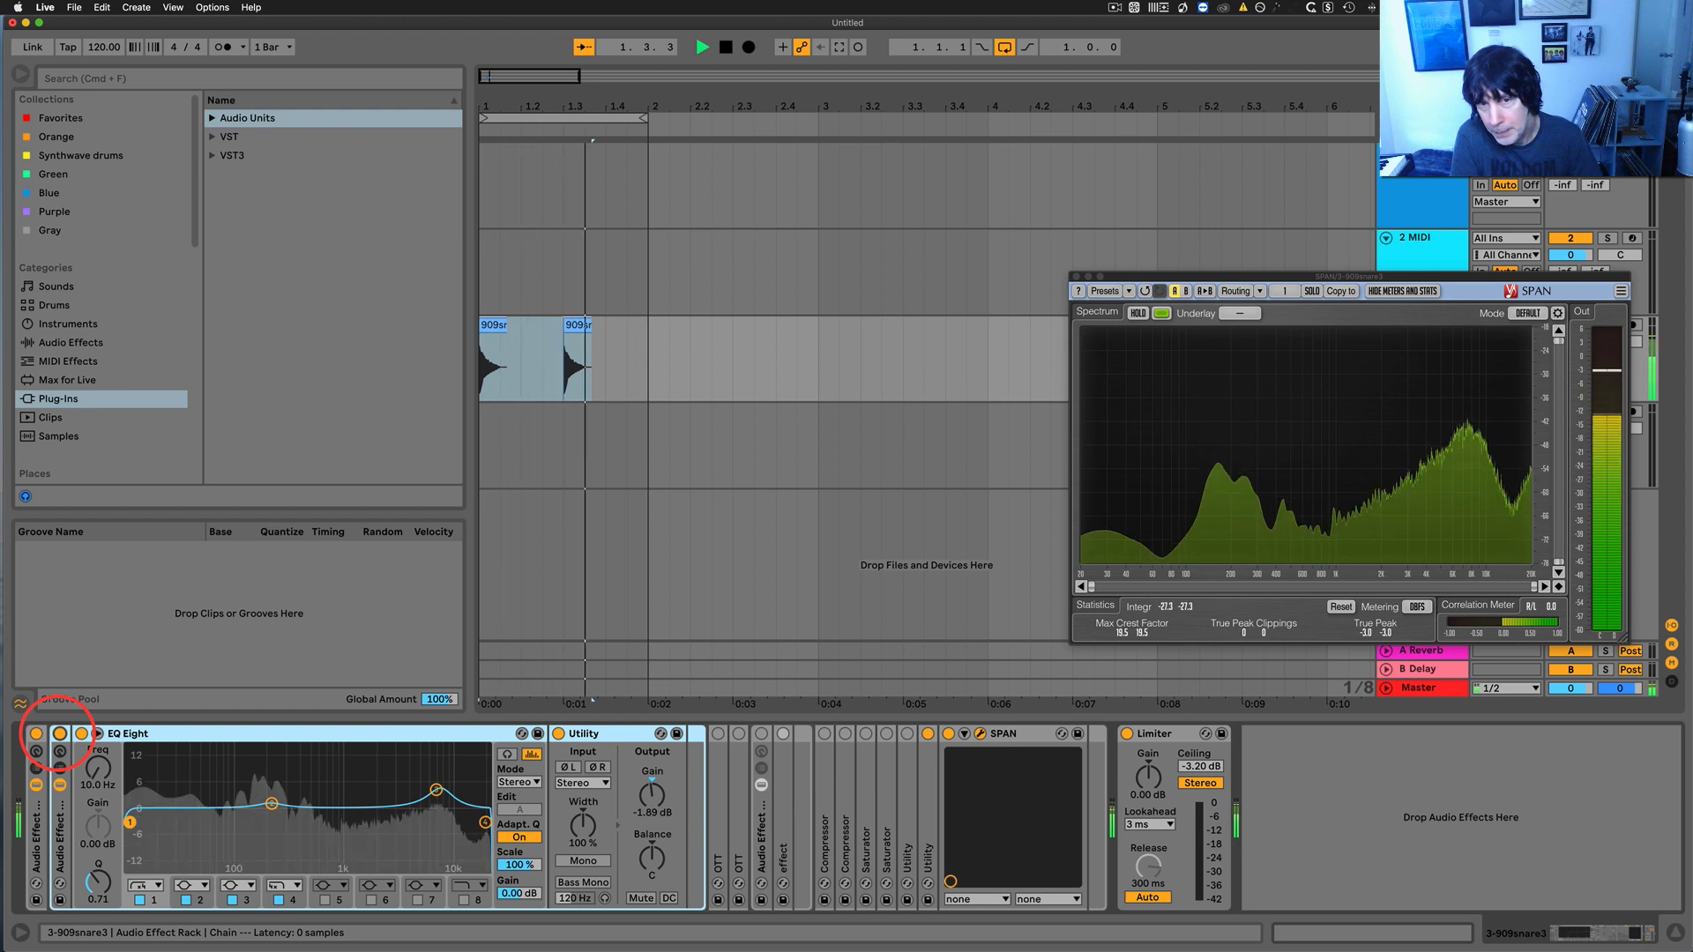
{"action": "key", "text": "space"}
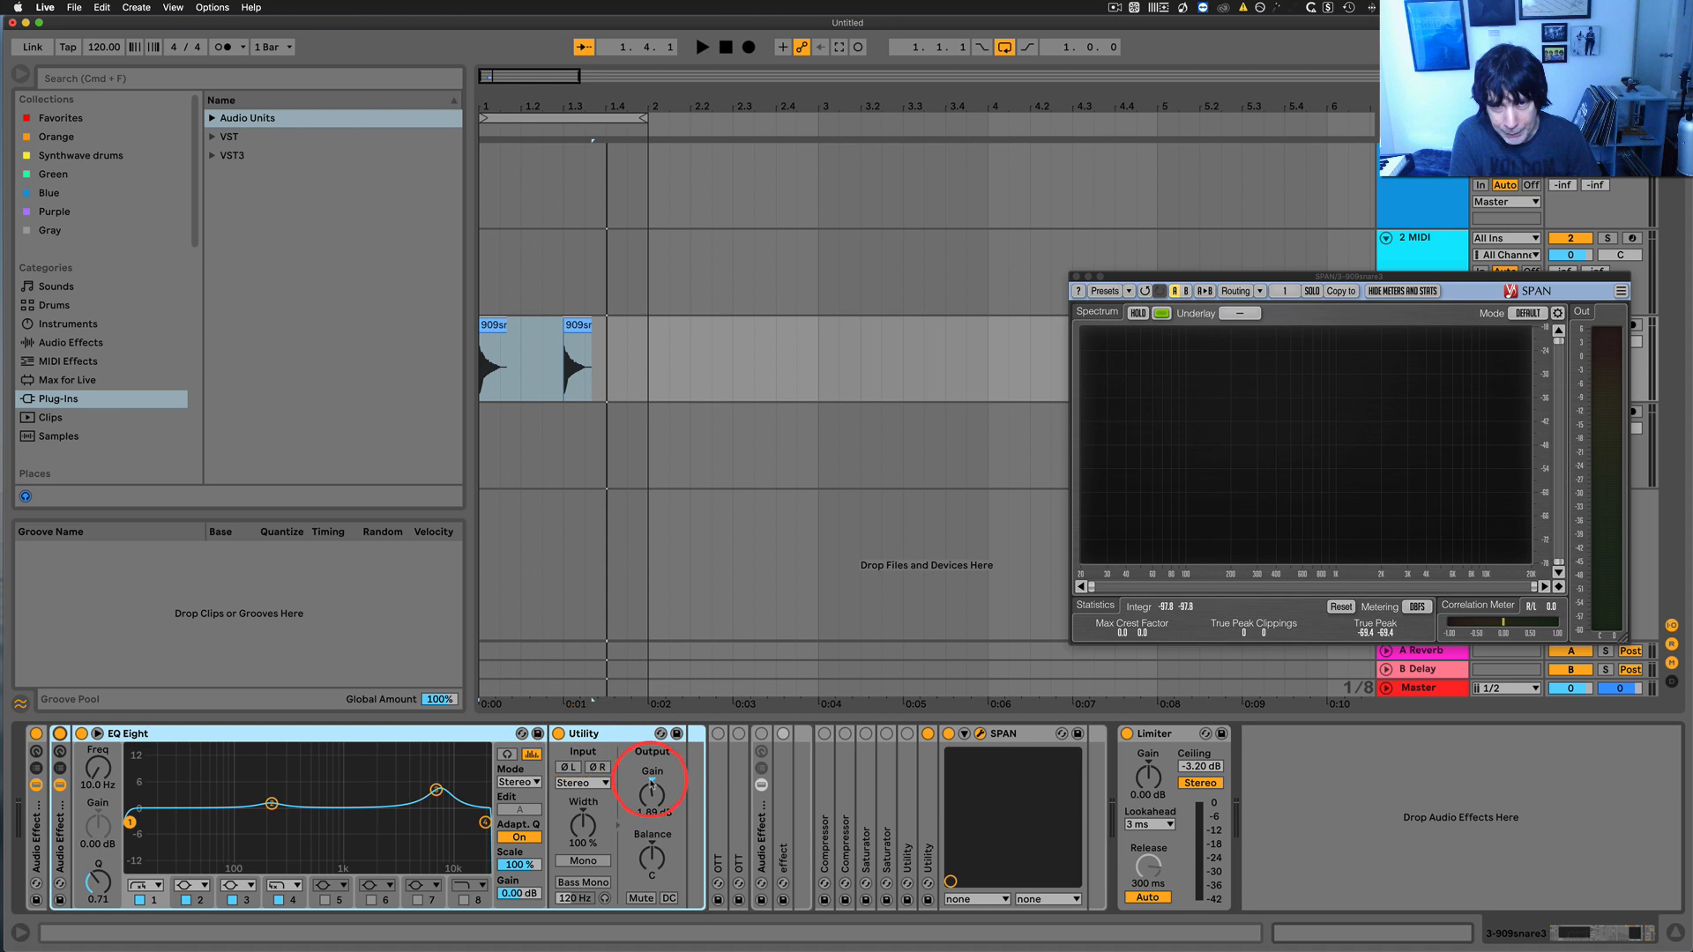
Lower the Utility's gain to -4.44 dB, reset SPAN's statistics and start the snare loop
{"action": "double_click", "coordinate": [652, 782]}
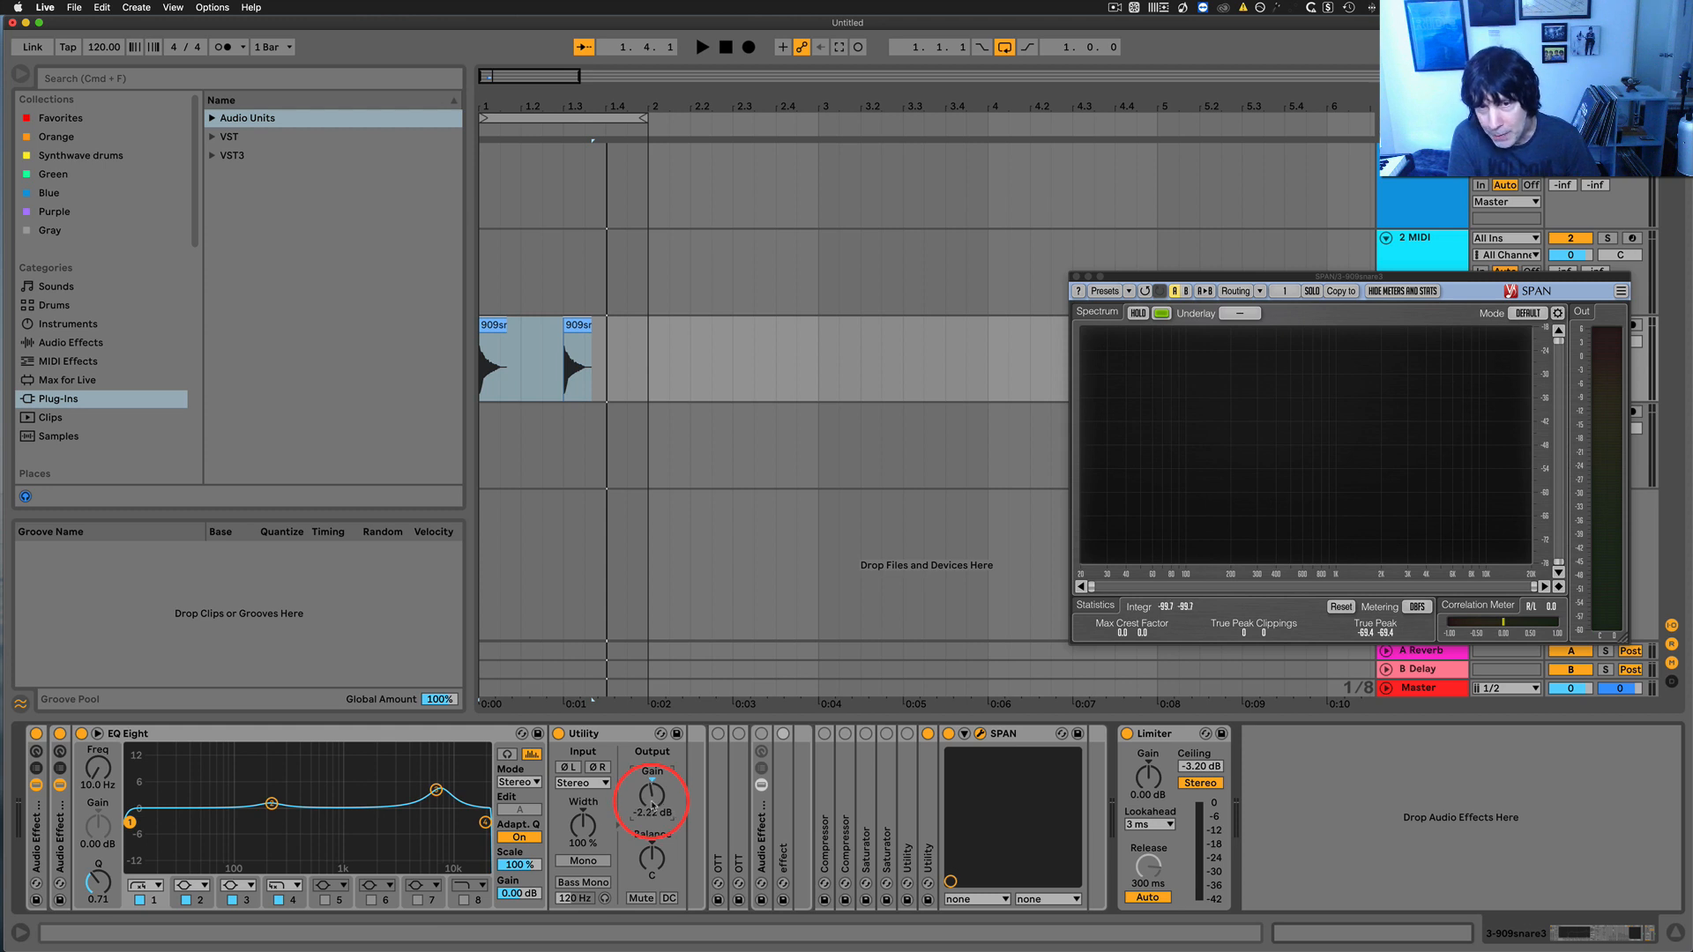
{"action": "left_click", "coordinate": [1335, 607]}
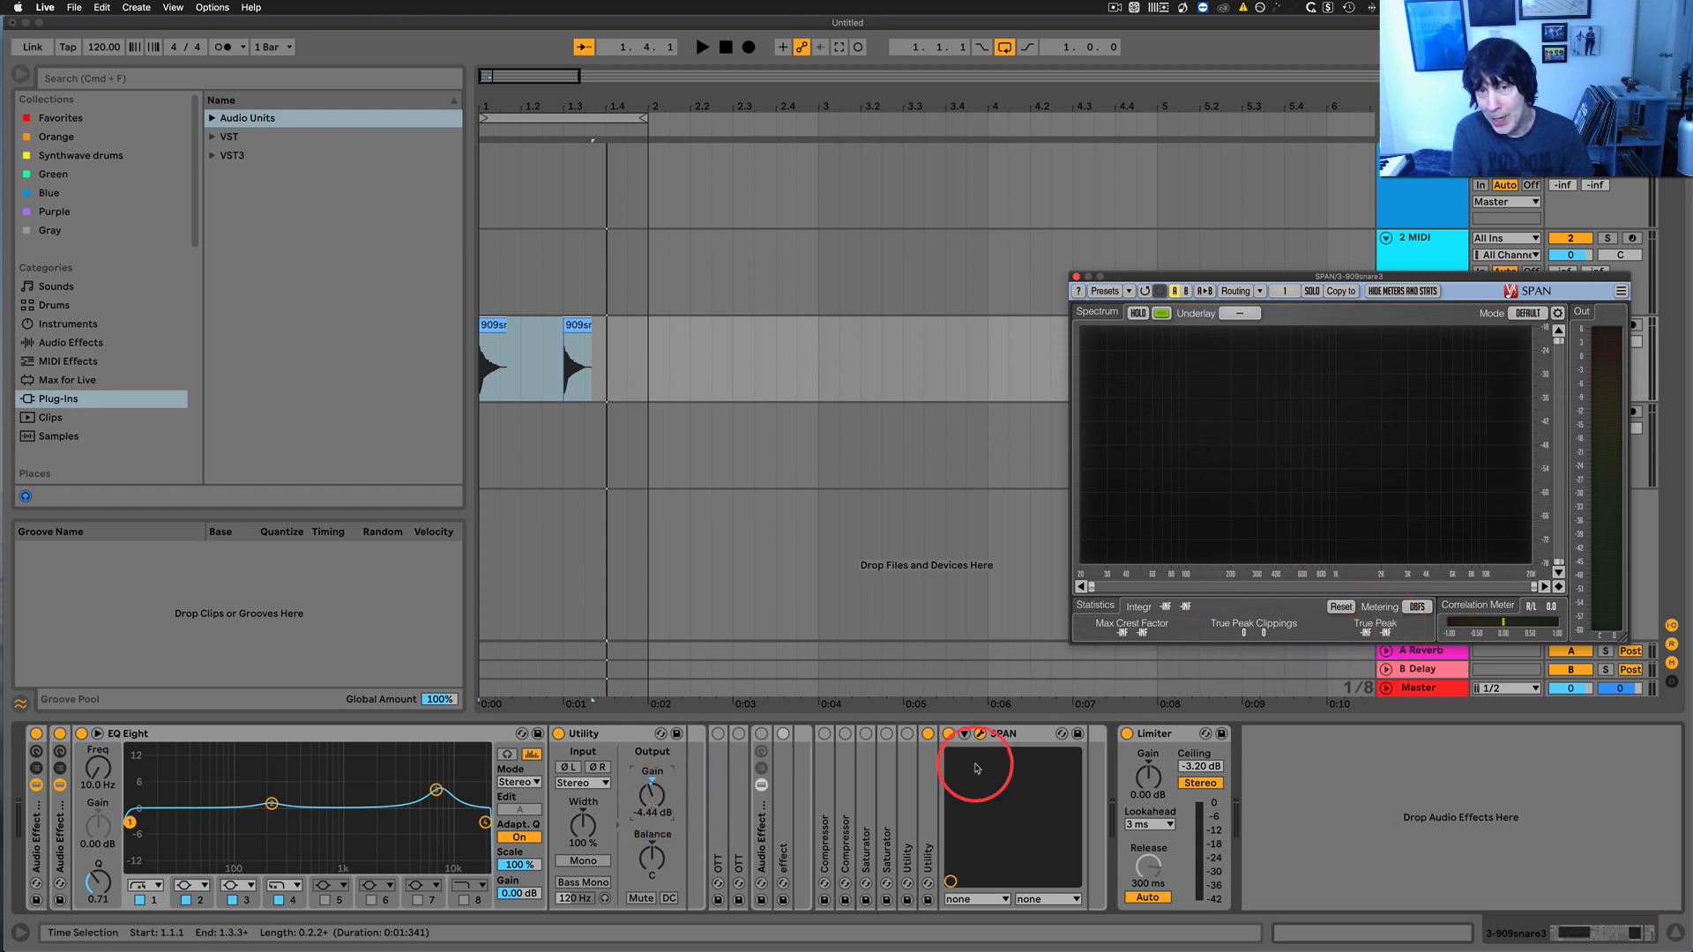
{"action": "key", "text": "space"}
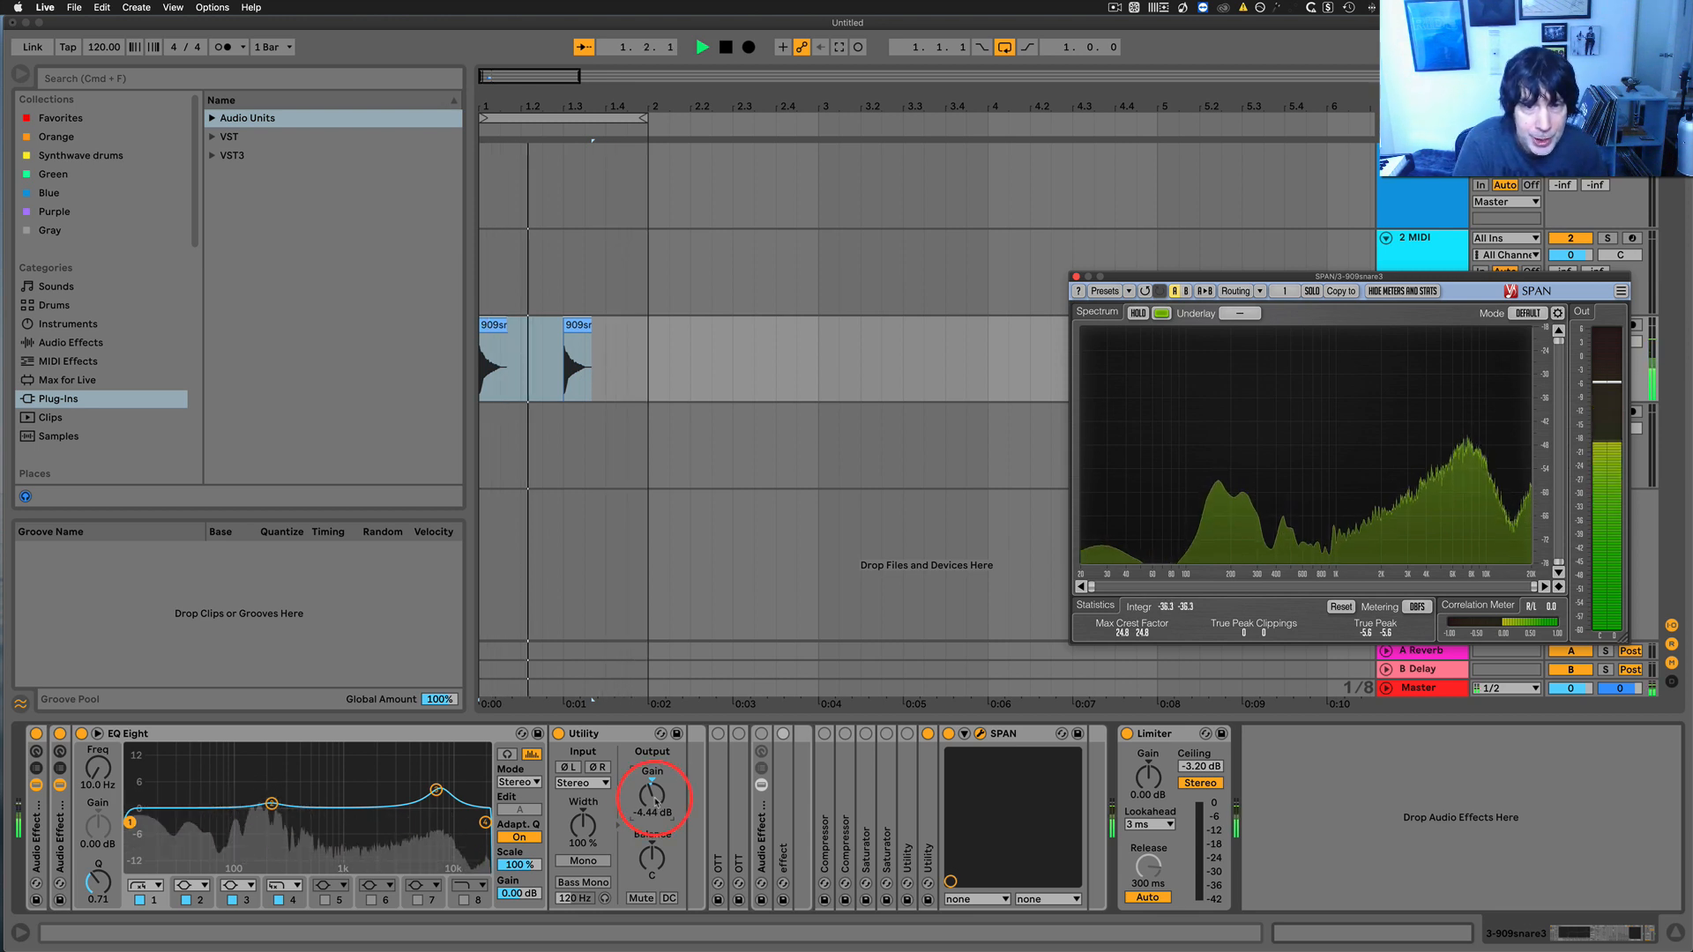
Fine-tune the Utility's gain to -1.89 dB against SPAN's true peak reading while the snare loops, and stop playback
{"action": "left_click_drag", "start_coordinate": [654, 801], "coordinate": [653, 797]}
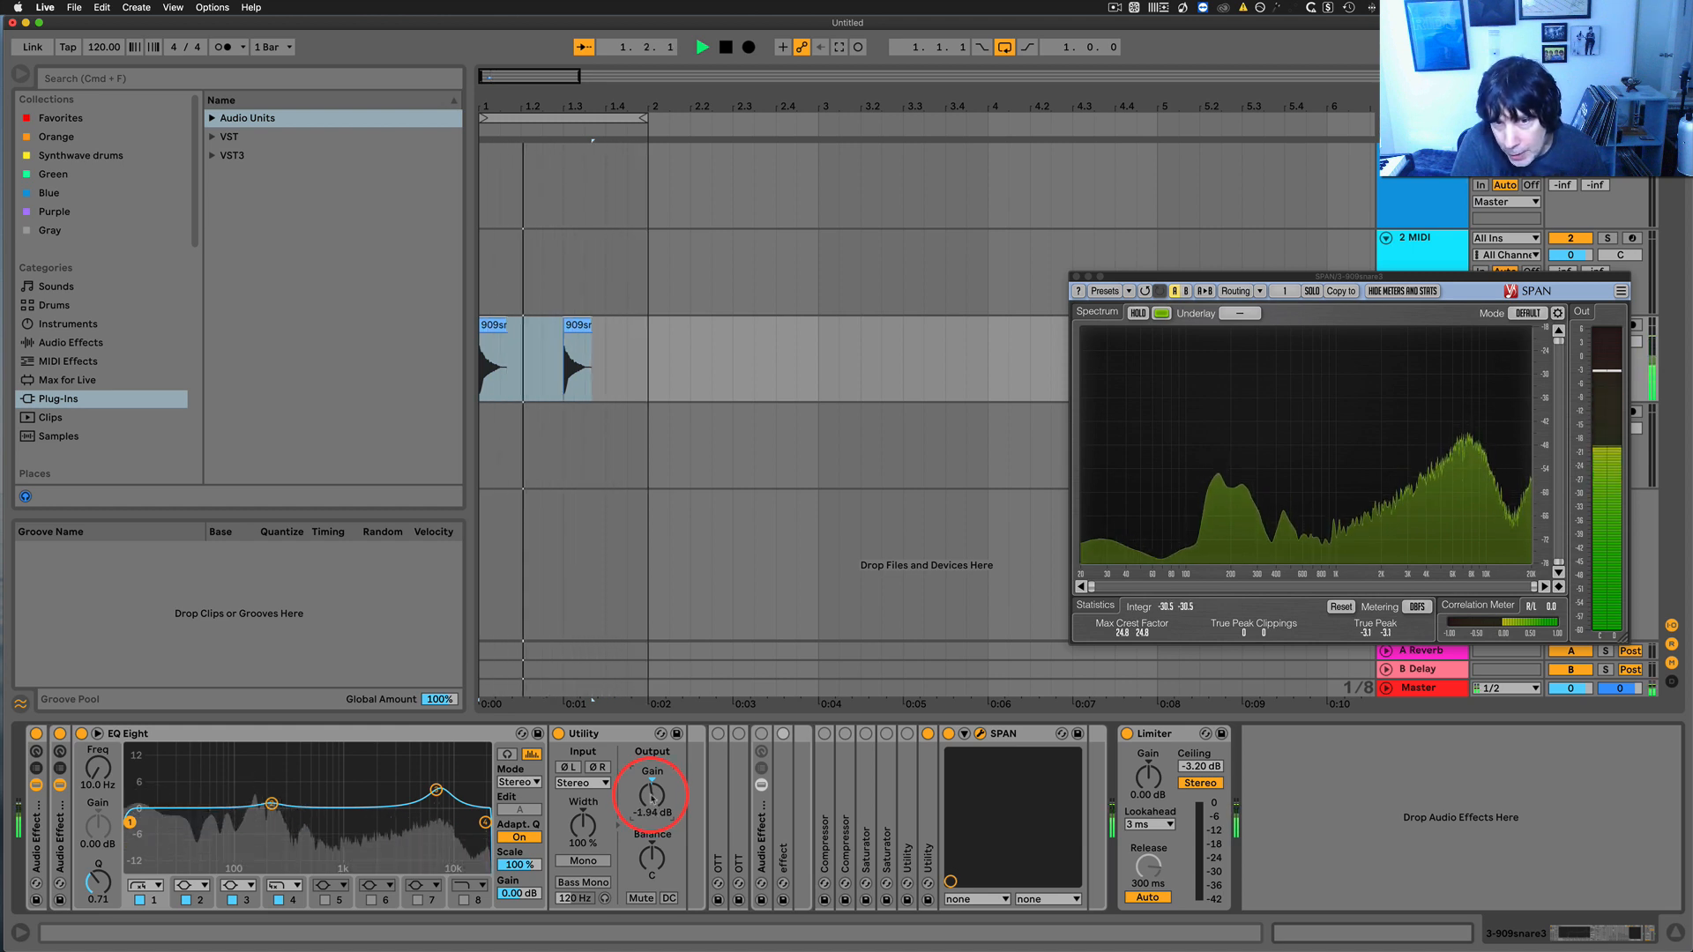
{"action": "left_click_drag", "start_coordinate": [653, 797], "coordinate": [653, 797]}
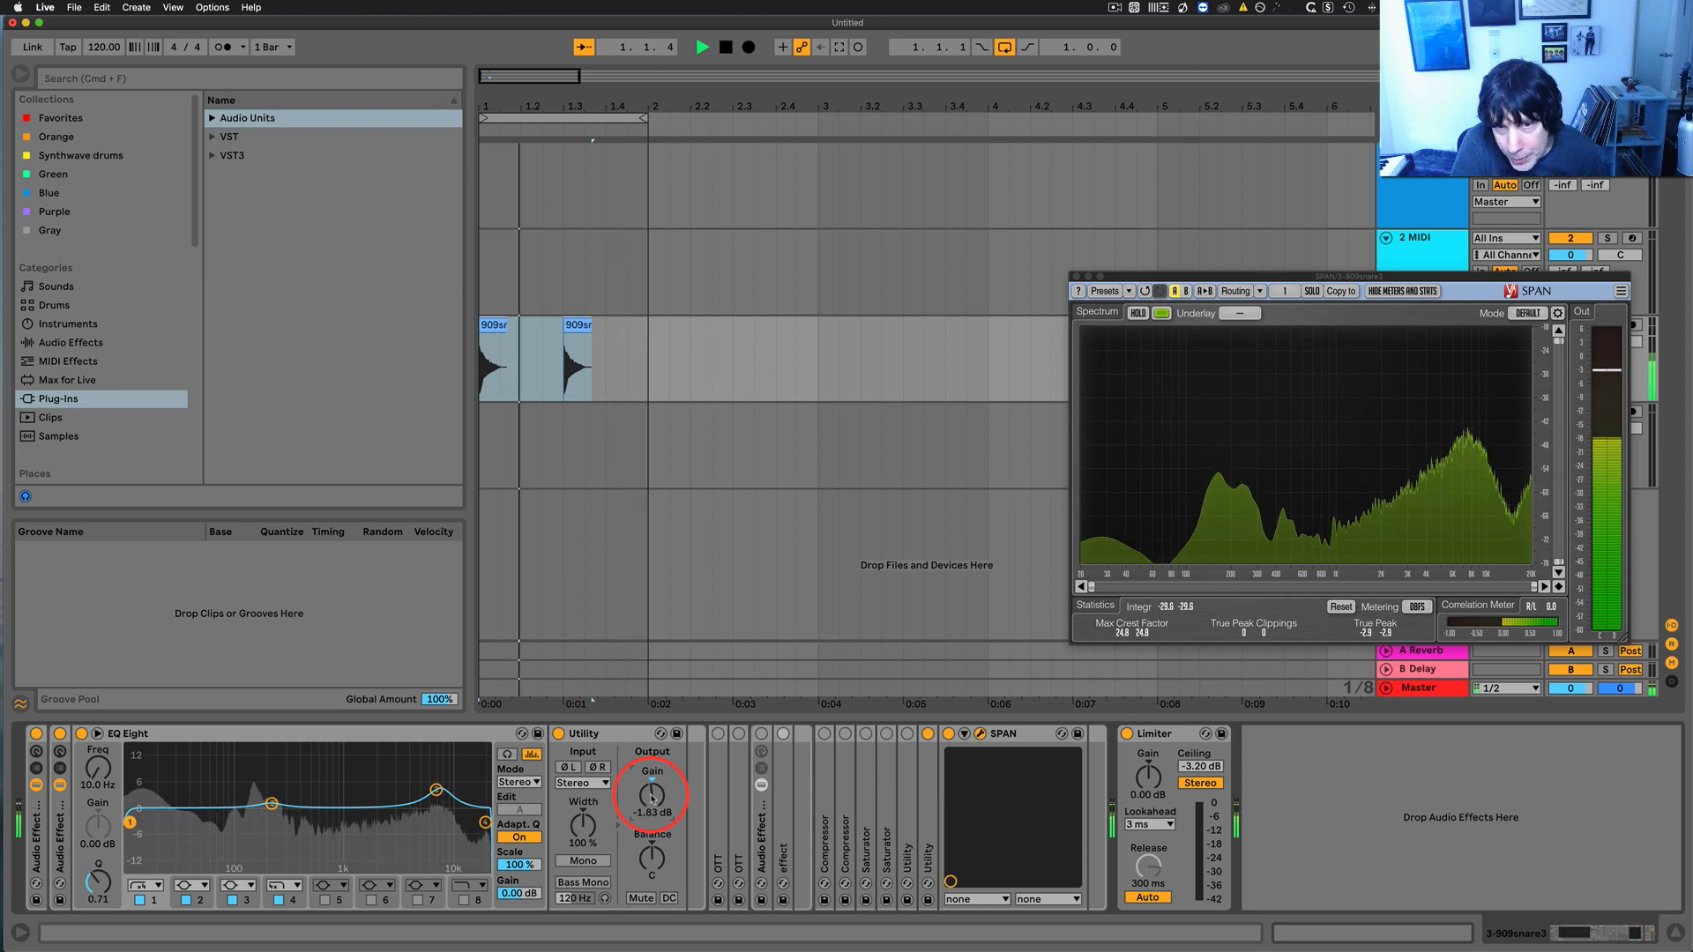
{"action": "left_click_drag", "start_coordinate": [653, 796], "coordinate": [652, 798]}
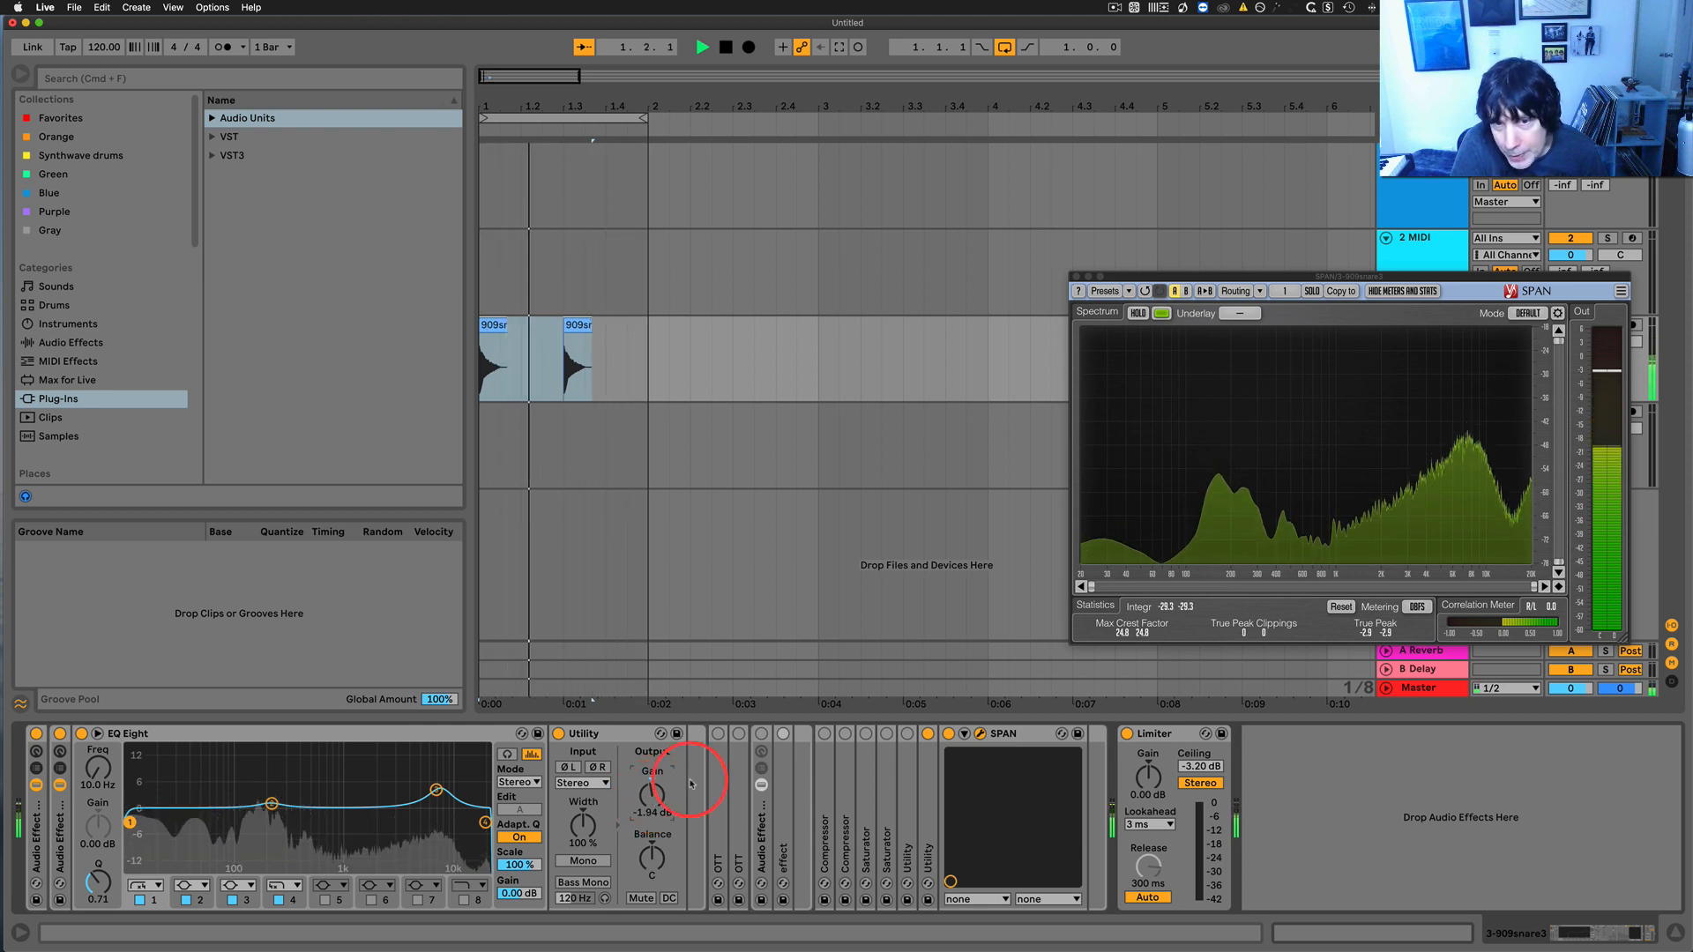
{"action": "left_click", "coordinate": [1341, 608]}
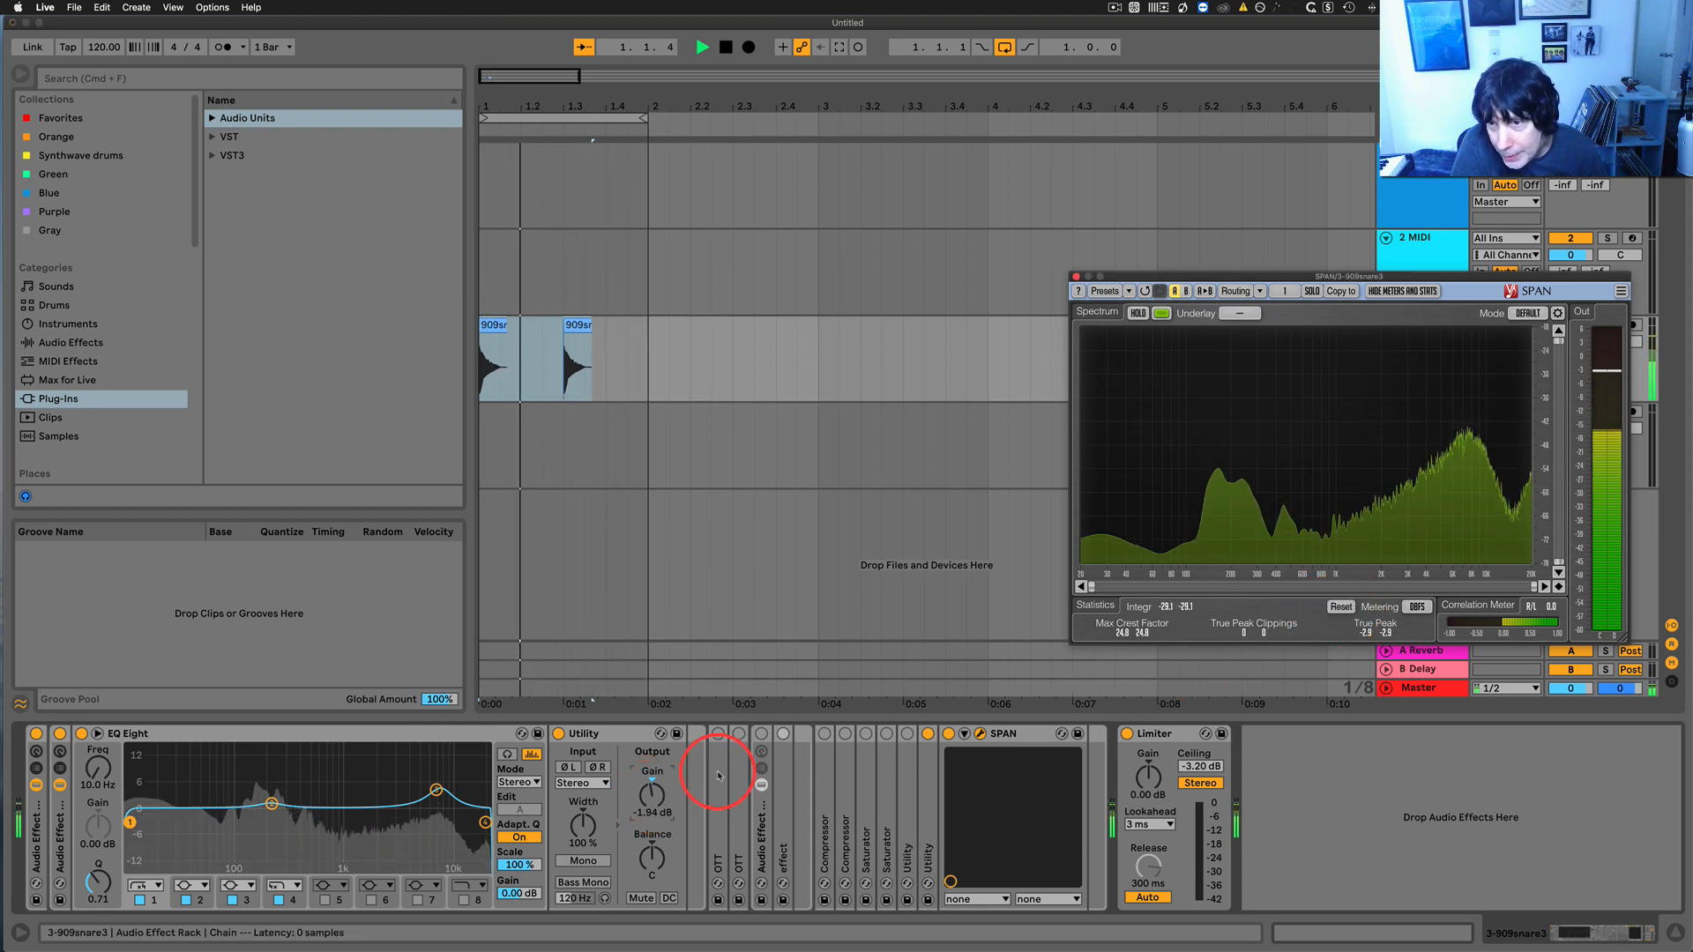
{"action": "left_click", "coordinate": [1342, 607]}
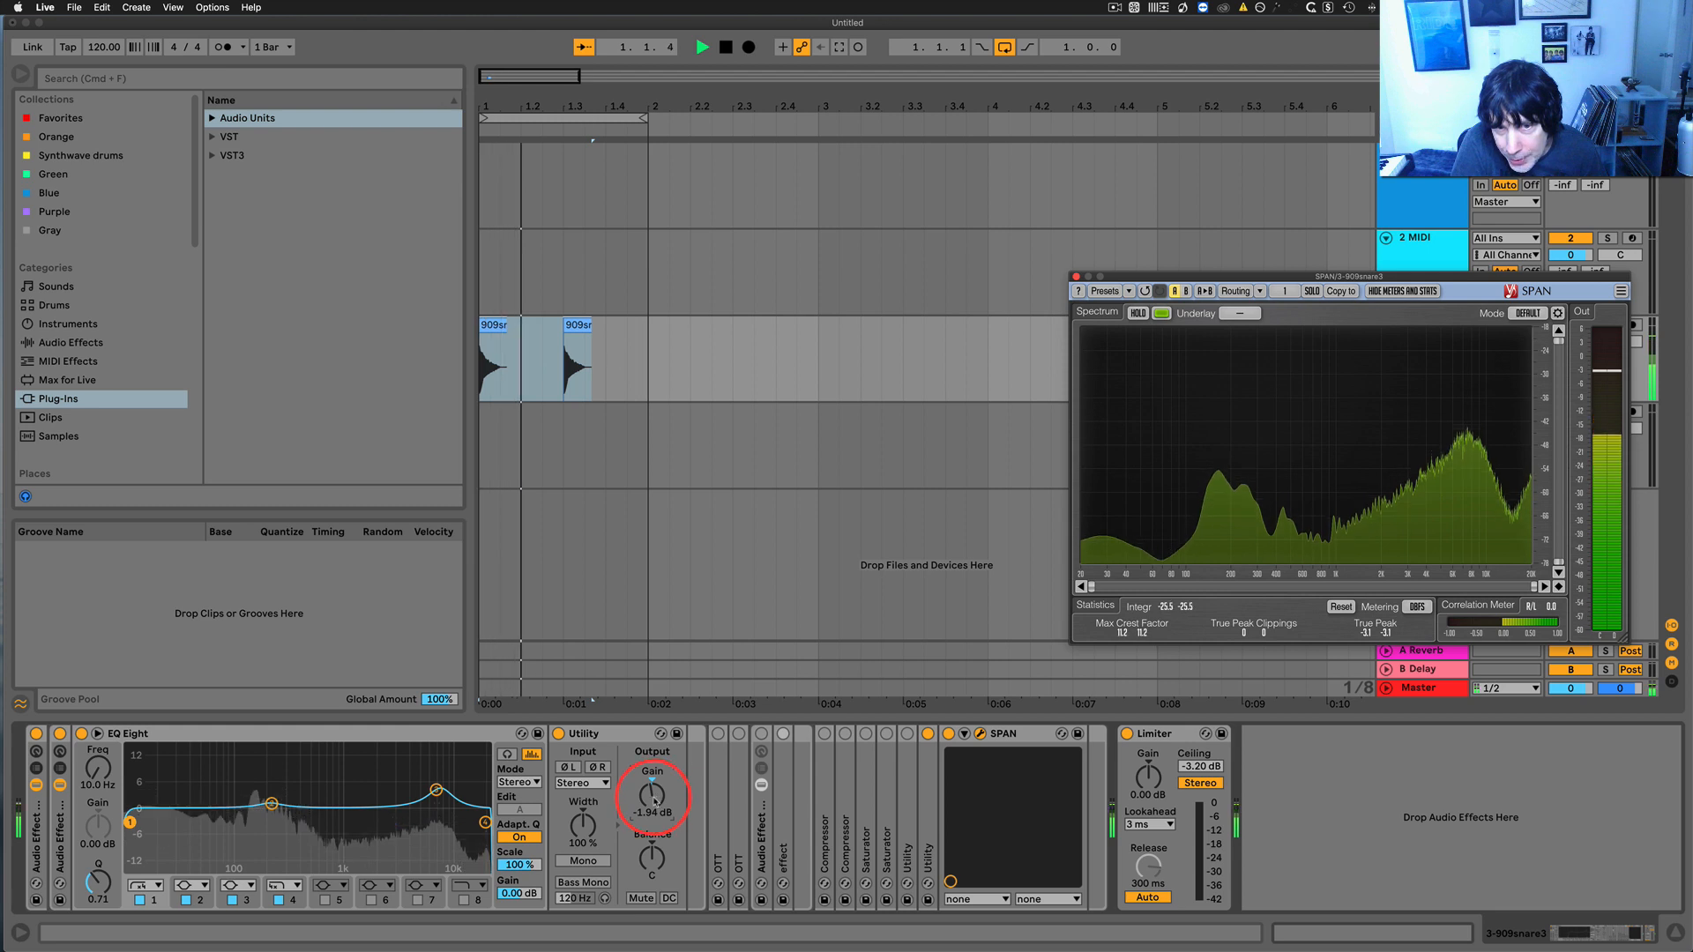
{"action": "left_click_drag", "start_coordinate": [653, 798], "coordinate": [653, 796]}
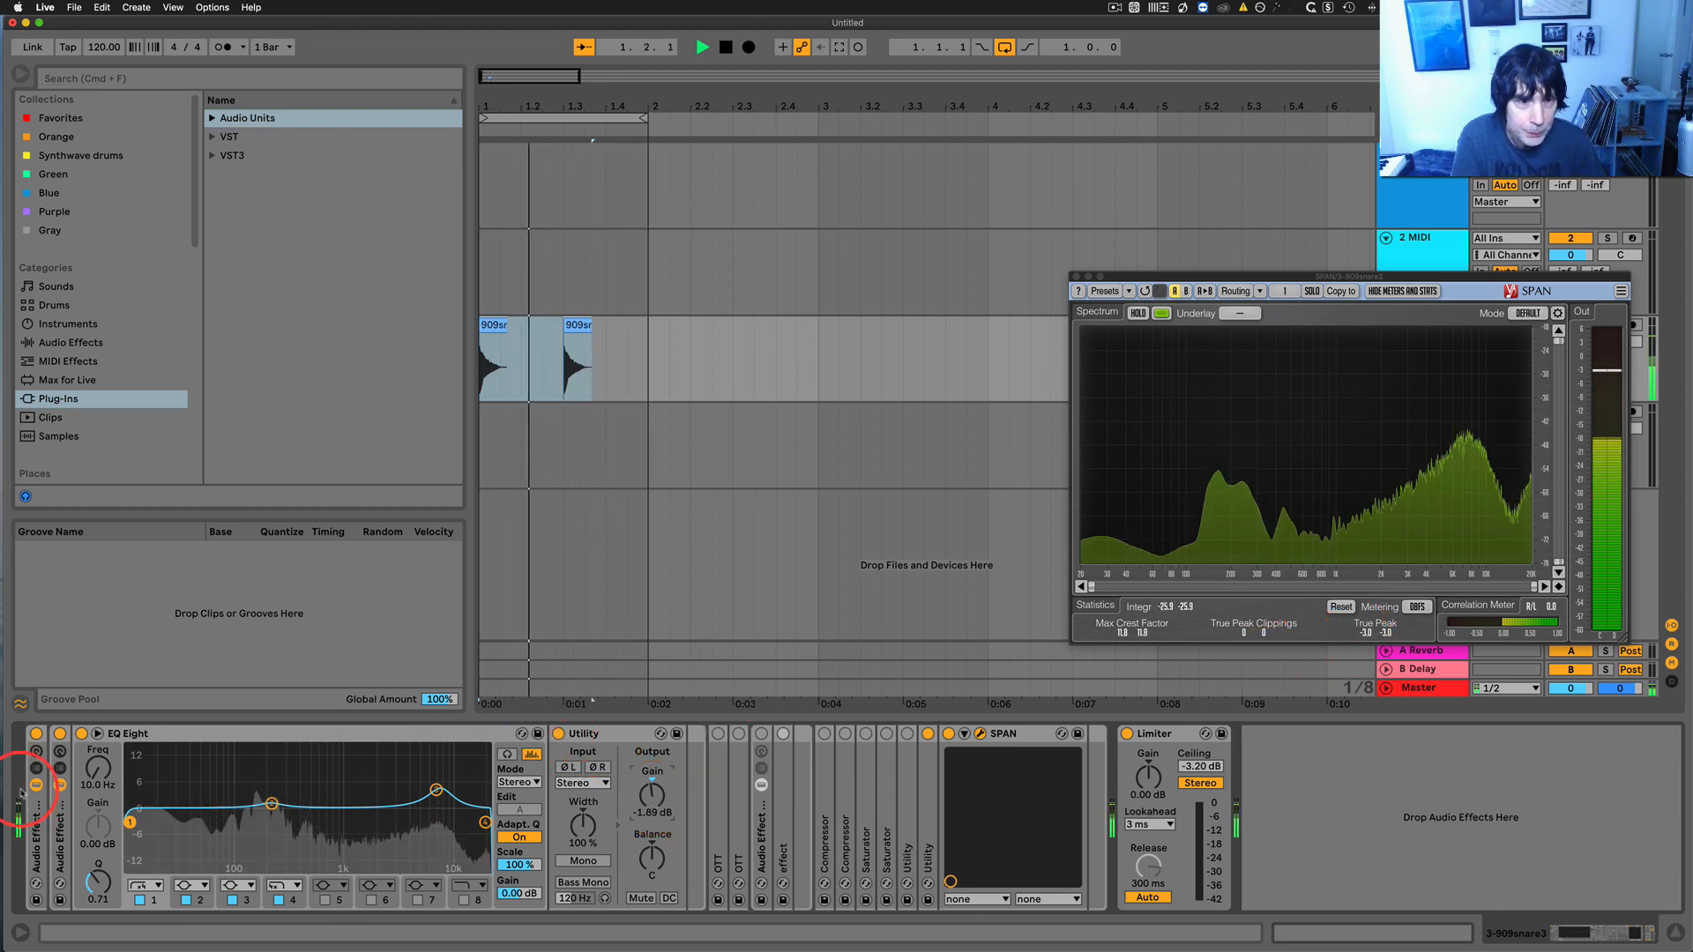
{"action": "key", "text": "space"}
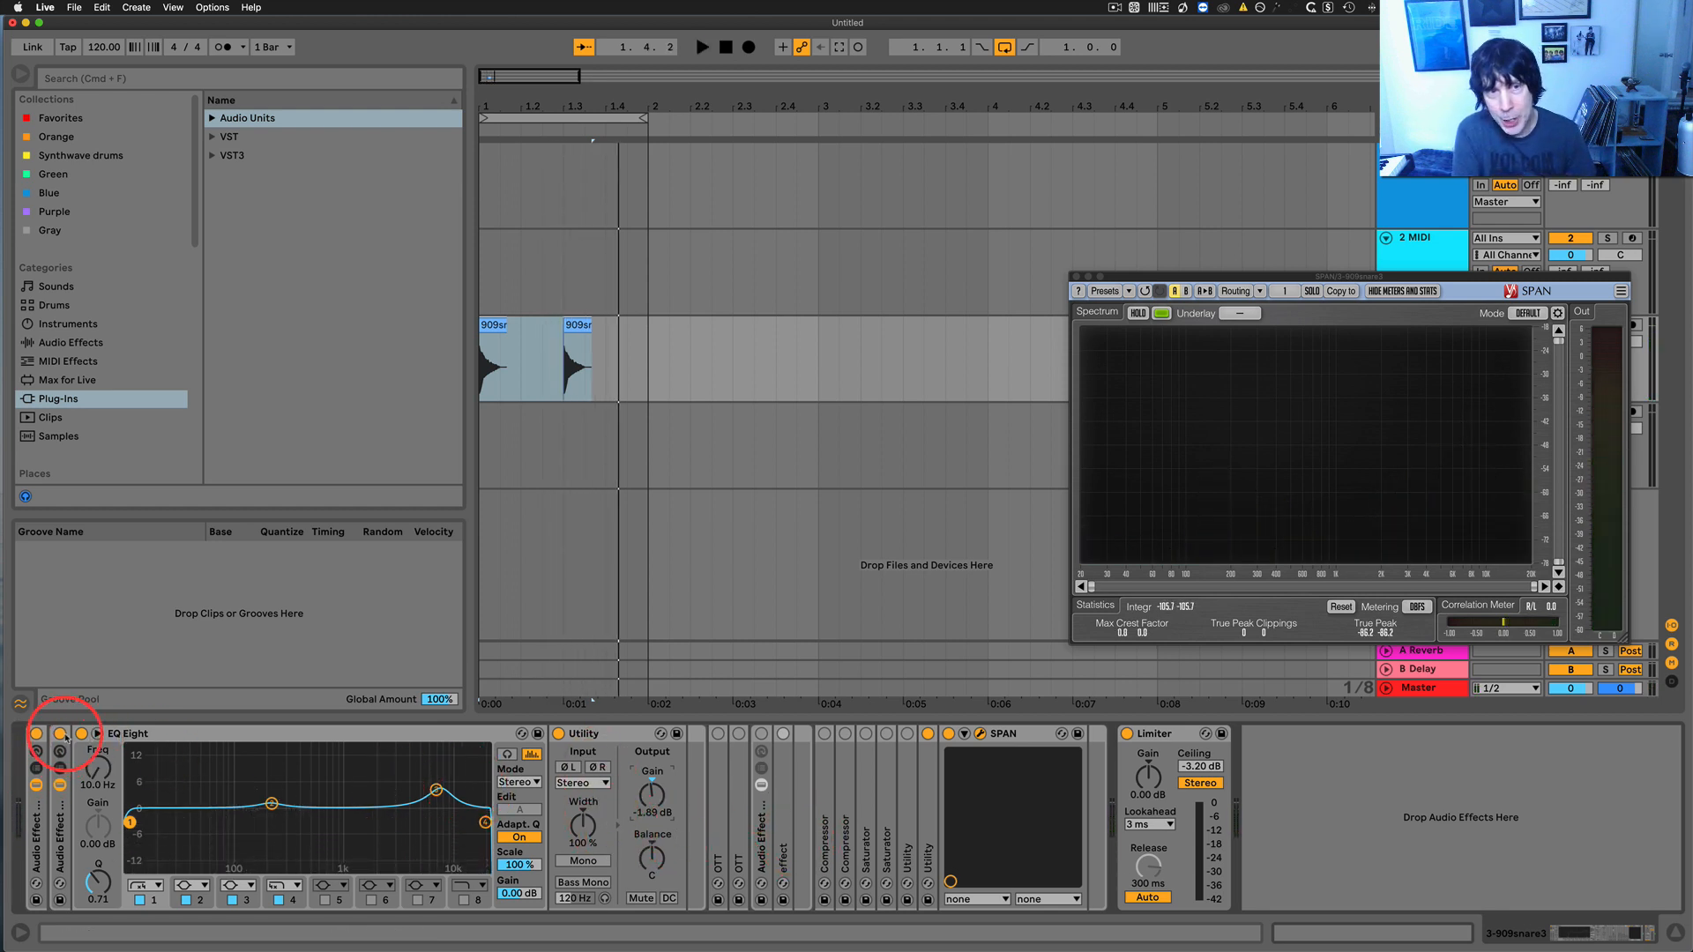
Compare the gain-matched snare with the EQ Eight rack off and on, and leave the rack bypassed with playback stopped
{"action": "left_click", "coordinate": [59, 735]}
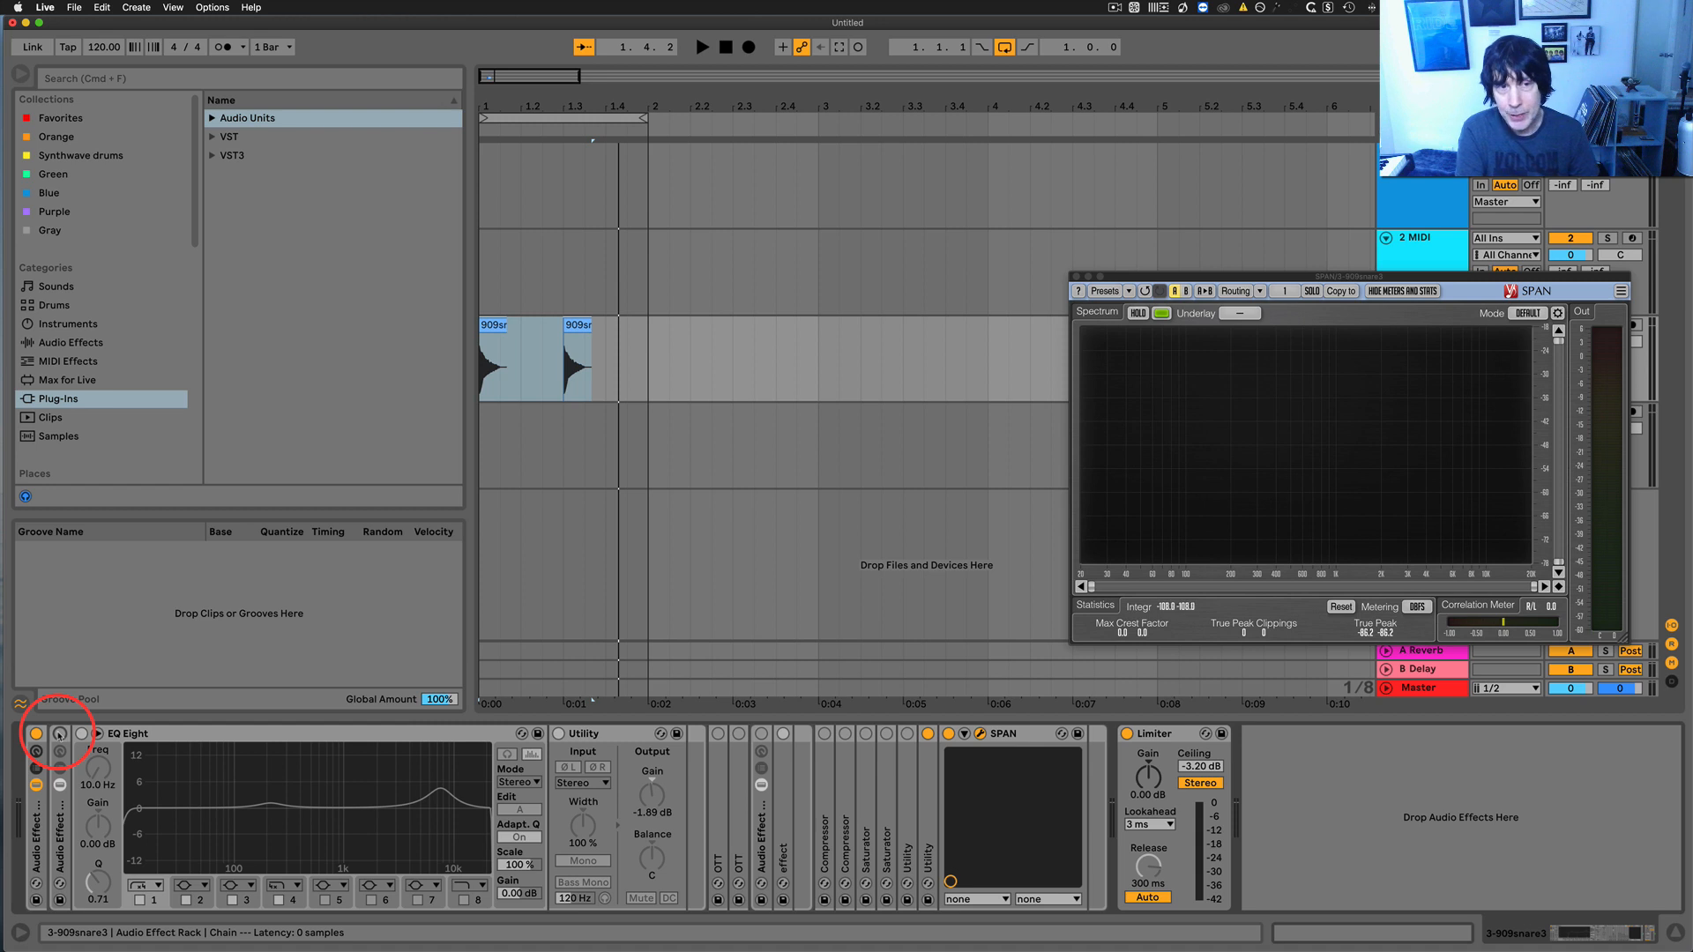
{"action": "key", "text": "space"}
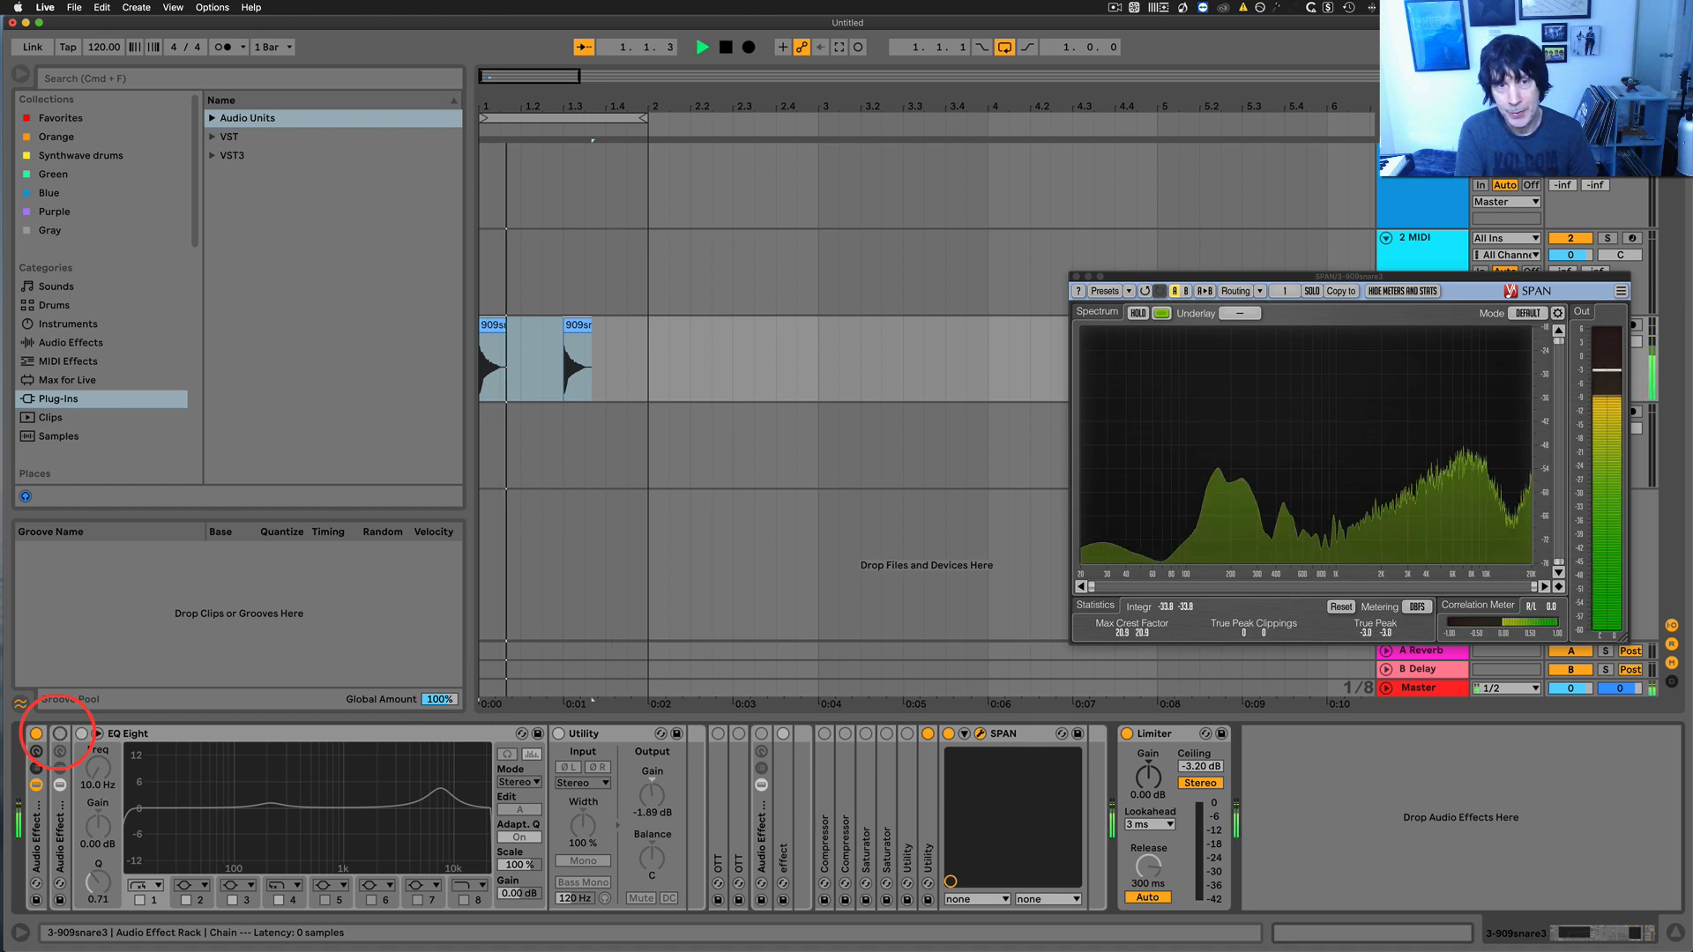
{"action": "left_click", "coordinate": [59, 735]}
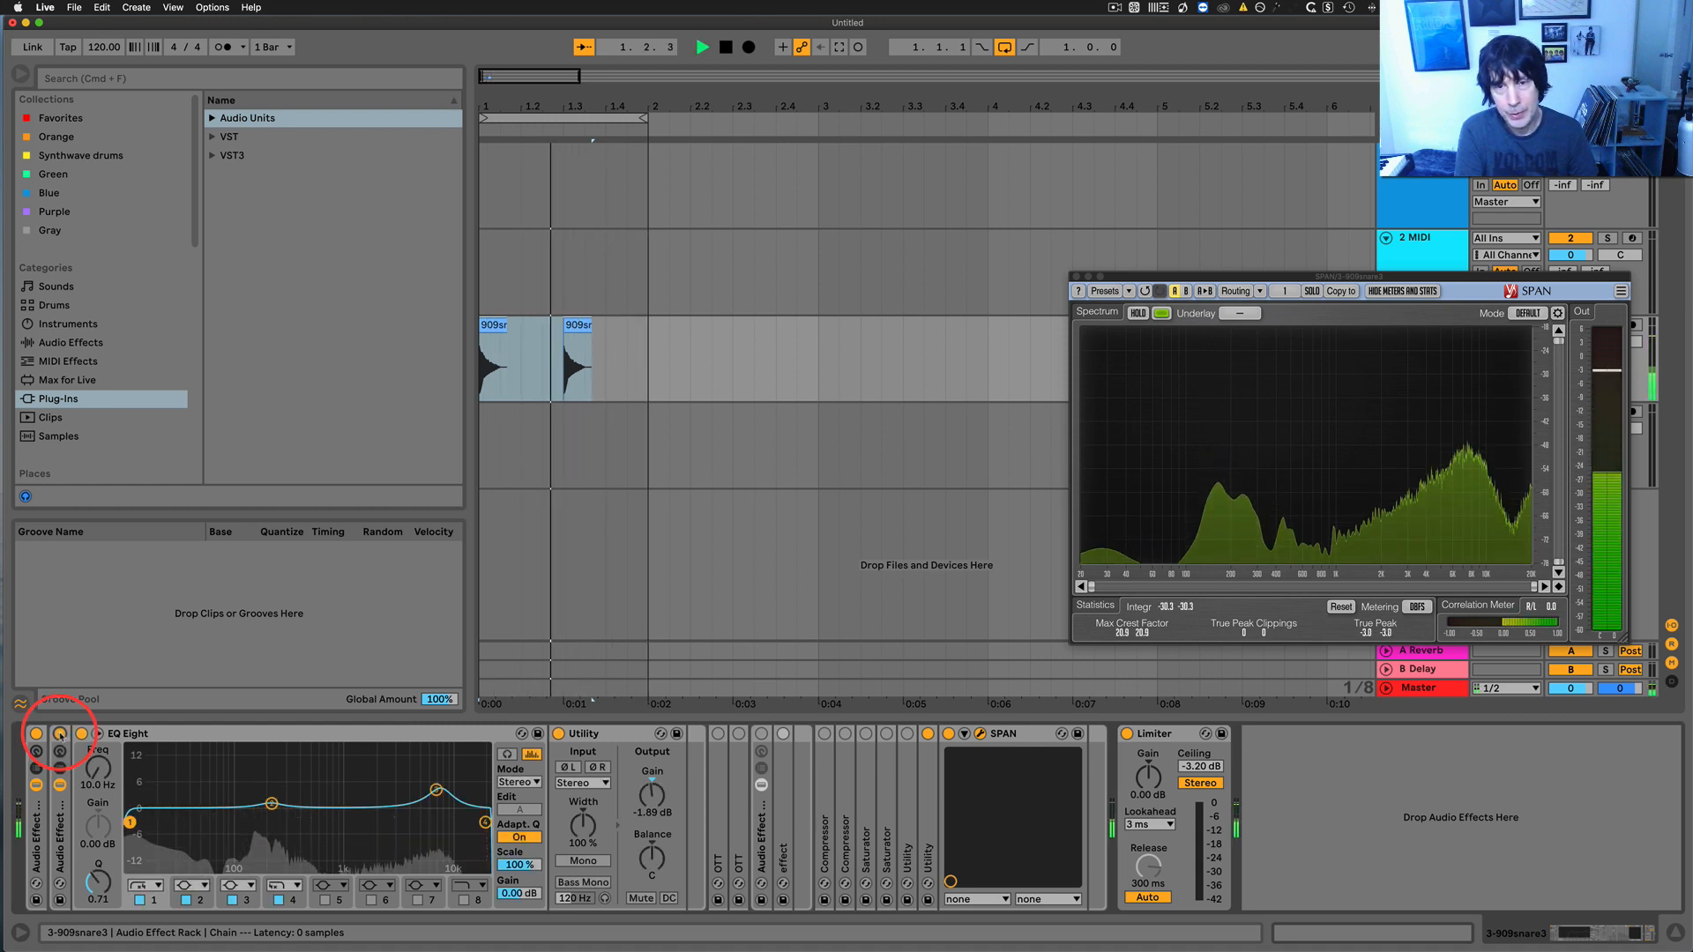
{"action": "key", "text": "space"}
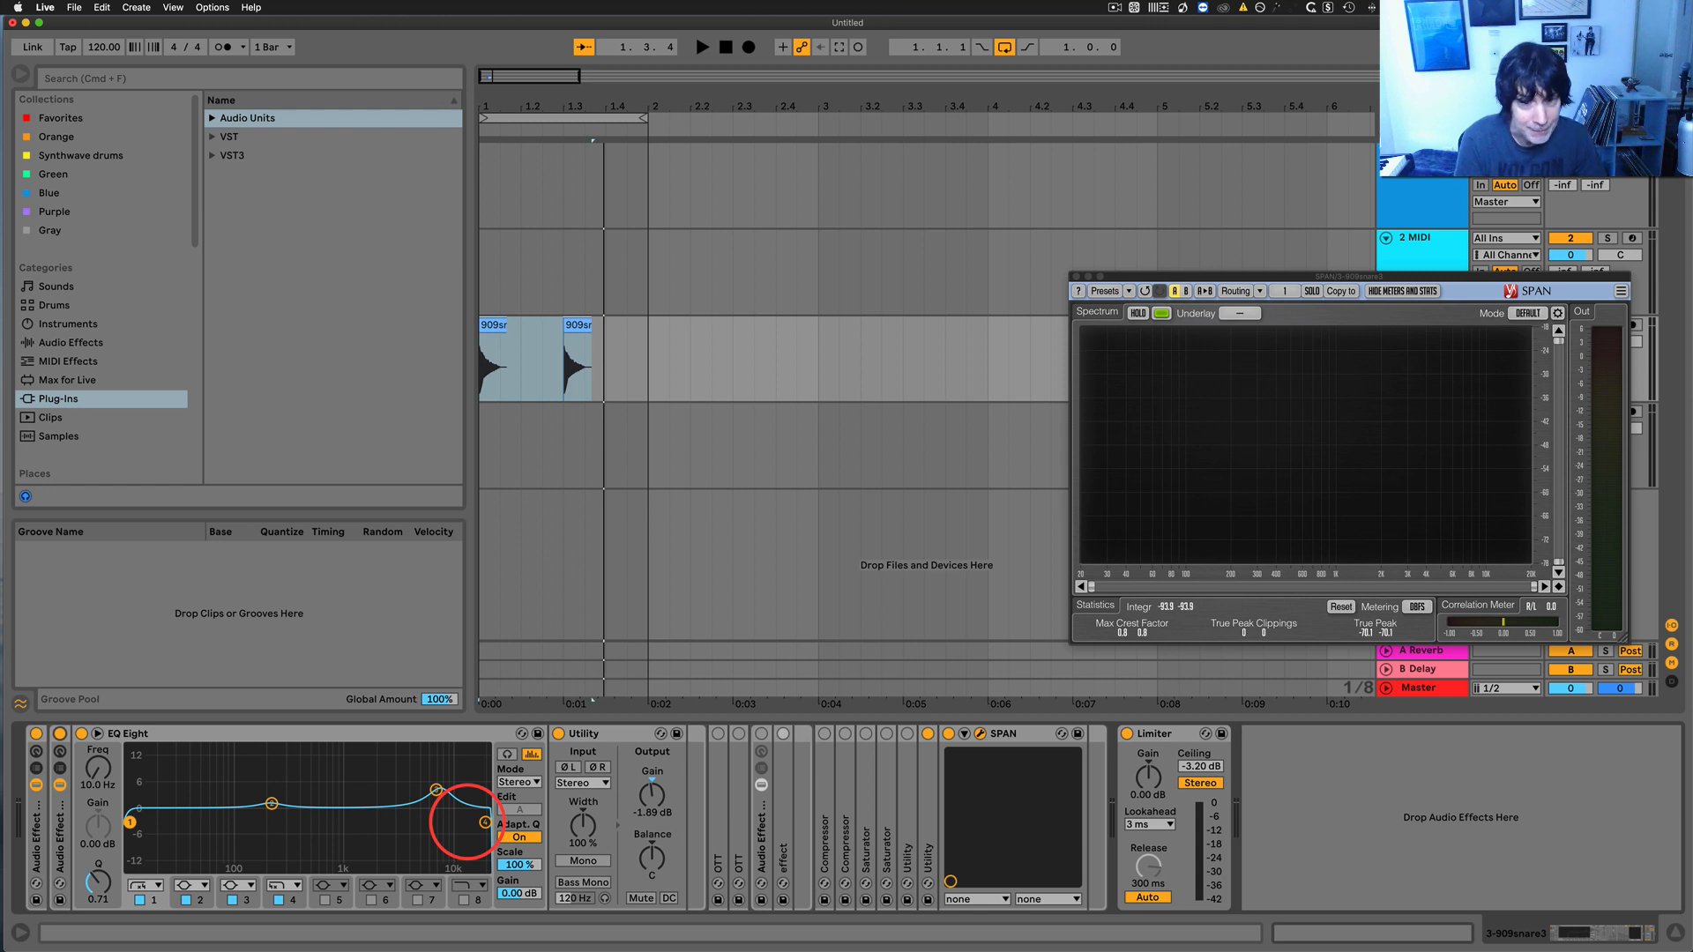
{"action": "left_click", "coordinate": [59, 734]}
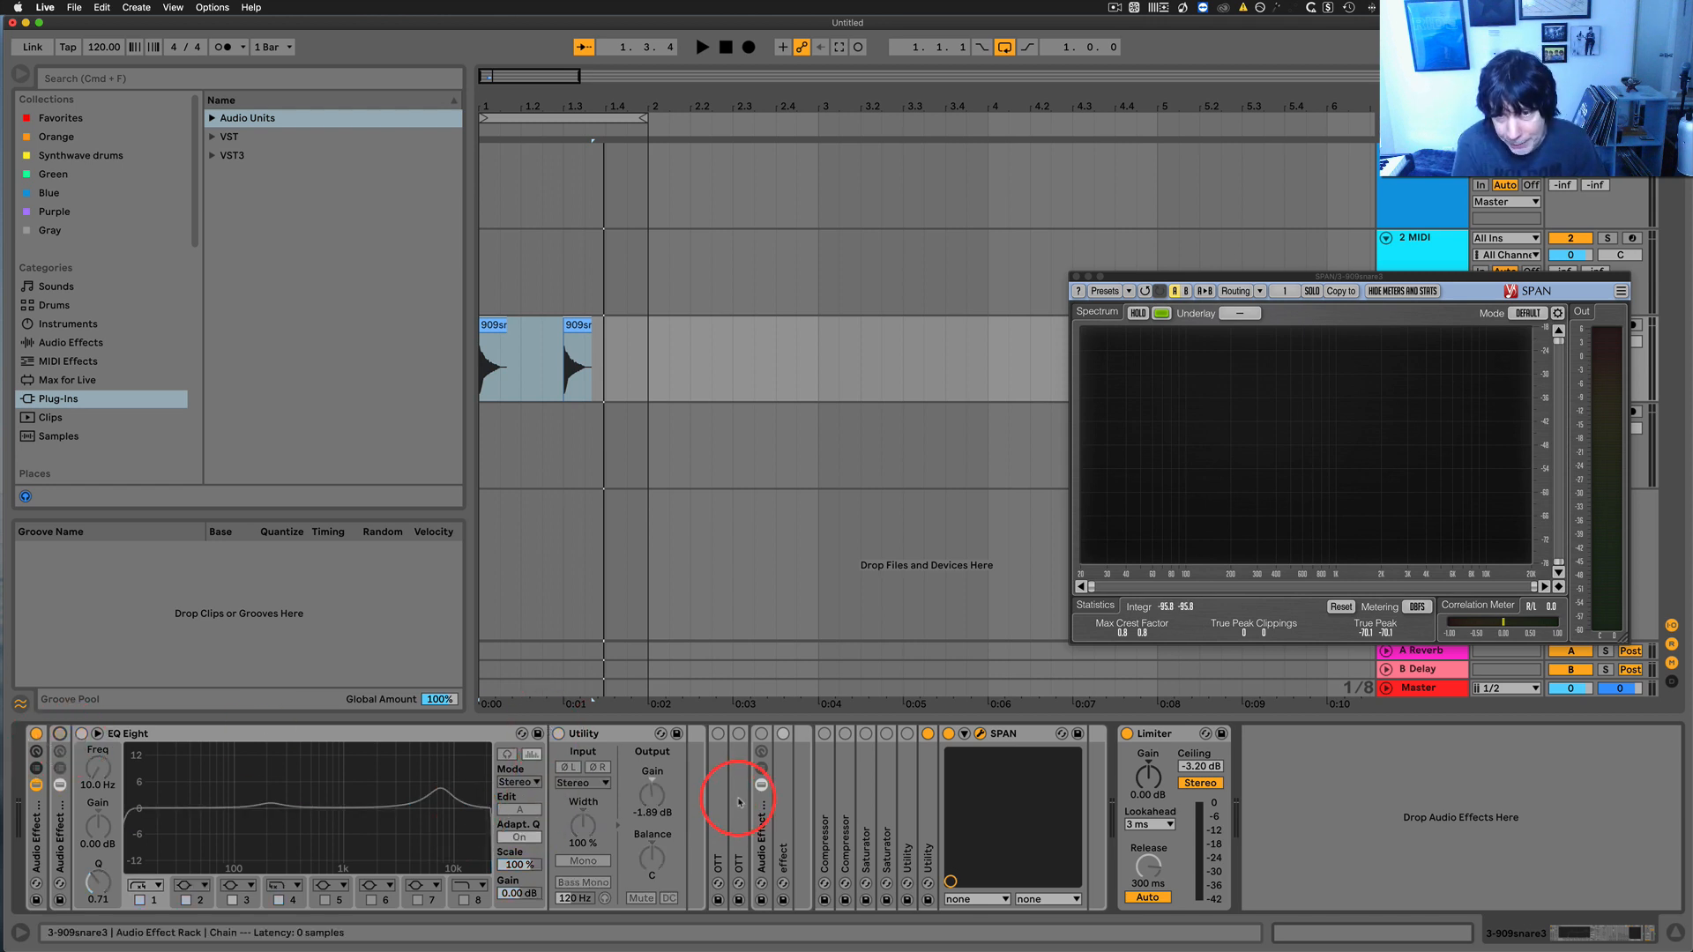
Expand the second OTT and compare the snare loop with it off and on, leaving it enabled with playback stopped
{"action": "double_click", "coordinate": [738, 798]}
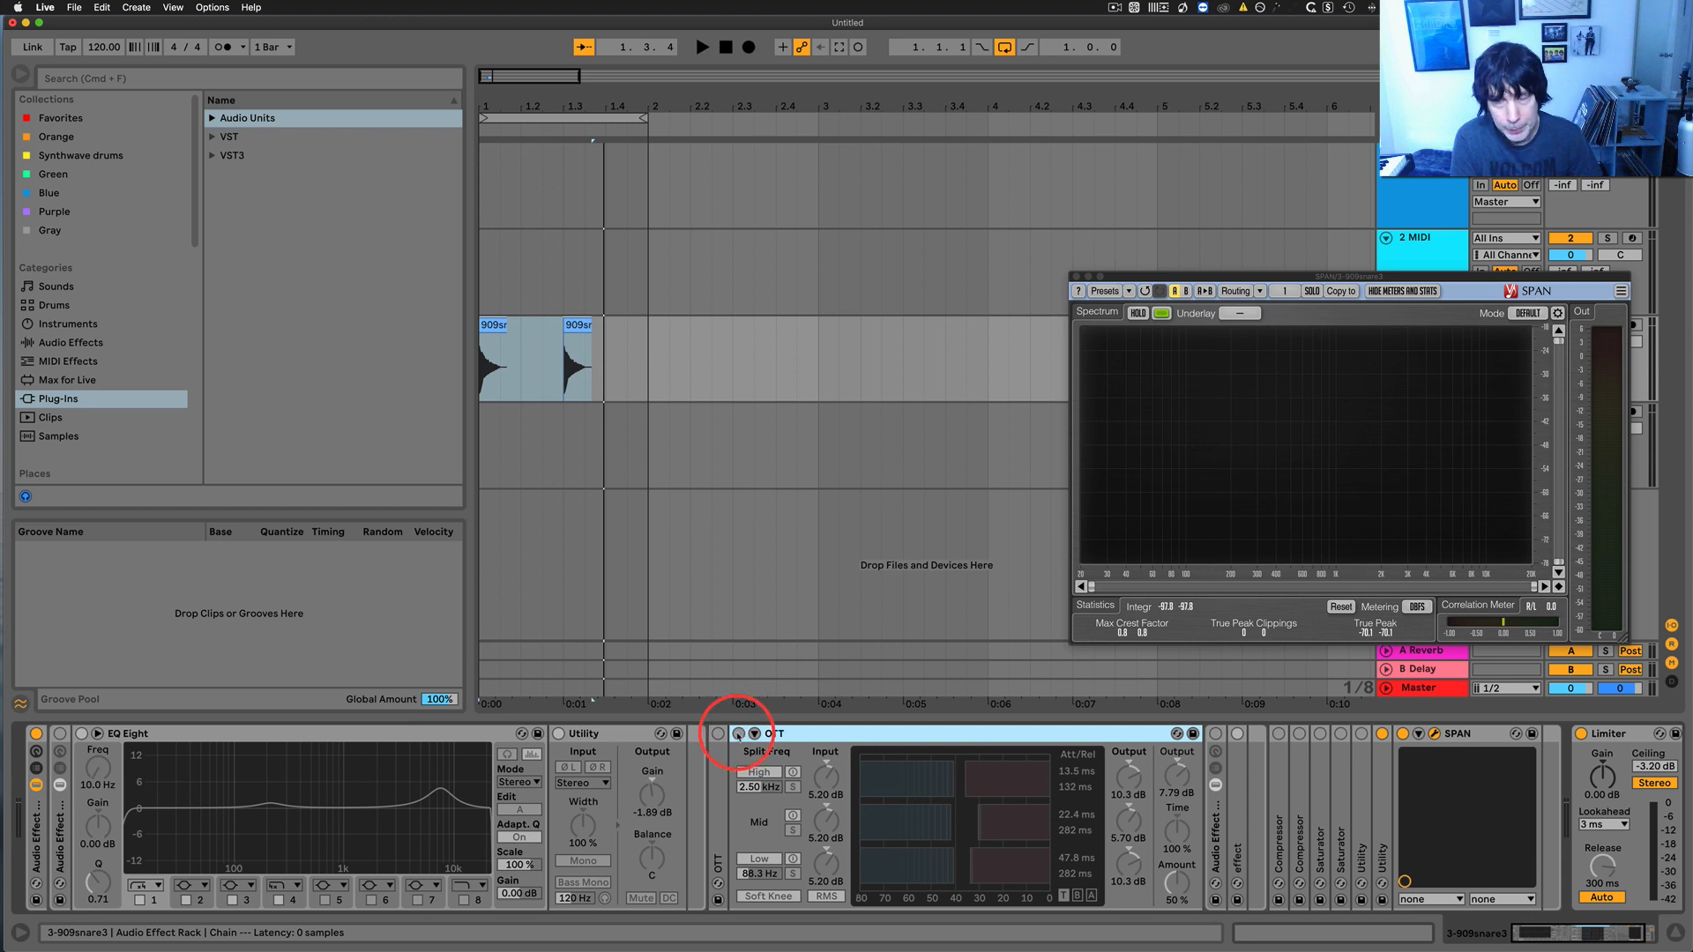
{"action": "key", "text": "space"}
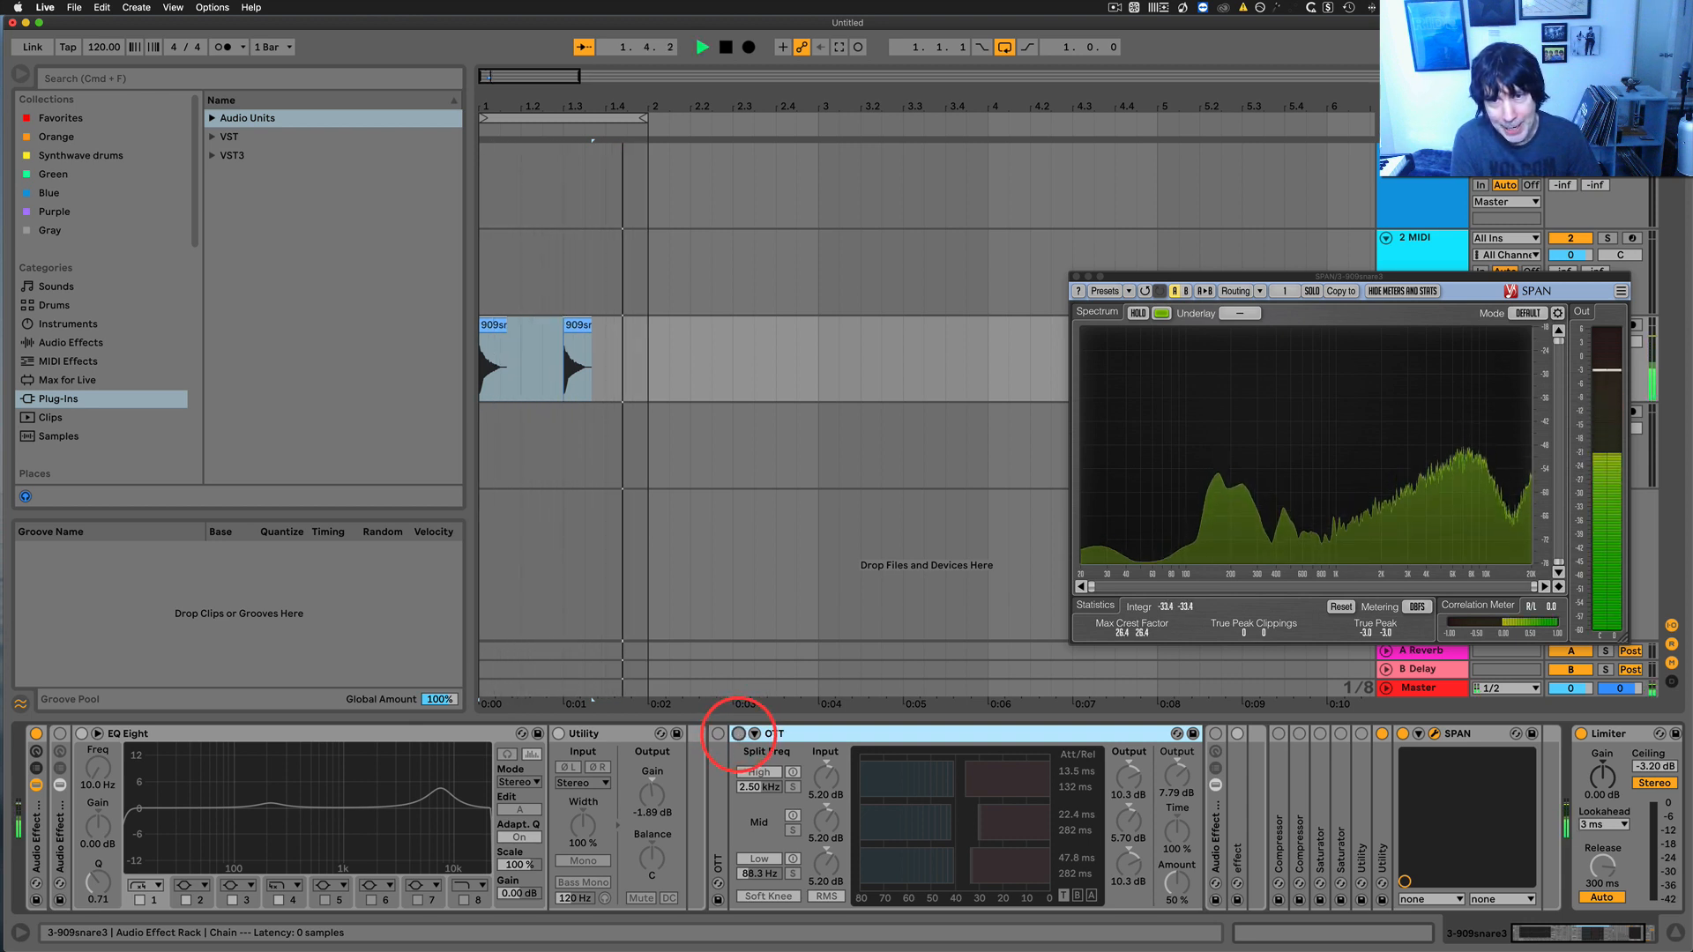
{"action": "left_click", "coordinate": [740, 734]}
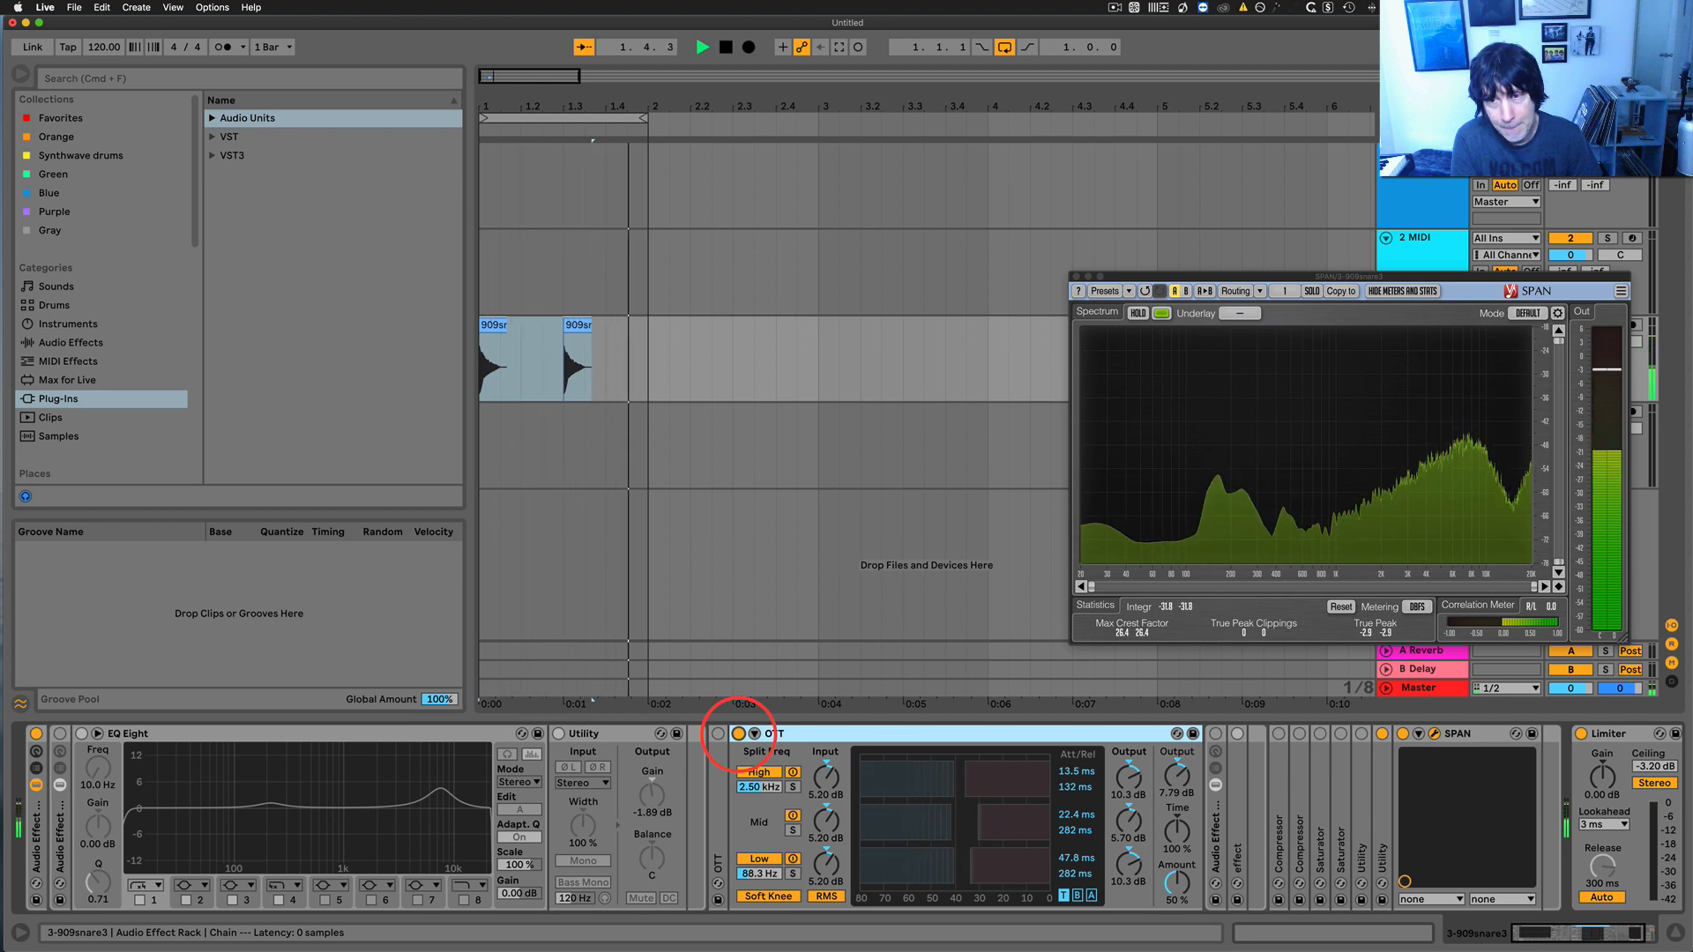
{"action": "key", "text": "space"}
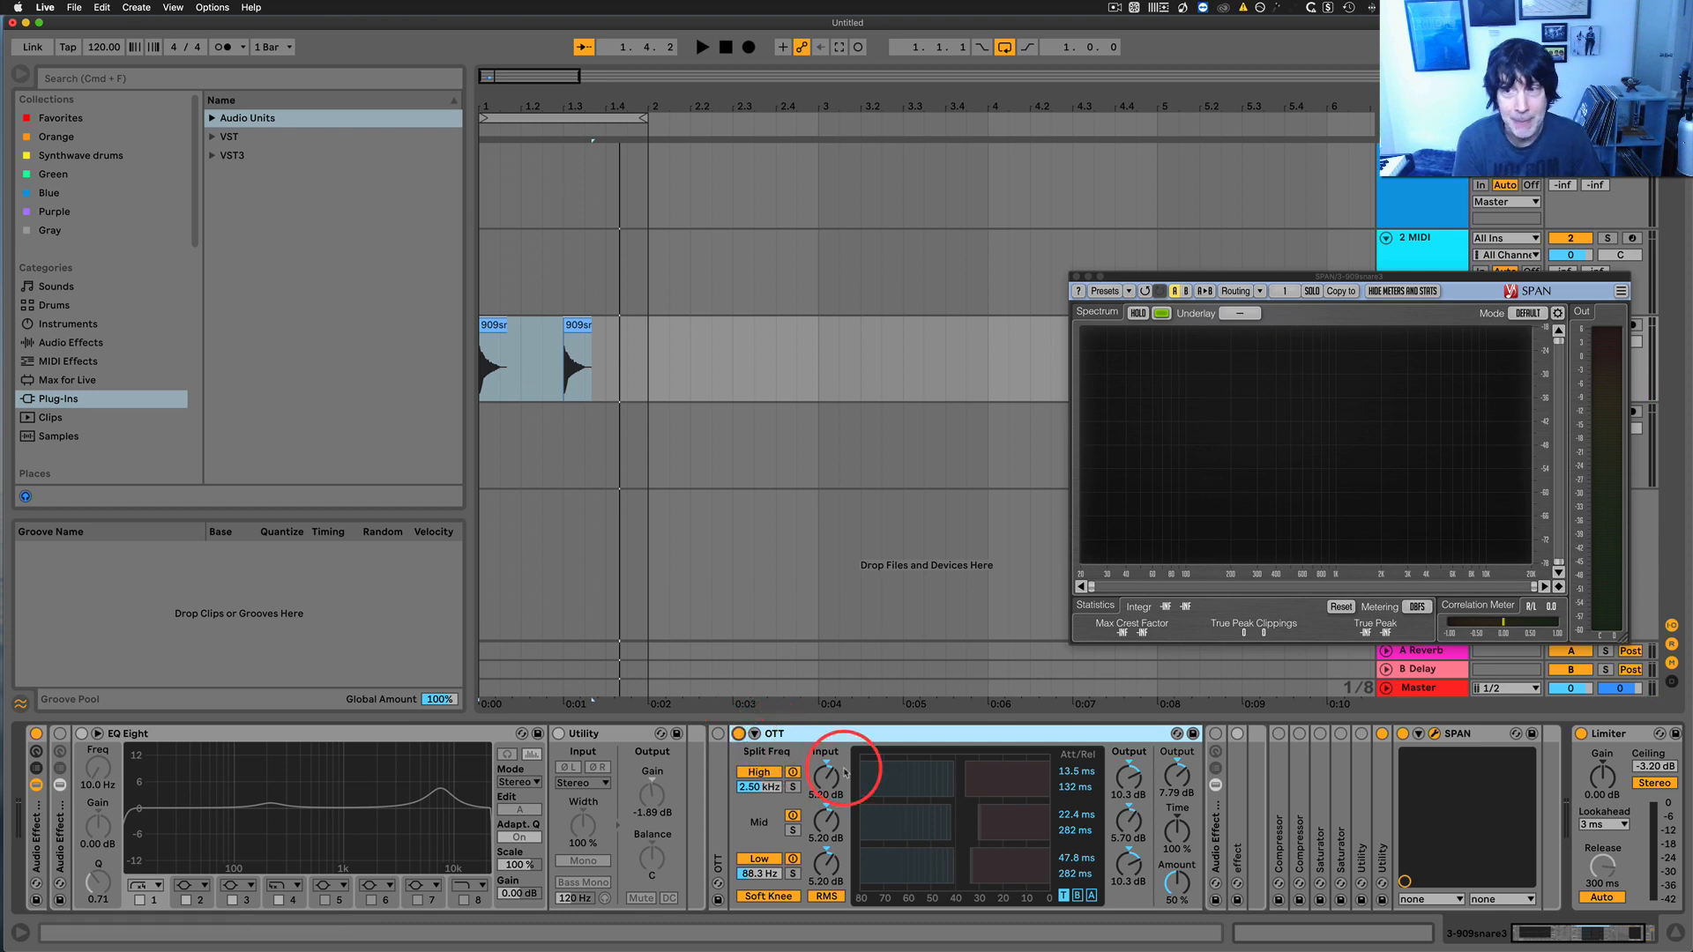
{"action": "scroll", "coordinate": [794, 777], "scroll_direction": "right", "scroll_amount": 3}
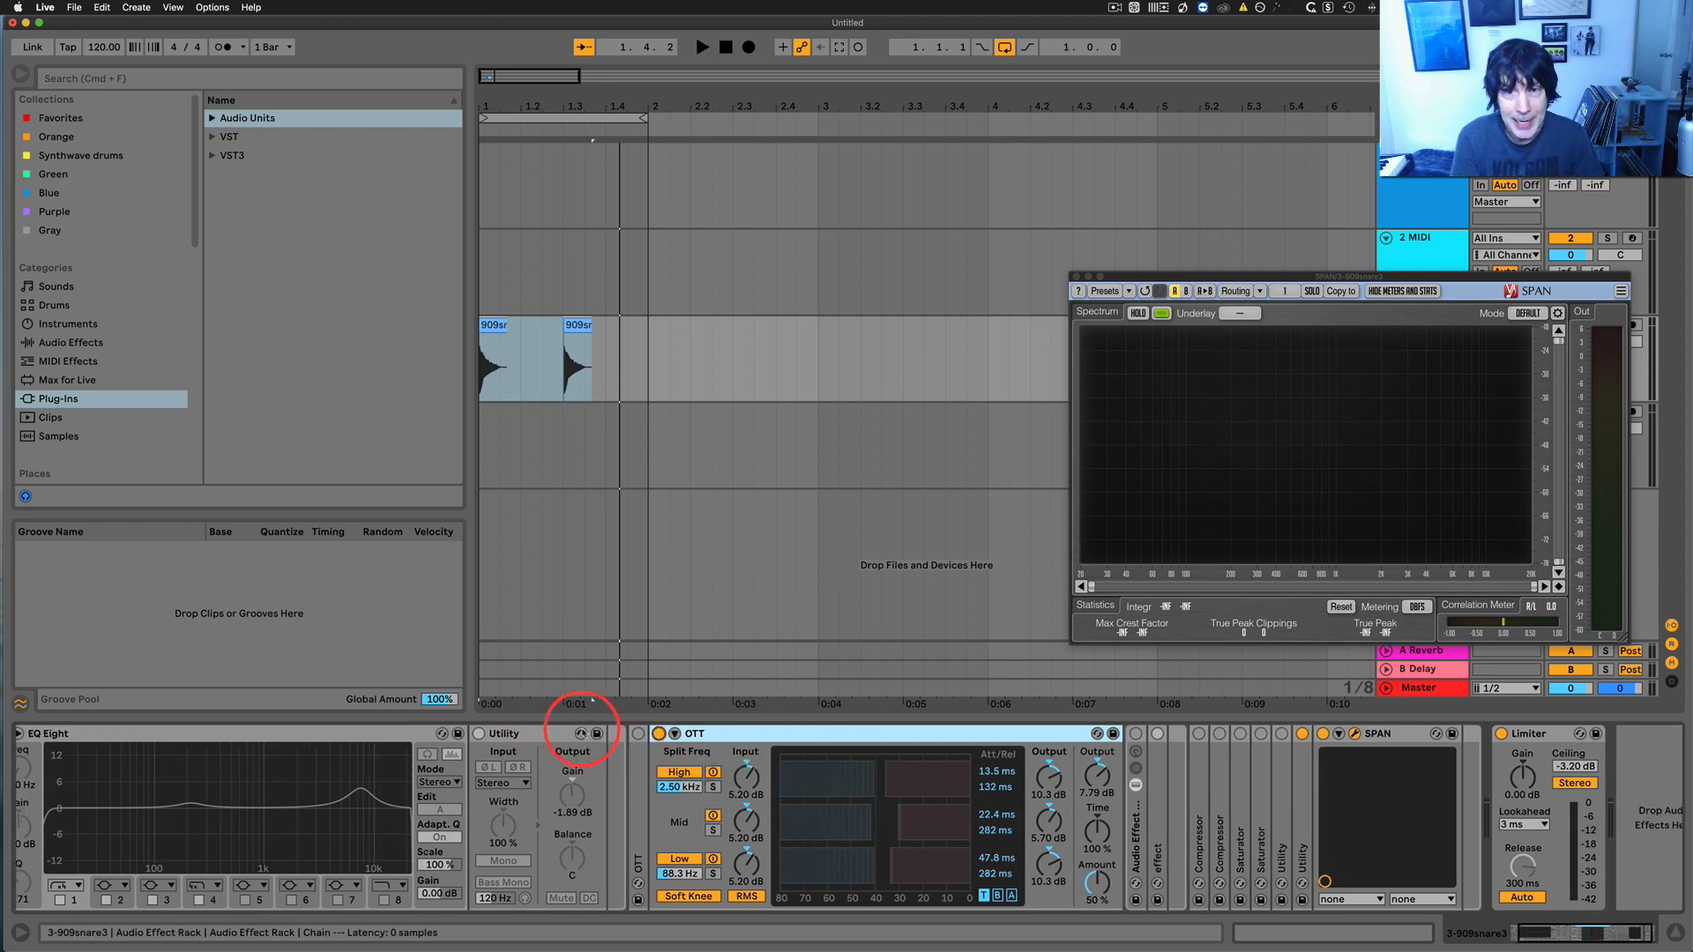
Bypass the second OTT and compare the snare loop with the first Compressor off and on, ending with playback stopped
{"action": "left_click", "coordinate": [659, 734]}
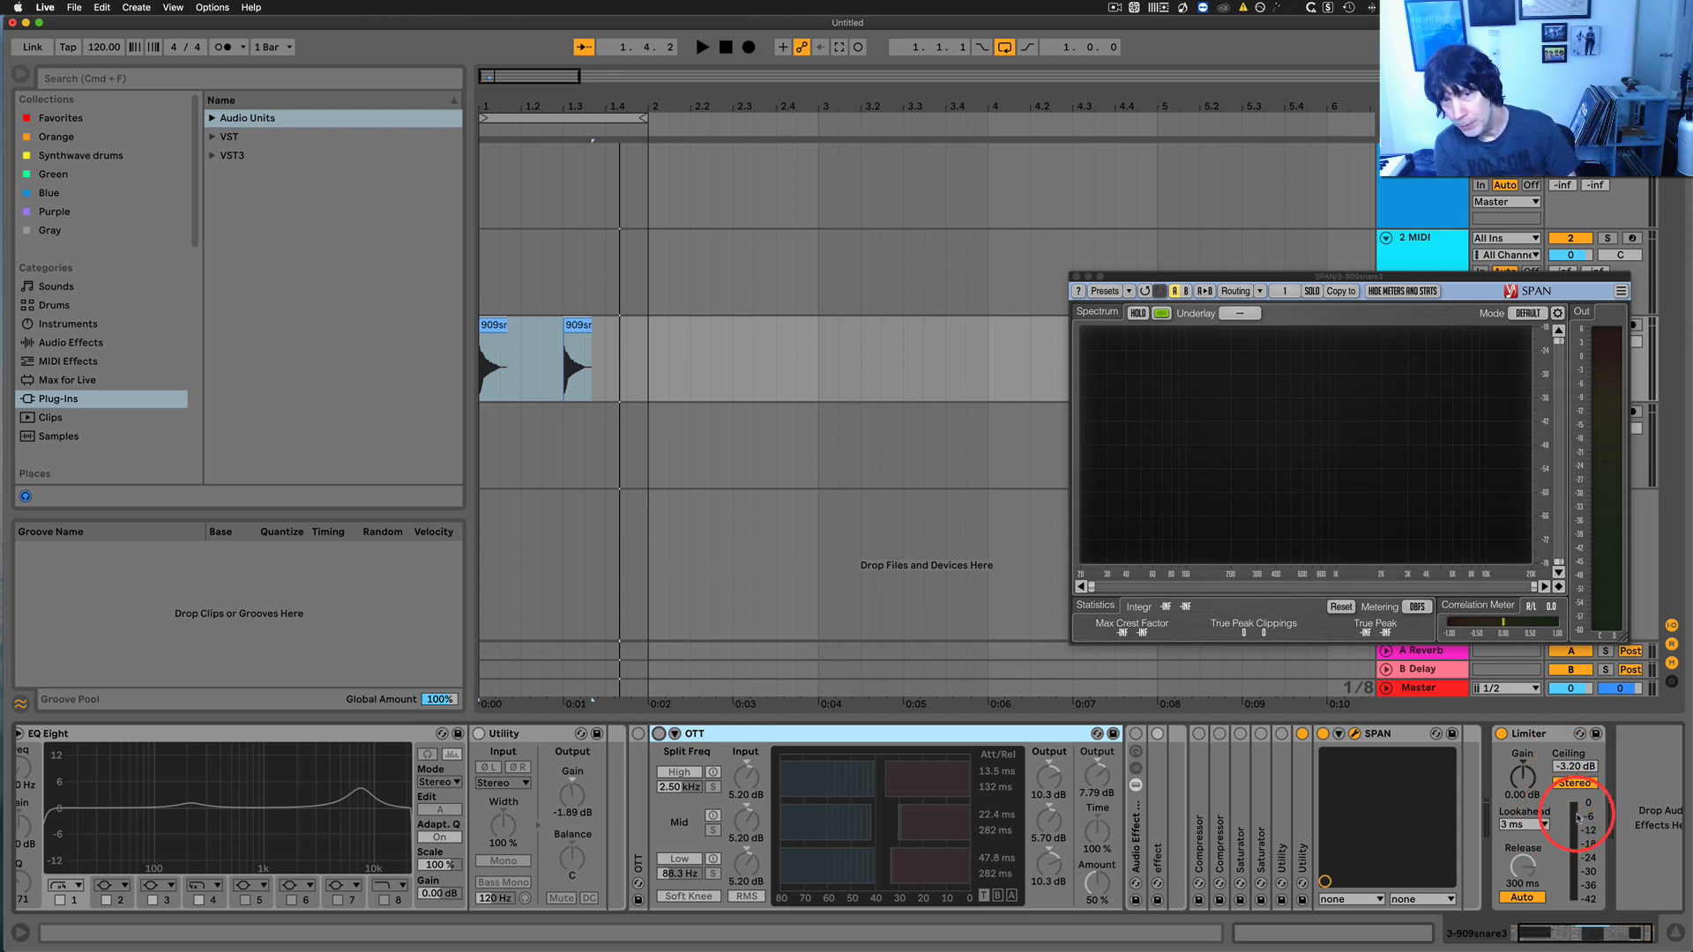
{"action": "key", "text": "space"}
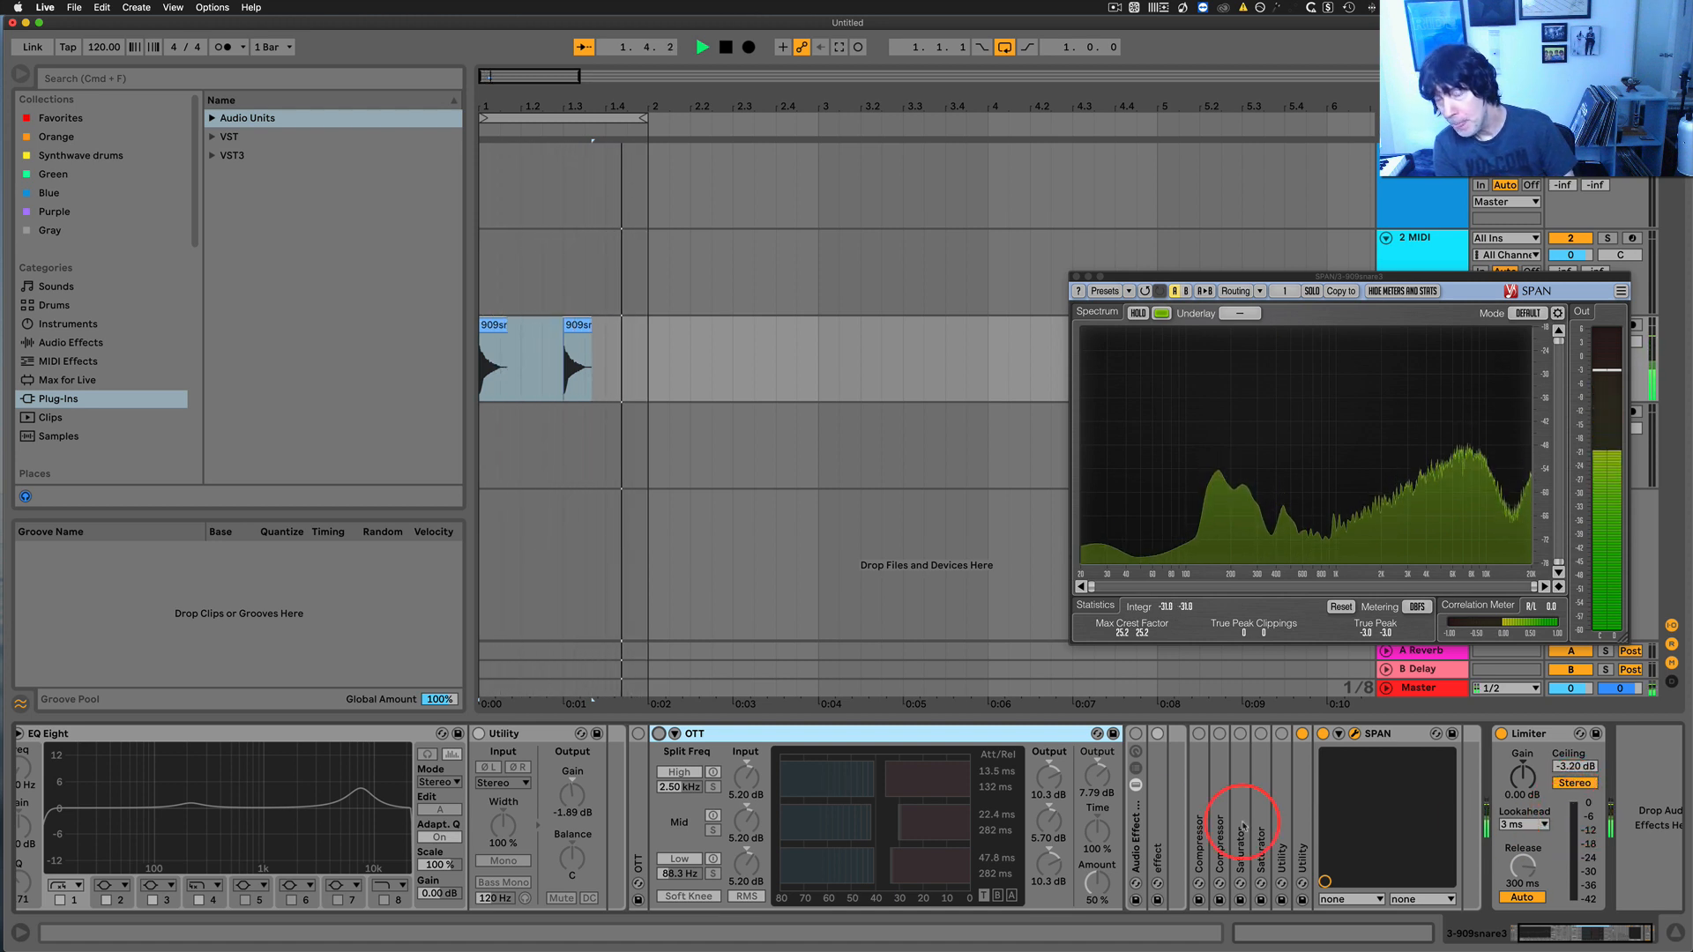
{"action": "key", "text": "space"}
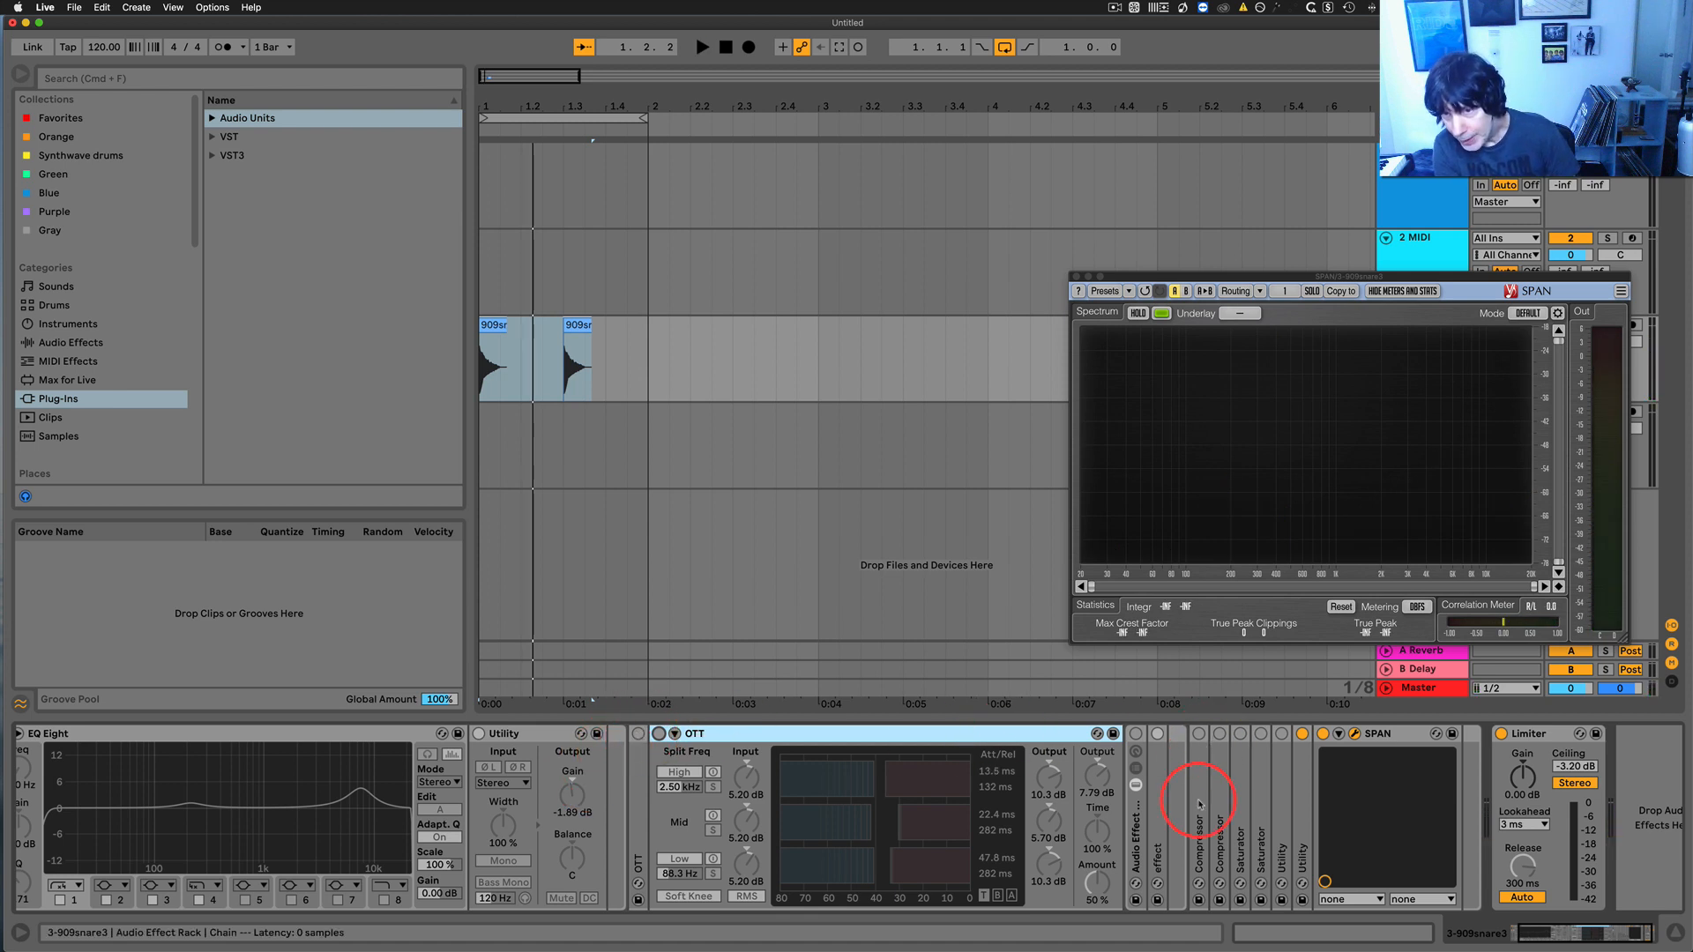
{"action": "left_click", "coordinate": [1200, 734]}
{"action": "key", "text": "space"}
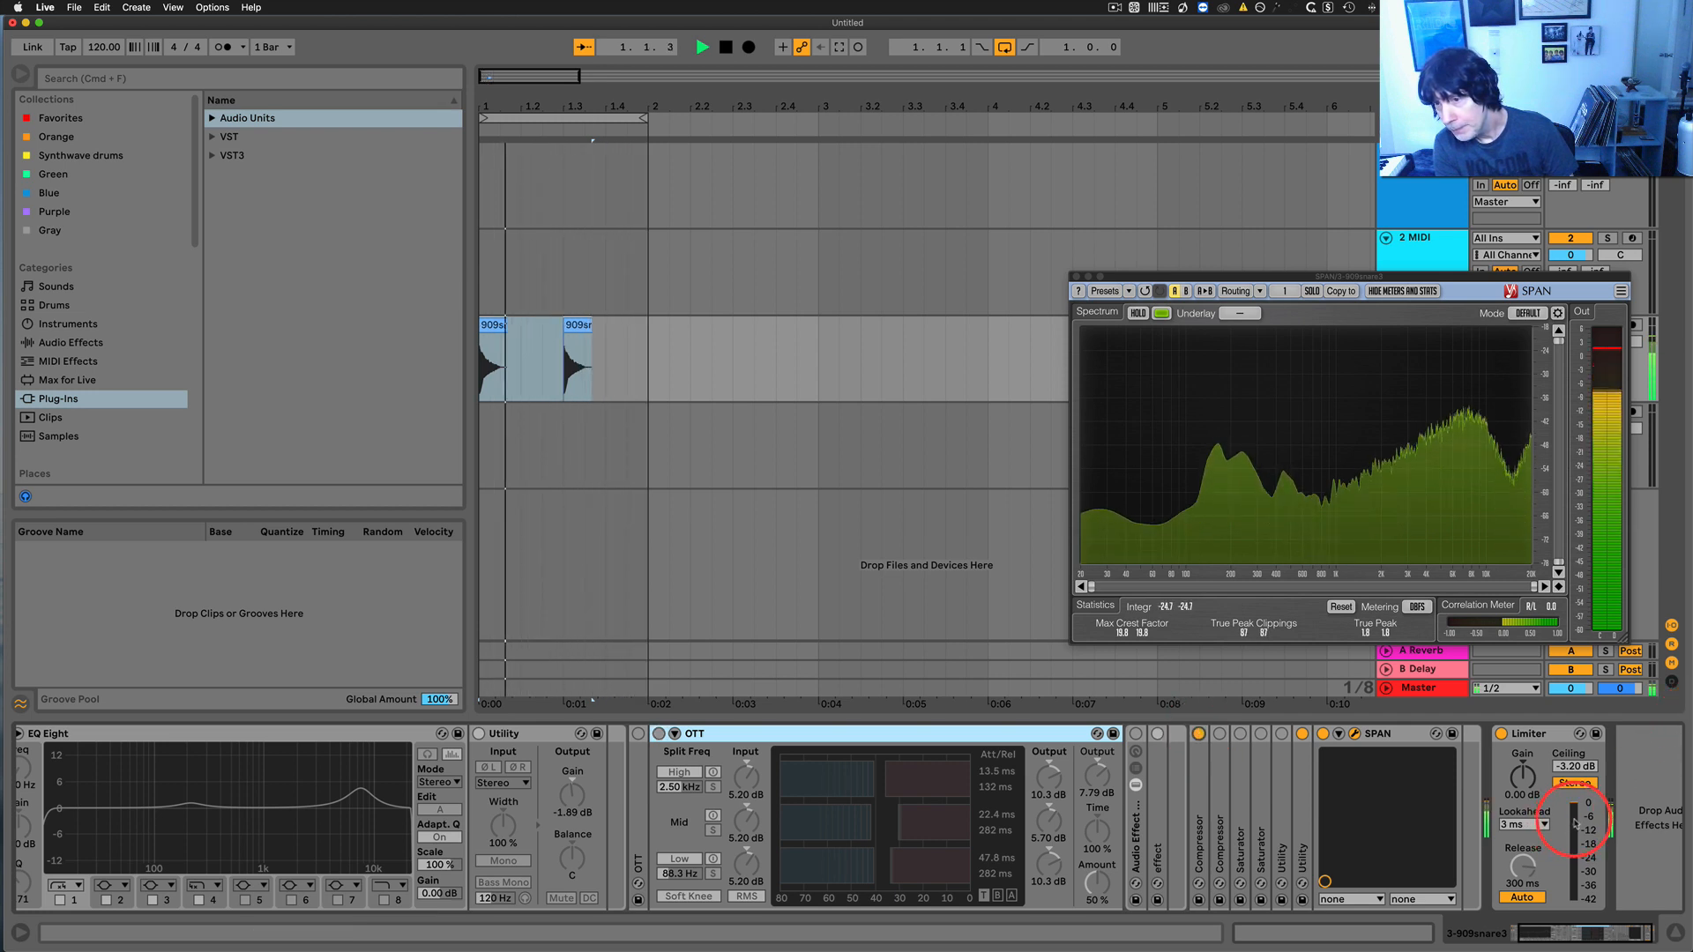
{"action": "key", "text": "space"}
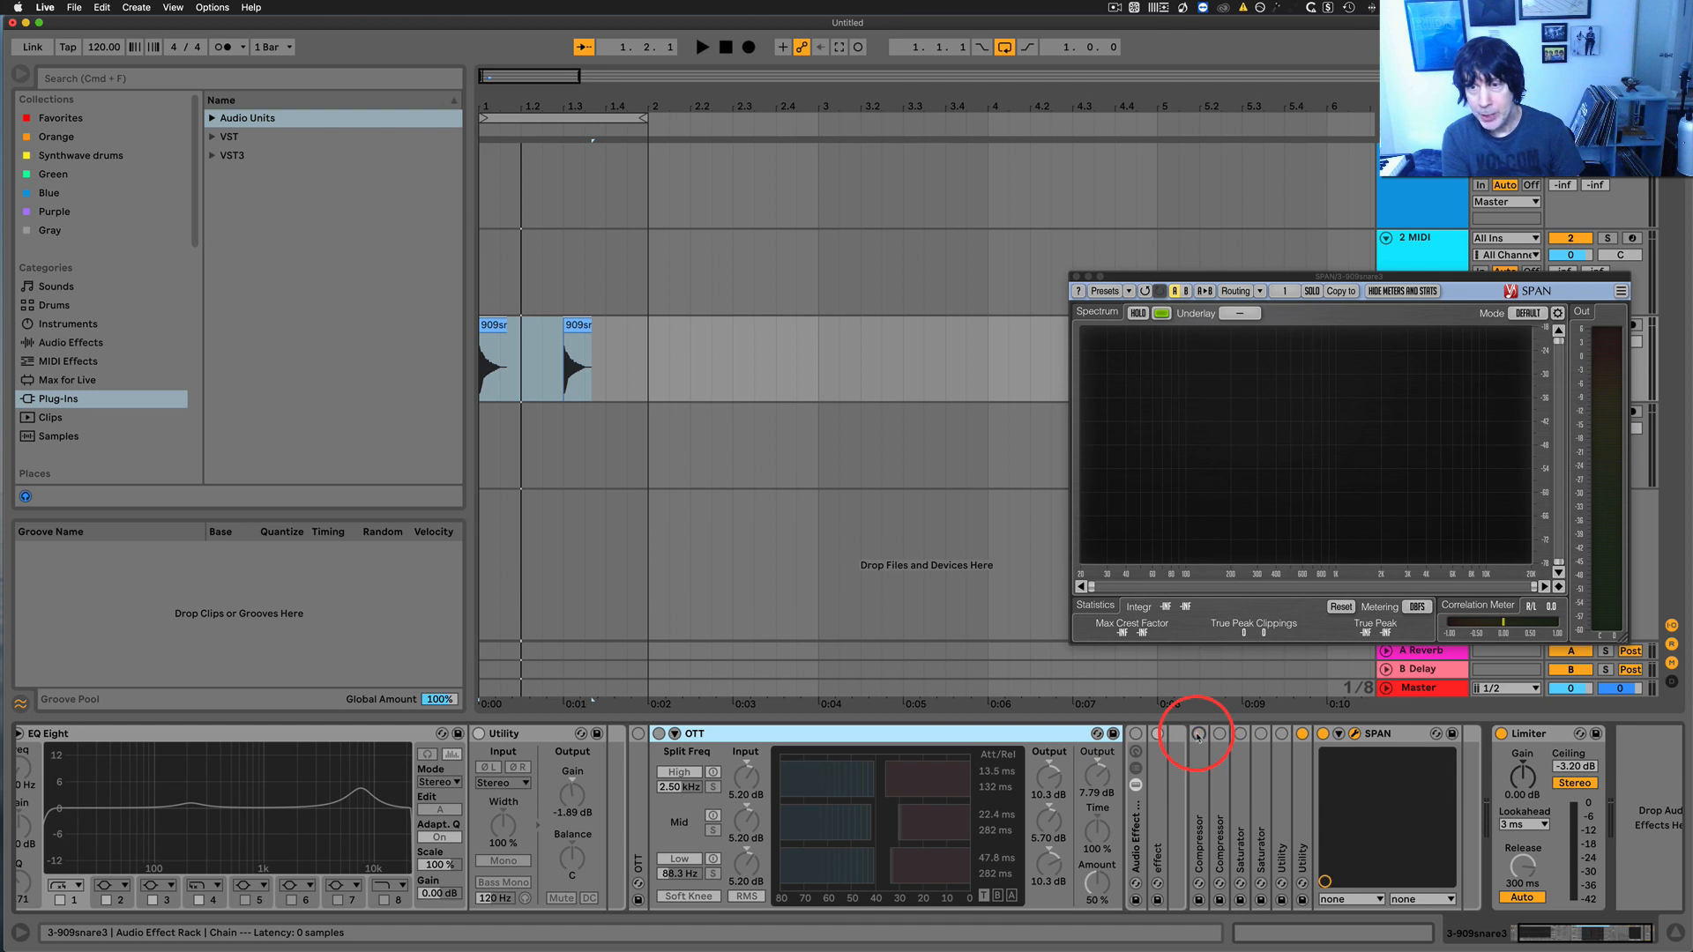
Expand the first Compressor and compare the snare loop with it off and on, leaving it bypassed with playback stopped
{"action": "double_click", "coordinate": [1198, 783]}
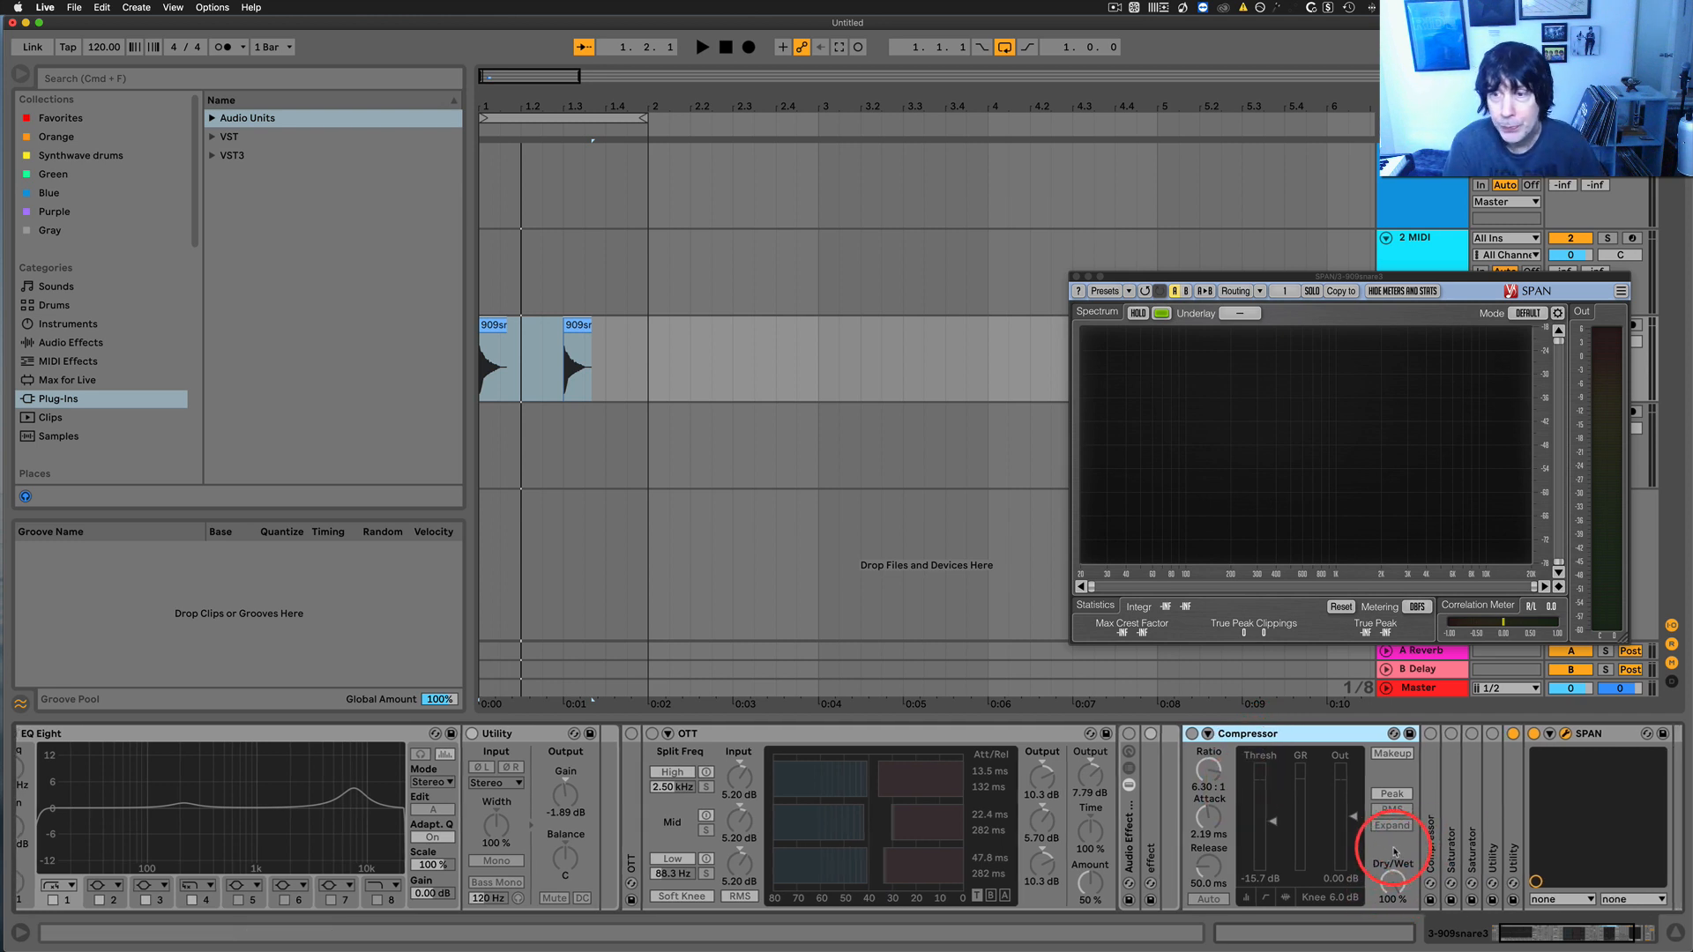
{"action": "scroll", "coordinate": [1394, 851], "scroll_direction": "right", "scroll_amount": 5}
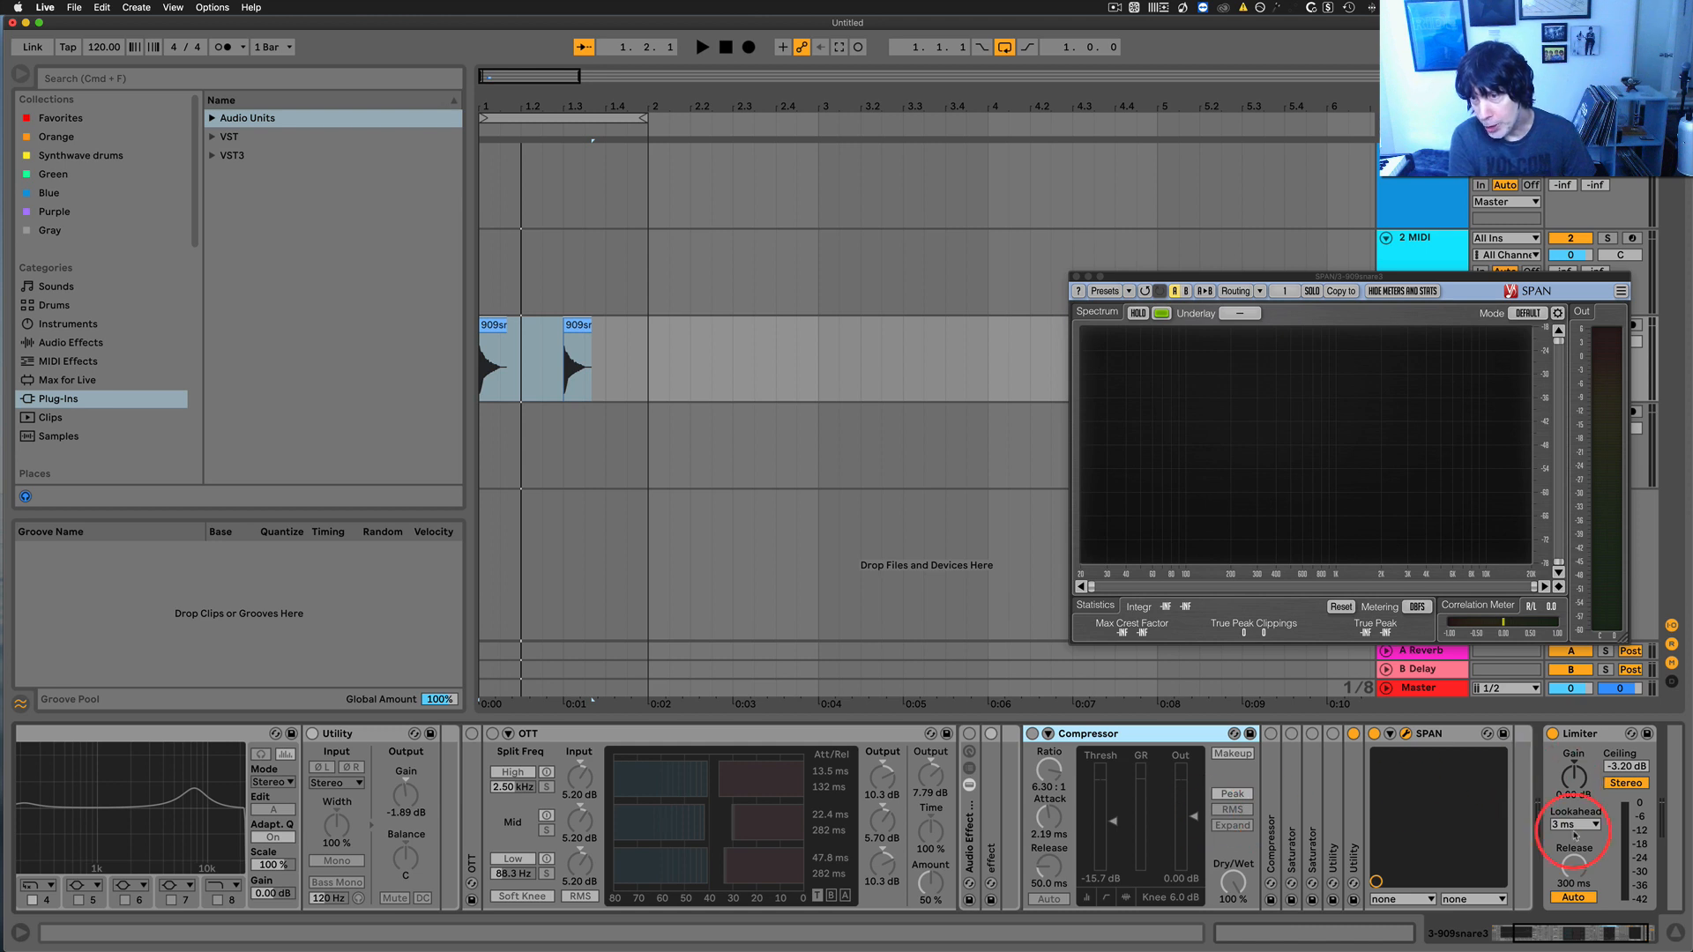
{"action": "key", "text": "space"}
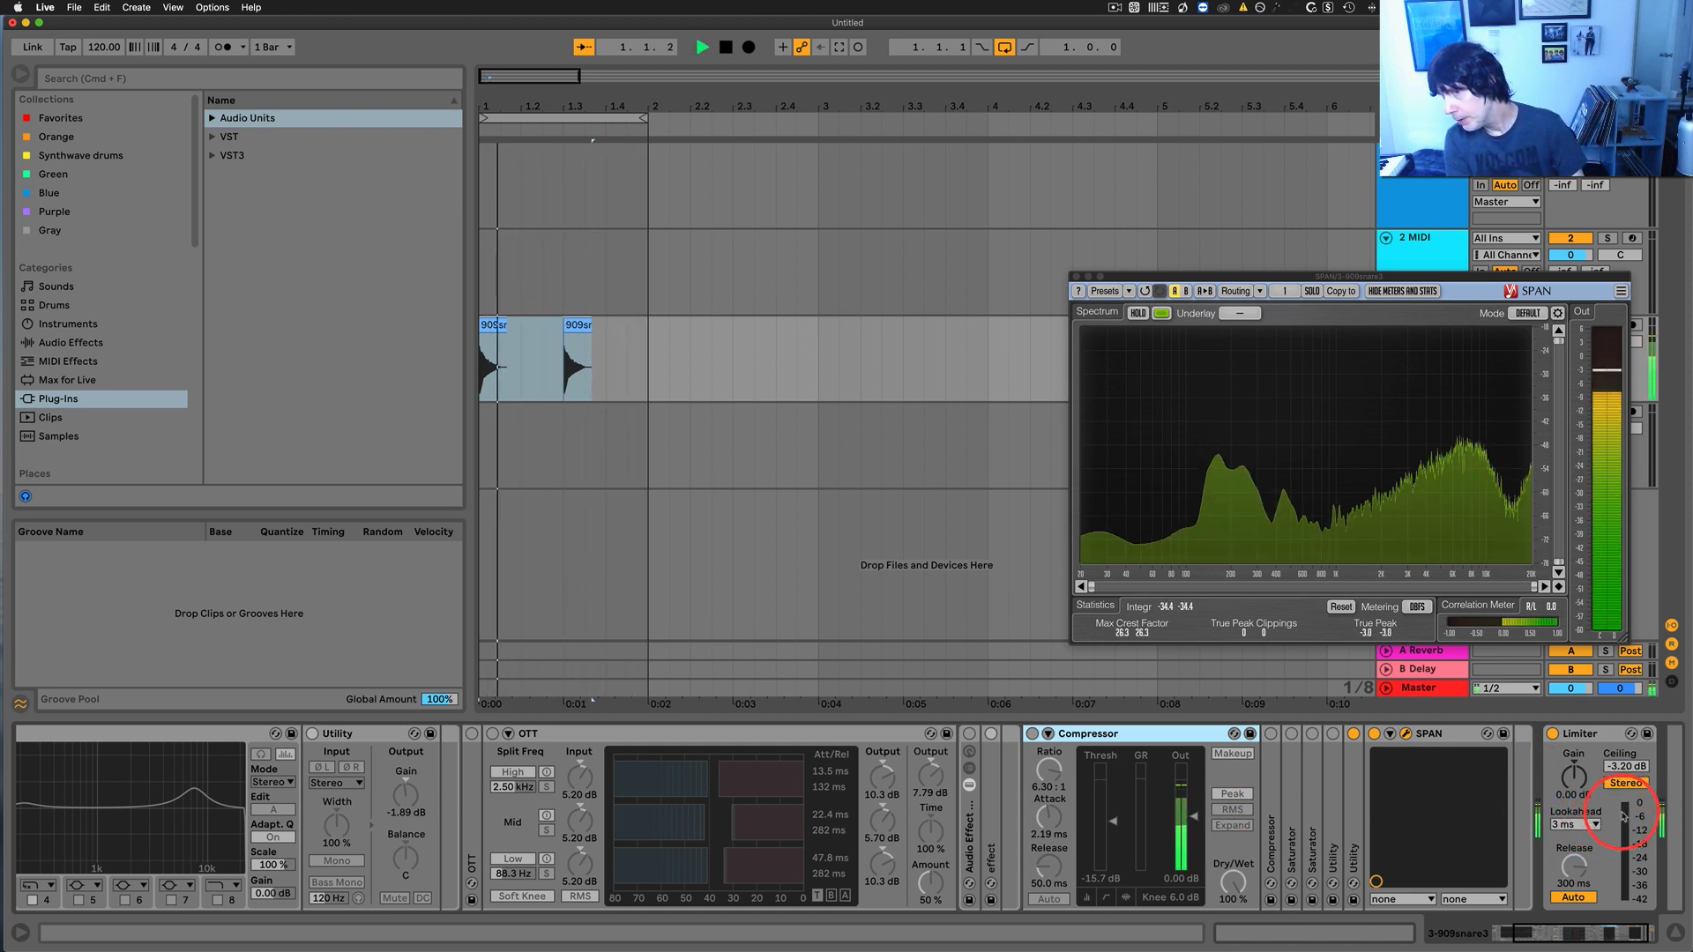
{"action": "key", "text": "space"}
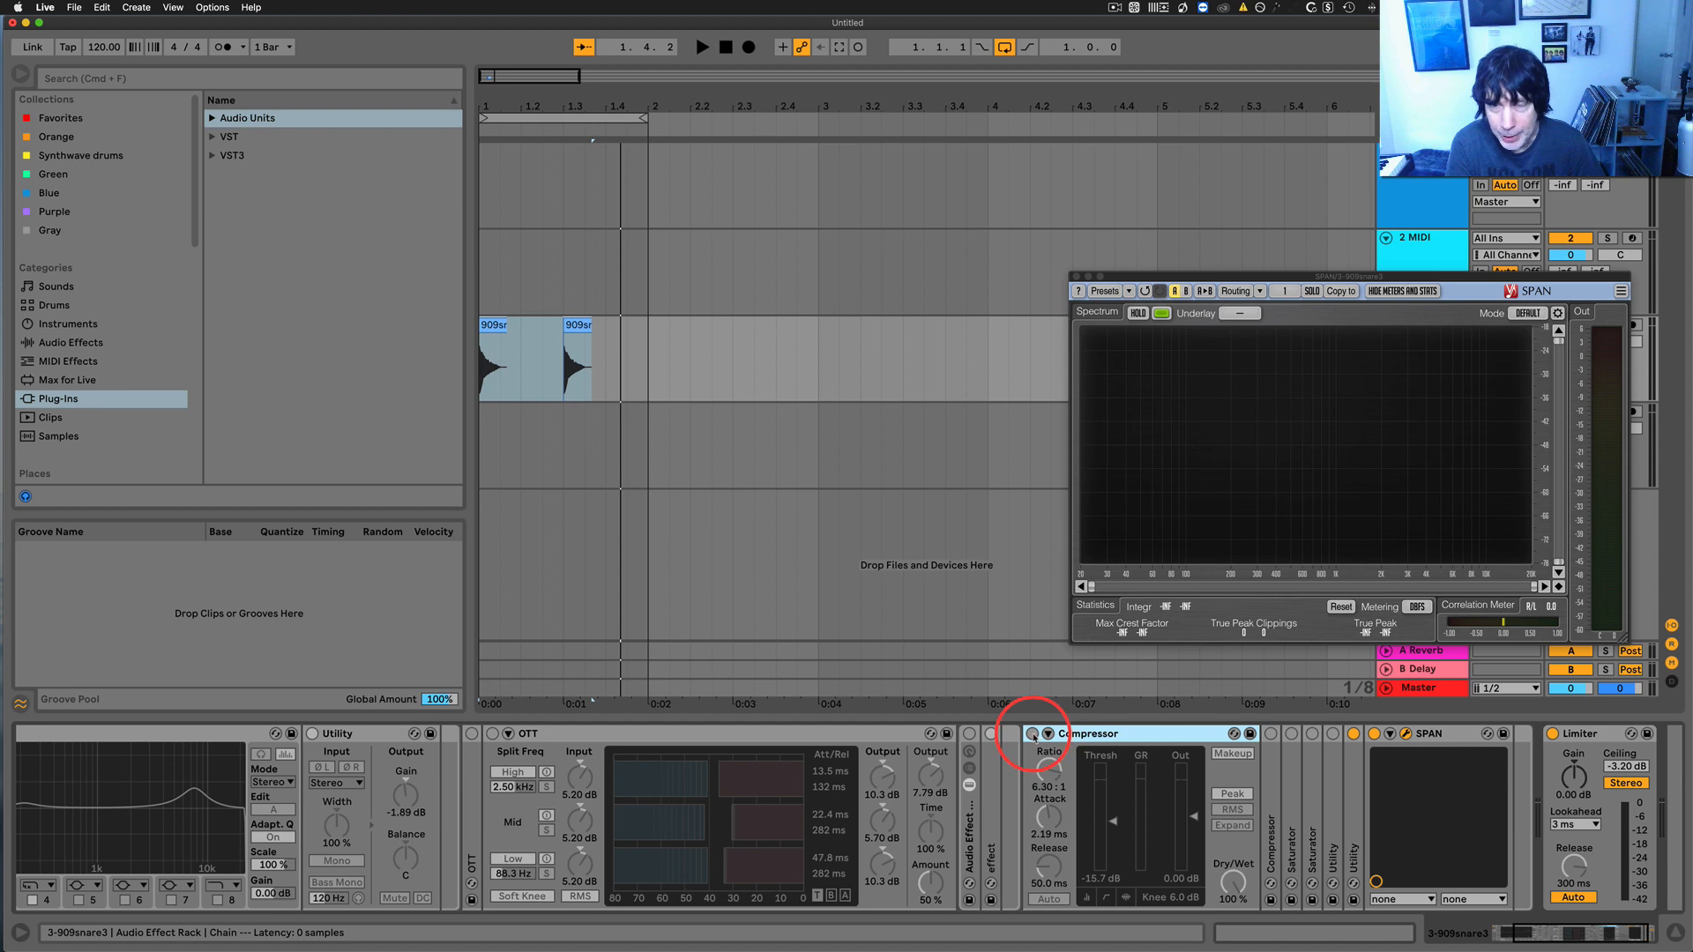
{"action": "left_click", "coordinate": [1032, 734]}
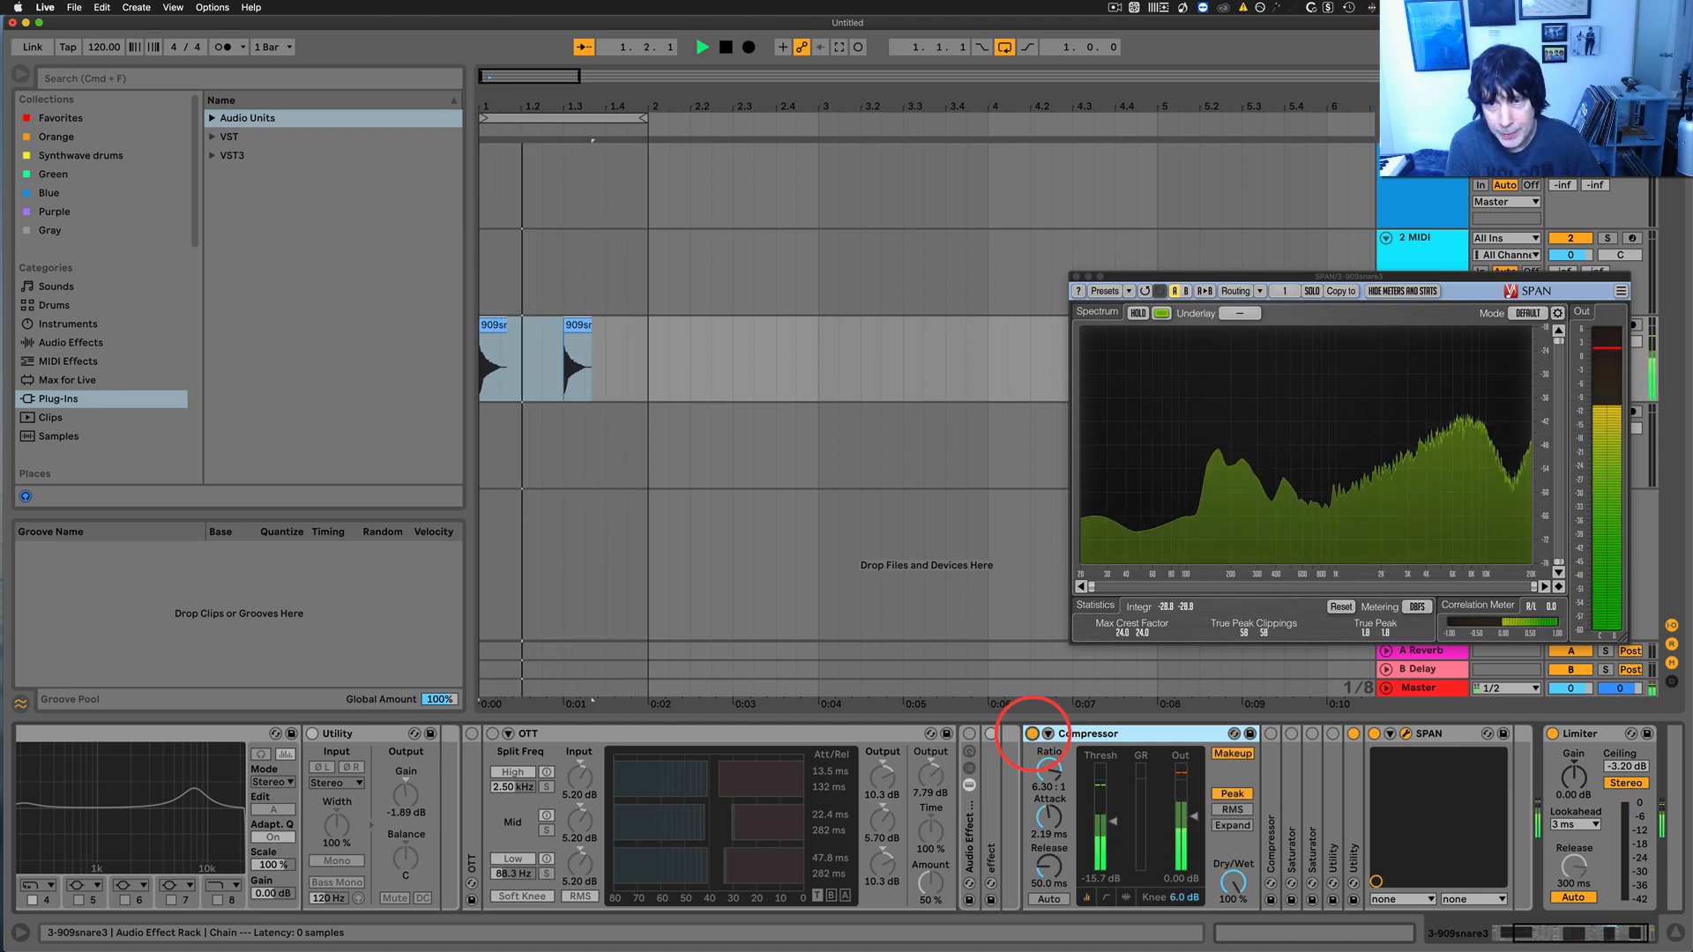
{"action": "key", "text": "space"}
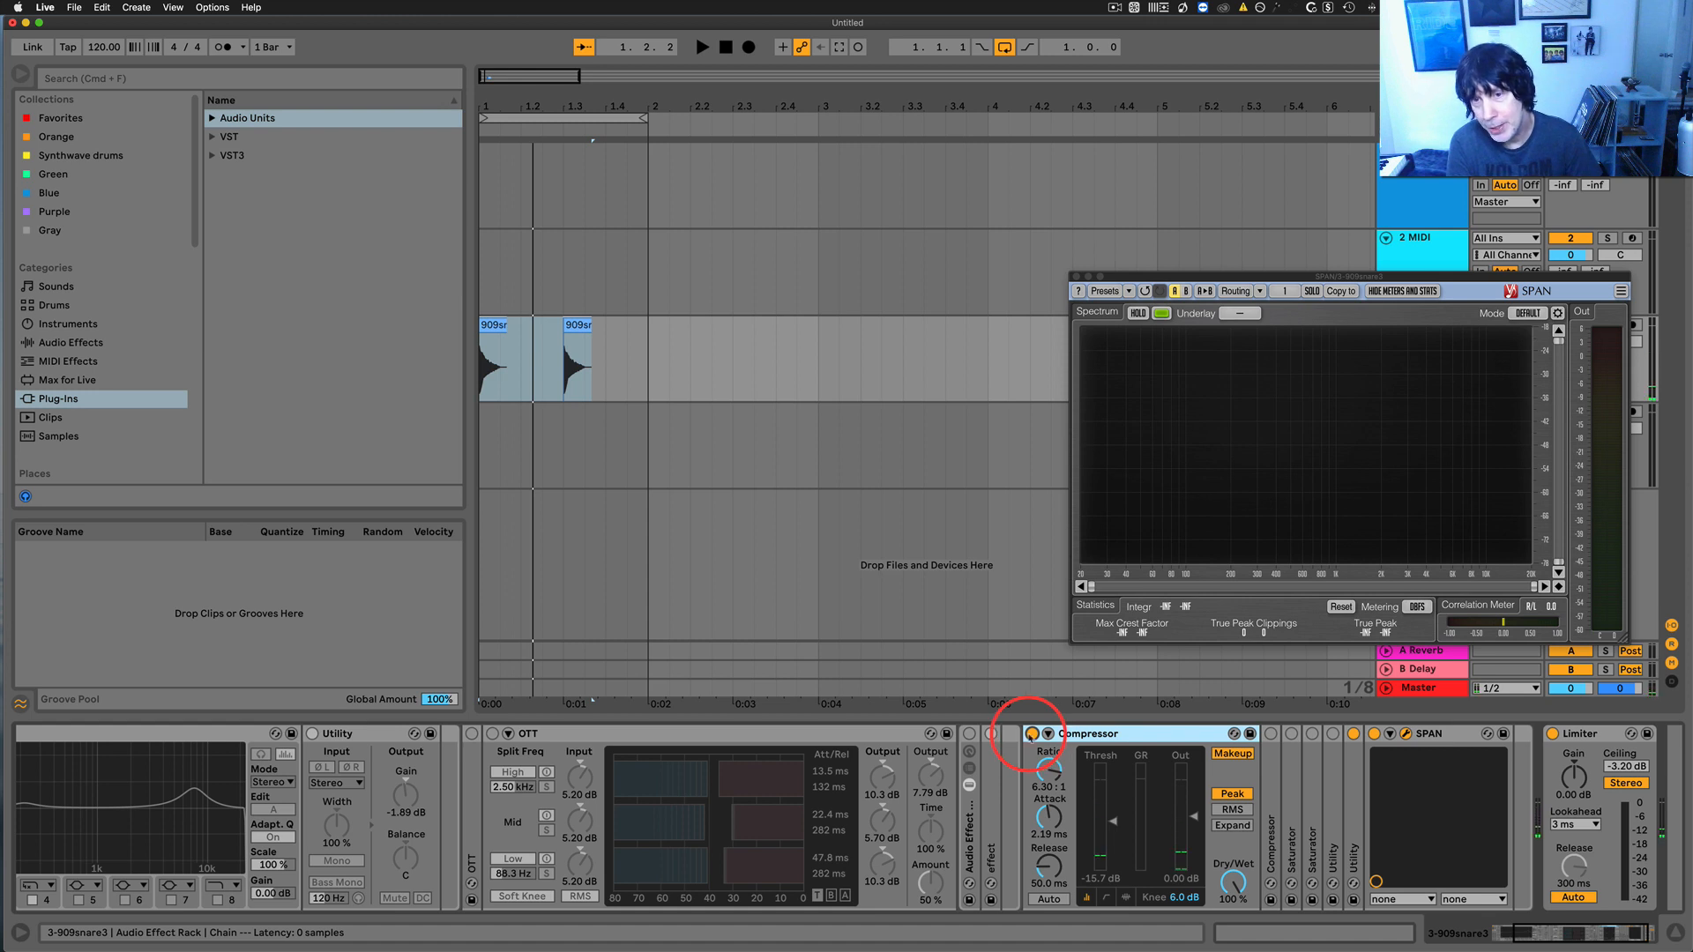
{"action": "left_click", "coordinate": [1033, 734]}
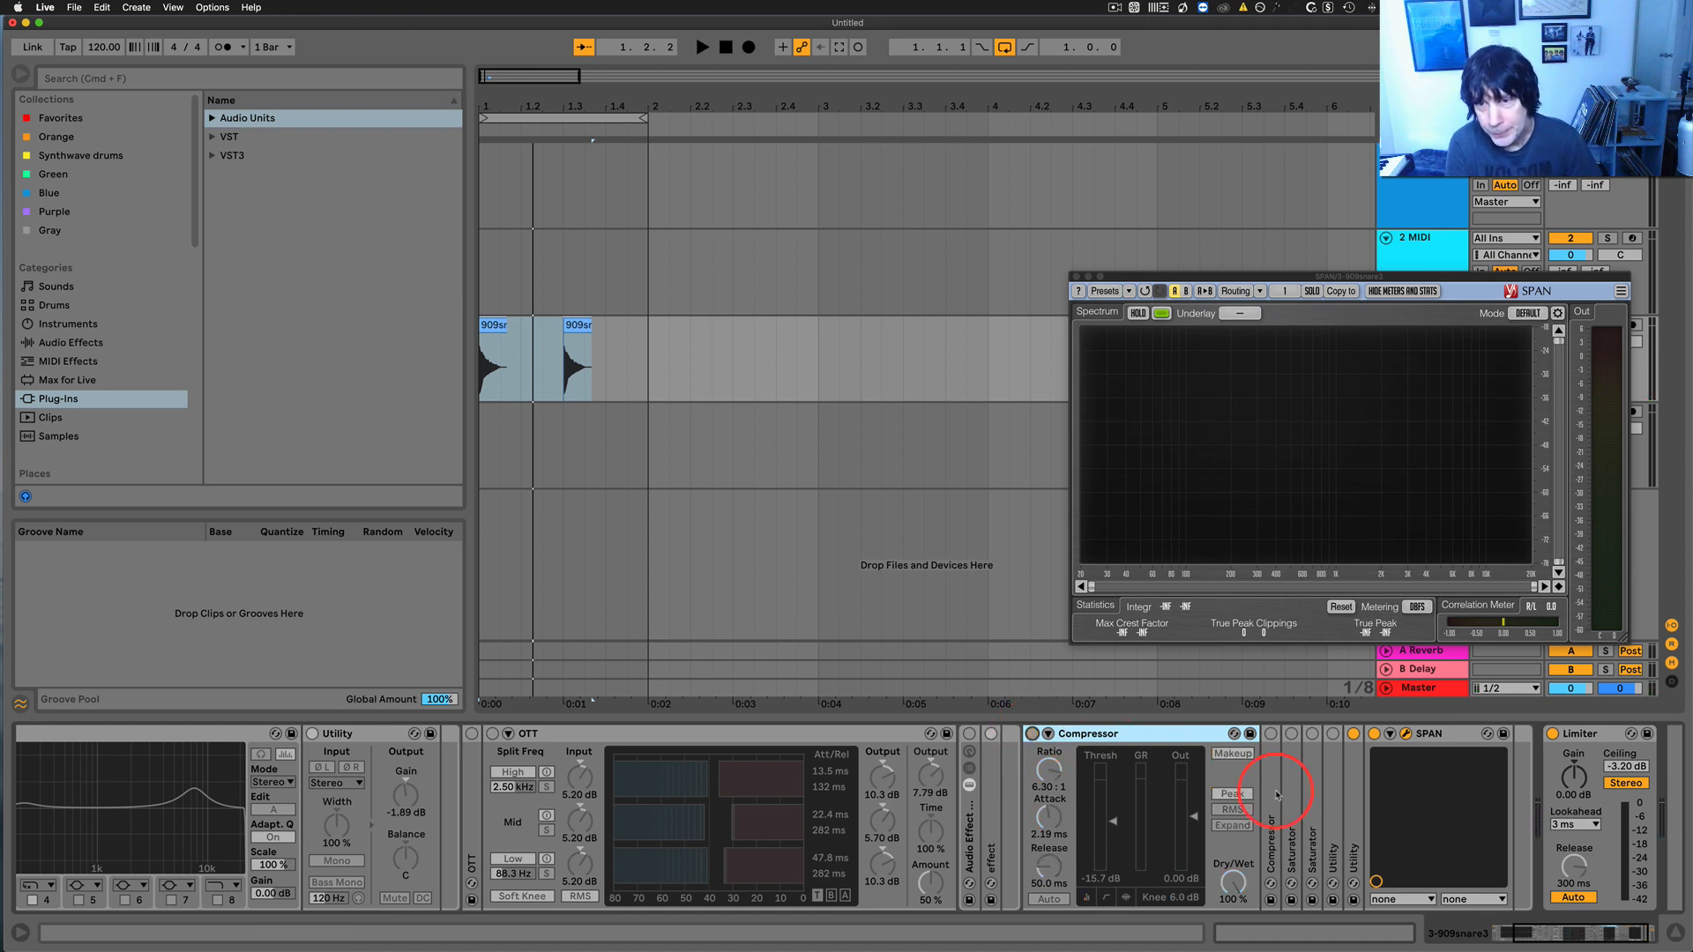
Expand the second Compressor and compare the looping snare with it off and on, leaving it enabled with playback stopped
{"action": "double_click", "coordinate": [1271, 790]}
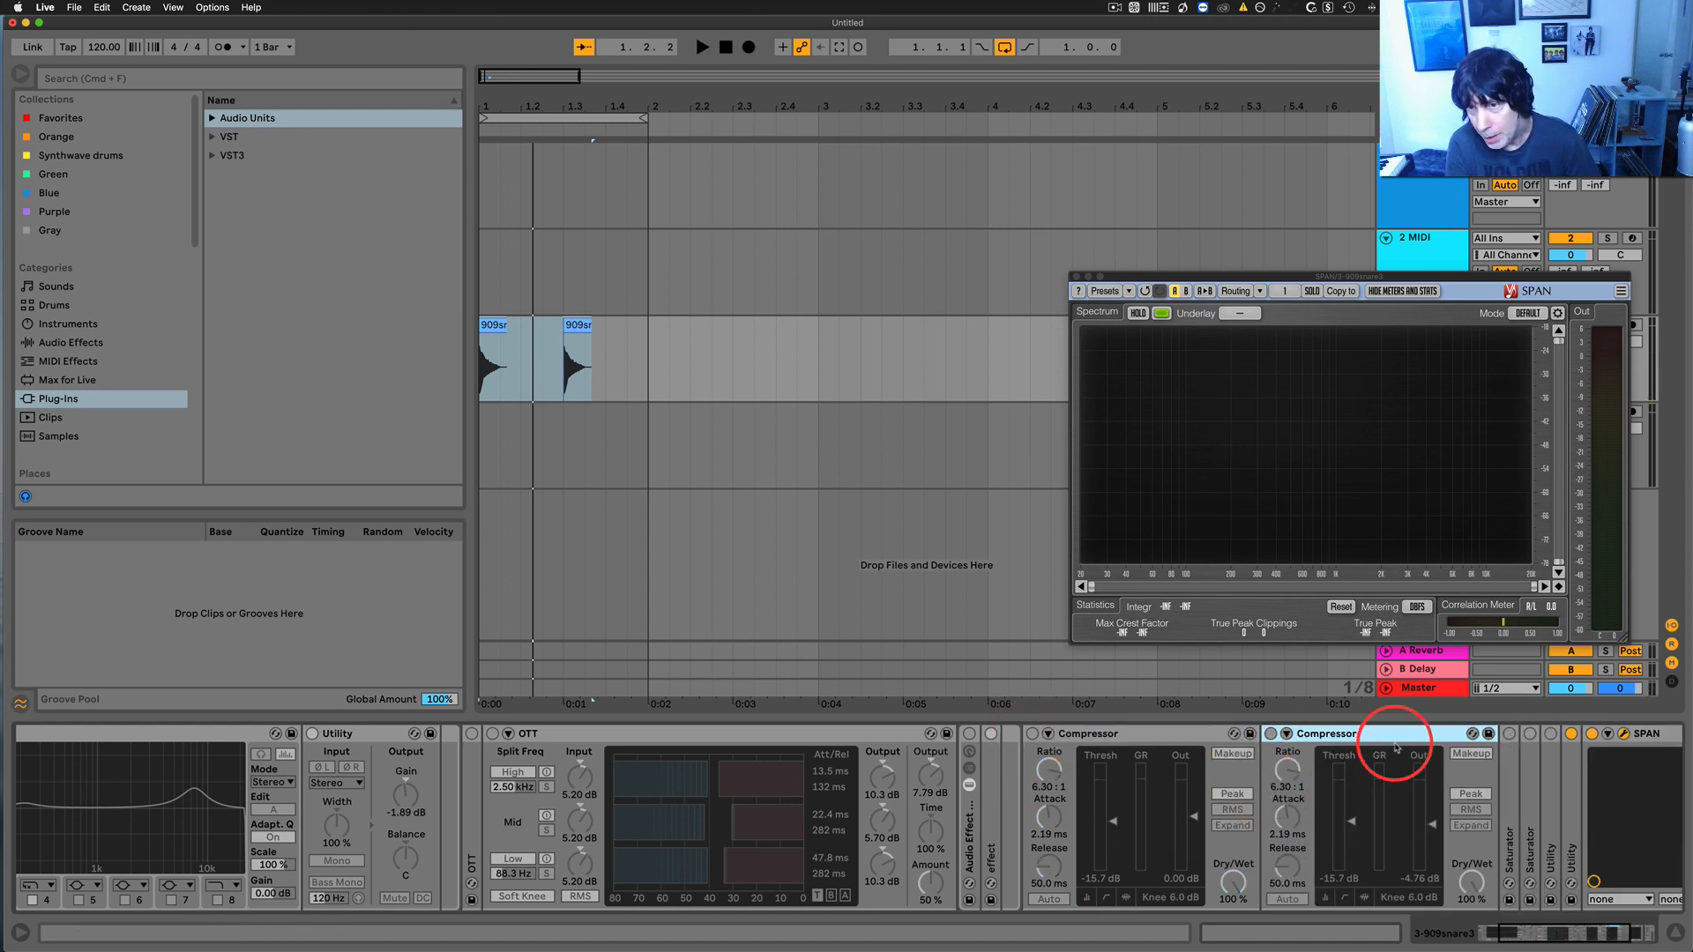
{"action": "scroll", "coordinate": [1364, 793], "scroll_direction": "right", "scroll_amount": 3}
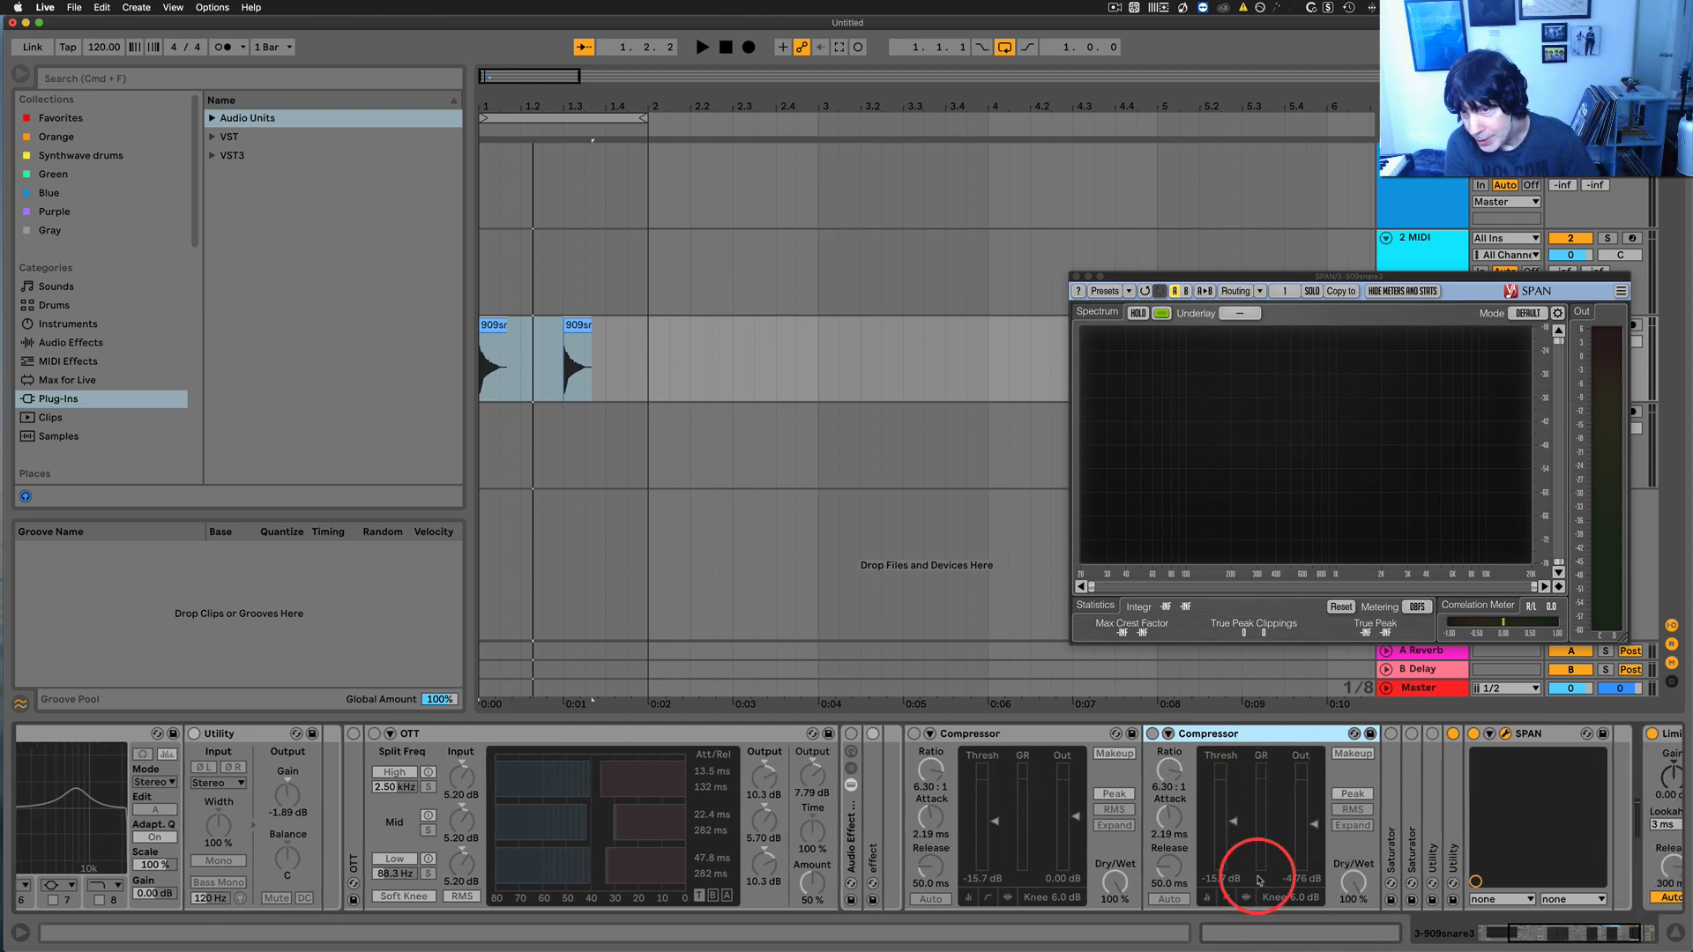
{"action": "key", "text": "space"}
{"action": "left_click", "coordinate": [1152, 735]}
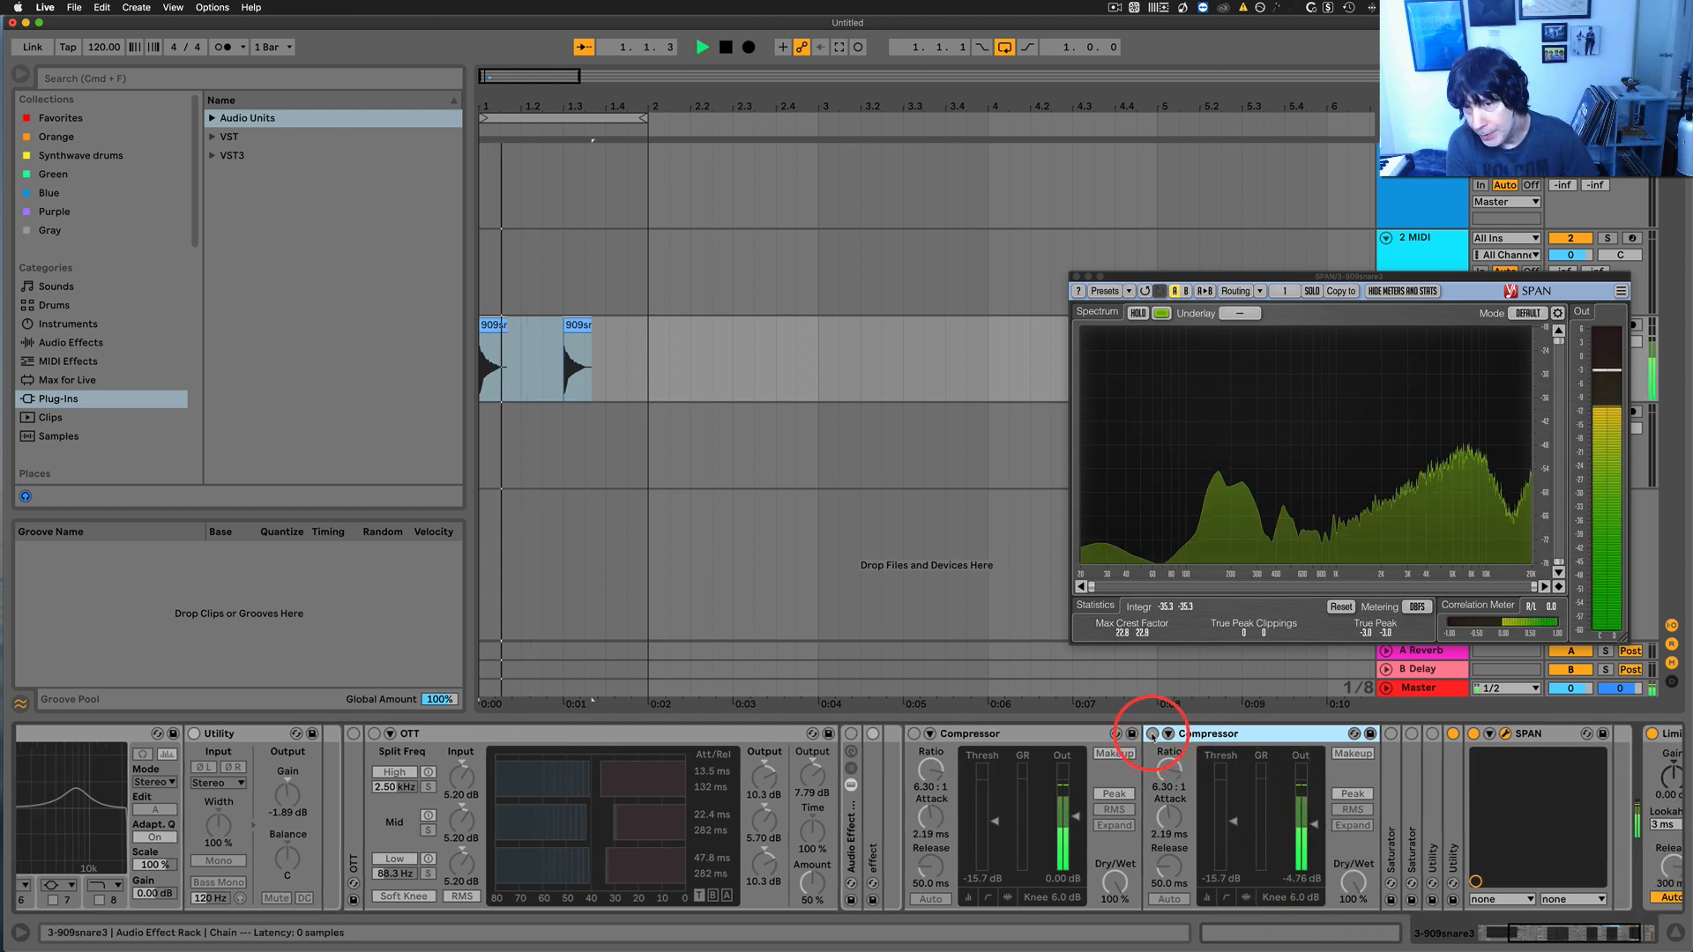
{"action": "left_click", "coordinate": [1151, 734]}
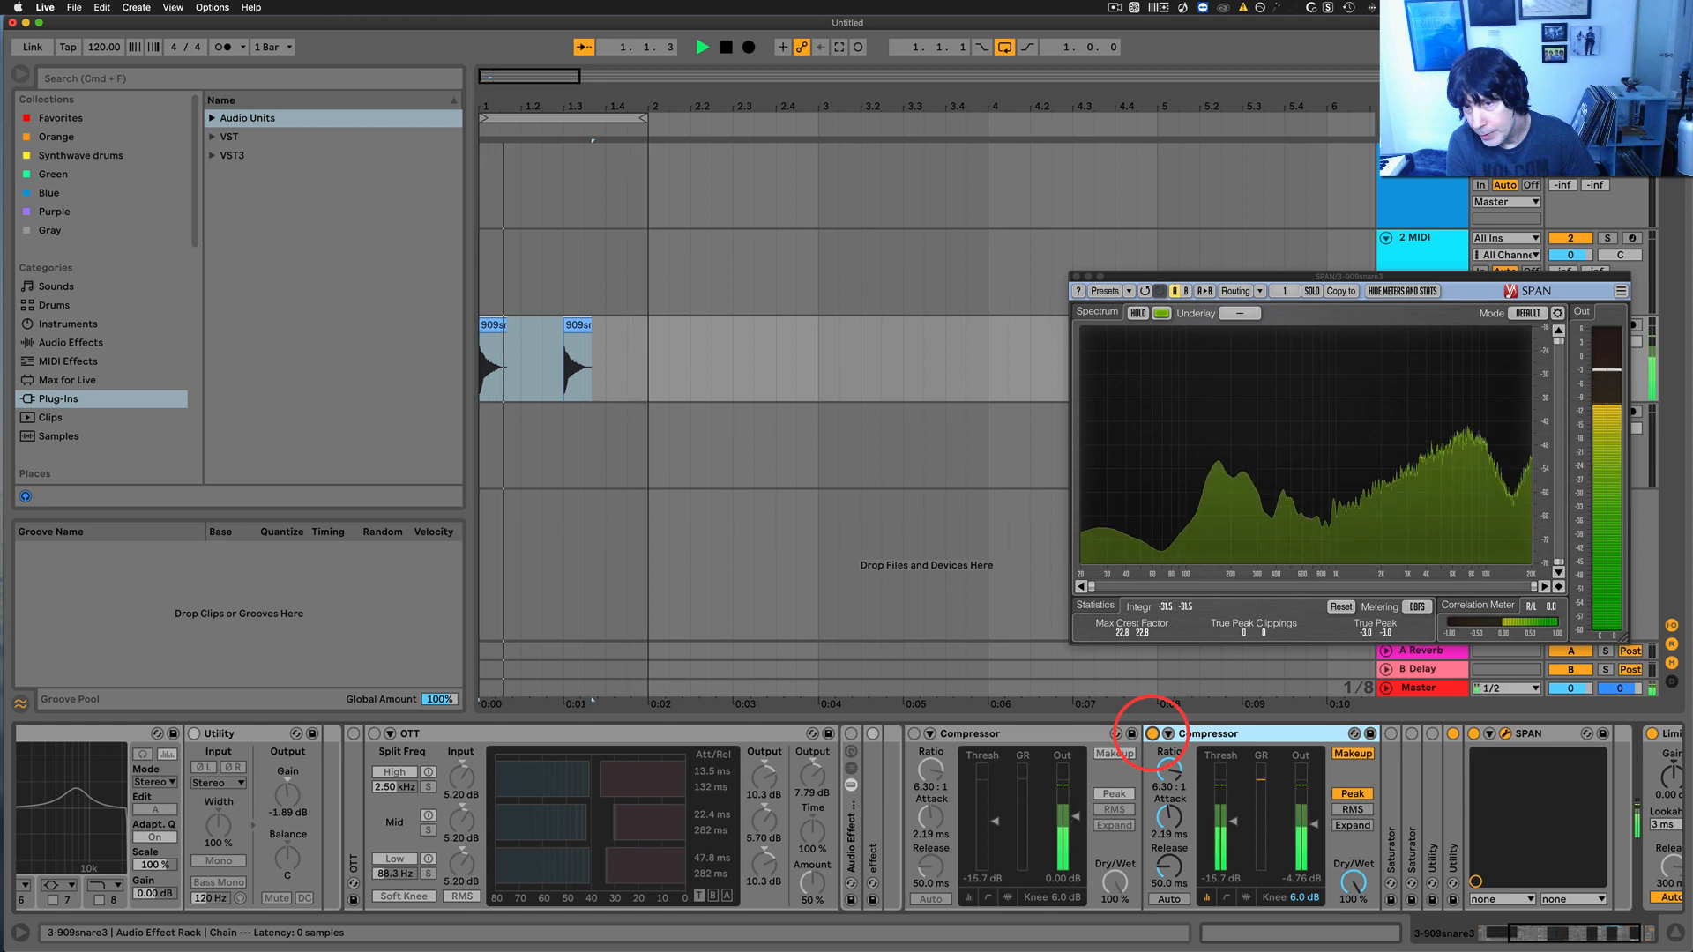
{"action": "left_click", "coordinate": [1152, 735]}
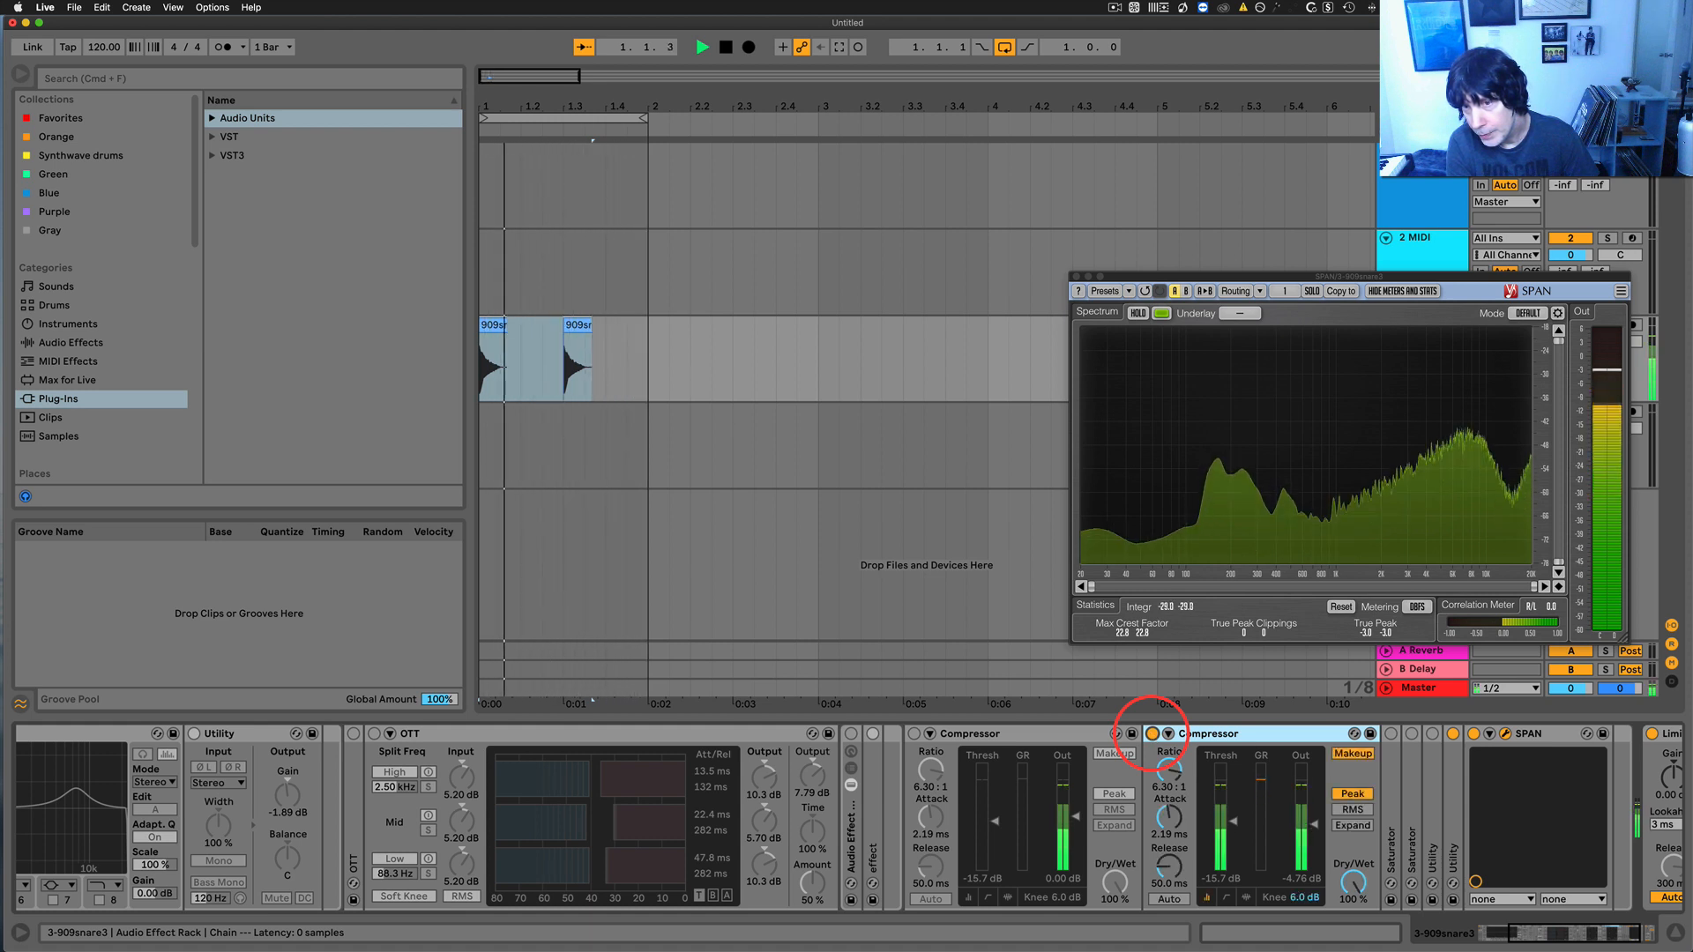
{"action": "key", "text": "space"}
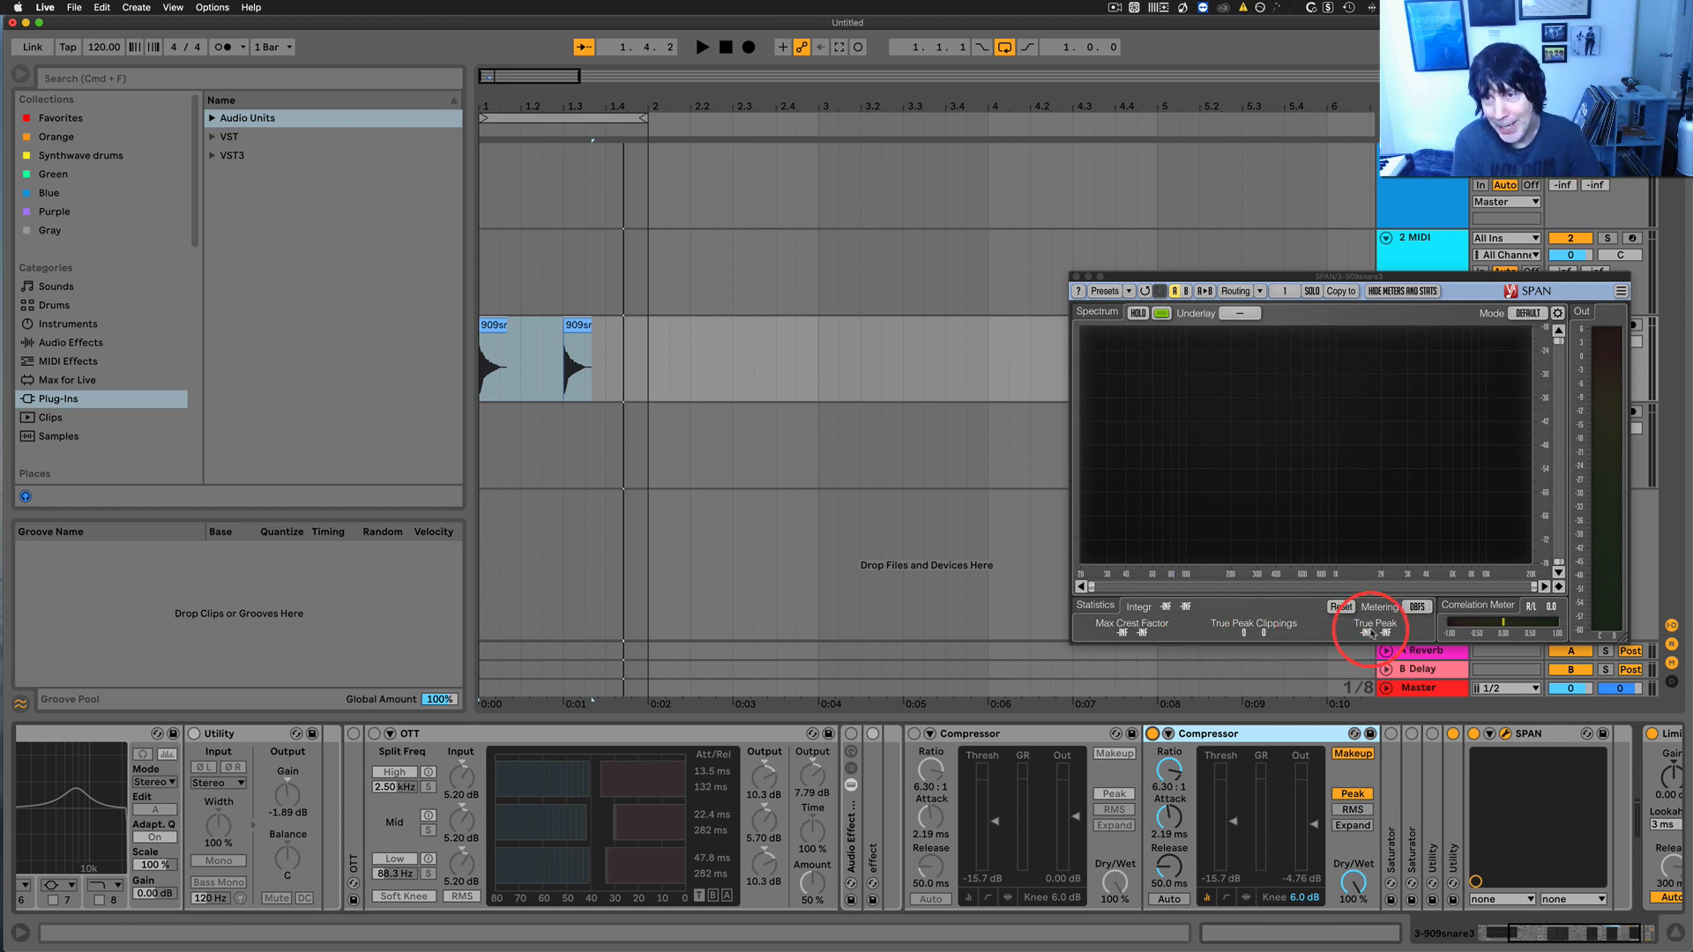
Save the second Compressor's settings as its default preset
{"action": "scroll", "coordinate": [1200, 786], "scroll_direction": "right", "scroll_amount": 3}
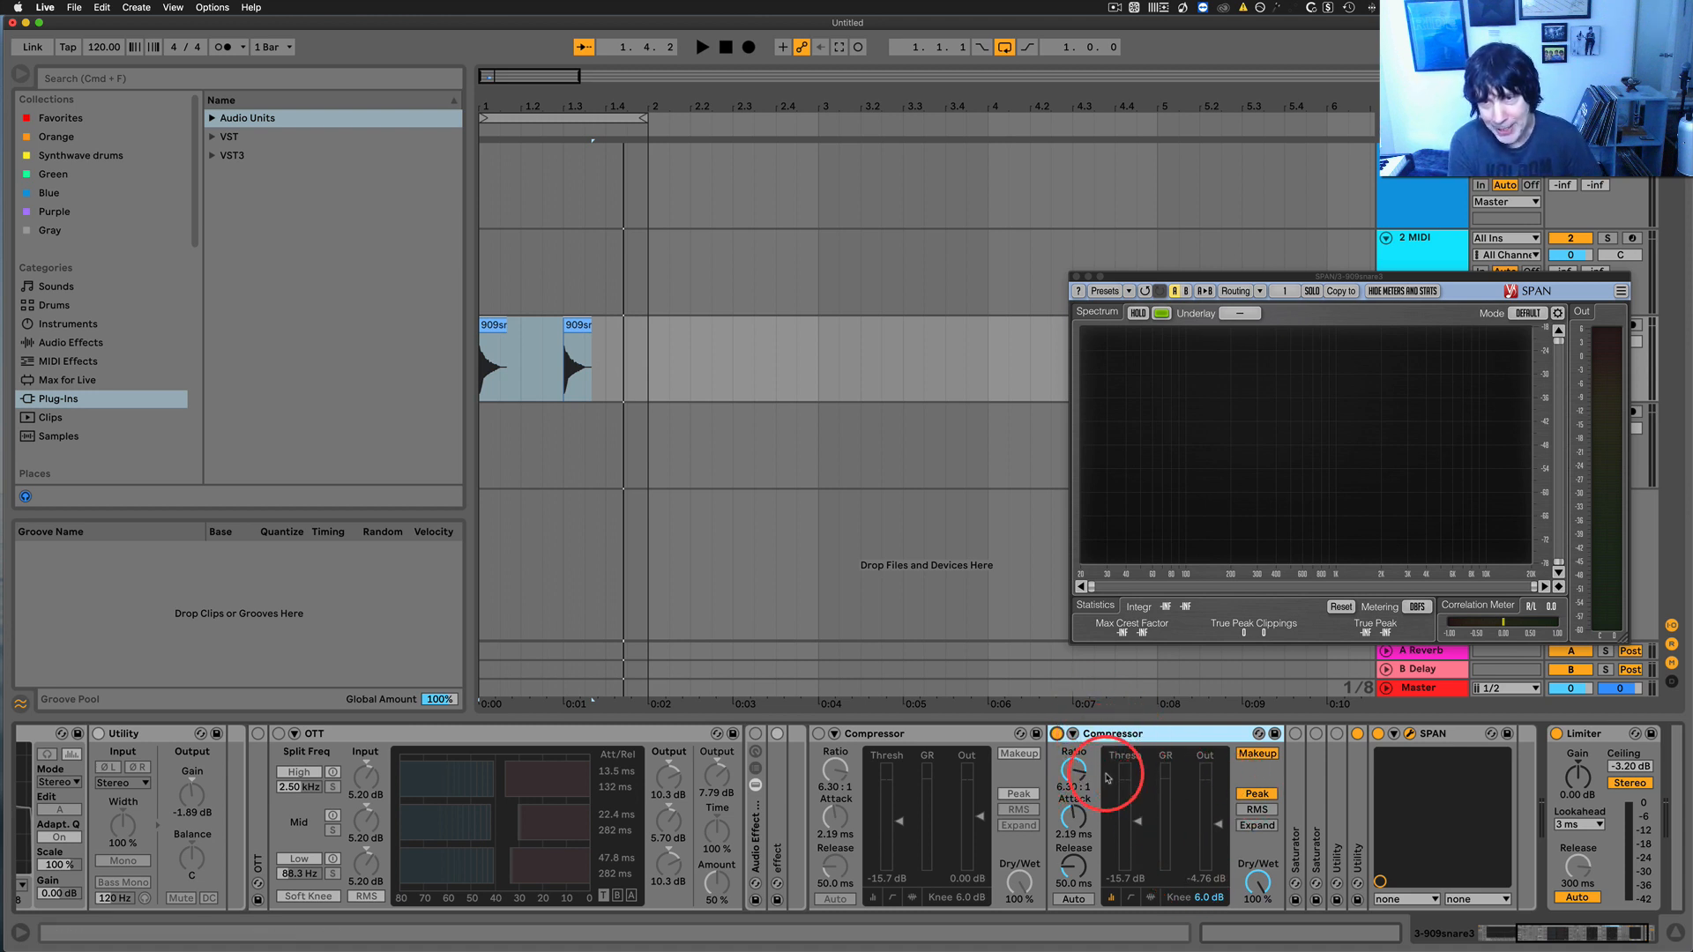
{"action": "right_click", "coordinate": [1164, 738]}
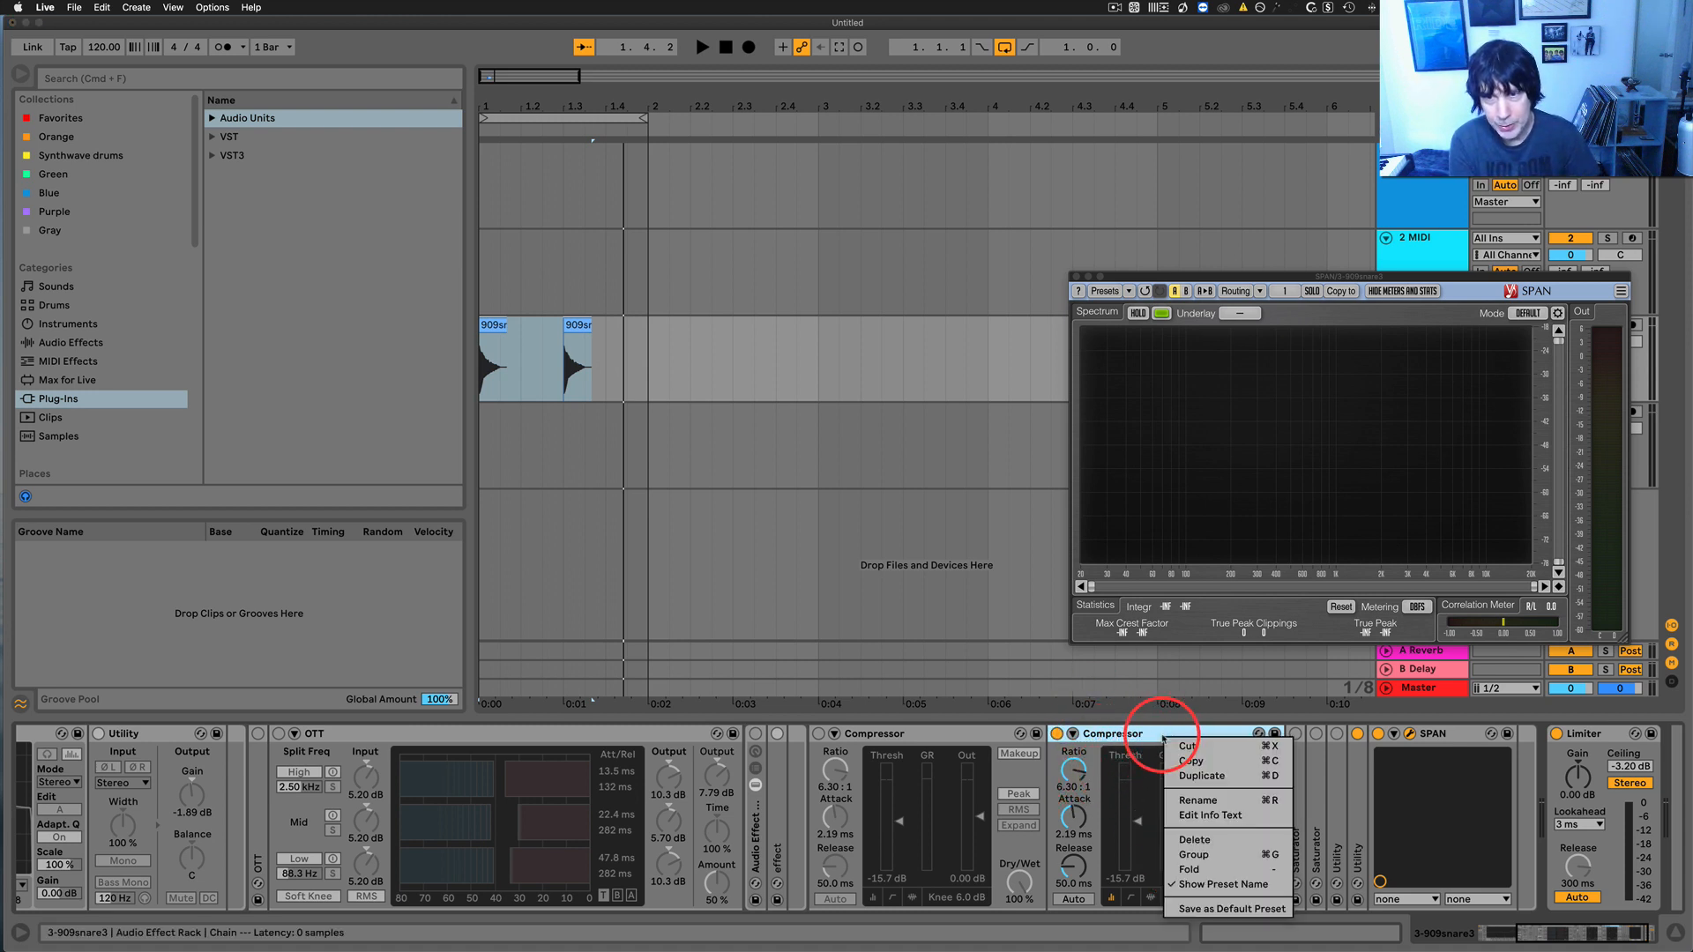
{"action": "left_click", "coordinate": [1233, 911]}
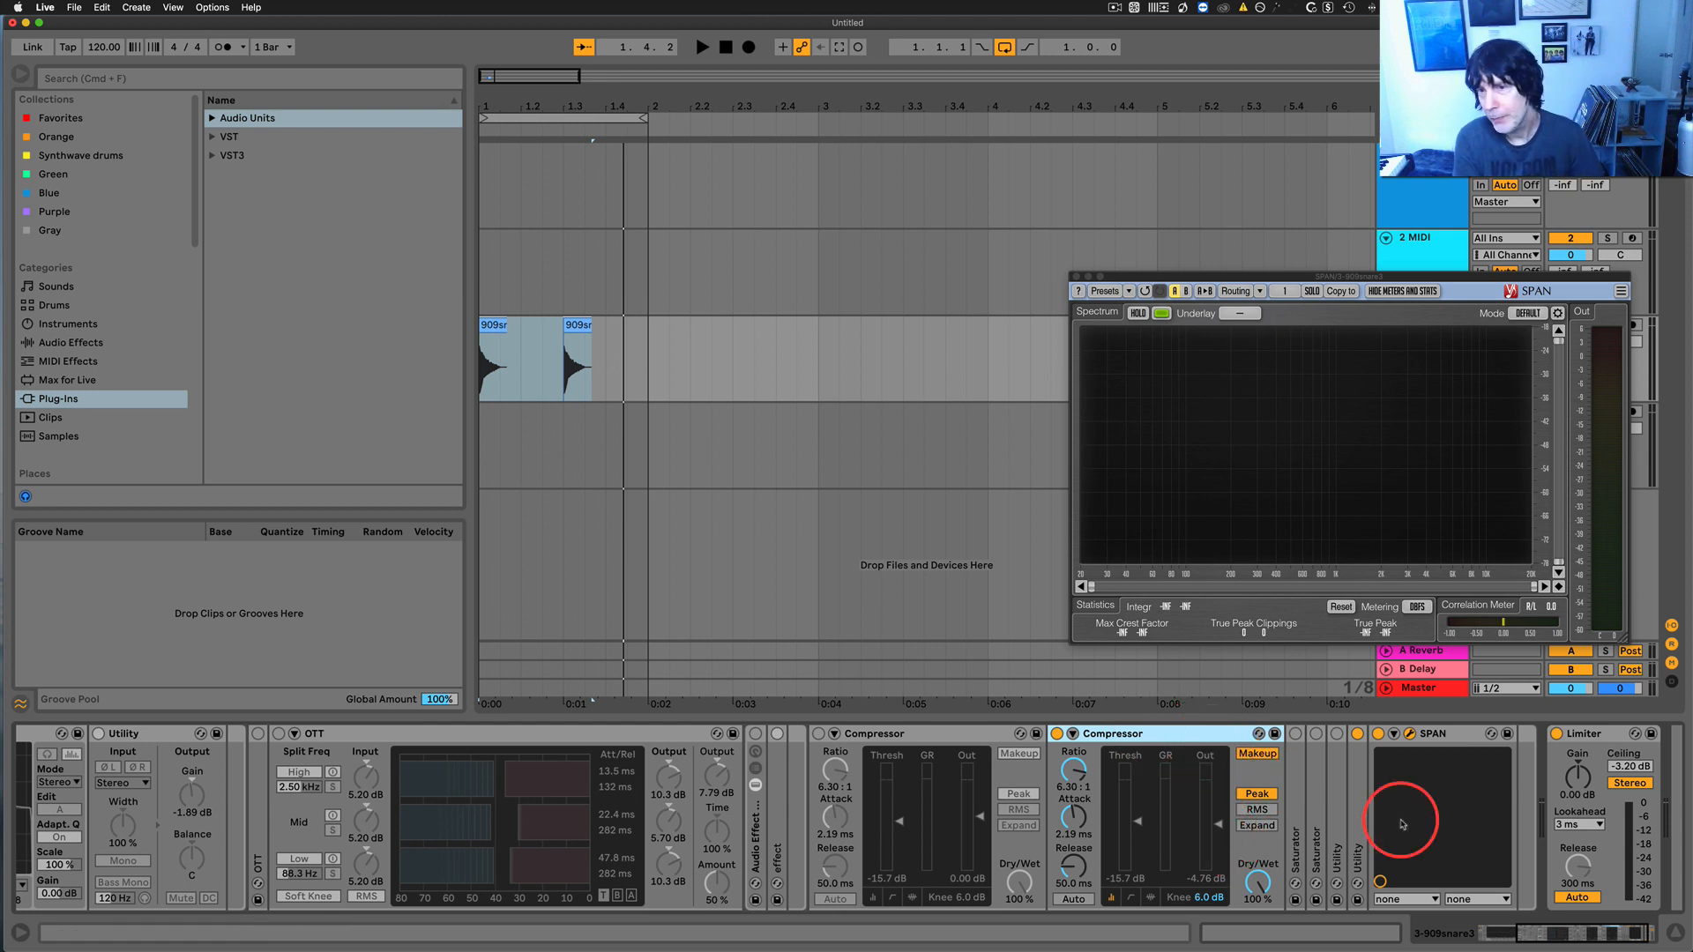
Expand the first Saturator, reset SPAN's statistics and play the snare loop with the Saturator off and on, keeping both Compressors bypassed
{"action": "scroll", "coordinate": [1402, 824], "scroll_direction": "right", "scroll_amount": 2}
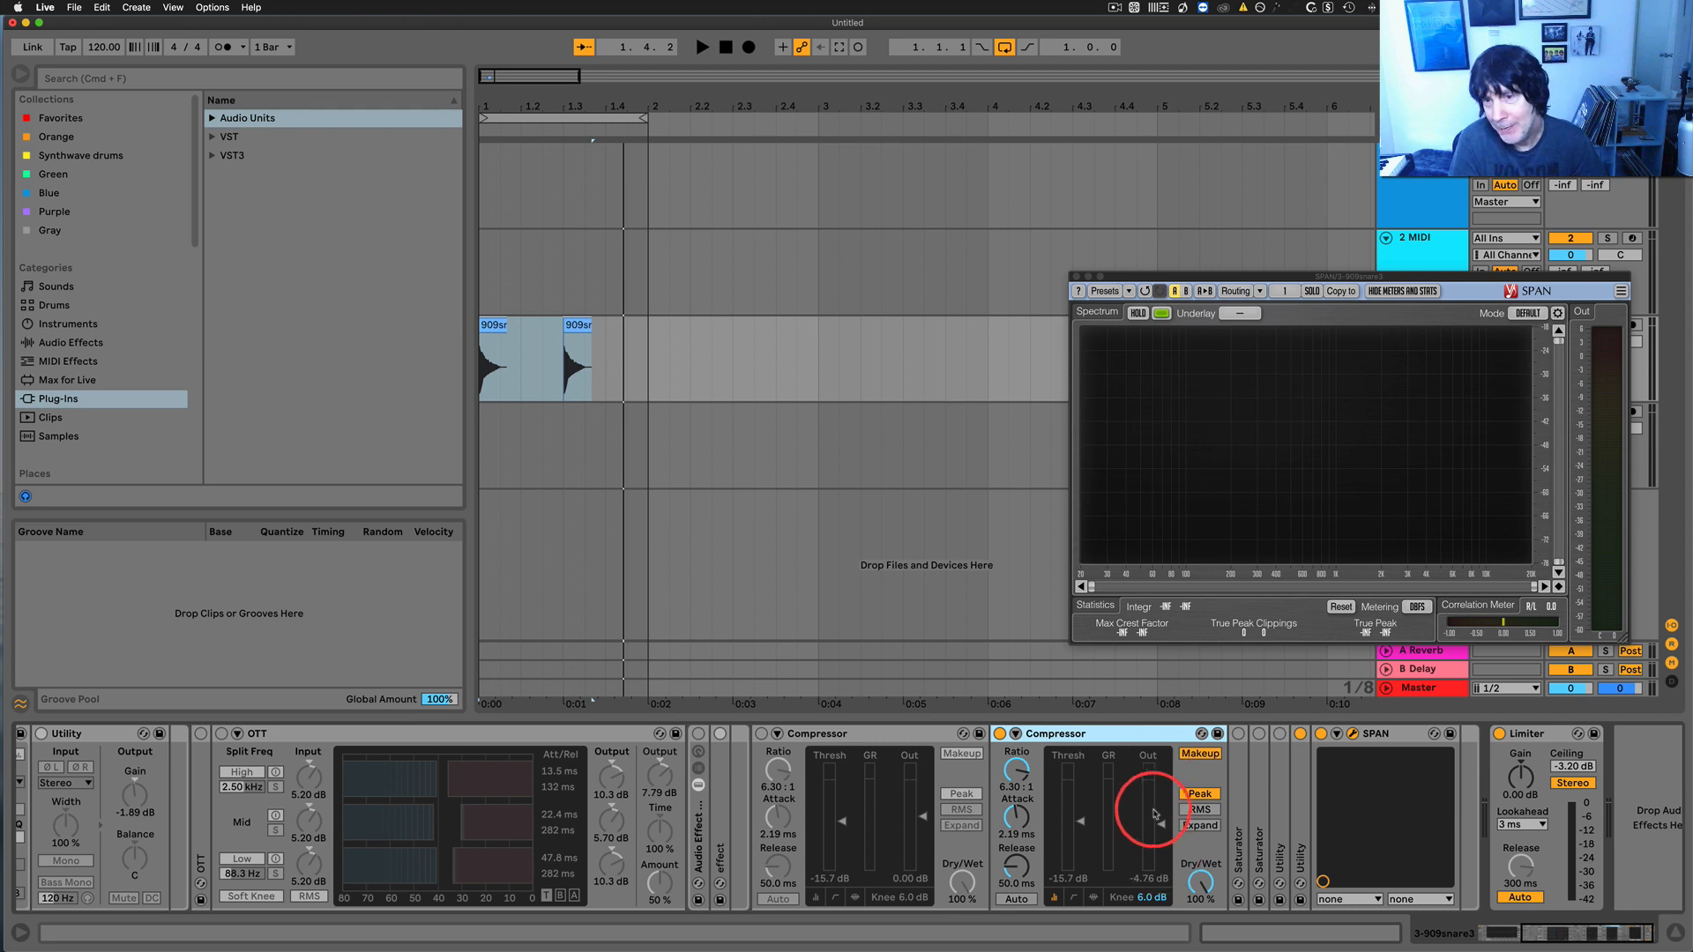
{"action": "scroll", "coordinate": [1144, 829], "scroll_direction": "right", "scroll_amount": 2}
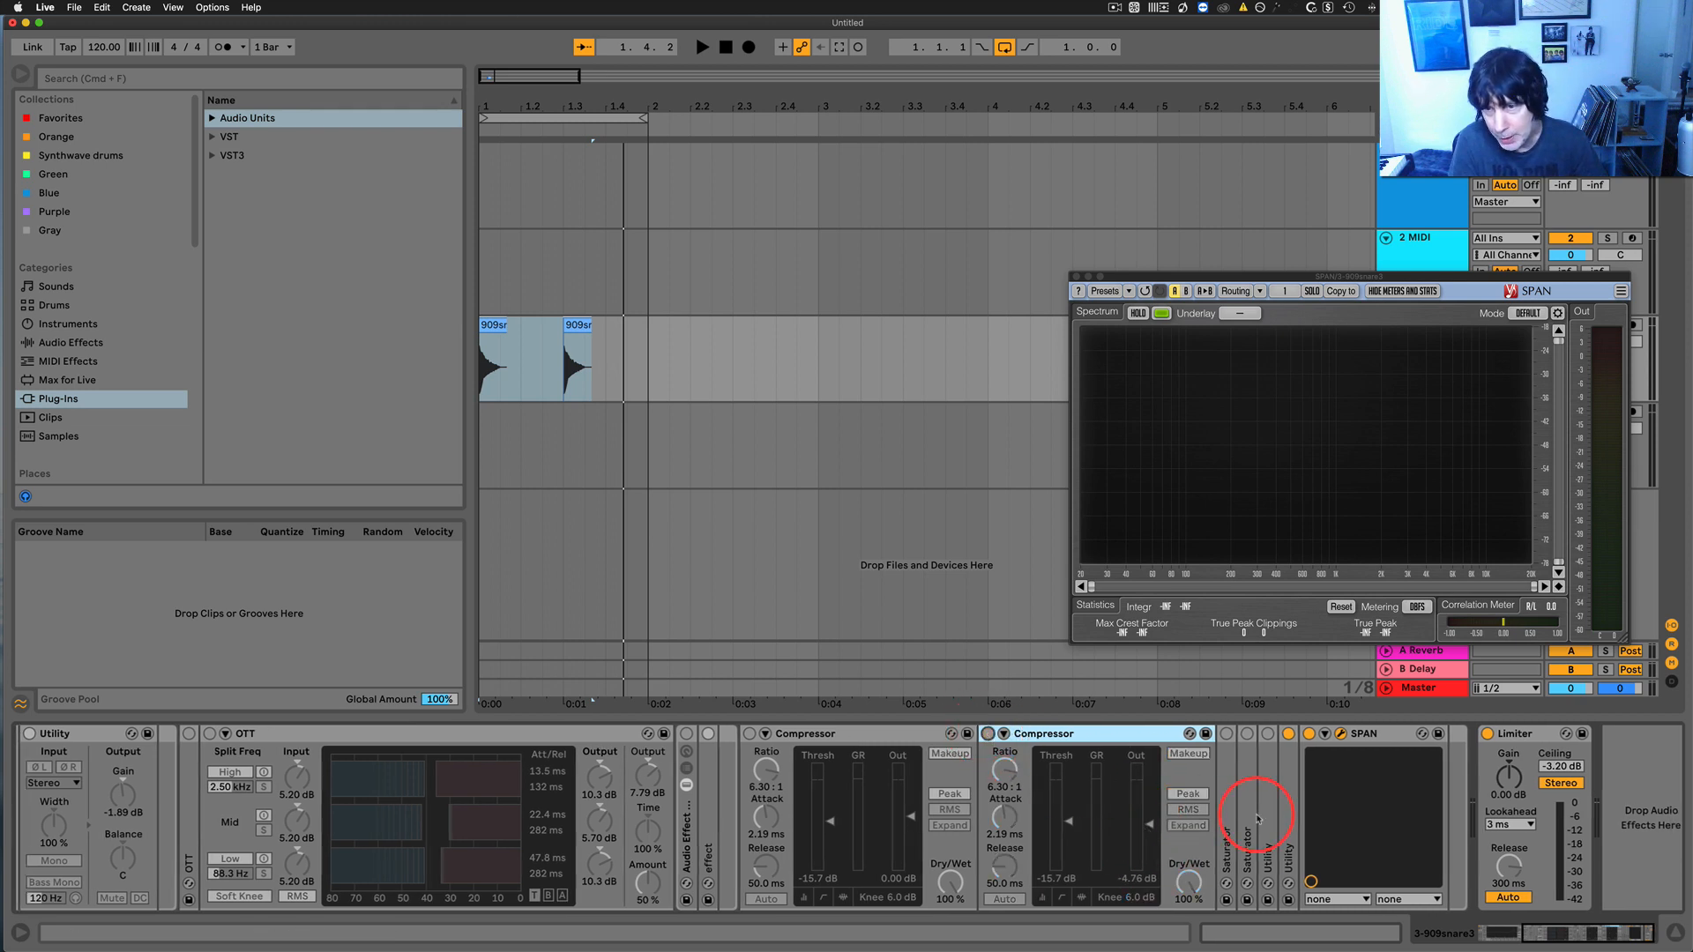
{"action": "double_click", "coordinate": [1228, 798]}
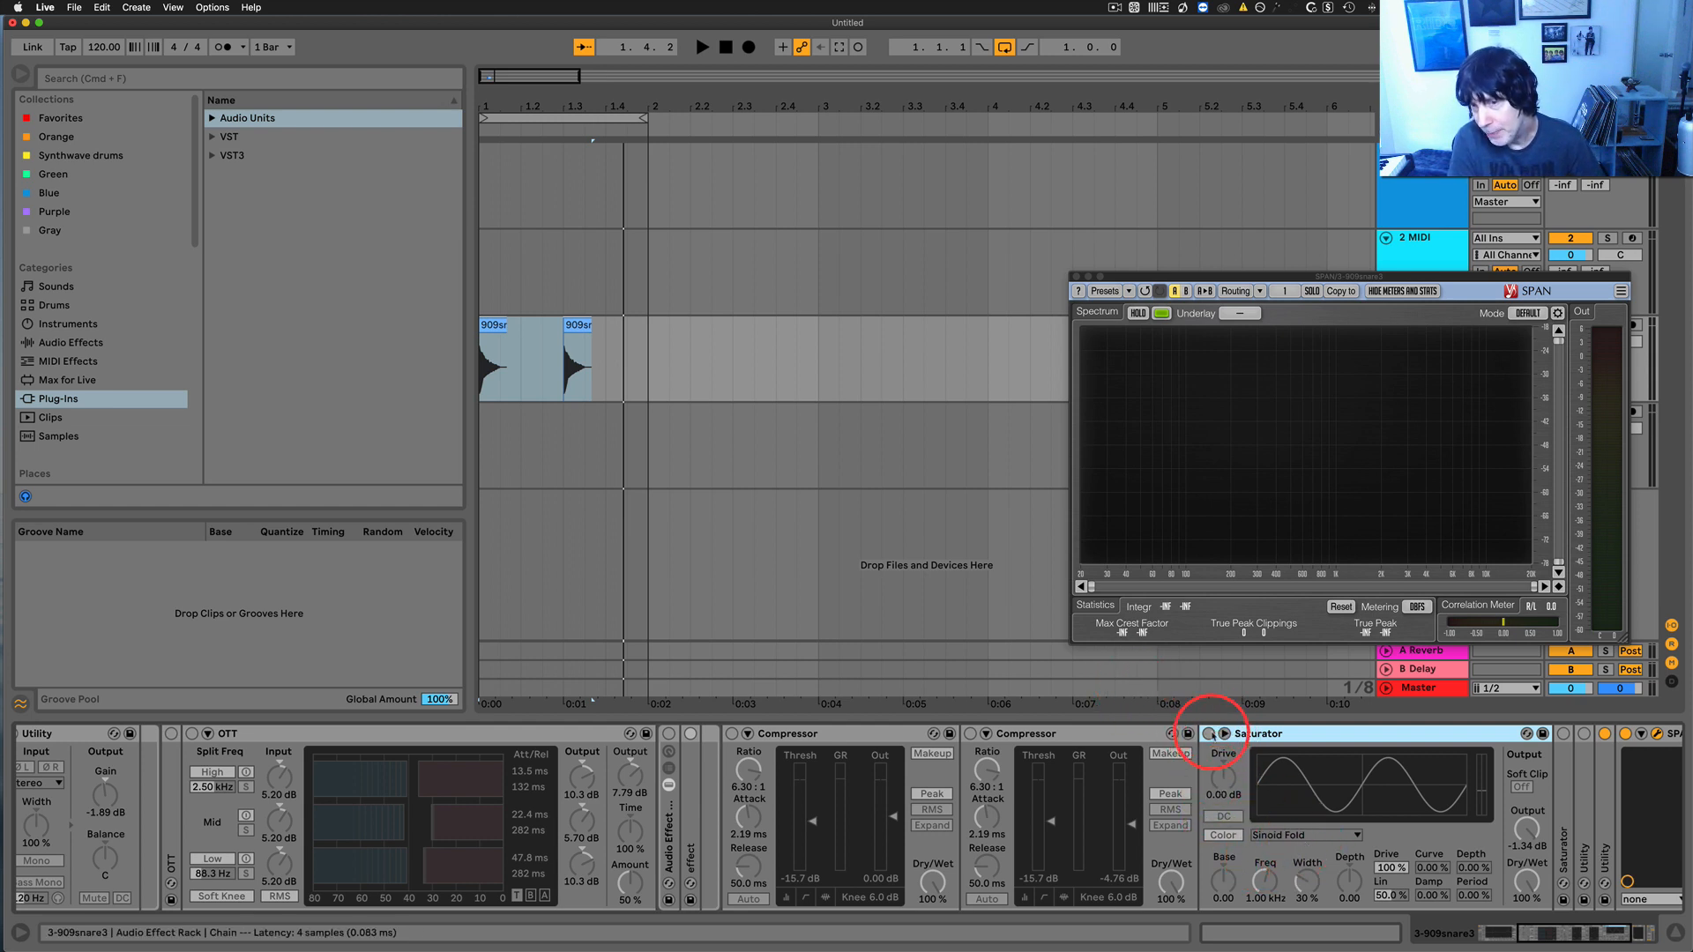
{"action": "left_click", "coordinate": [1340, 607]}
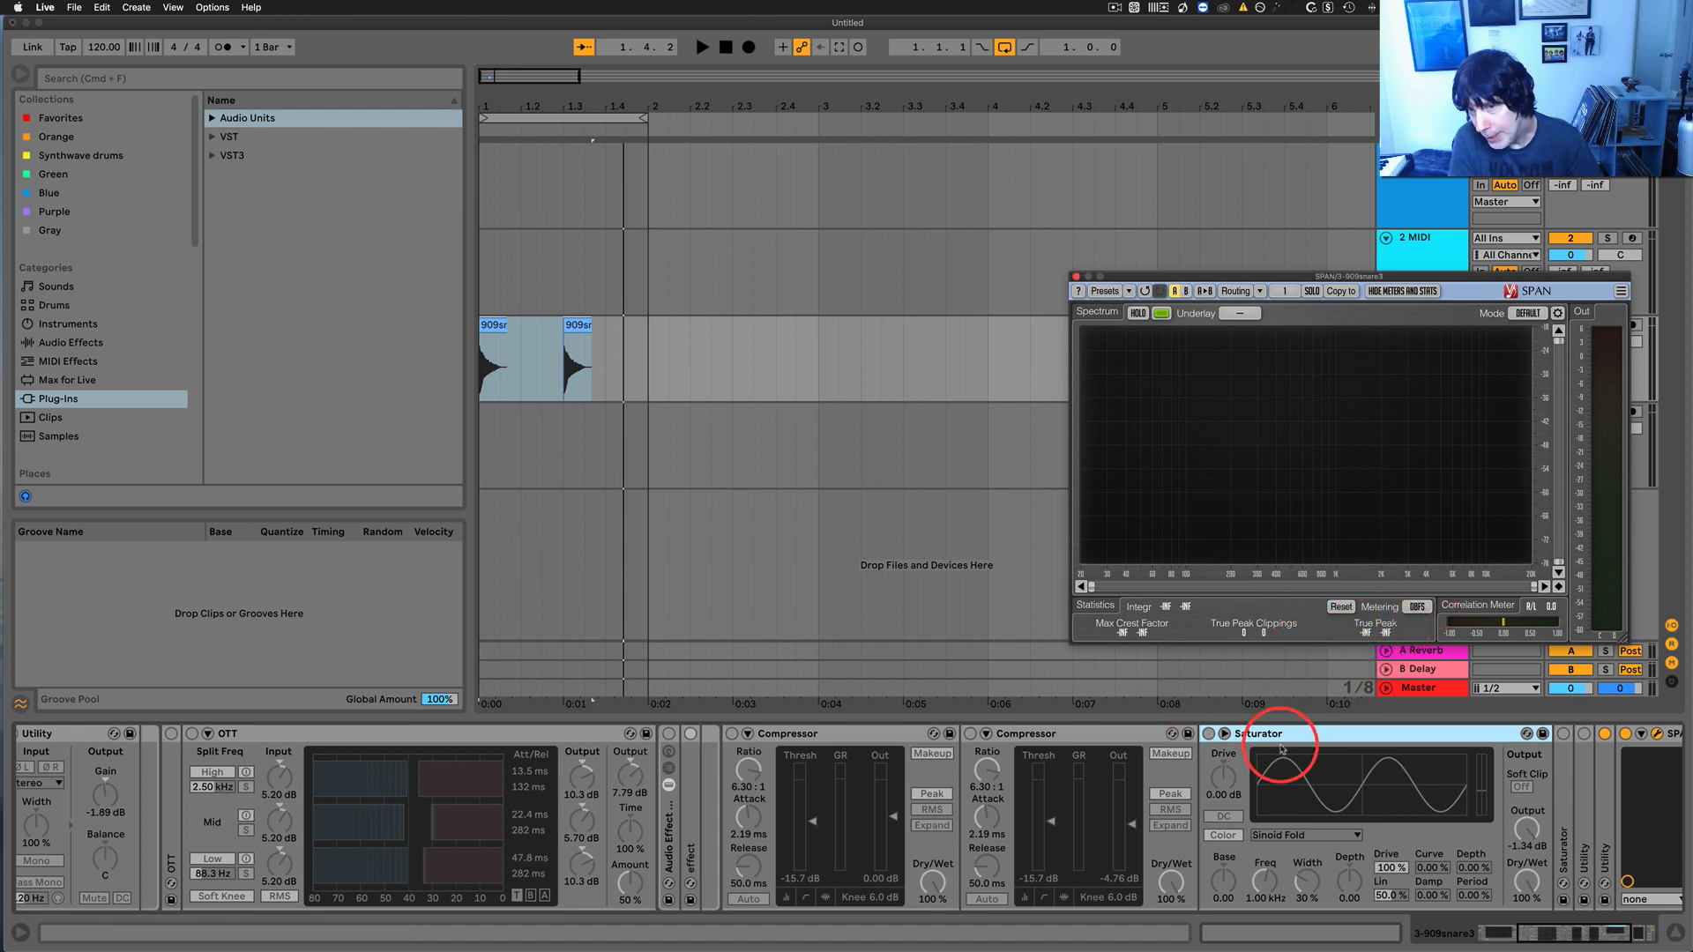
{"action": "key", "text": "space"}
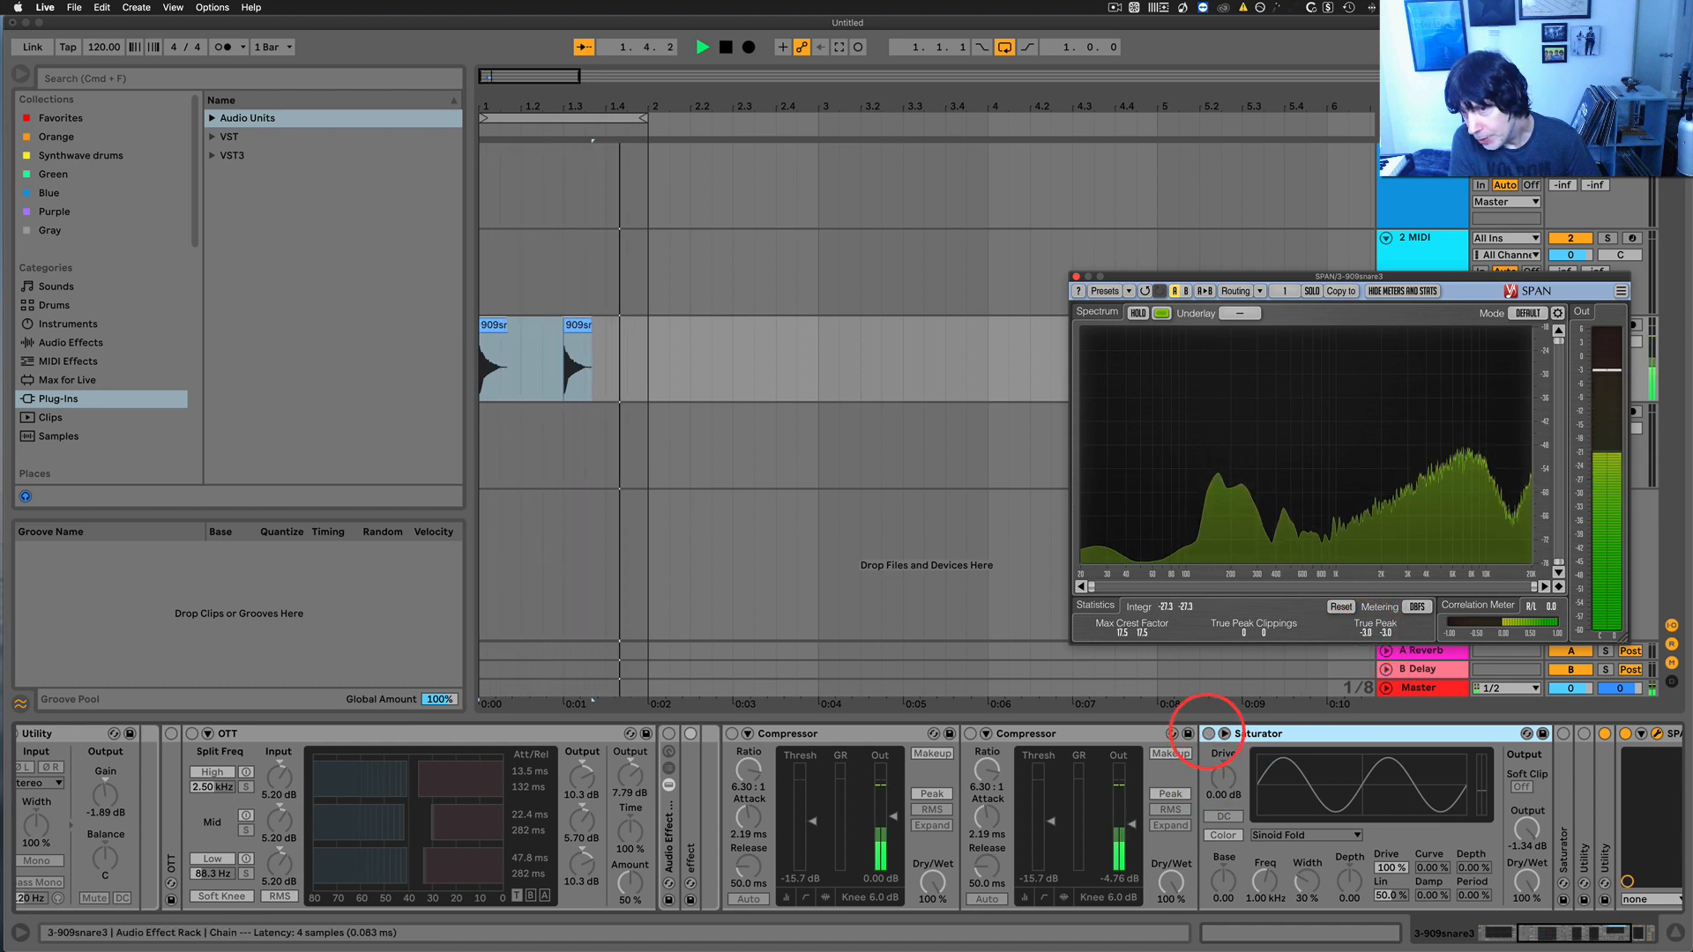
{"action": "left_click", "coordinate": [1208, 734]}
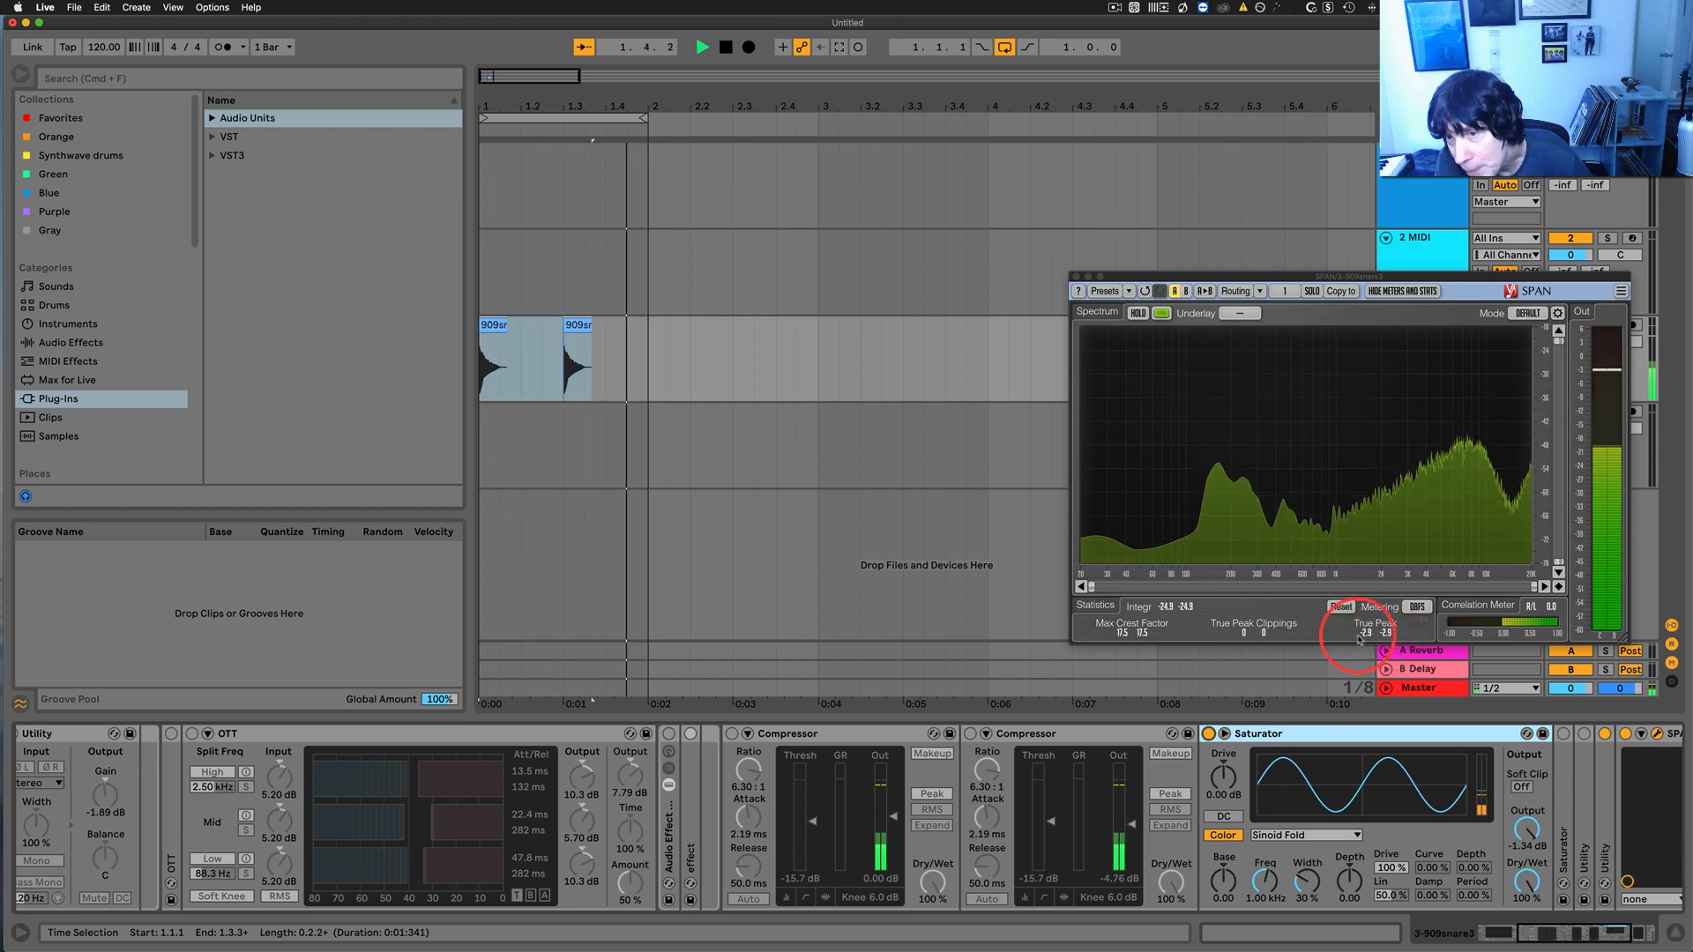
Recheck SPAN's true peak with the first Saturator off and on, resetting the statistics, and leave it bypassed with playback stopped
{"action": "left_click", "coordinate": [1209, 734]}
{"action": "left_click", "coordinate": [1341, 607]}
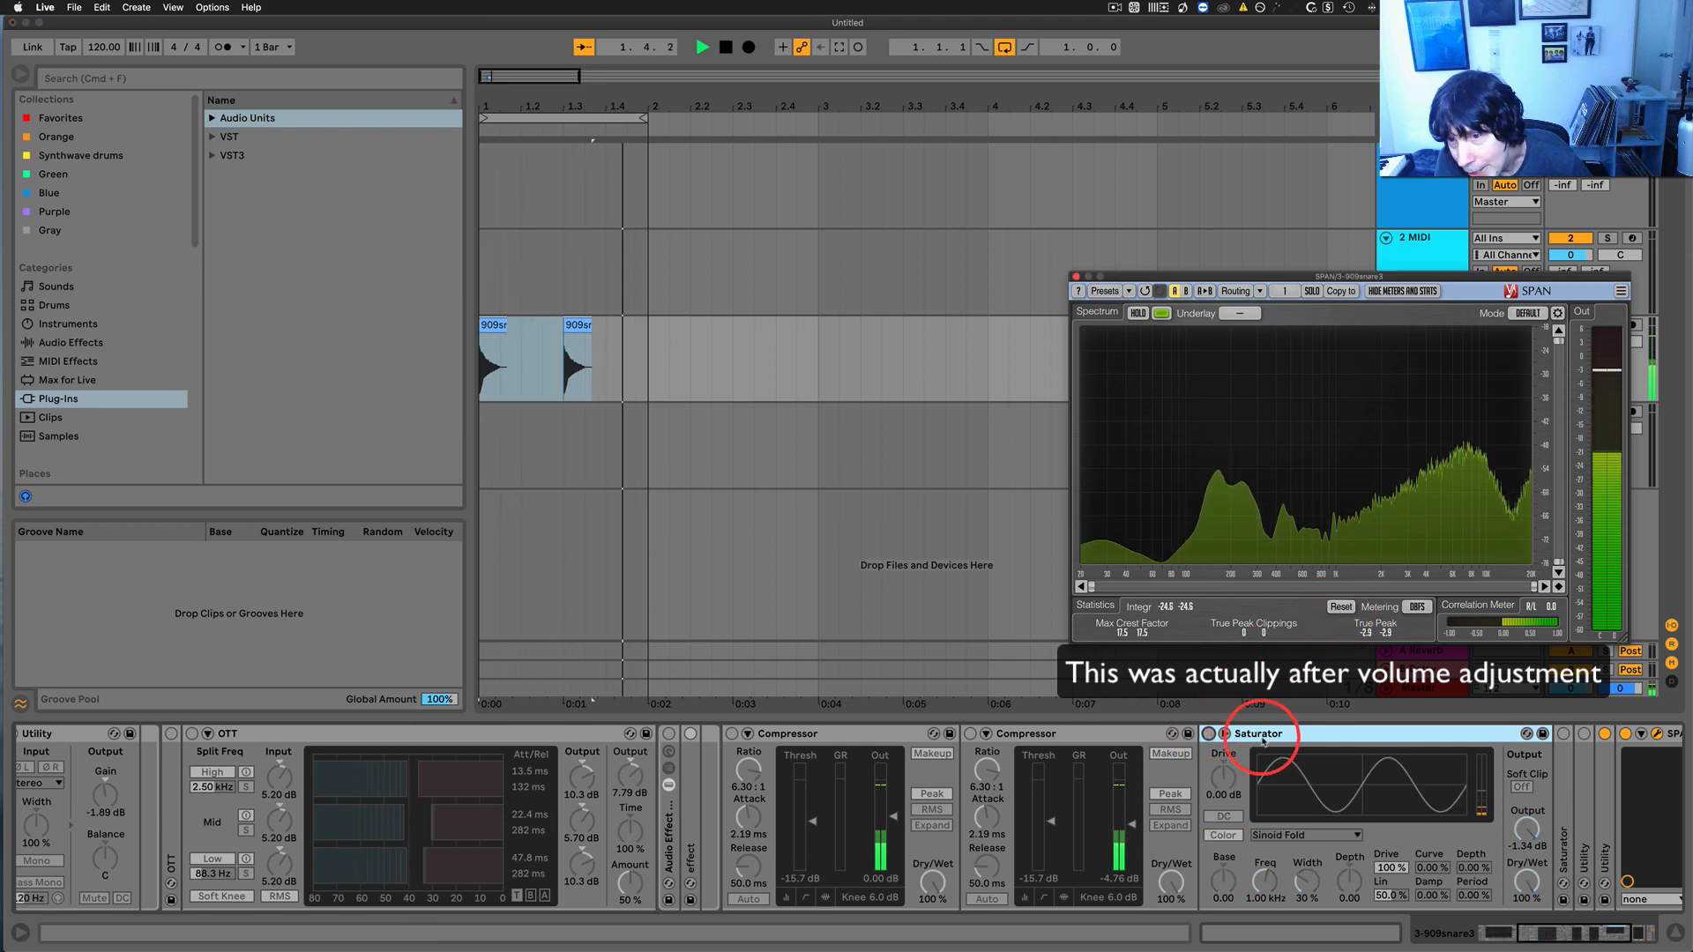
{"action": "left_click", "coordinate": [1341, 607]}
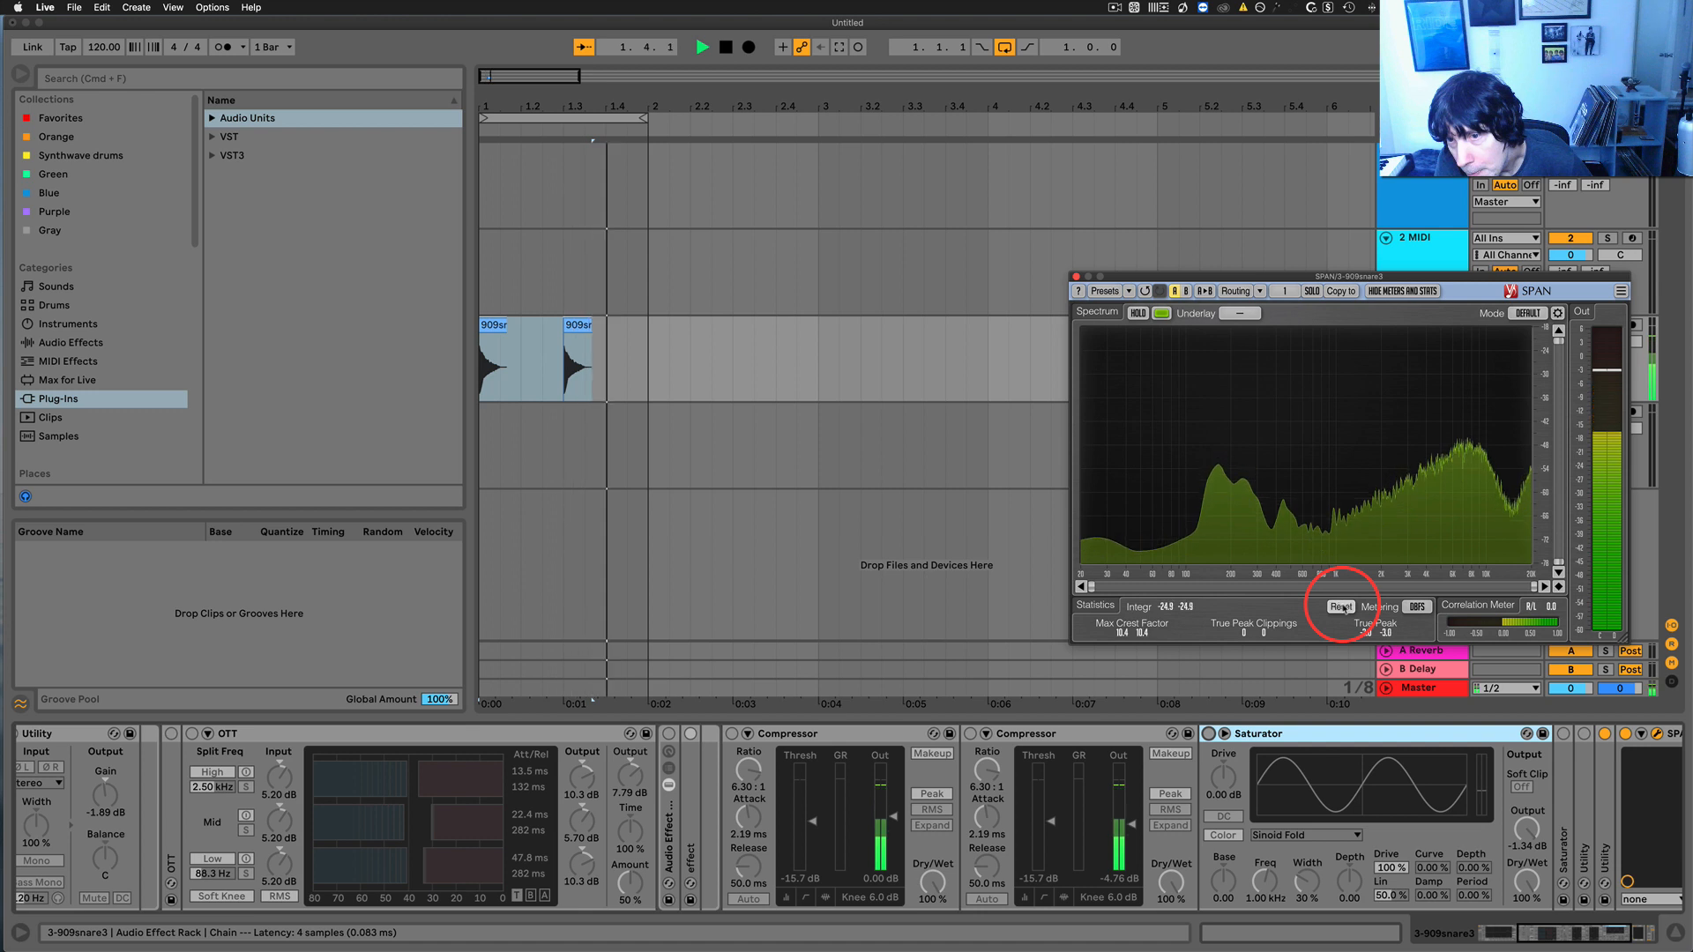
{"action": "left_click", "coordinate": [1210, 734]}
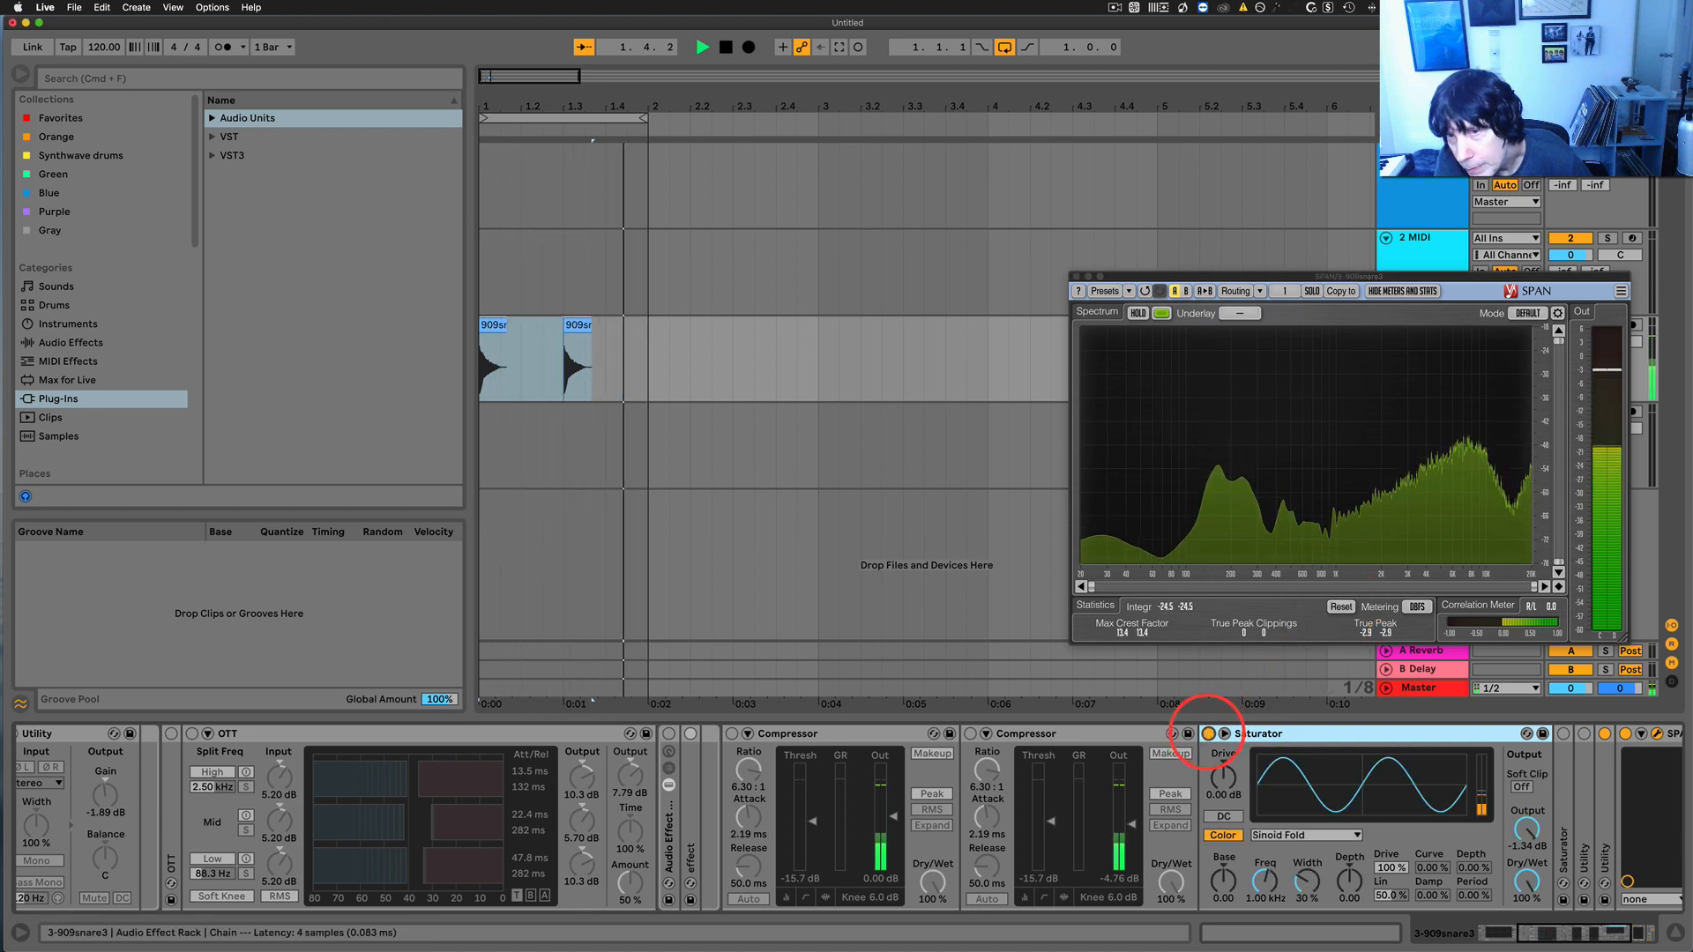
{"action": "key", "text": "space"}
{"action": "left_click", "coordinate": [1209, 734]}
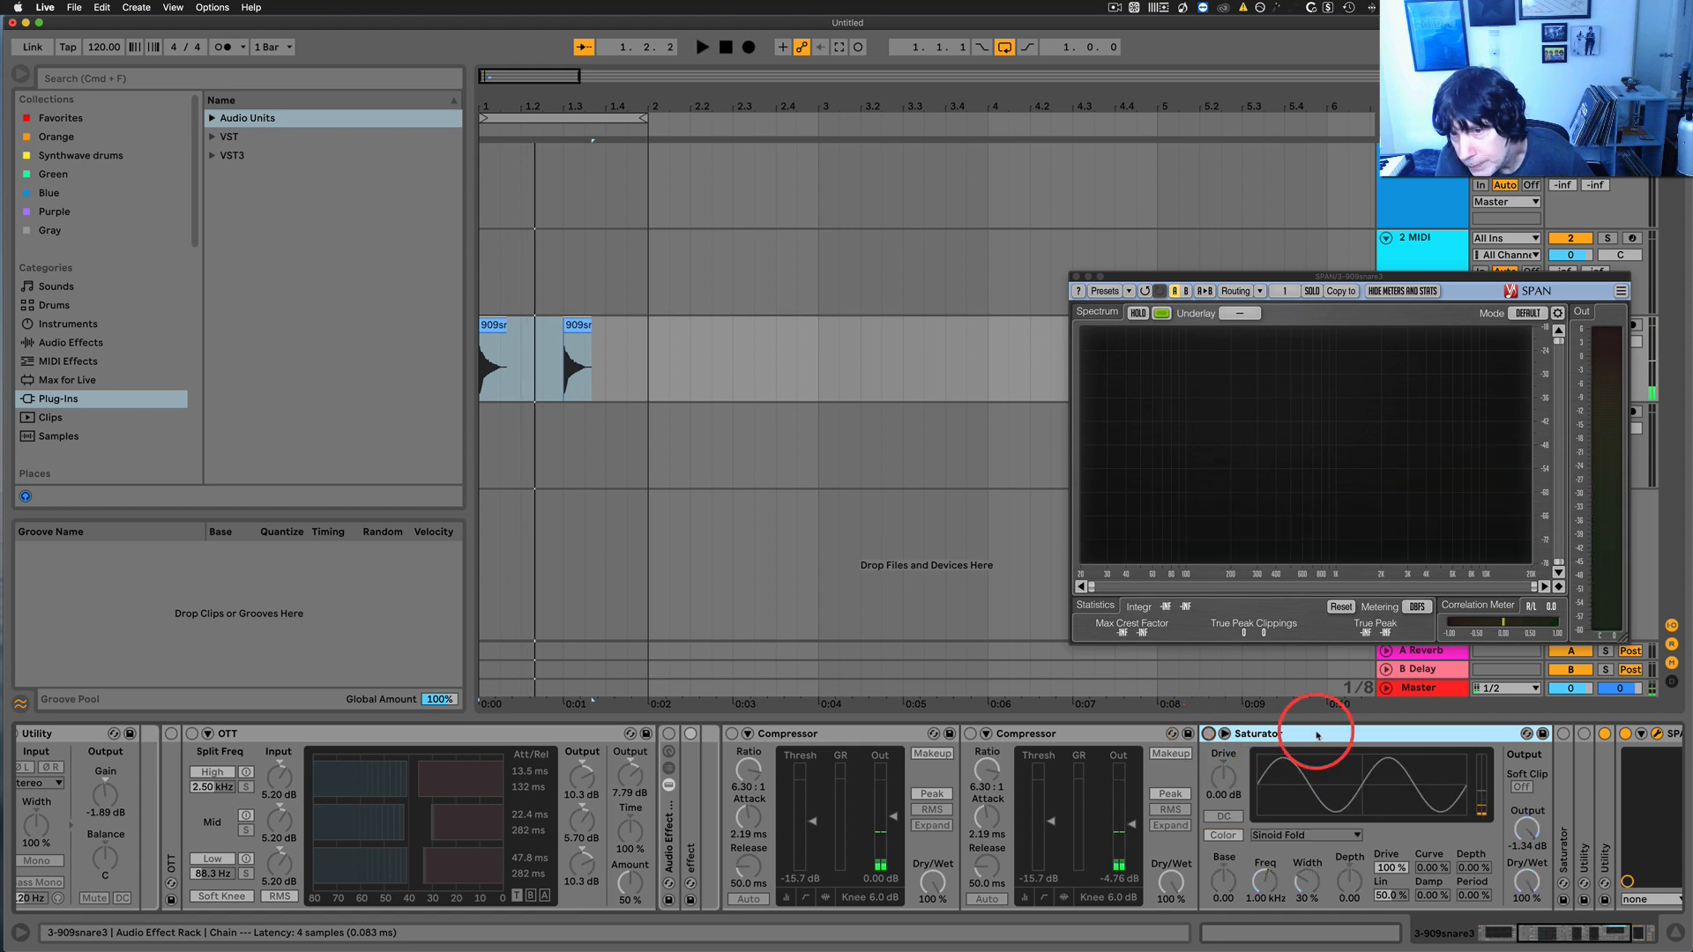
Expand the second Saturator and check SPAN's true peak on the looping snare with it off and on, resetting the statistics between
{"action": "scroll", "coordinate": [1281, 798], "scroll_direction": "right", "scroll_amount": 5}
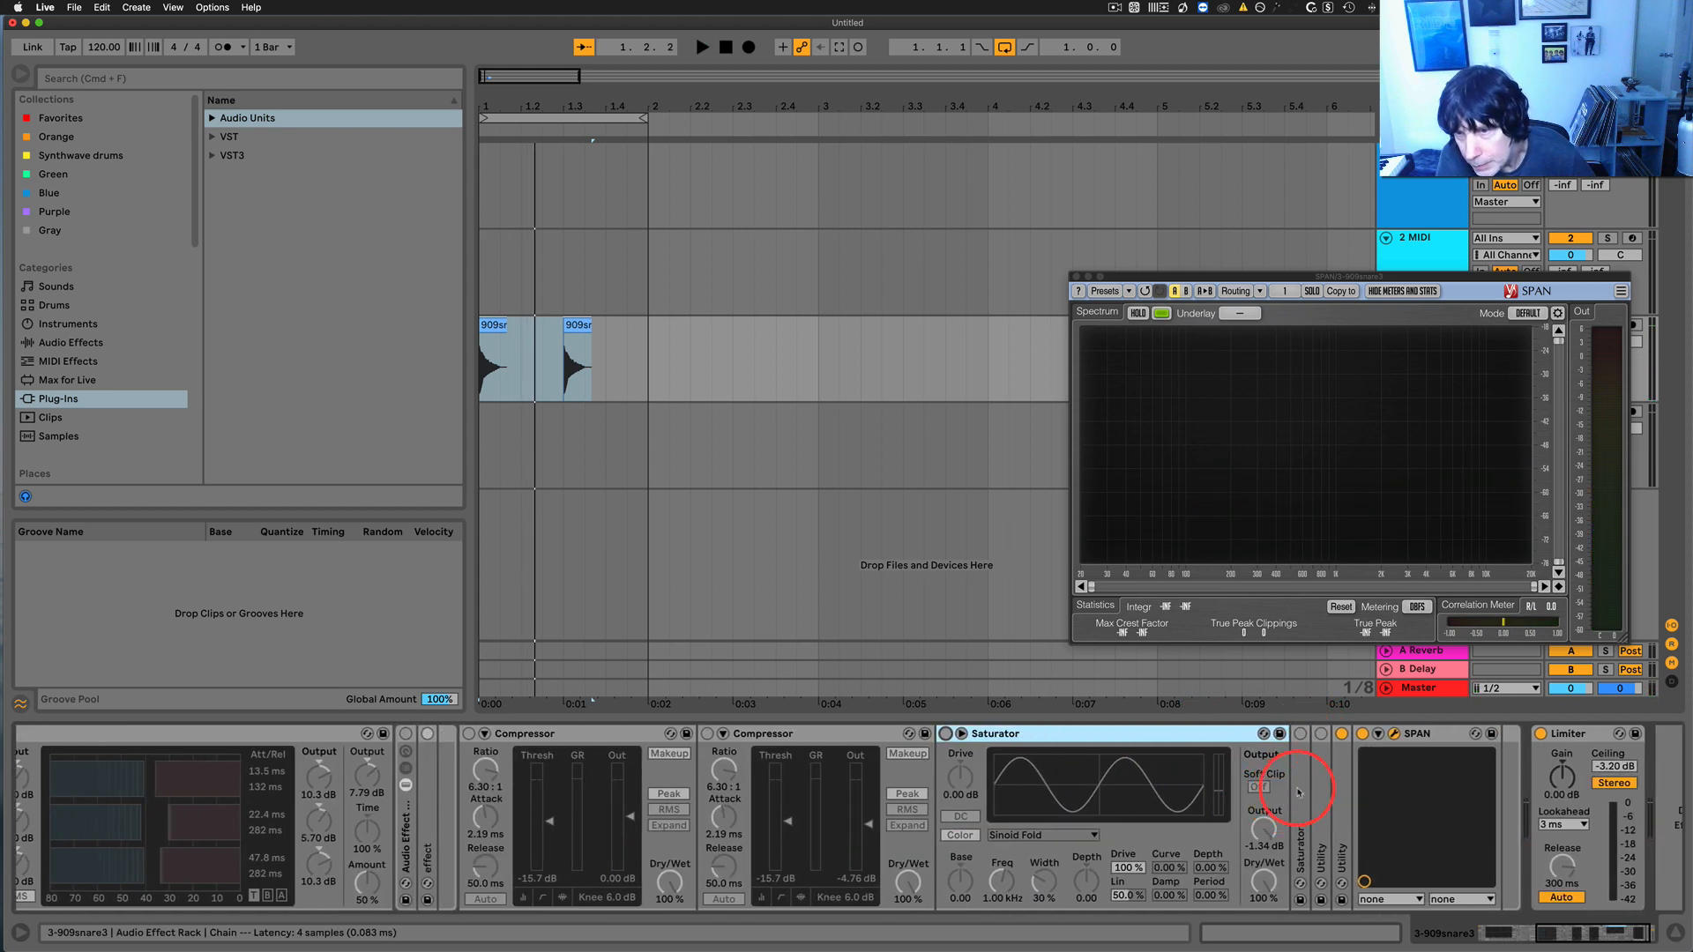
{"action": "double_click", "coordinate": [1300, 794]}
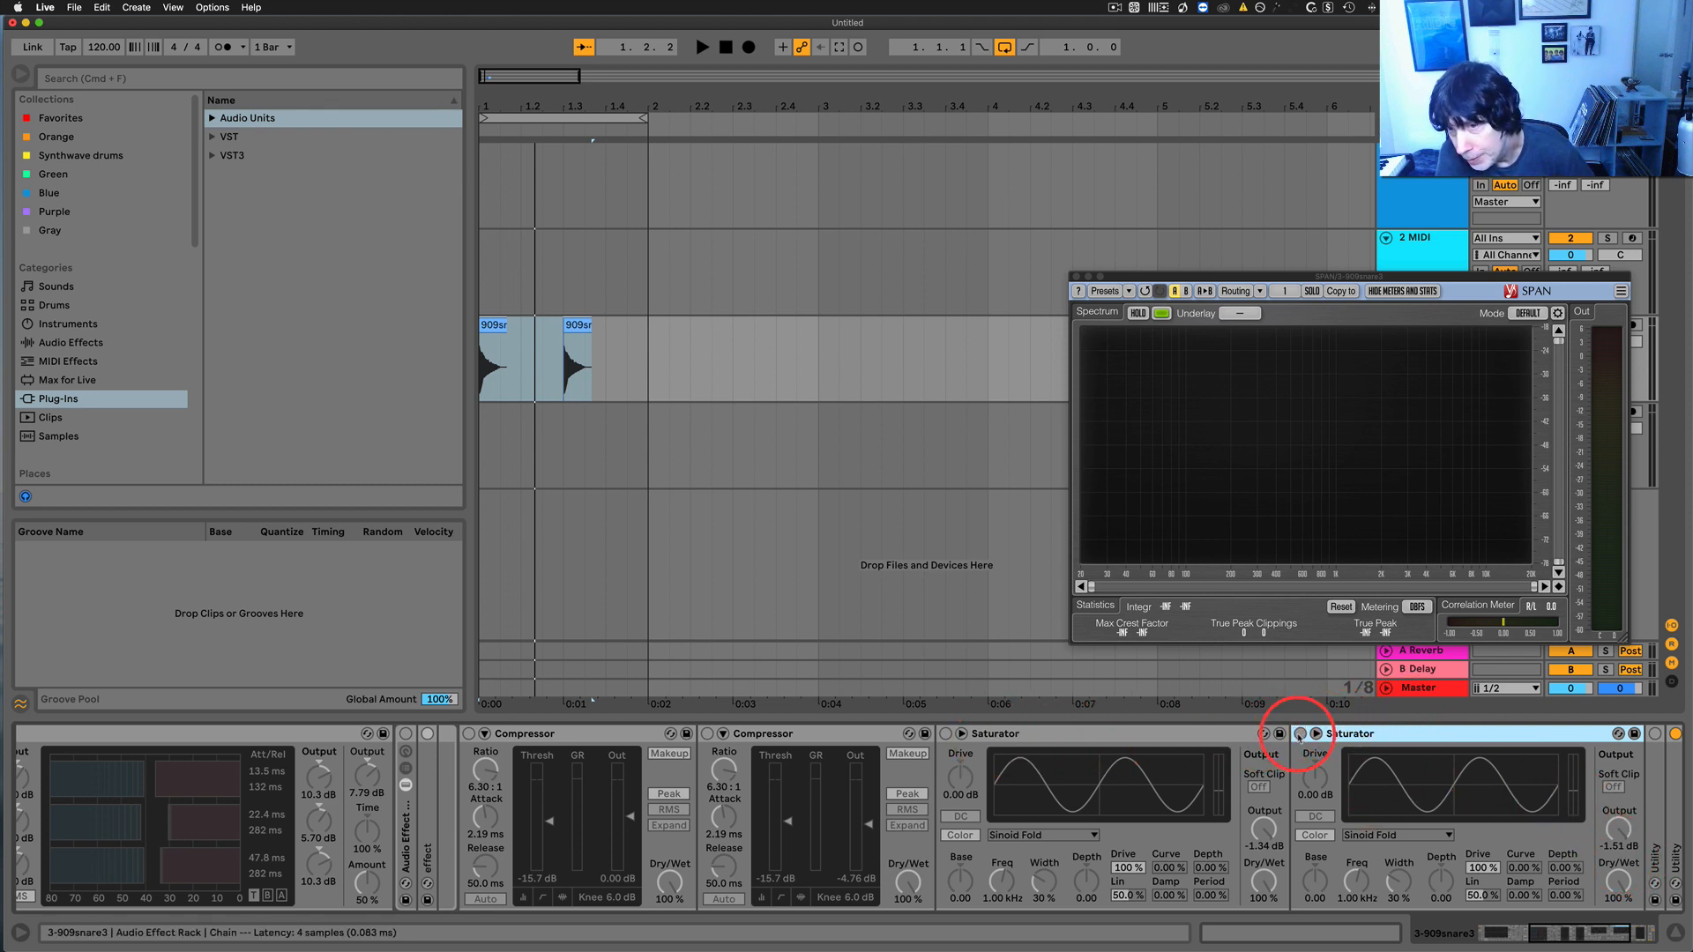
{"action": "key", "text": "space"}
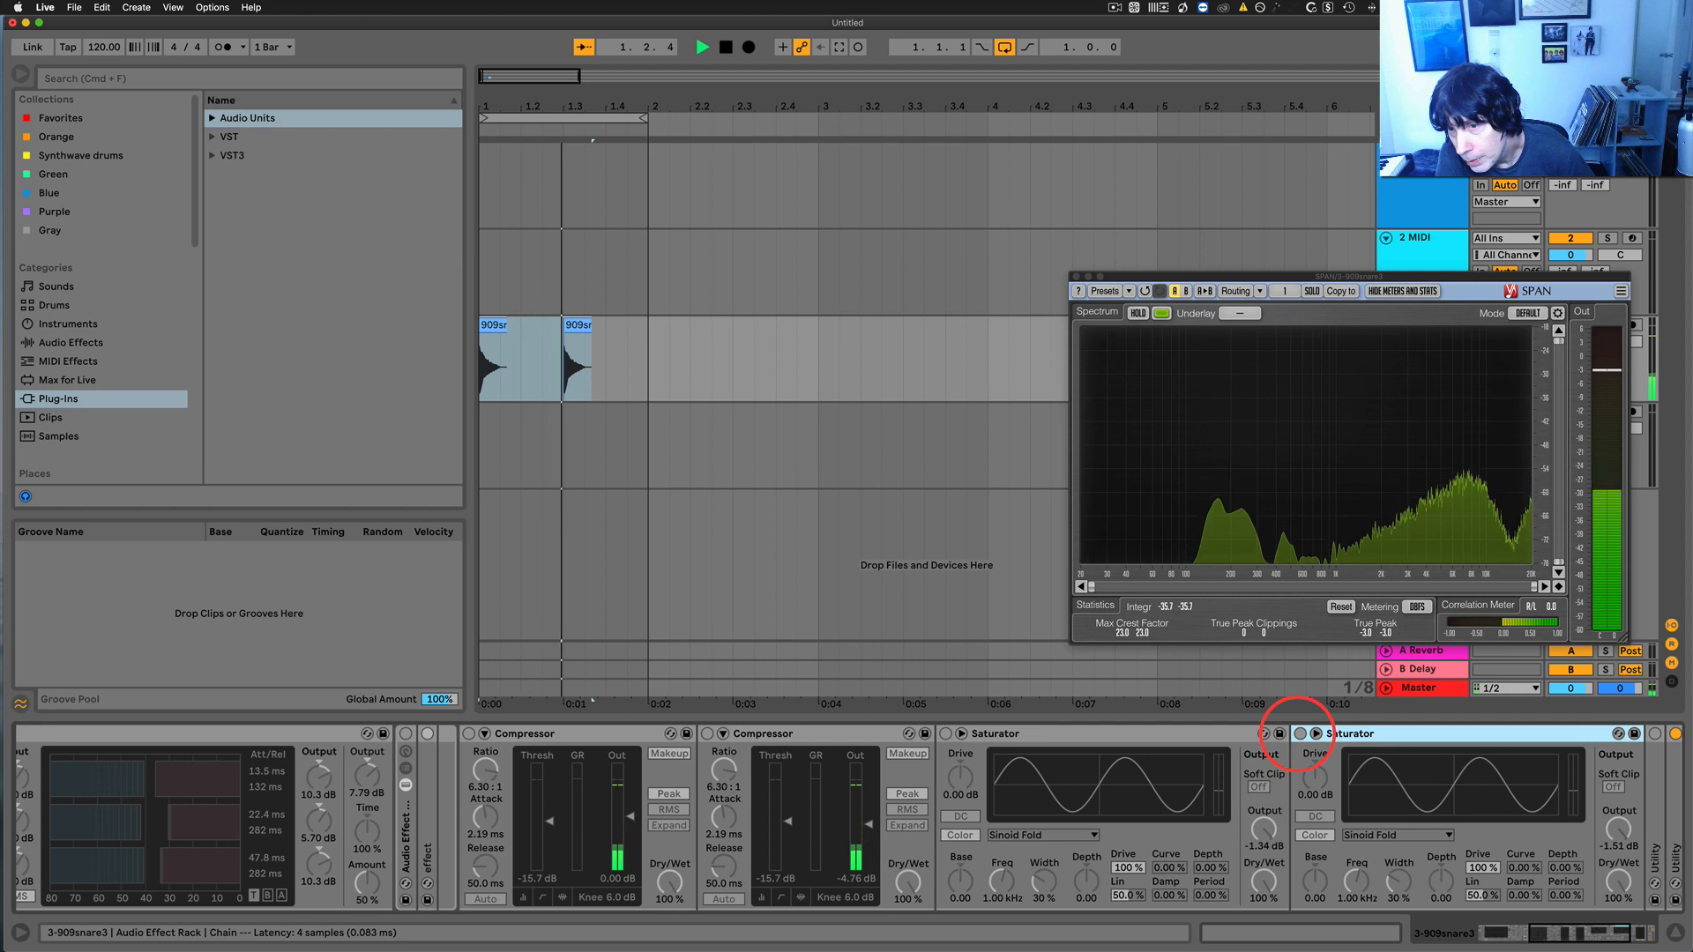
{"action": "left_click", "coordinate": [1300, 734]}
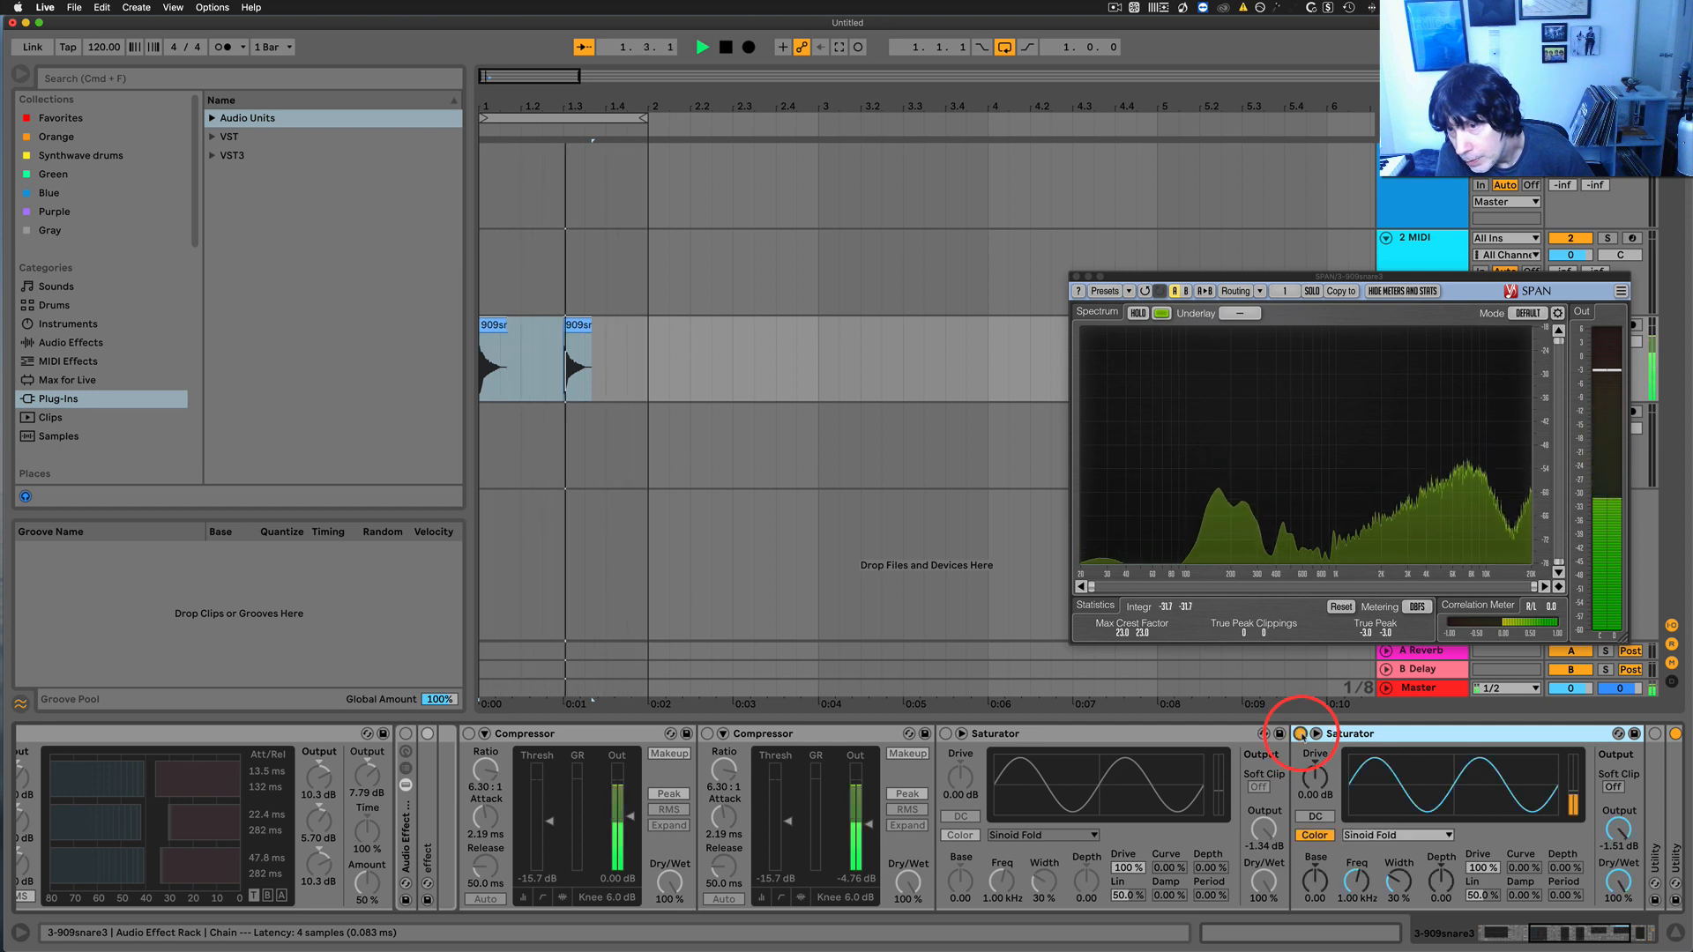
{"action": "left_click", "coordinate": [1341, 607]}
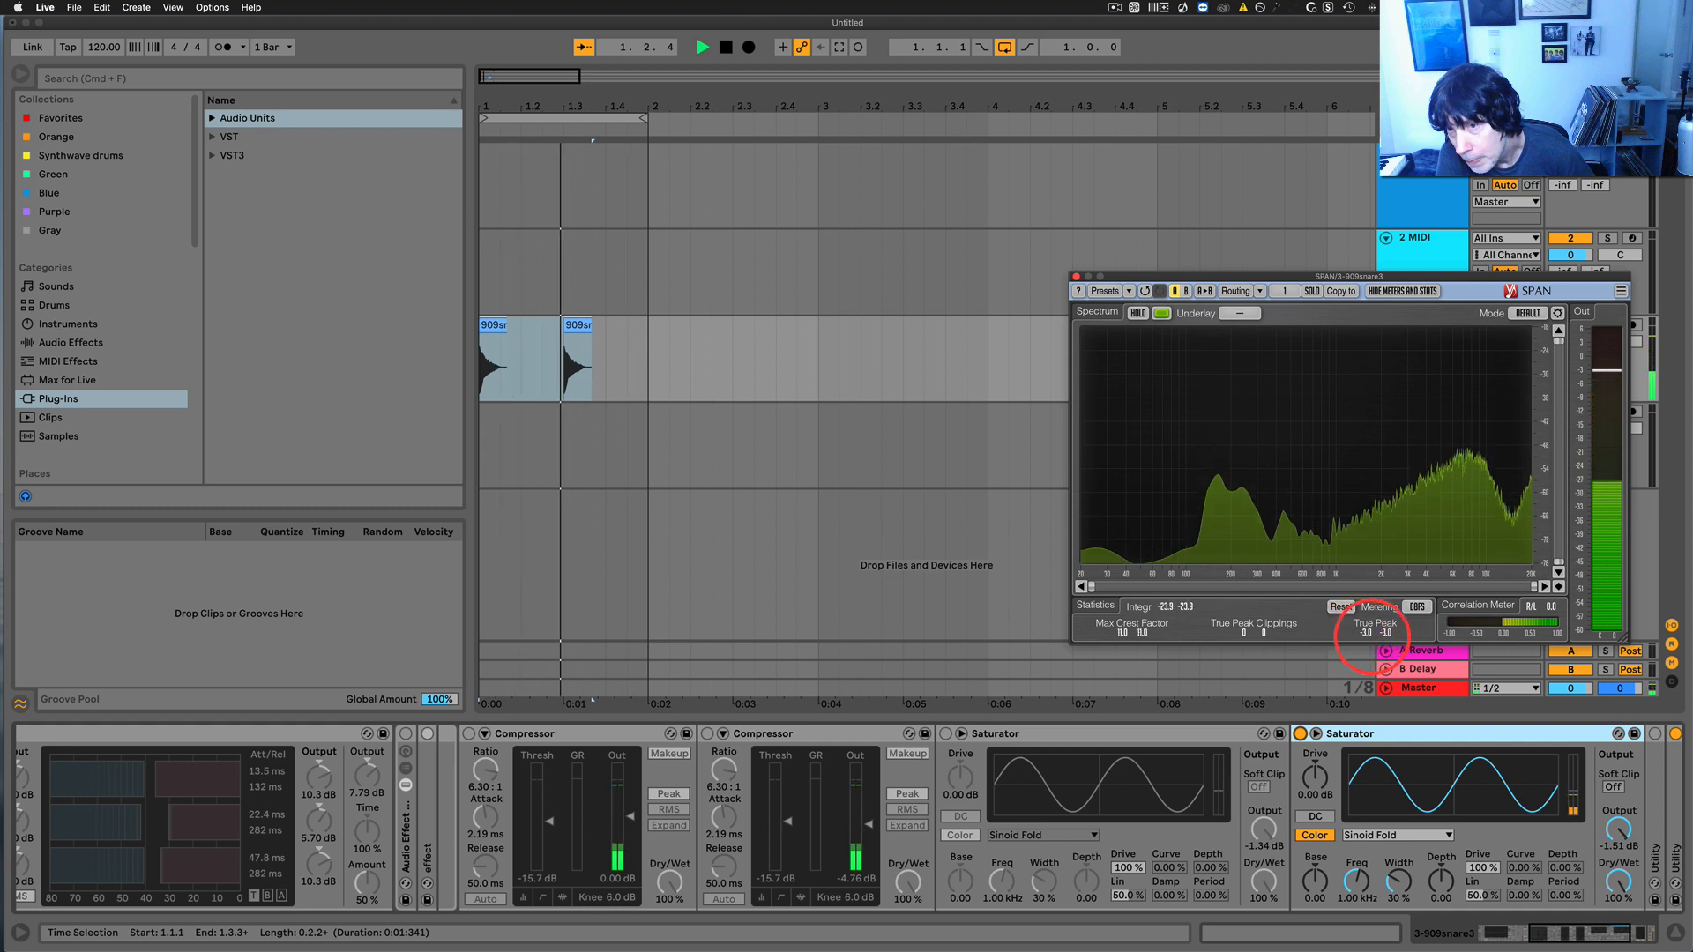
{"action": "key", "text": "space"}
{"action": "left_click", "coordinate": [1371, 635]}
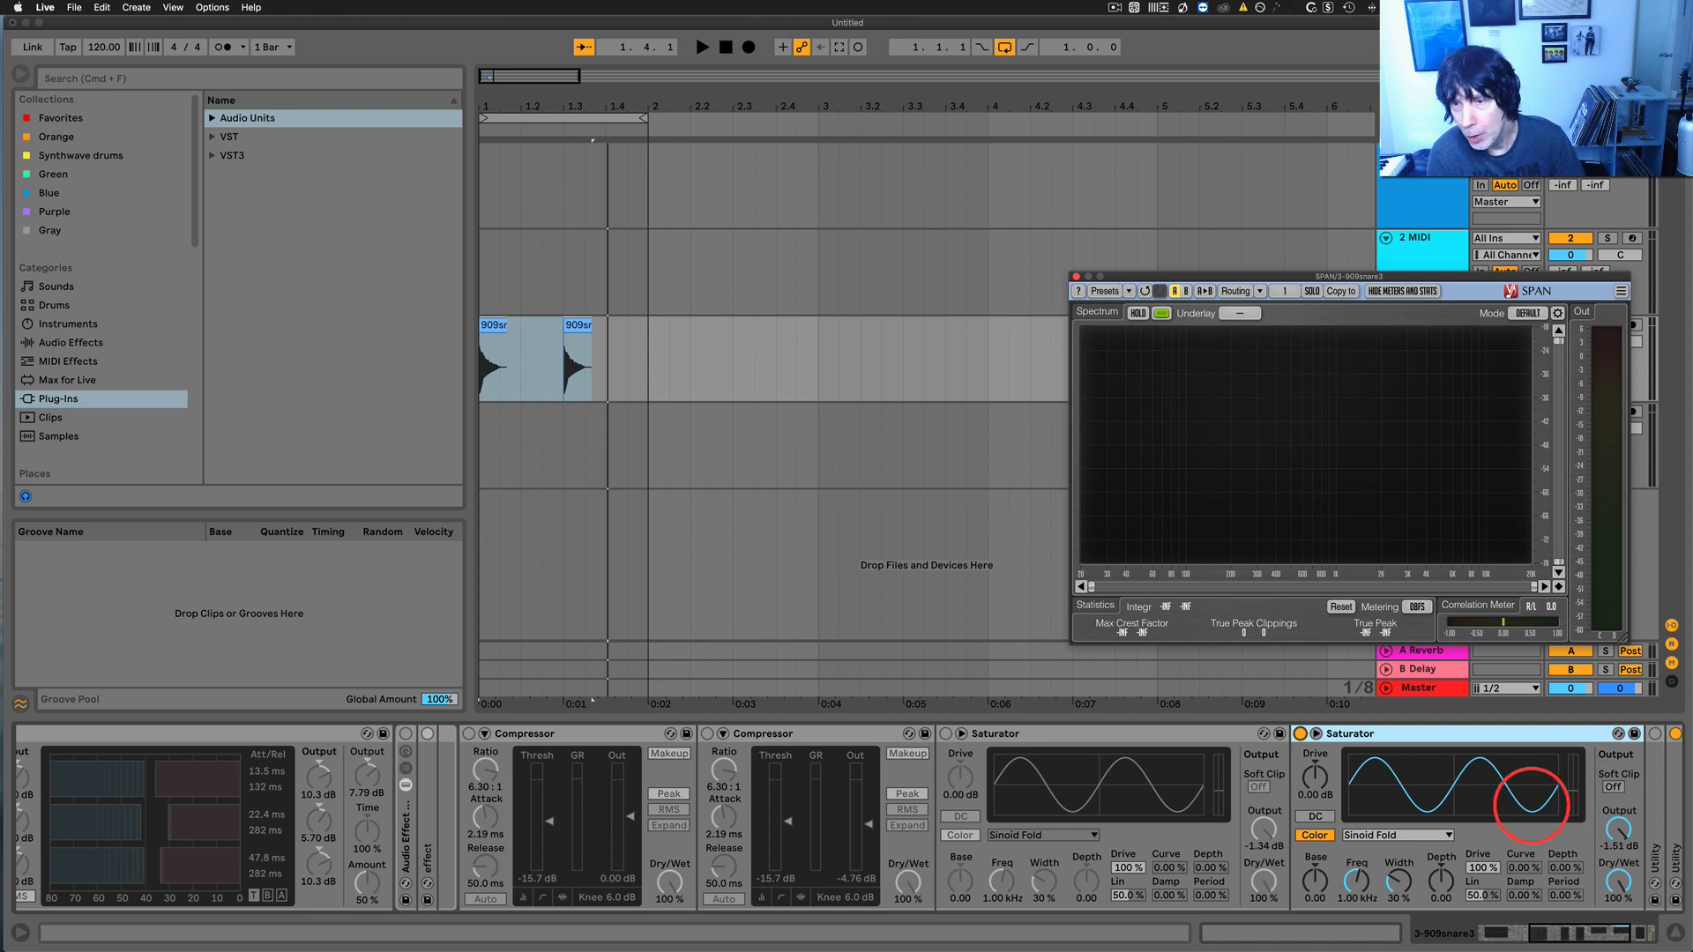
Bypass the second Saturator and collapse both Saturators and both Compressors in the snare track's device chain
{"action": "scroll", "coordinate": [1532, 804], "scroll_direction": "right", "scroll_amount": 3}
{"action": "scroll", "coordinate": [1496, 793], "scroll_direction": "right", "scroll_amount": 4}
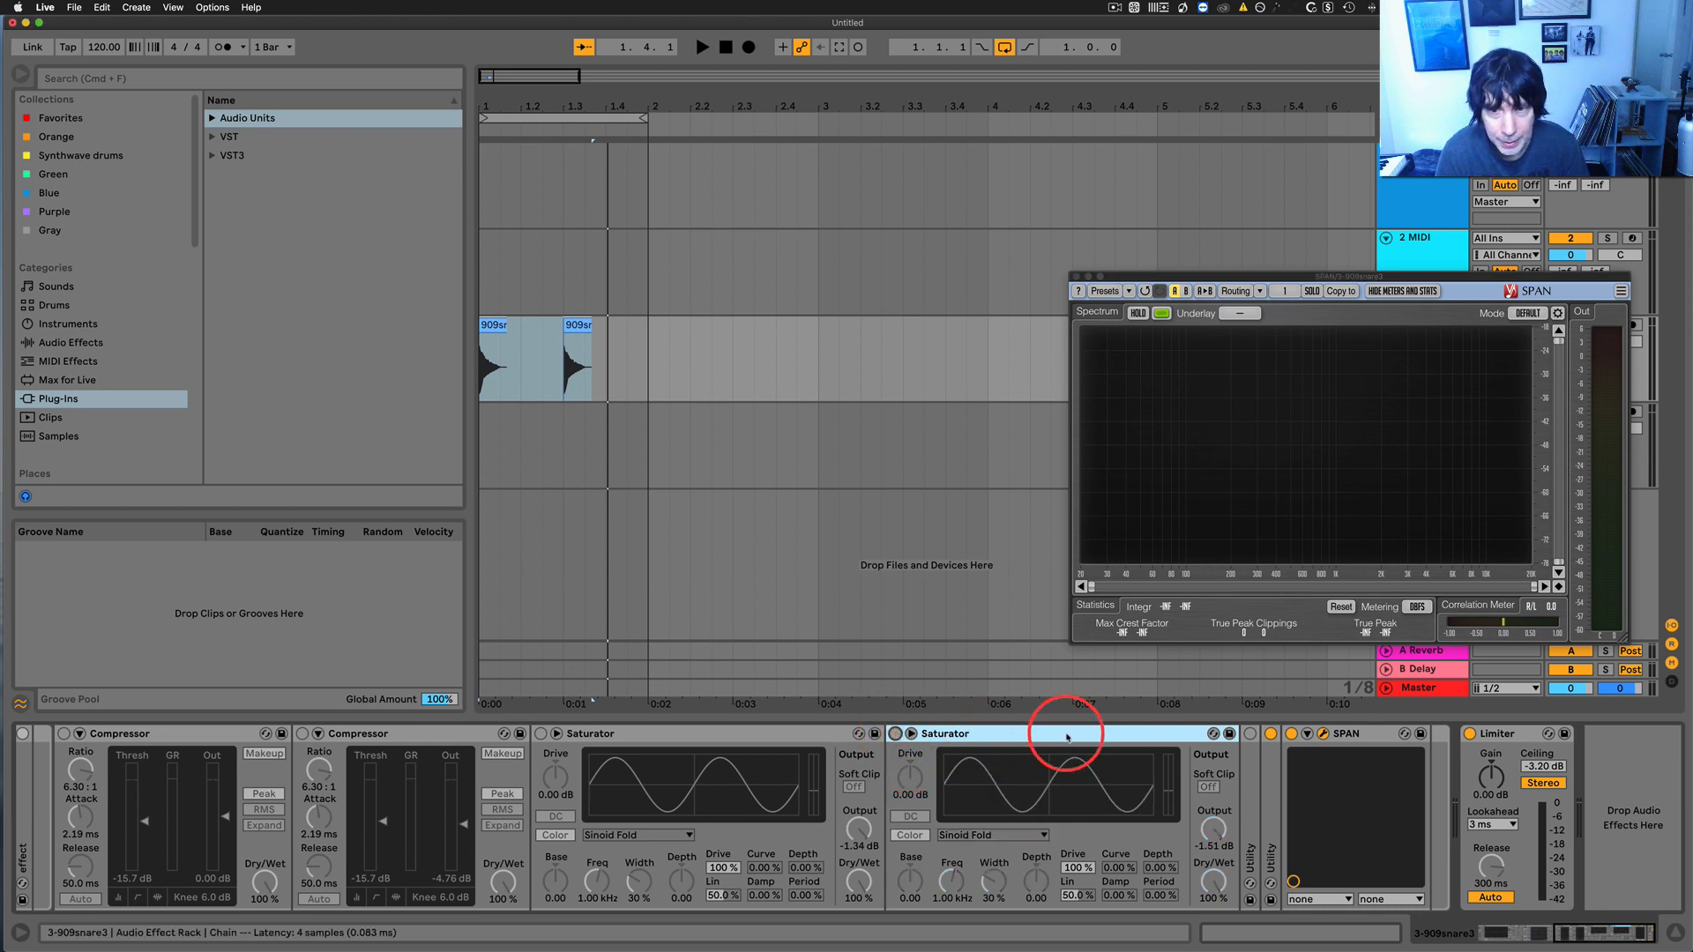
{"action": "double_click", "coordinate": [1041, 734]}
{"action": "double_click", "coordinate": [759, 733]}
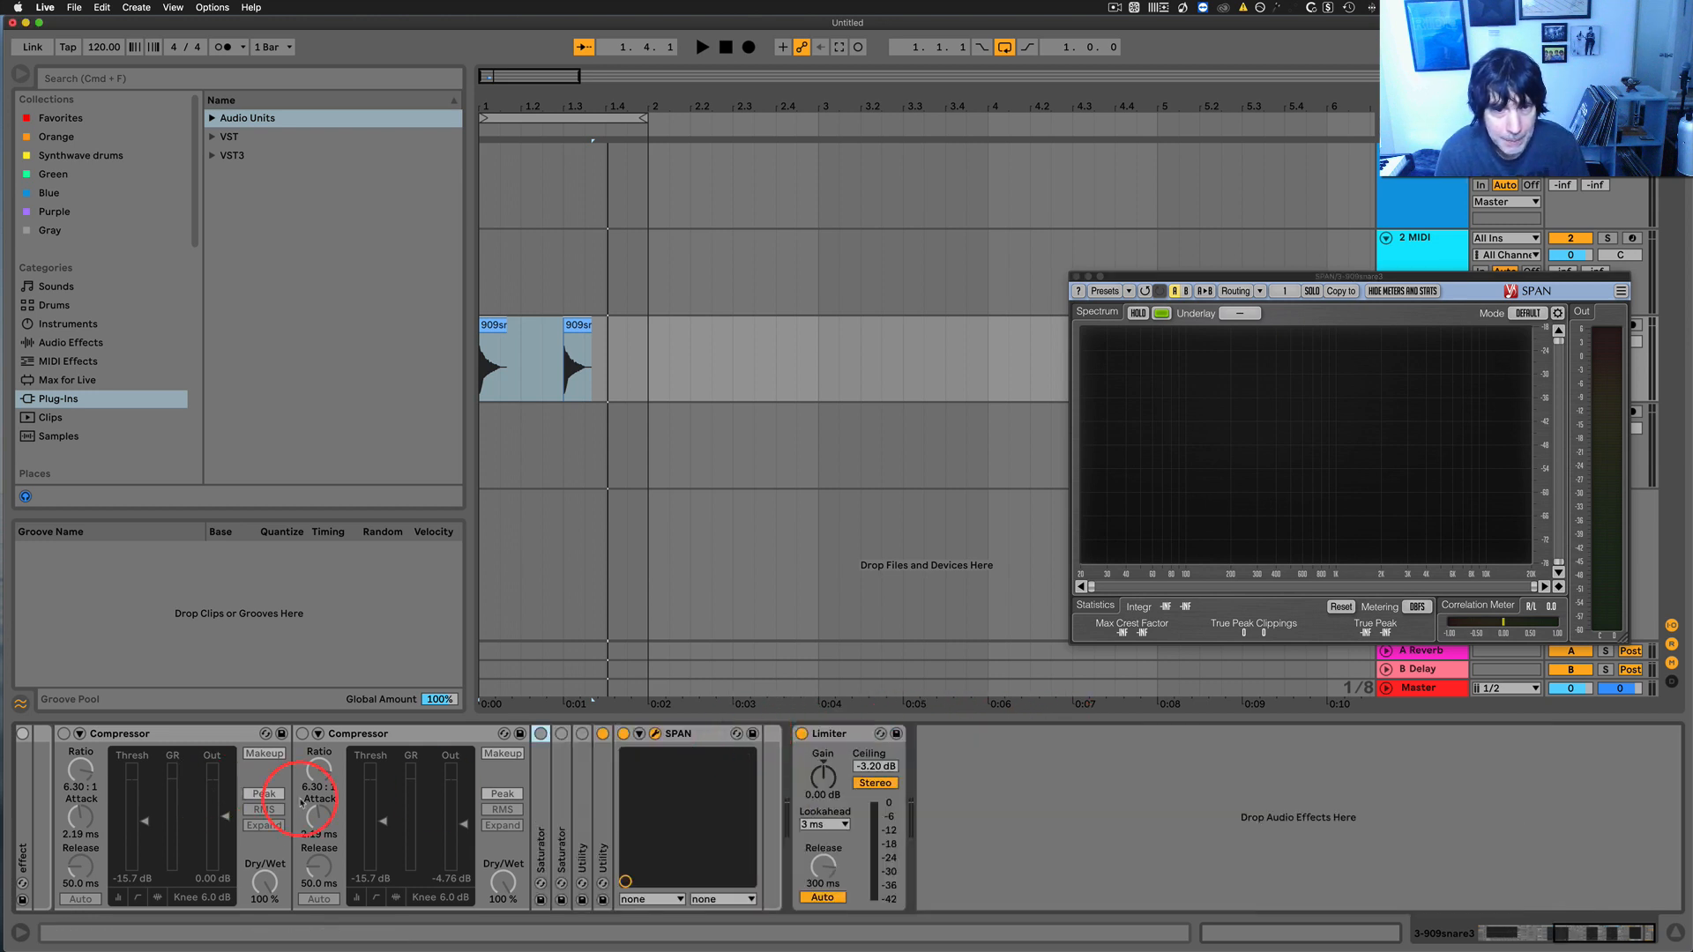
{"action": "left_click", "coordinate": [408, 734]}
{"action": "double_click", "coordinate": [408, 734]}
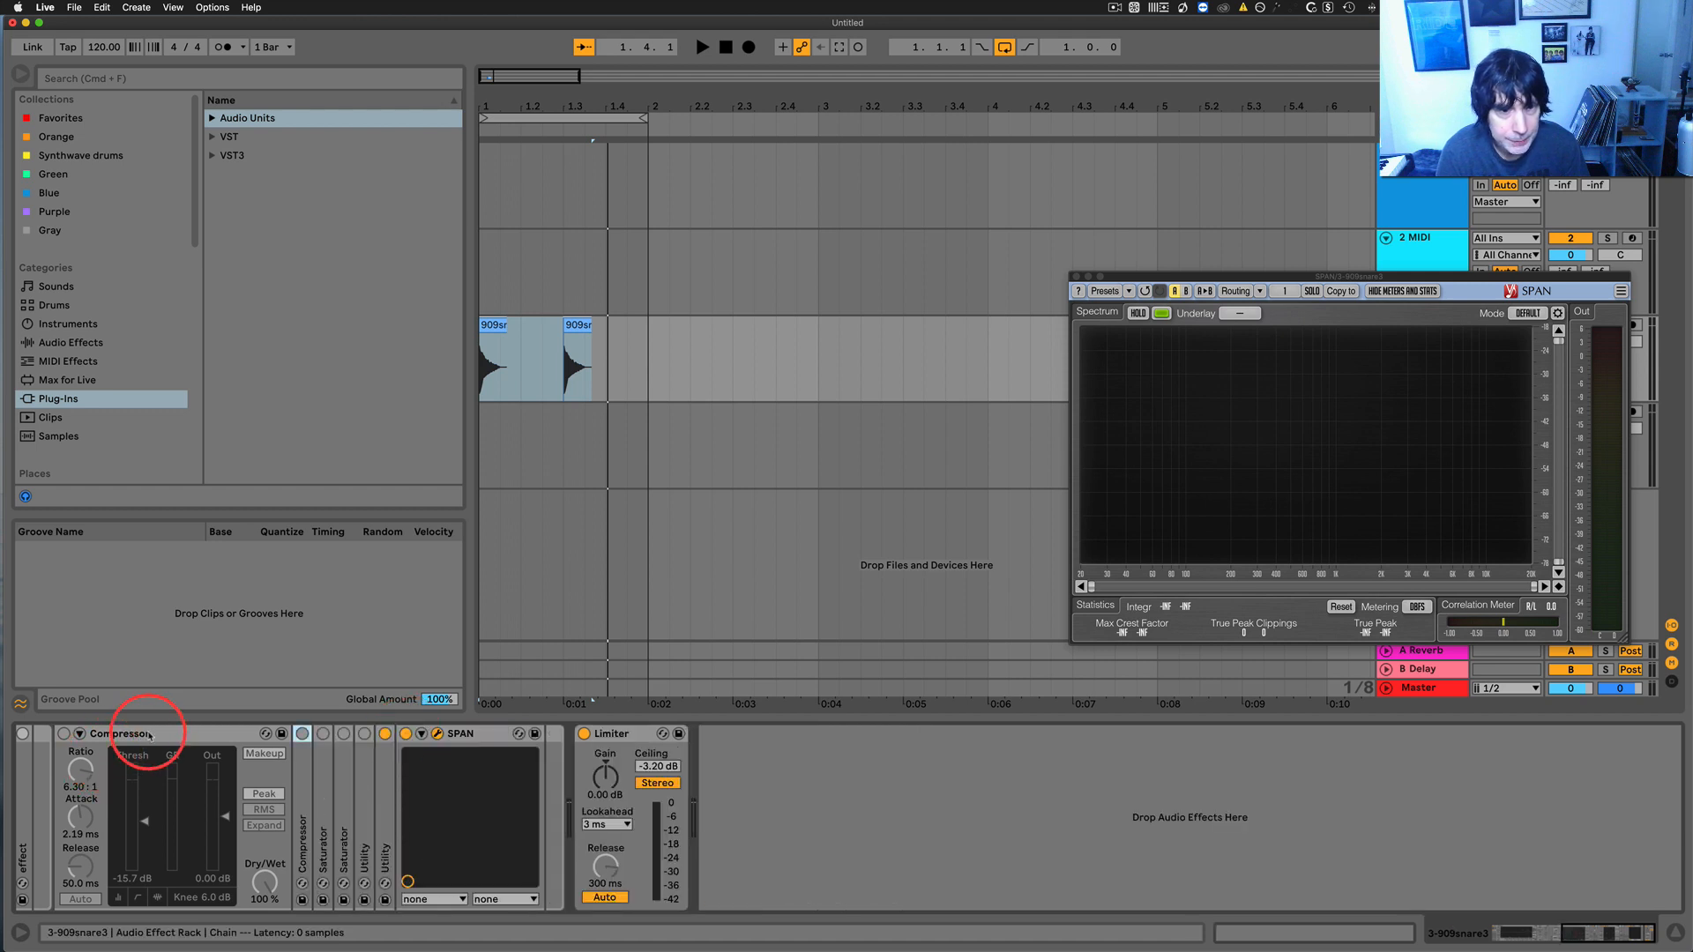
{"action": "double_click", "coordinate": [141, 734]}
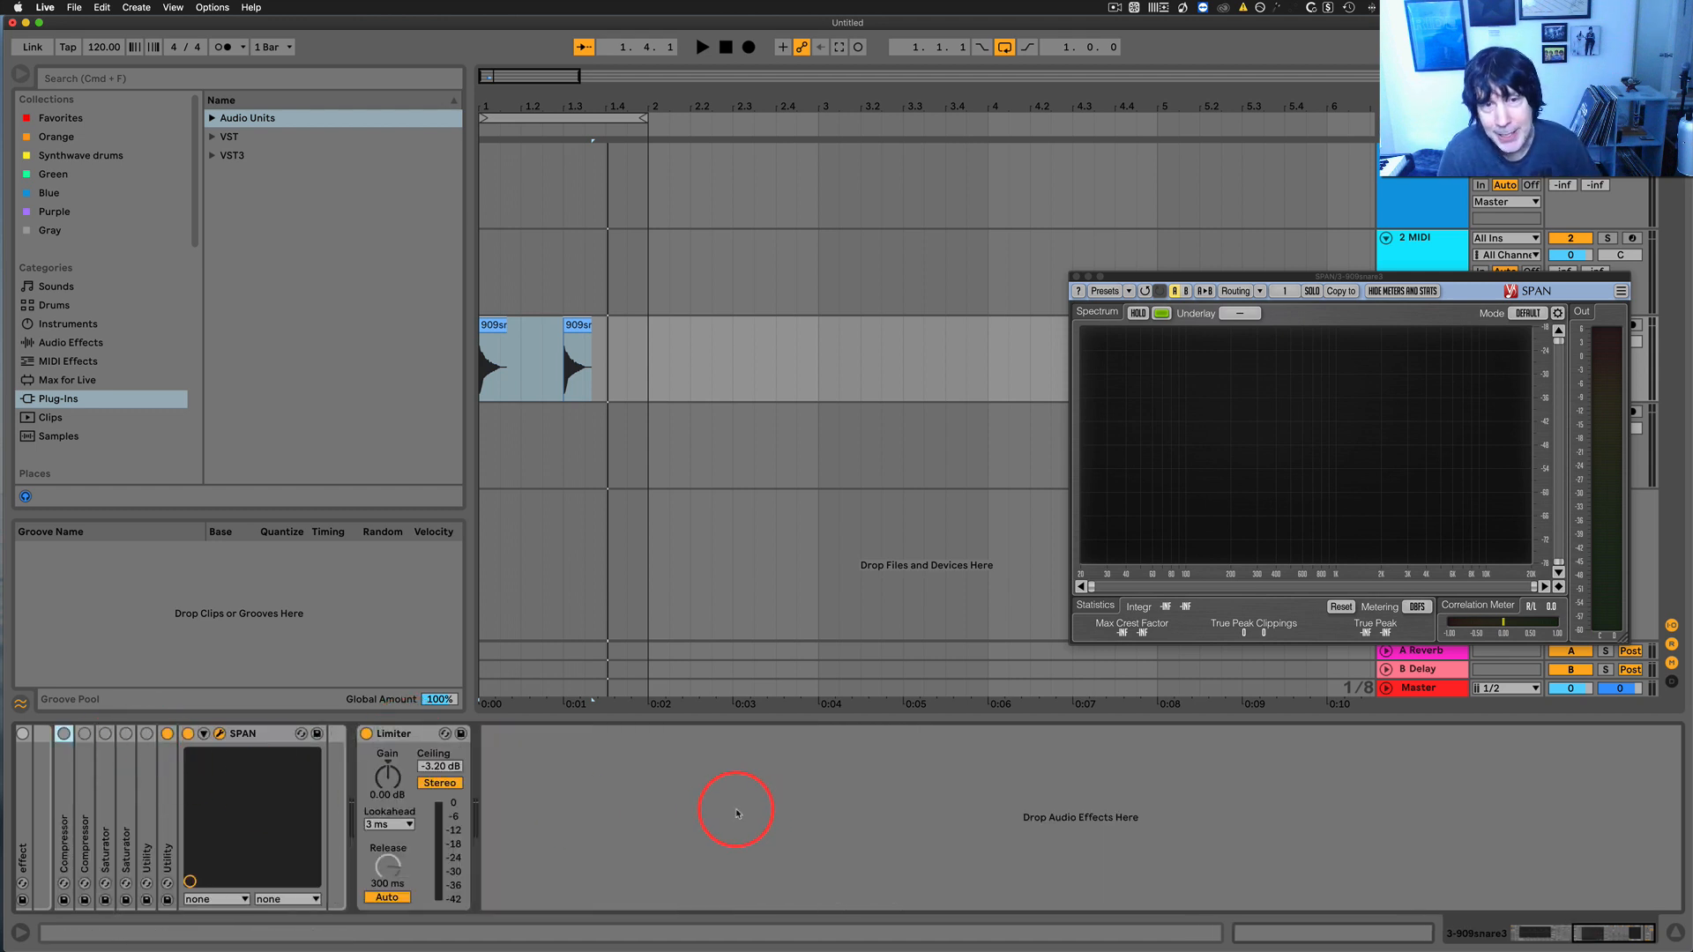
{"action": "scroll", "coordinate": [529, 842], "scroll_direction": "left", "scroll_amount": 10}
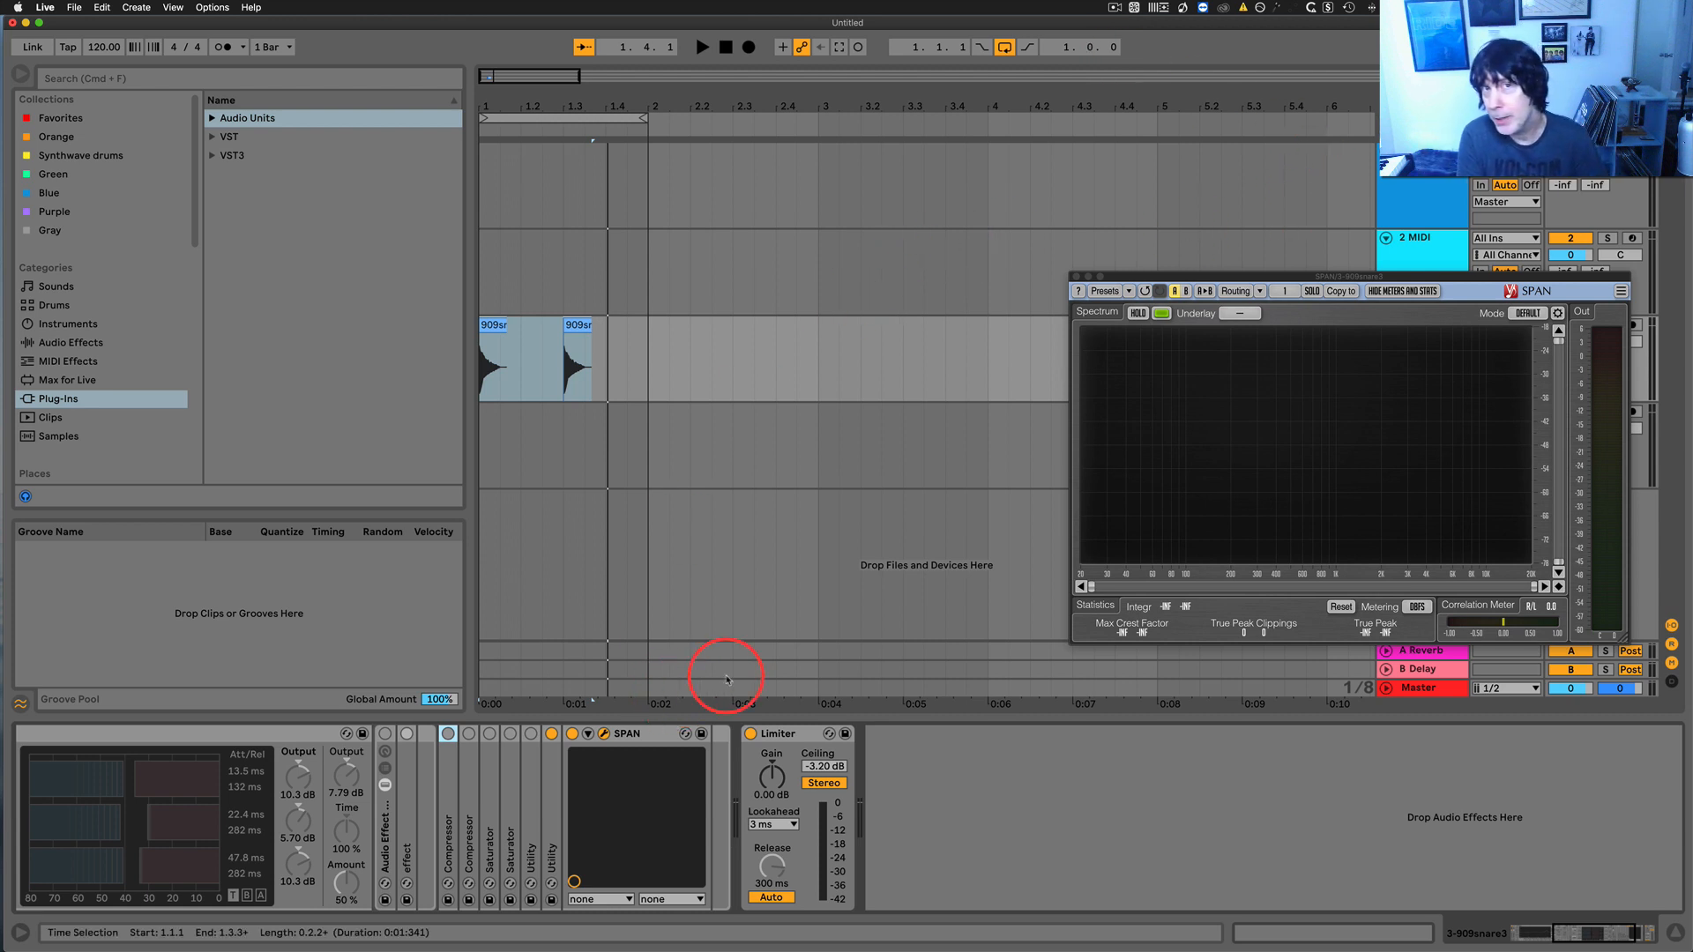
{"action": "right_click", "coordinate": [512, 735]}
{"action": "left_click", "coordinate": [289, 715]}
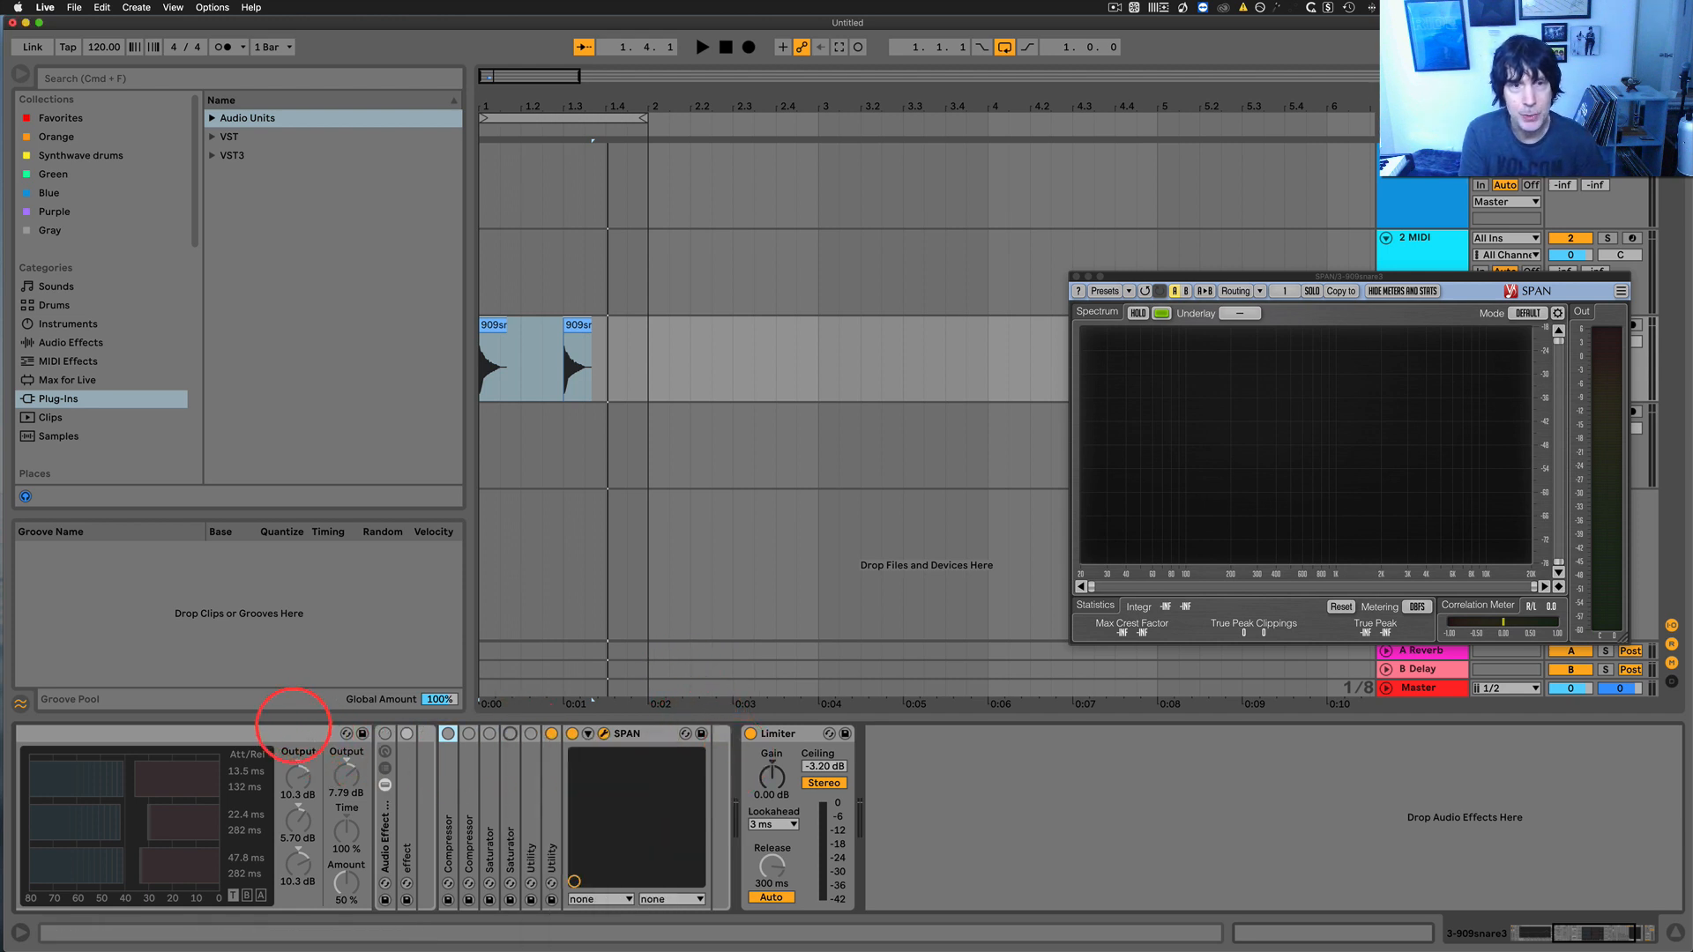
{"action": "left_click", "coordinate": [297, 739]}
{"action": "scroll", "coordinate": [297, 739], "scroll_direction": "left", "scroll_amount": 3}
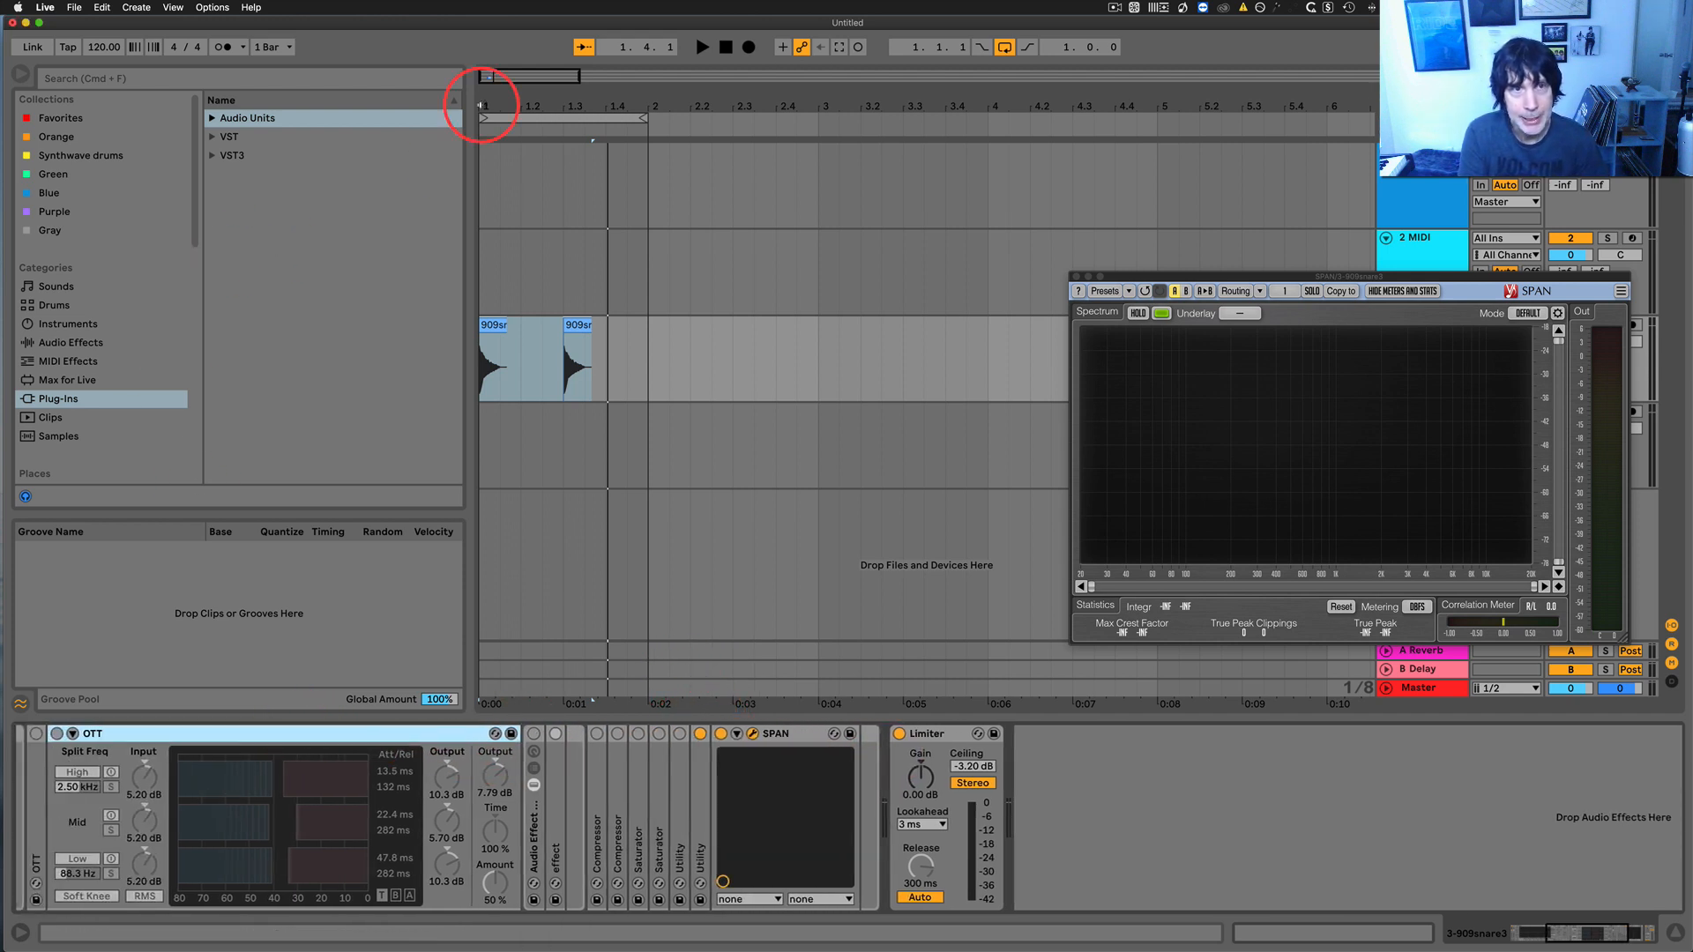
Insert an EQ Eight before SPAN and shape its curve with low-mid dips and a 1.36 dB boost at 1.94 kHz
{"action": "left_click", "coordinate": [211, 118]}
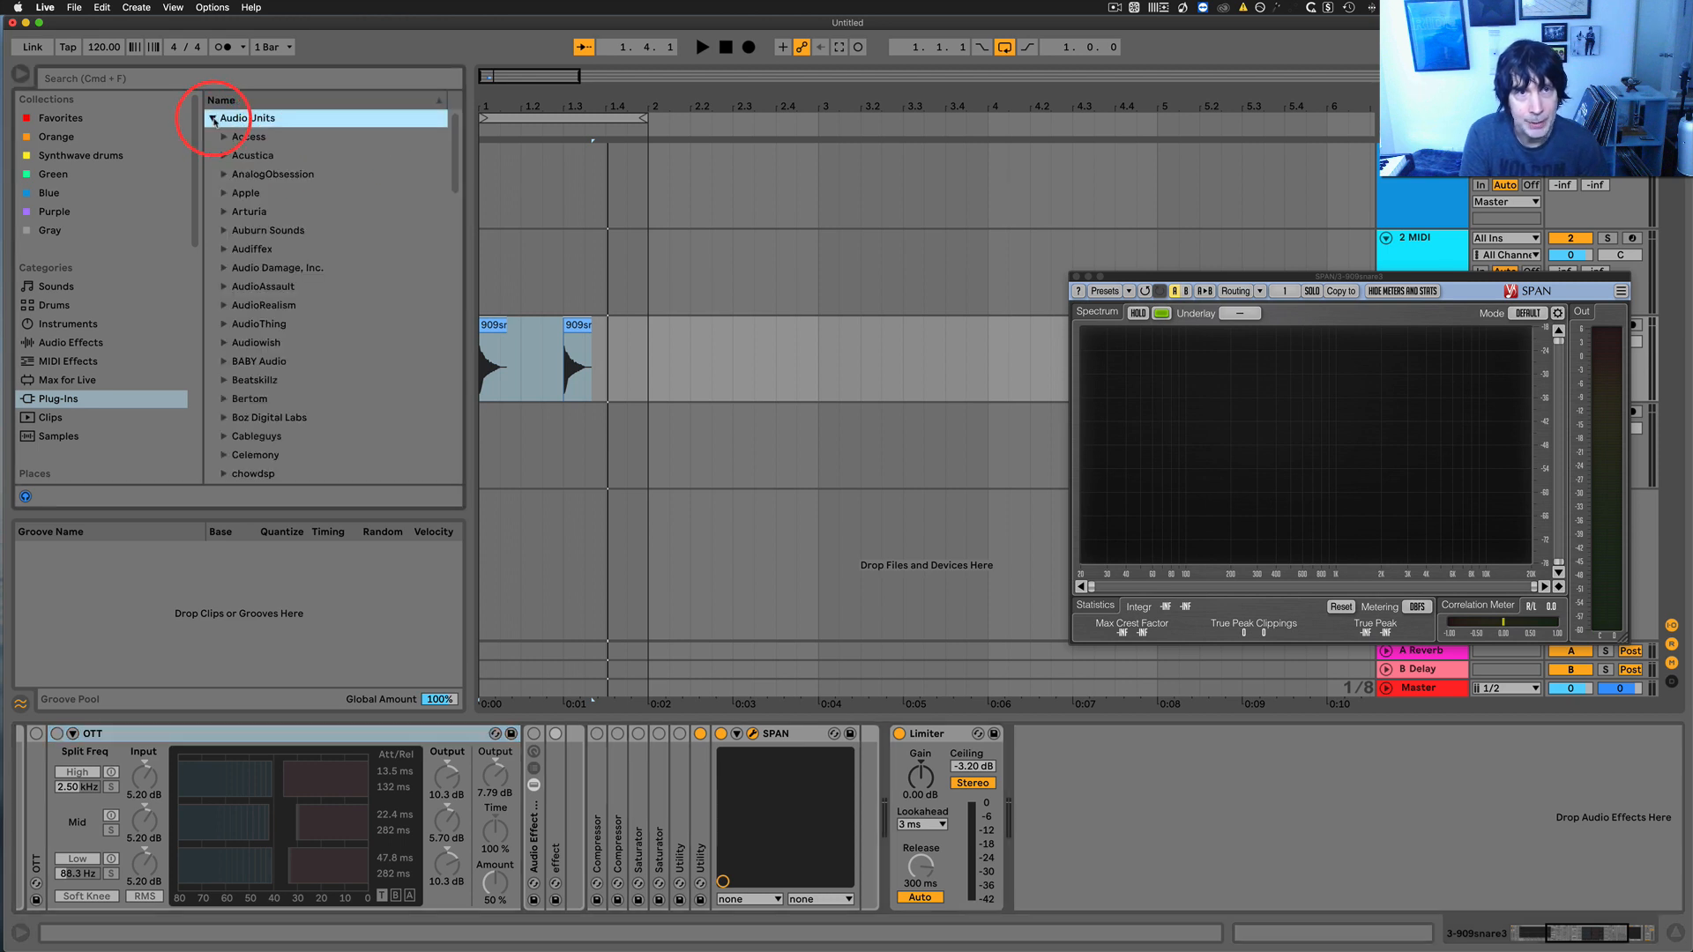
{"action": "left_click", "coordinate": [54, 344]}
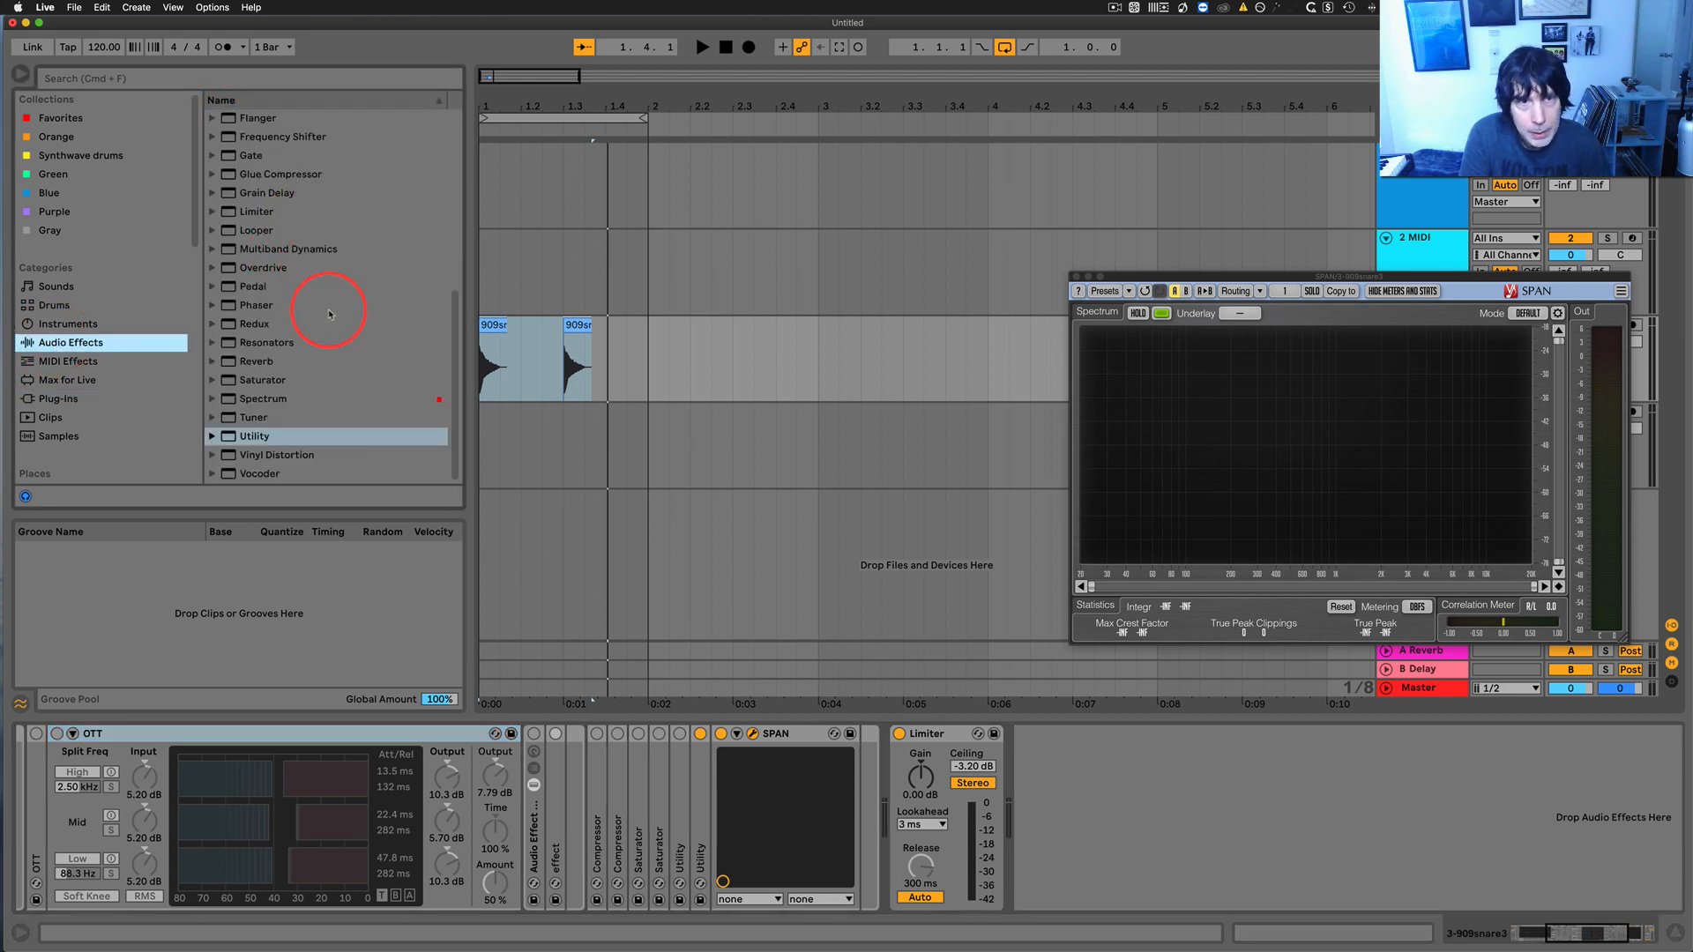
{"action": "scroll", "coordinate": [329, 314], "scroll_direction": "up", "scroll_amount": 5}
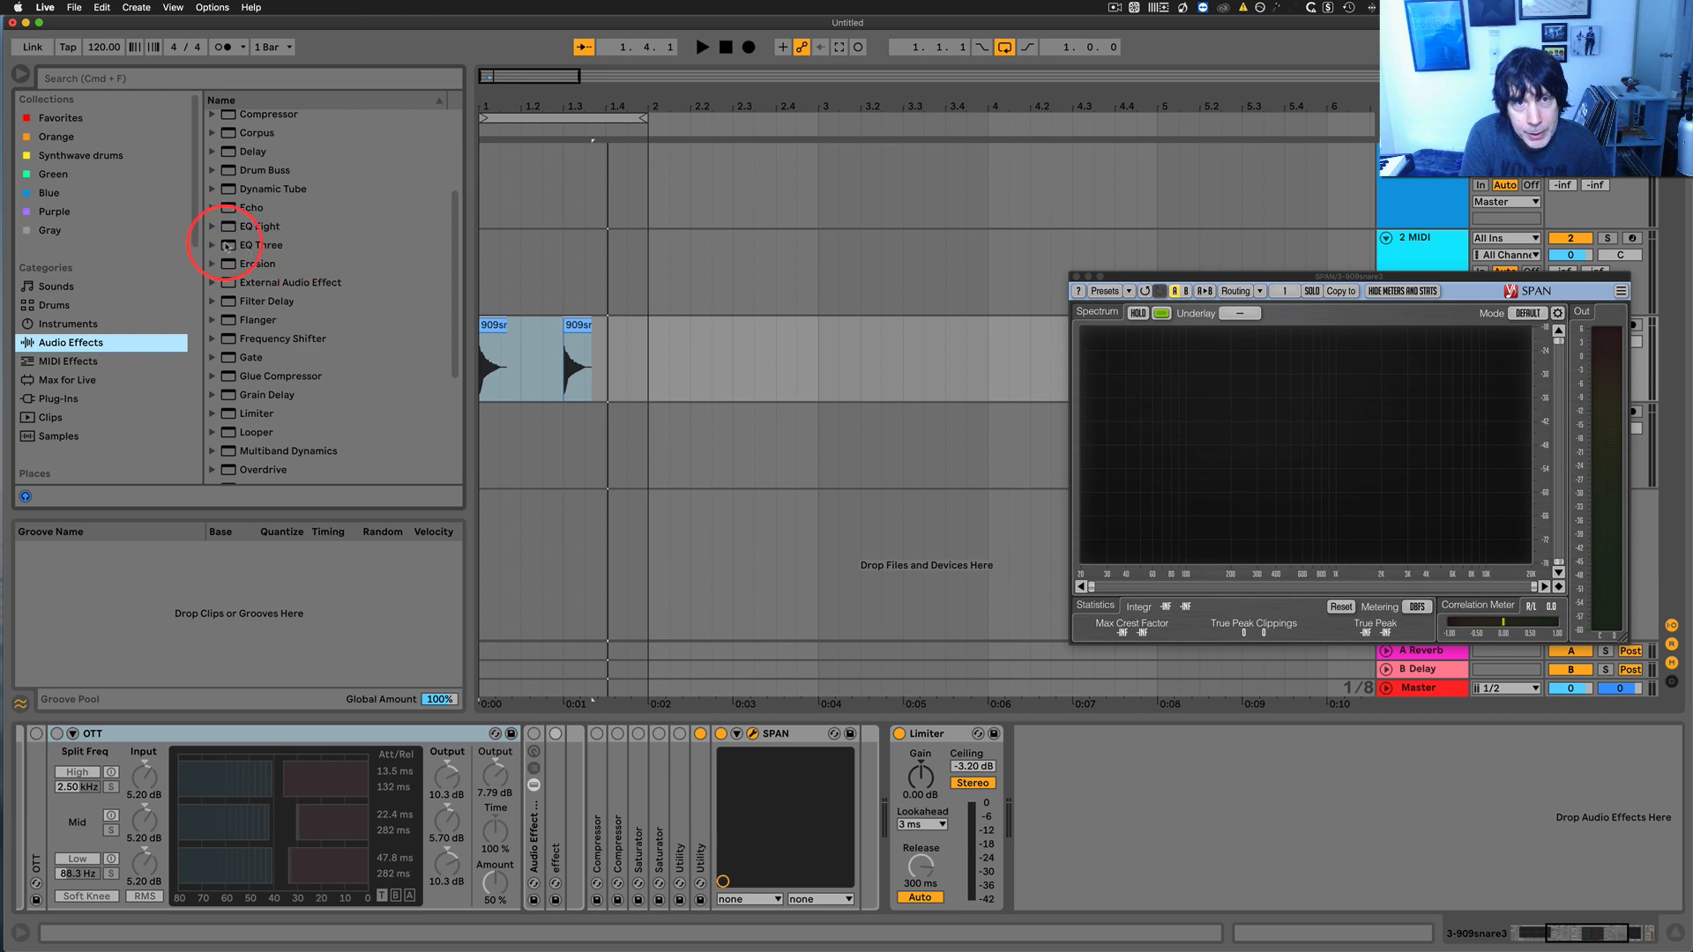
{"action": "left_click_drag", "start_coordinate": [226, 231], "coordinate": [735, 778]}
{"action": "mouse_move", "coordinate": [996, 808]}
{"action": "left_mouse_down"}
{"action": "mouse_move", "coordinate": [1033, 803]}
{"action": "mouse_move", "coordinate": [1011, 803]}
{"action": "left_mouse_up"}
{"action": "scroll", "coordinate": [861, 802], "scroll_direction": "left", "scroll_amount": 8}
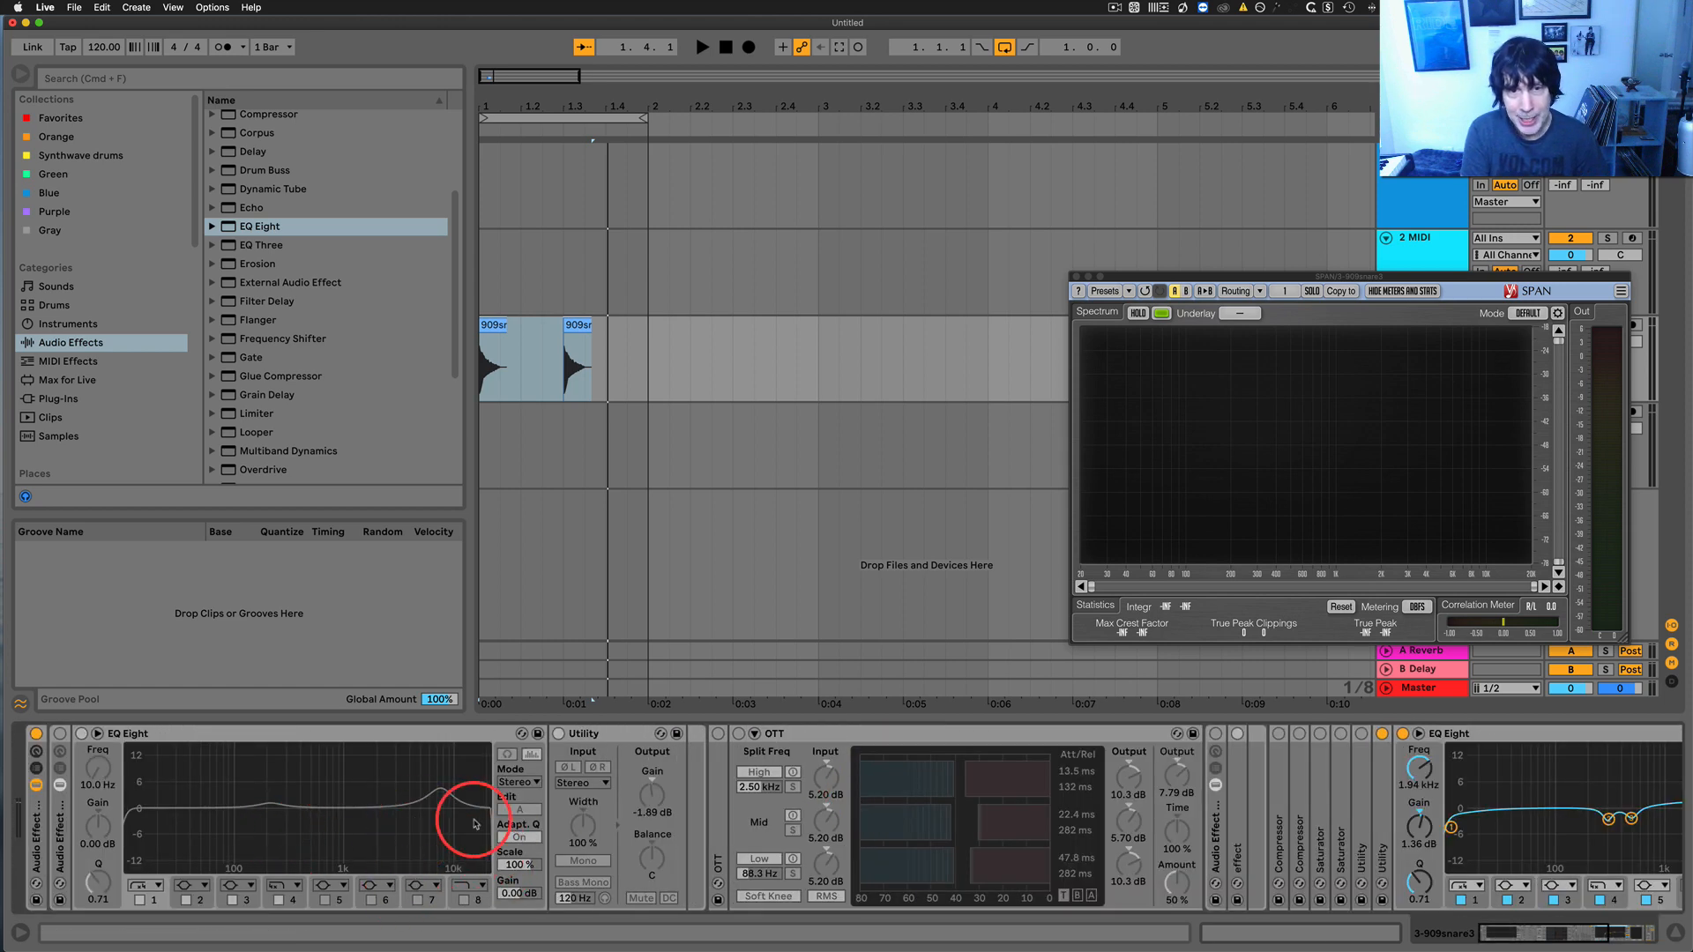
{"action": "scroll", "coordinate": [1339, 860], "scroll_direction": "right", "scroll_amount": 4}
{"action": "scroll", "coordinate": [1339, 860], "scroll_direction": "right", "scroll_amount": 6}
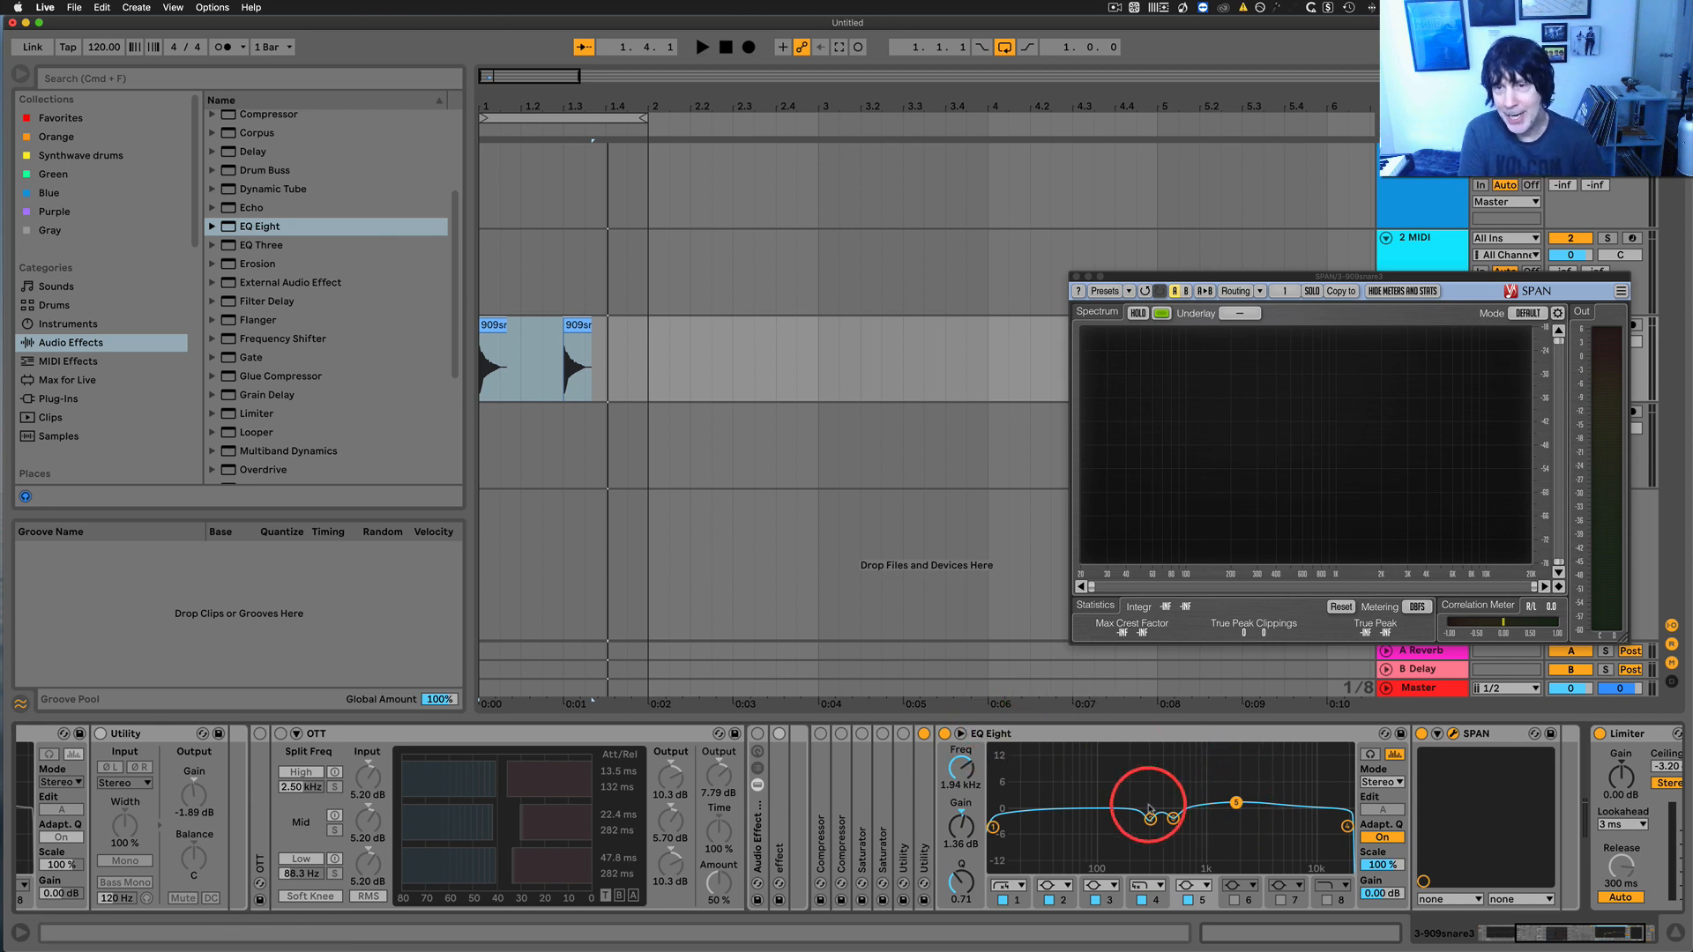
Bypass the new EQ Eight and insert a Utility between it and SPAN
{"action": "left_click", "coordinate": [945, 734]}
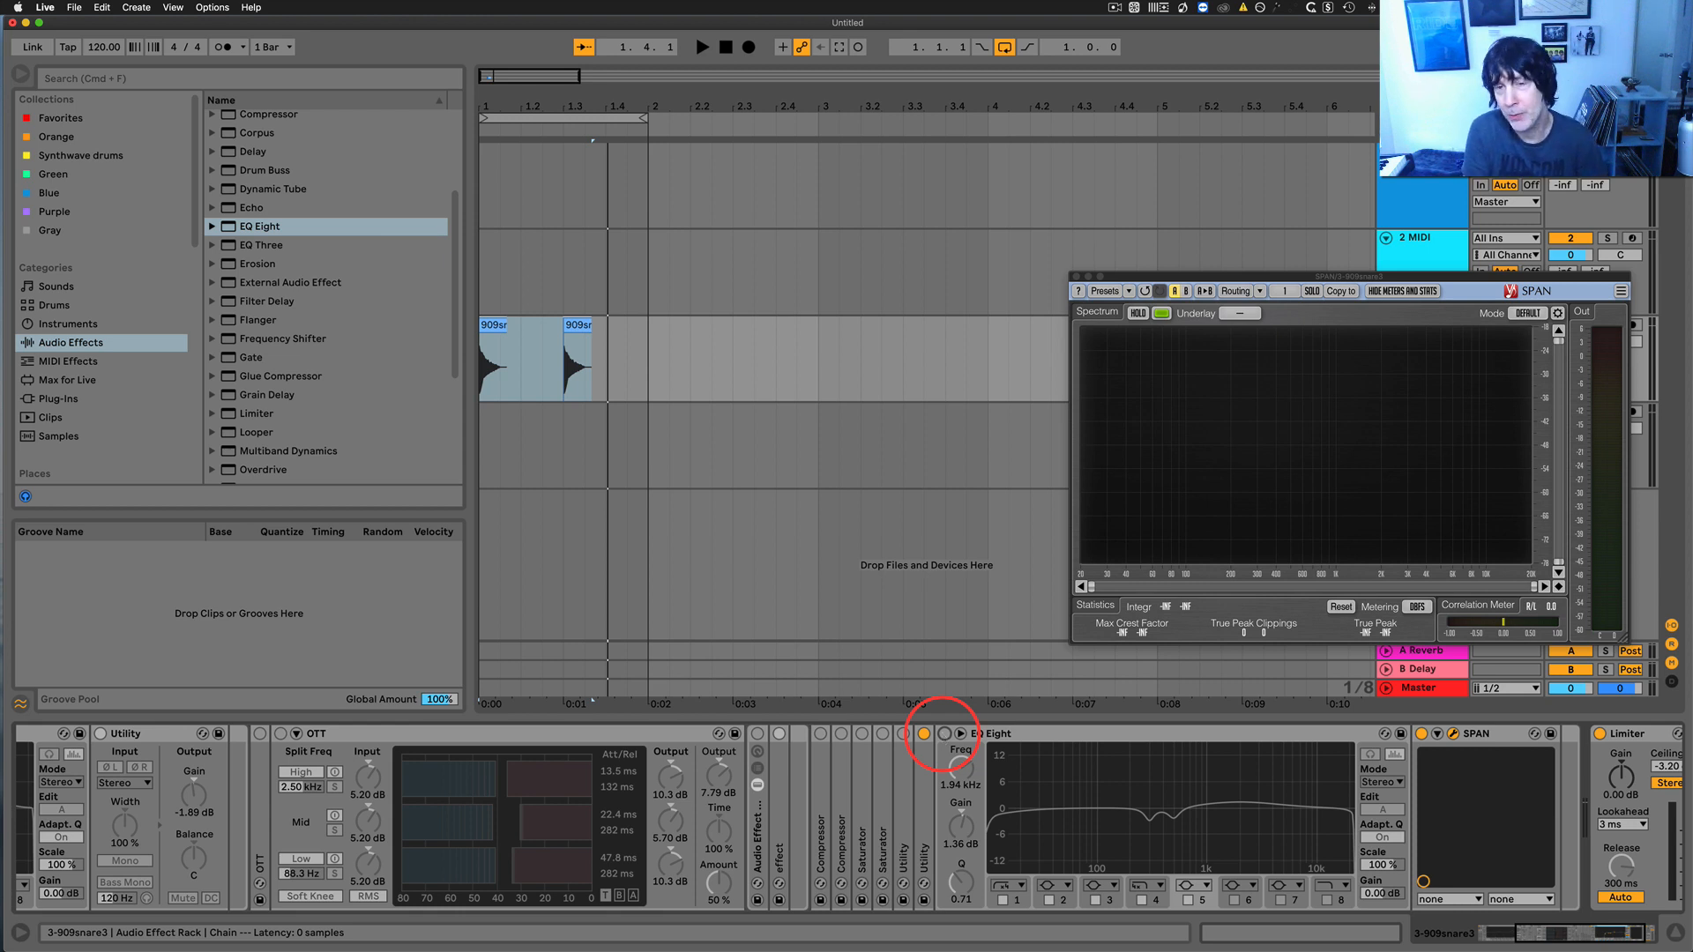
{"action": "left_click", "coordinate": [1045, 734]}
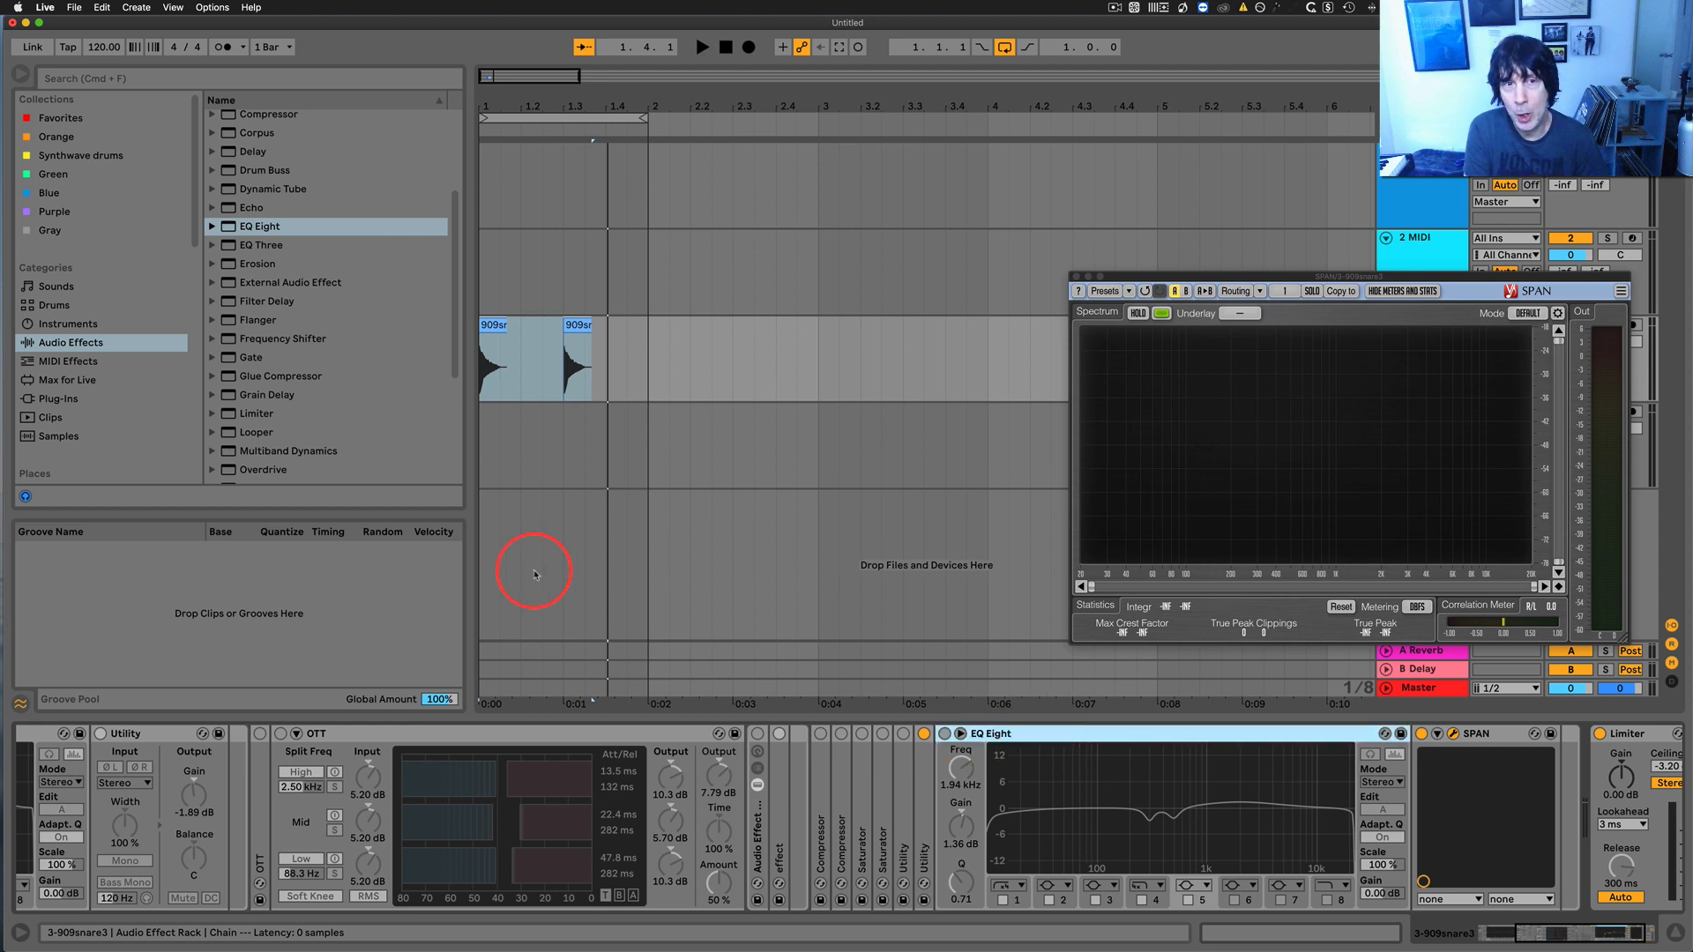
{"action": "scroll", "coordinate": [287, 371], "scroll_direction": "down", "scroll_amount": 5}
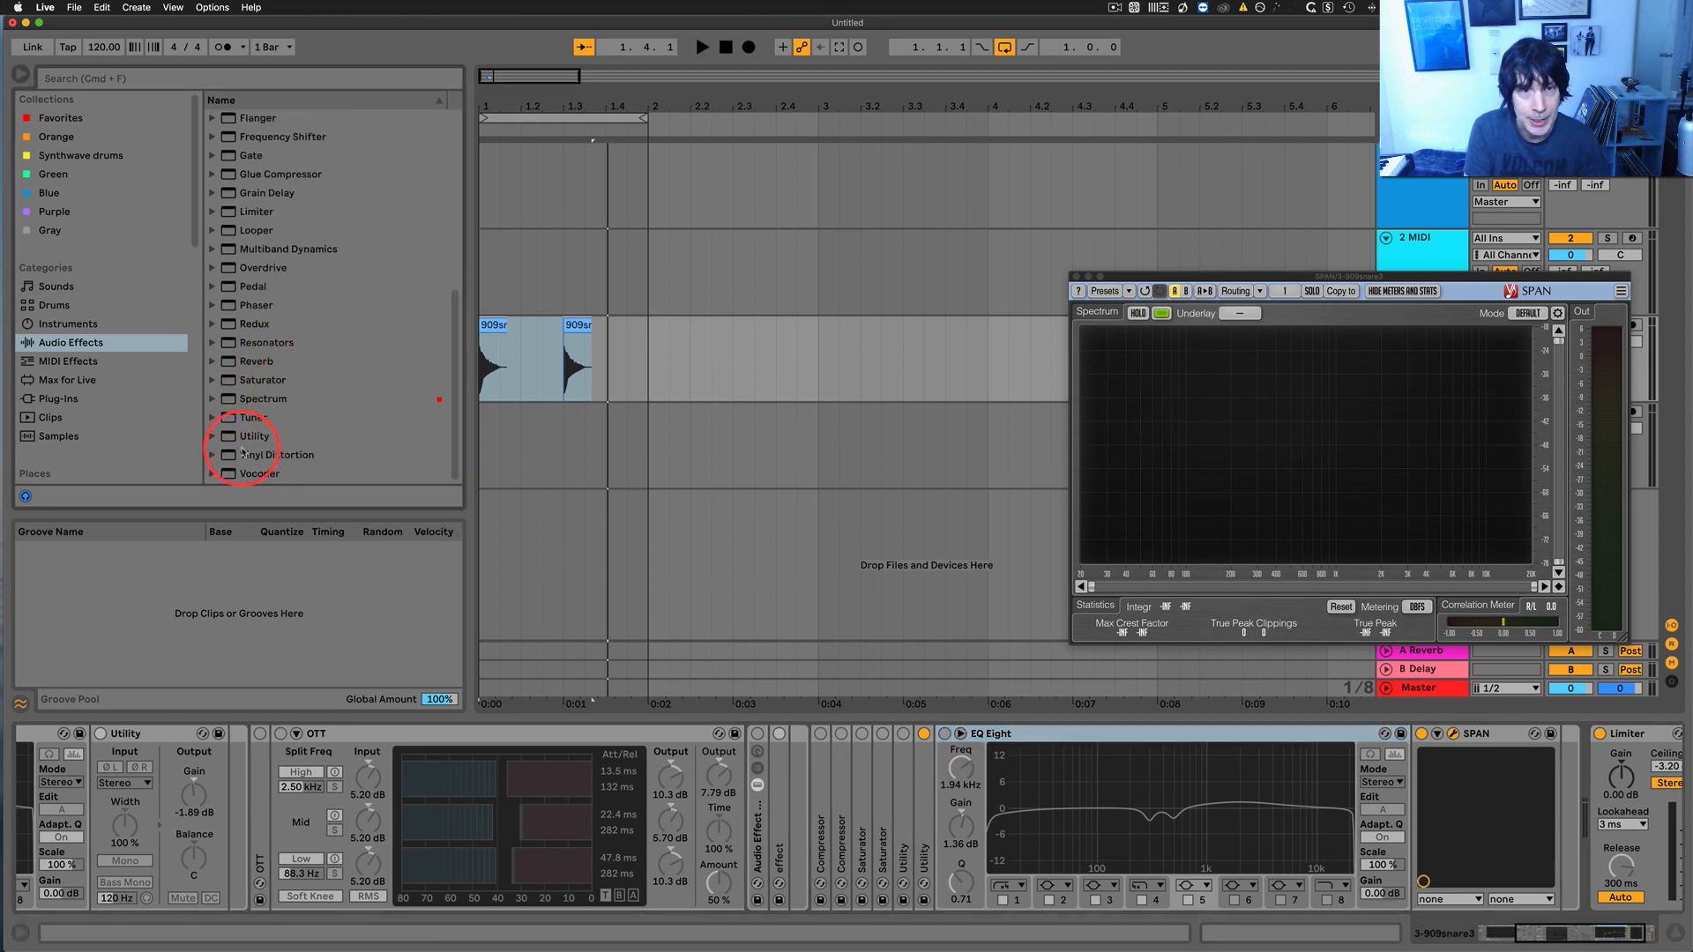
{"action": "left_click_drag", "start_coordinate": [246, 435], "coordinate": [1402, 794]}
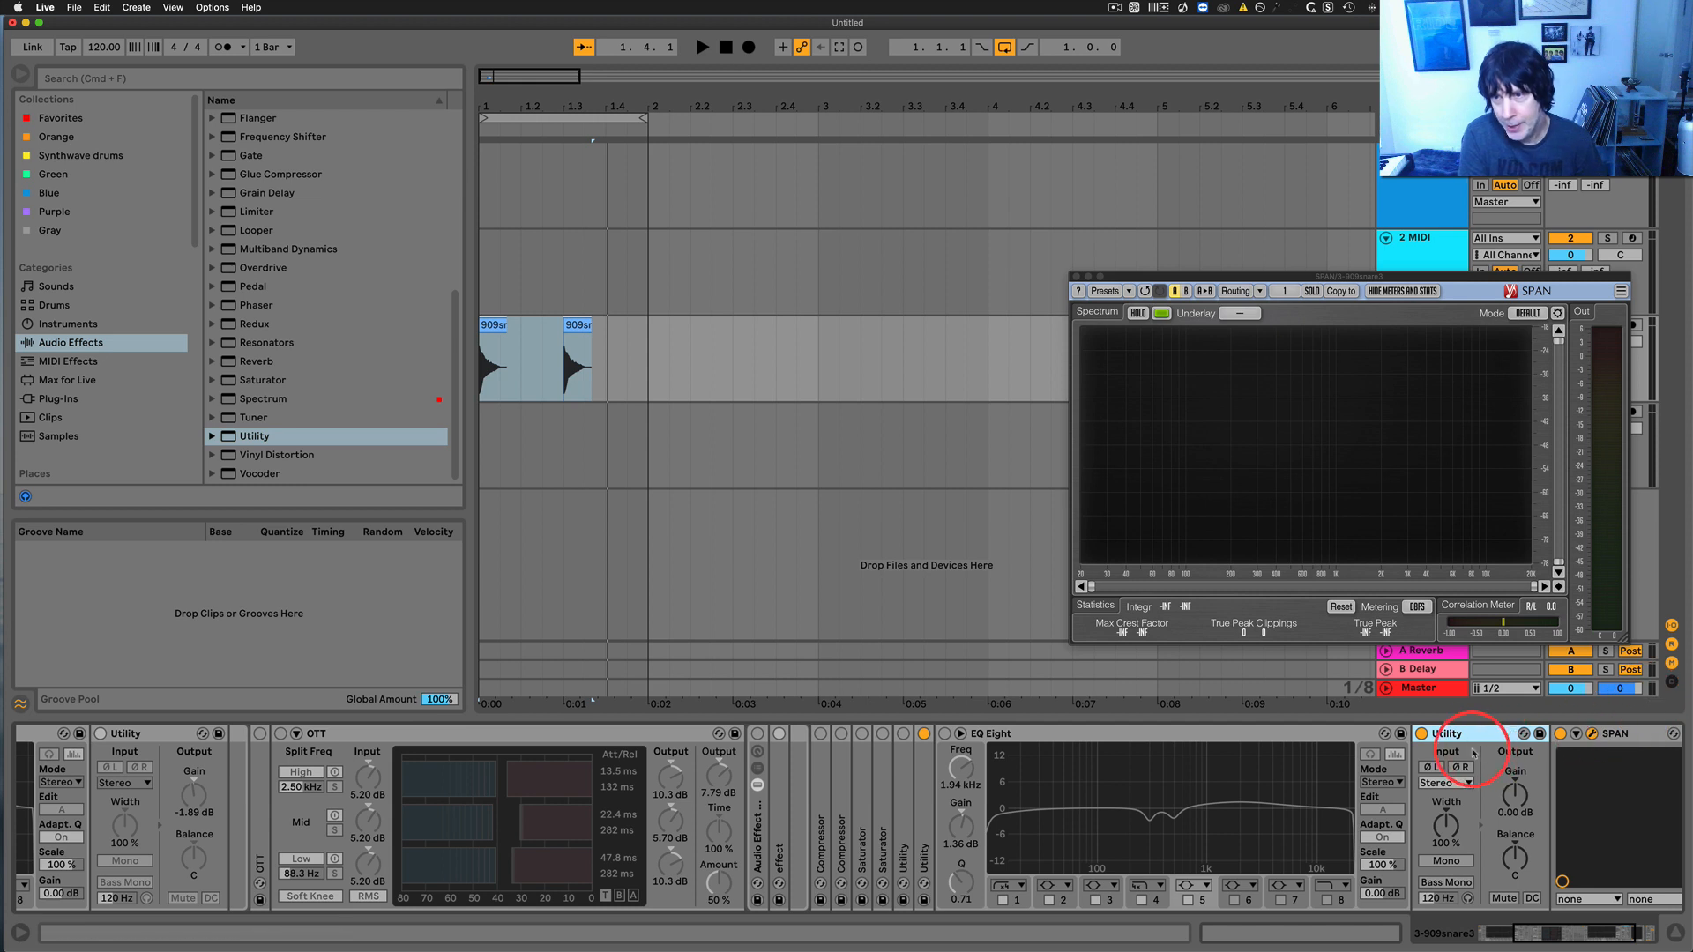
Delete the newly added Utility and EQ Eight from the snare track's device chain
{"action": "key", "text": "Delete"}
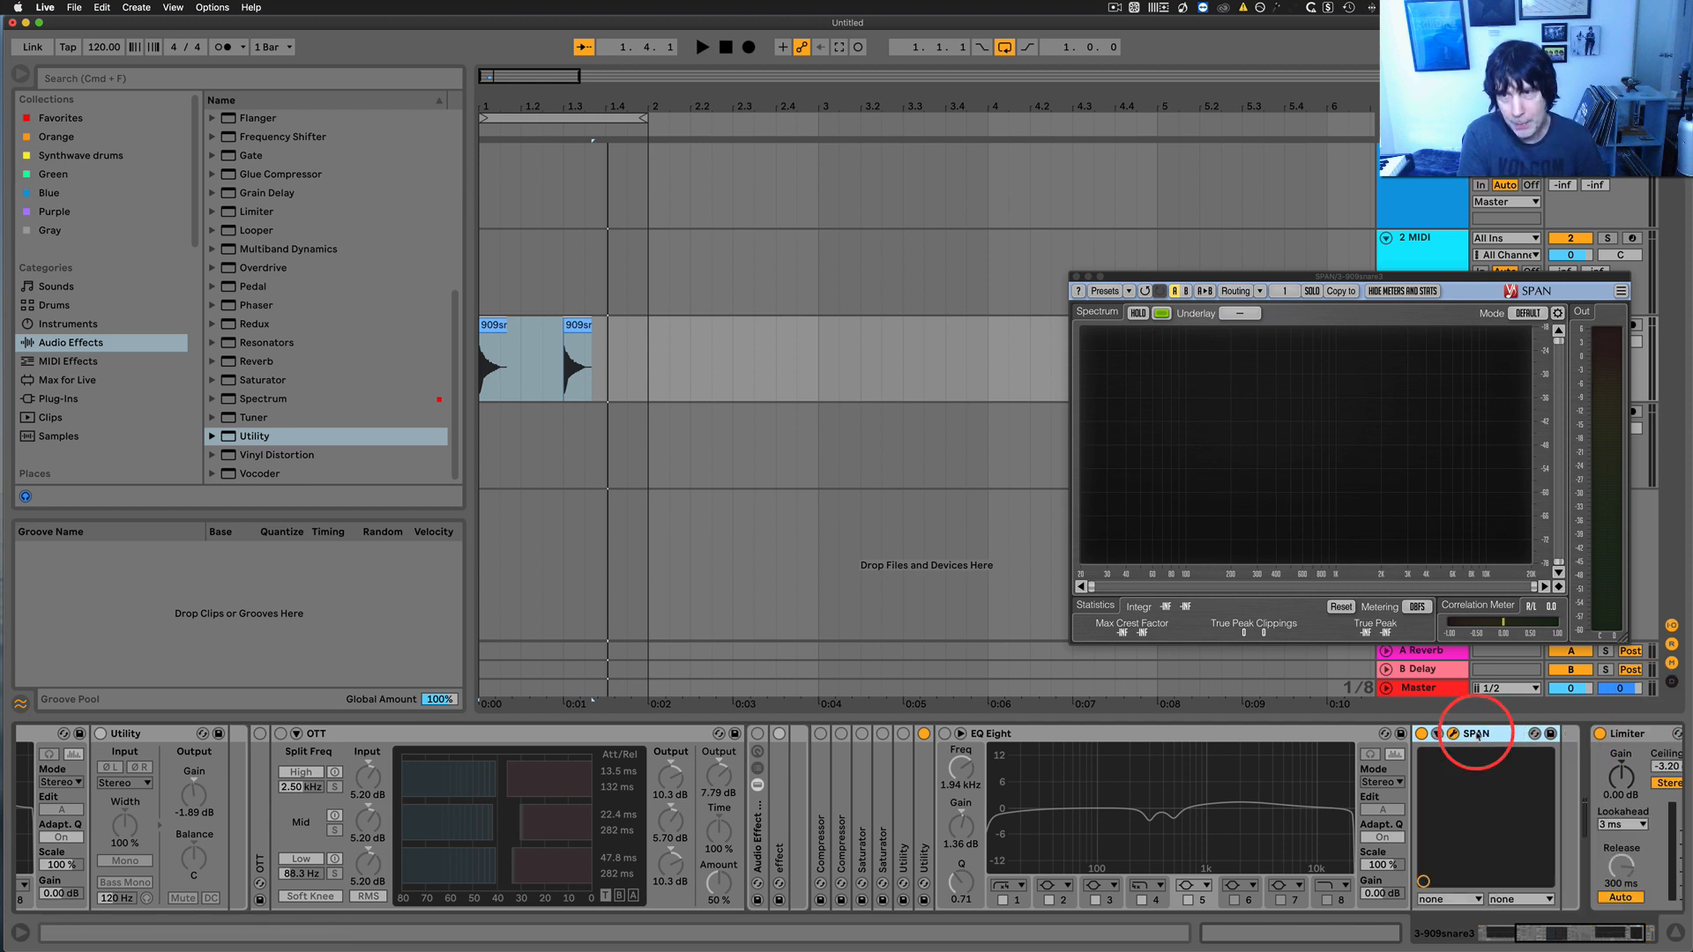
{"action": "left_click", "coordinate": [1334, 735]}
{"action": "key", "text": "Delete"}
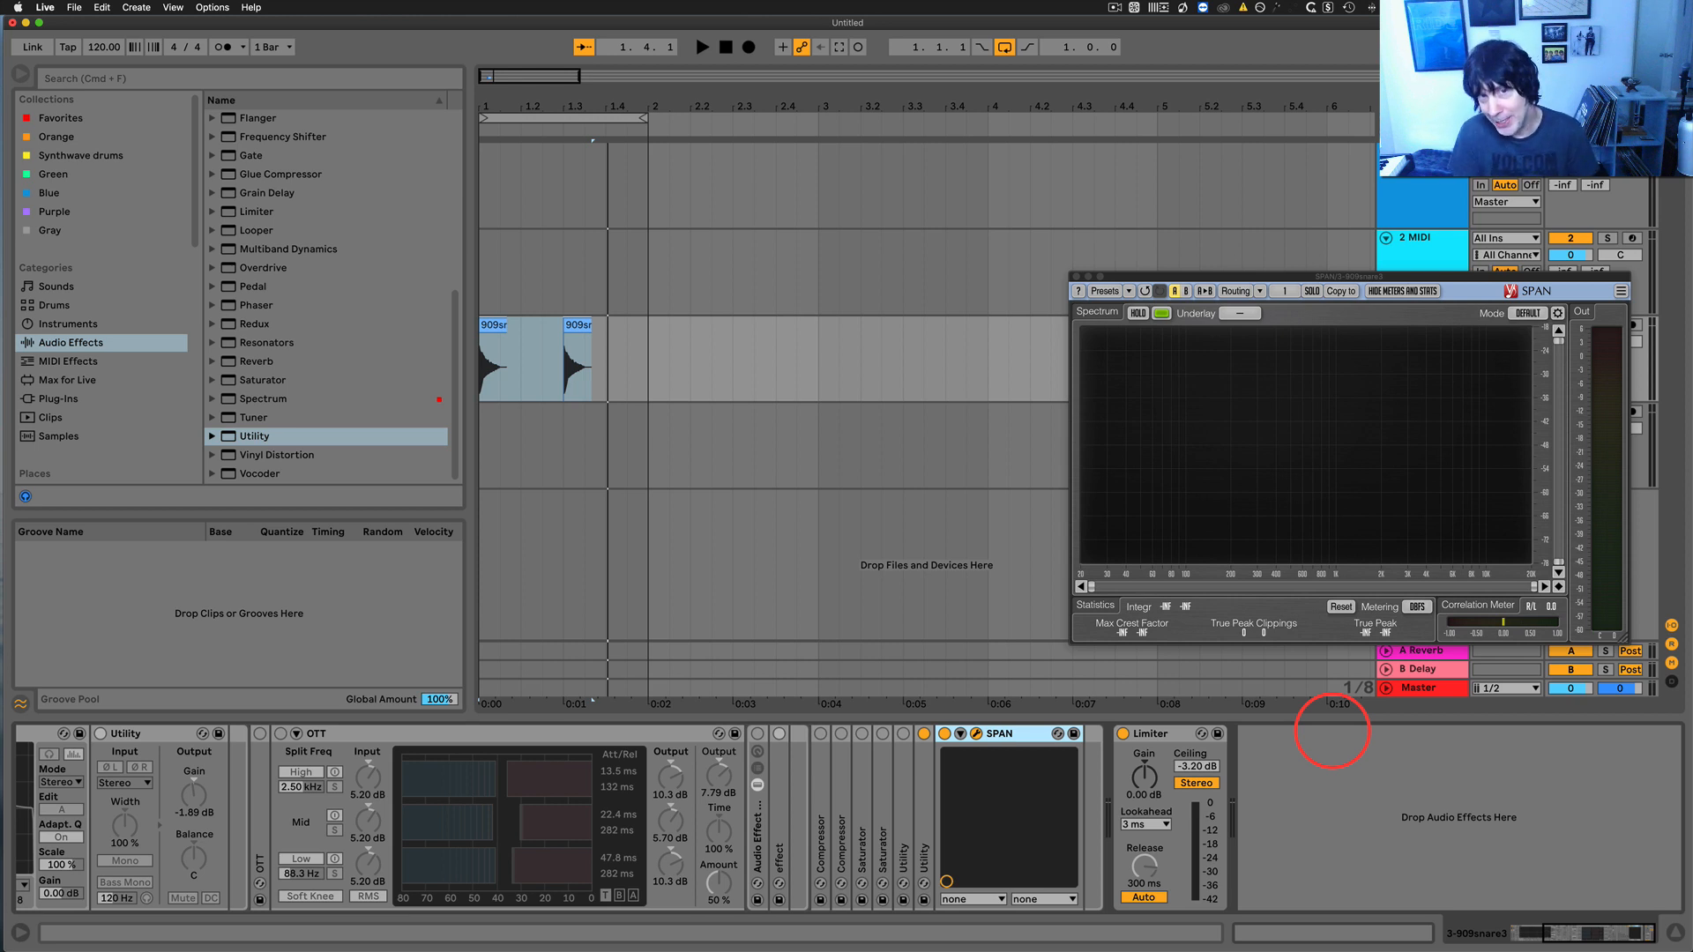
Reposition the floating SPAN window over the arrangement and select the Limiter at the end of the device chain
{"action": "left_click_drag", "start_coordinate": [1349, 278], "coordinate": [1194, 207]}
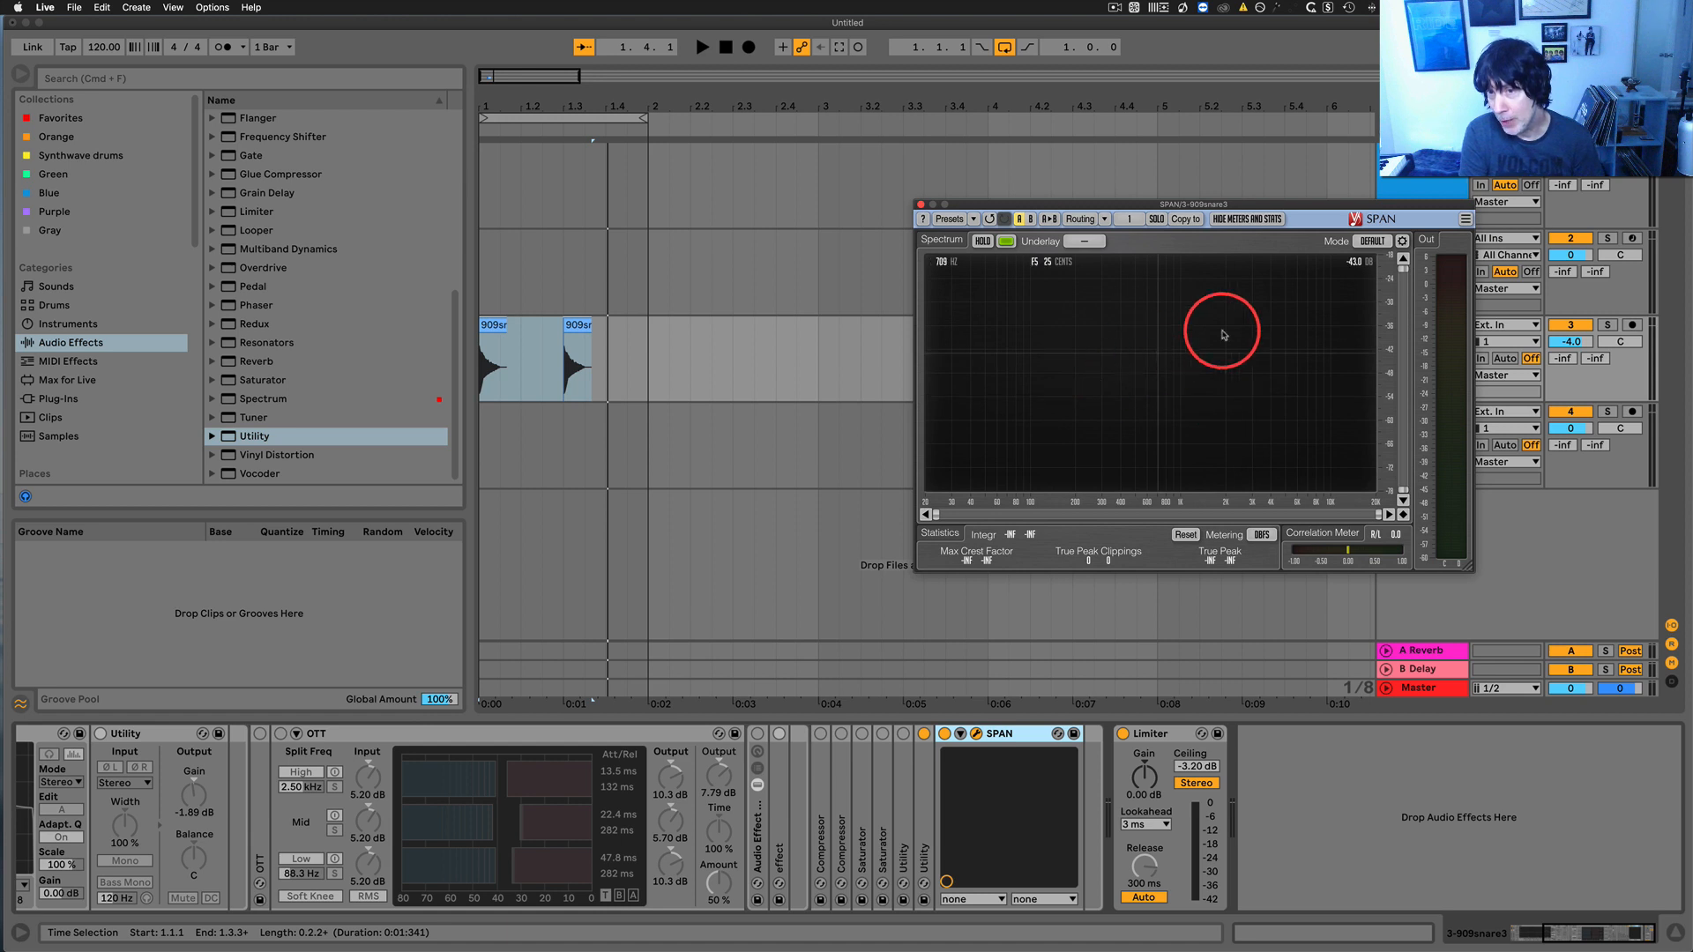
{"action": "left_click_drag", "start_coordinate": [1103, 205], "coordinate": [1237, 302]}
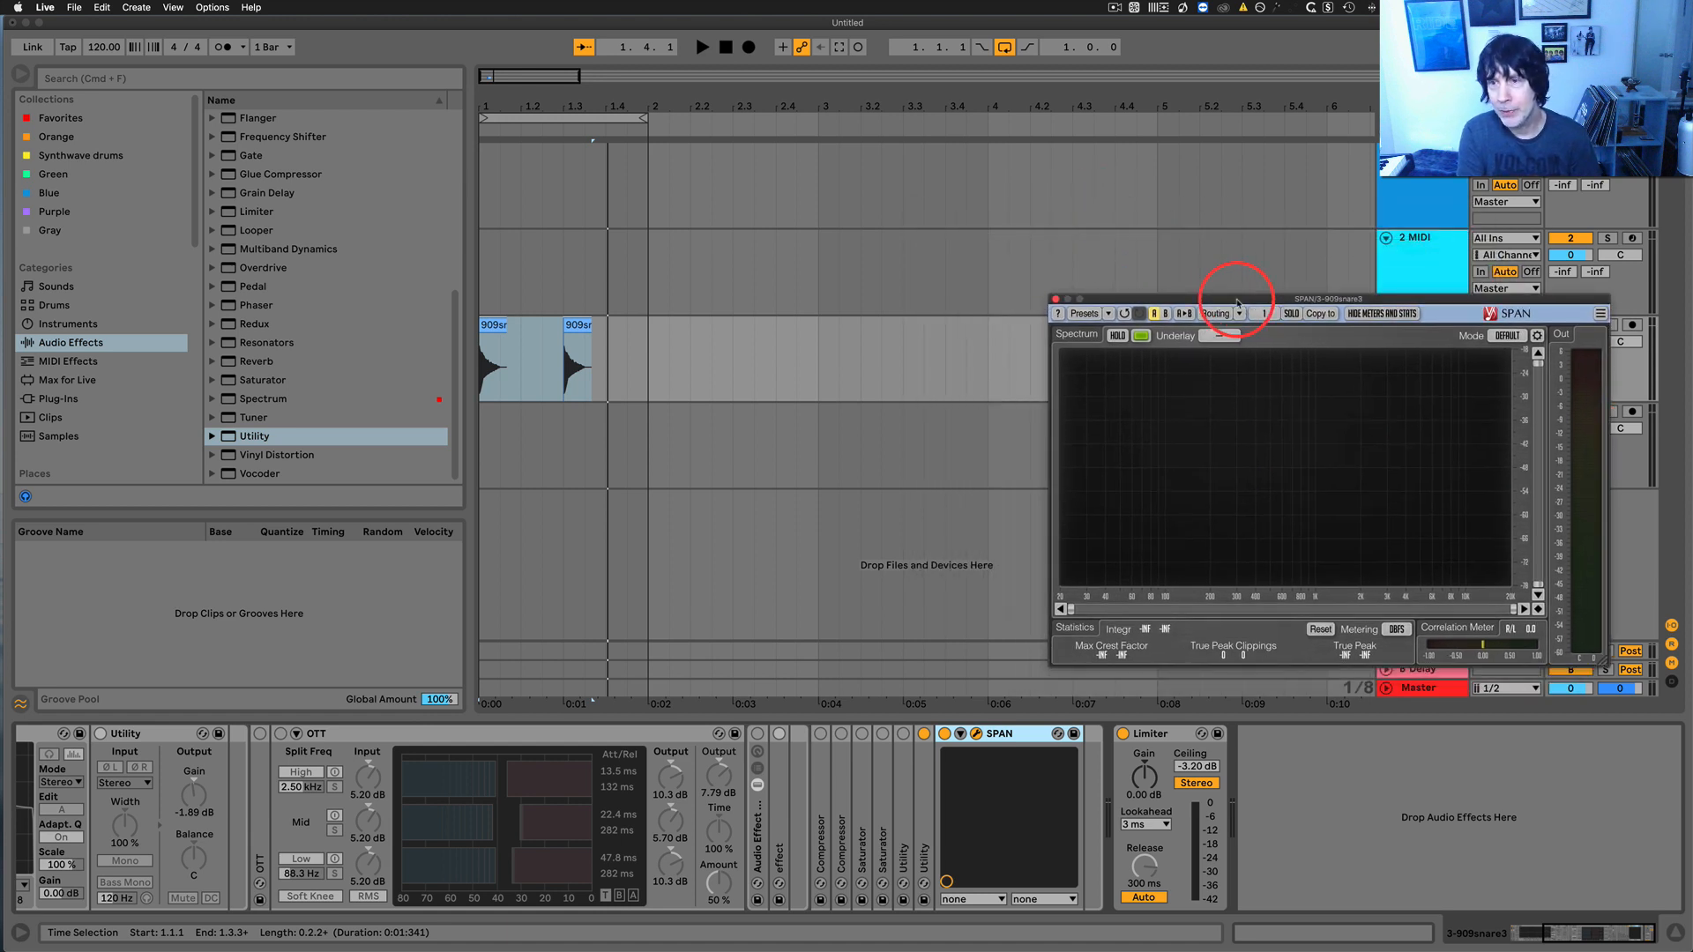
{"action": "left_click", "coordinate": [1015, 733]}
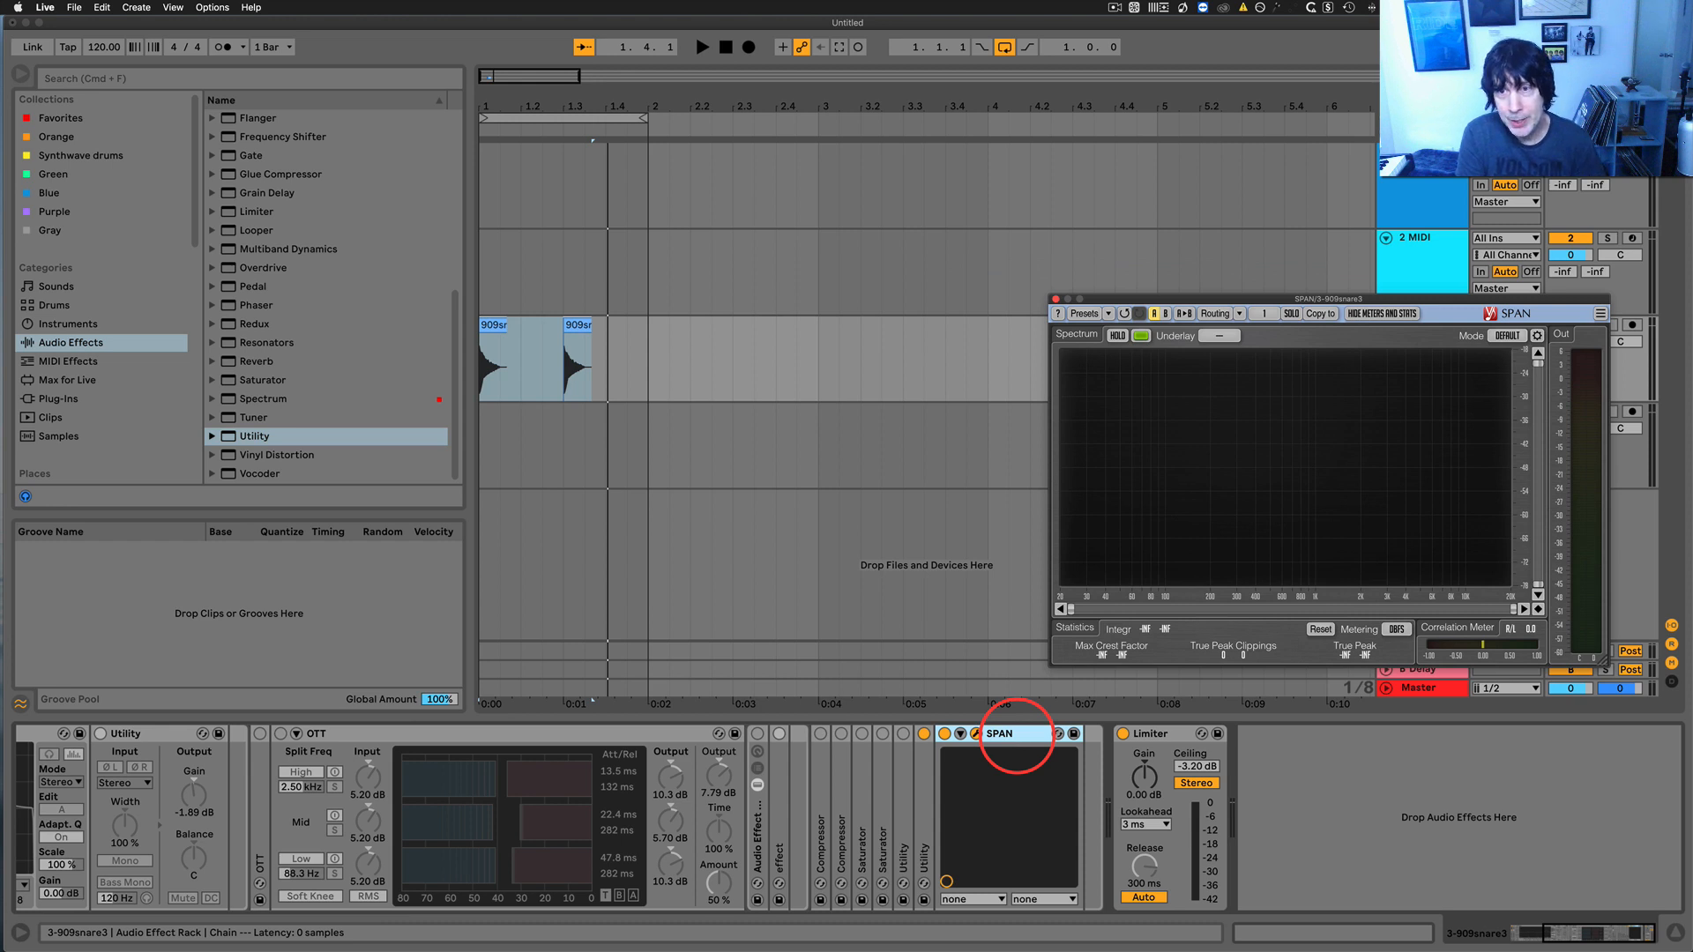
{"action": "left_click", "coordinate": [1158, 737]}
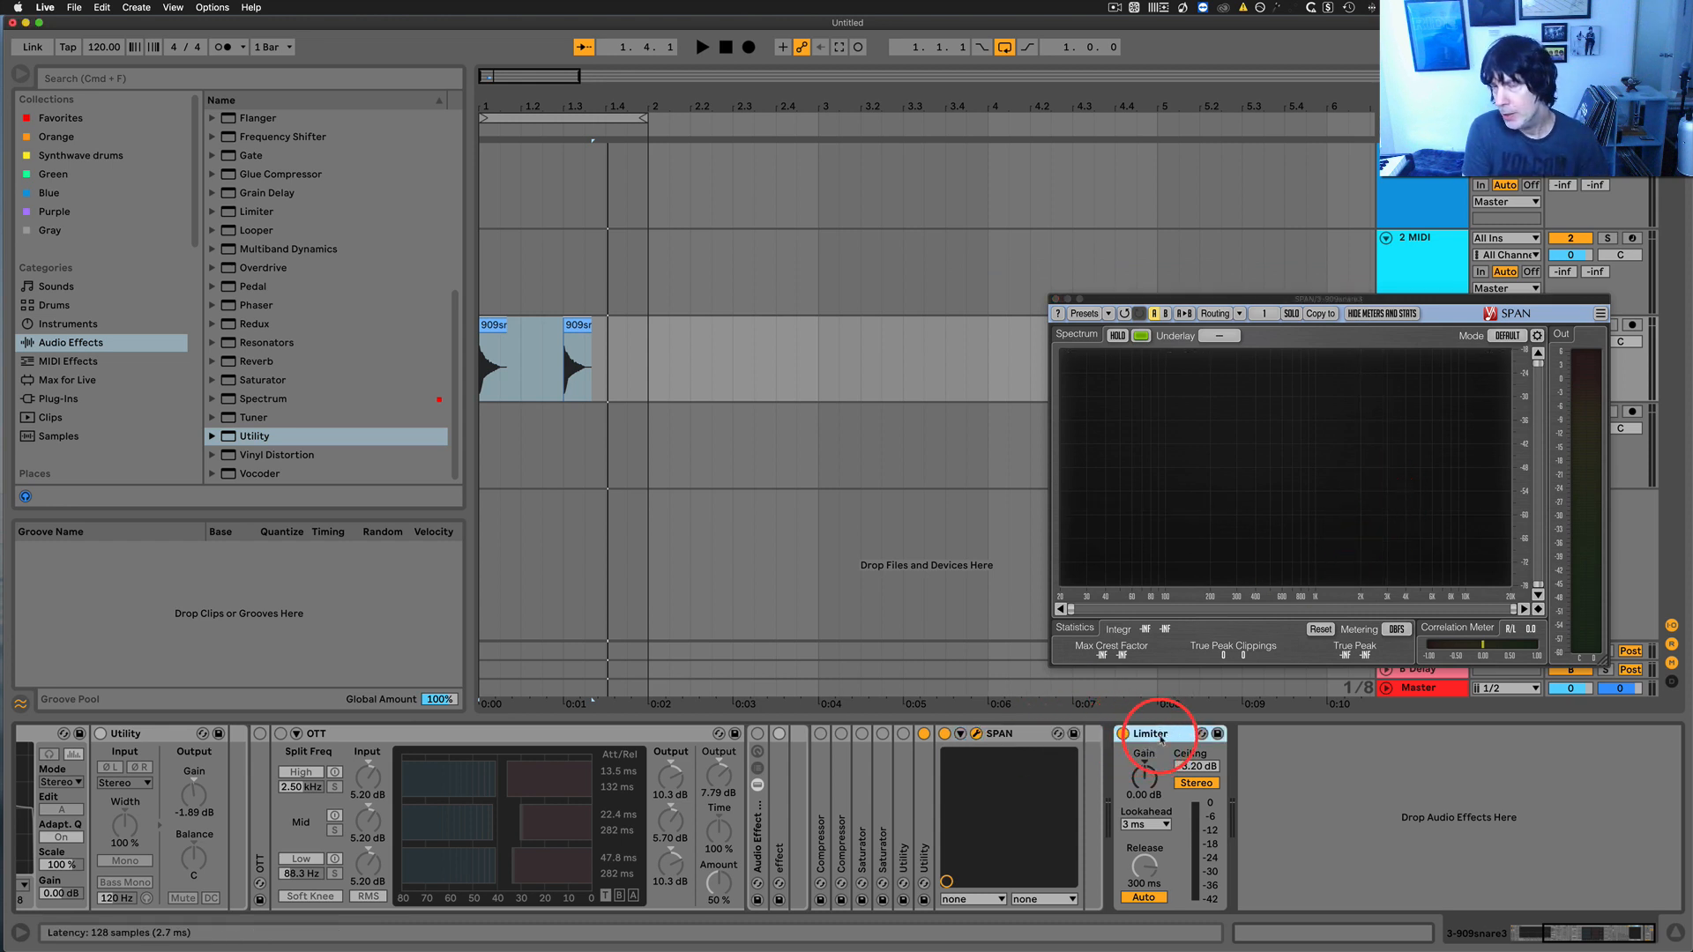